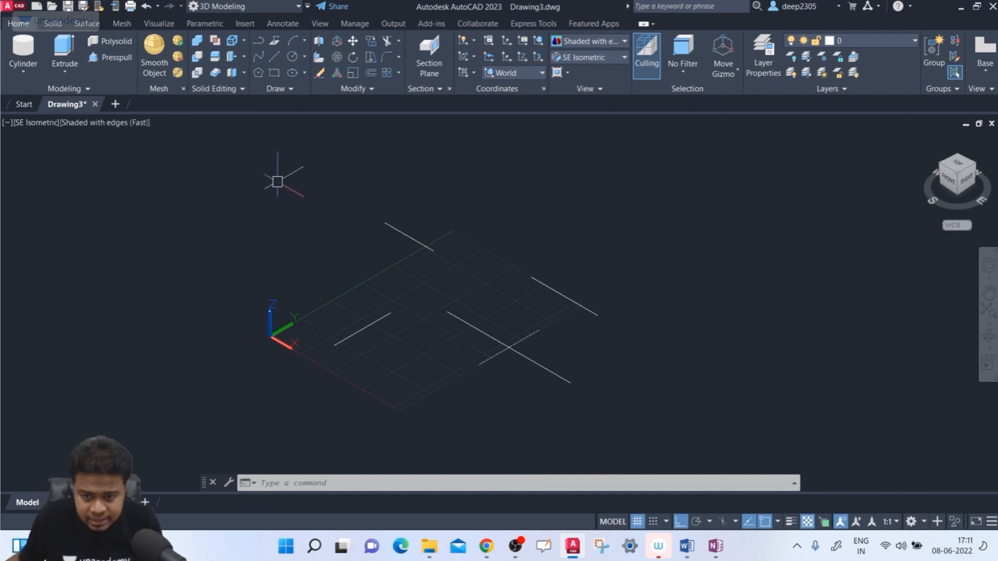
- Create a solid box about 97 units high just beyond the far corner of the grid
{"action": "left_click", "coordinate": [23, 71]}
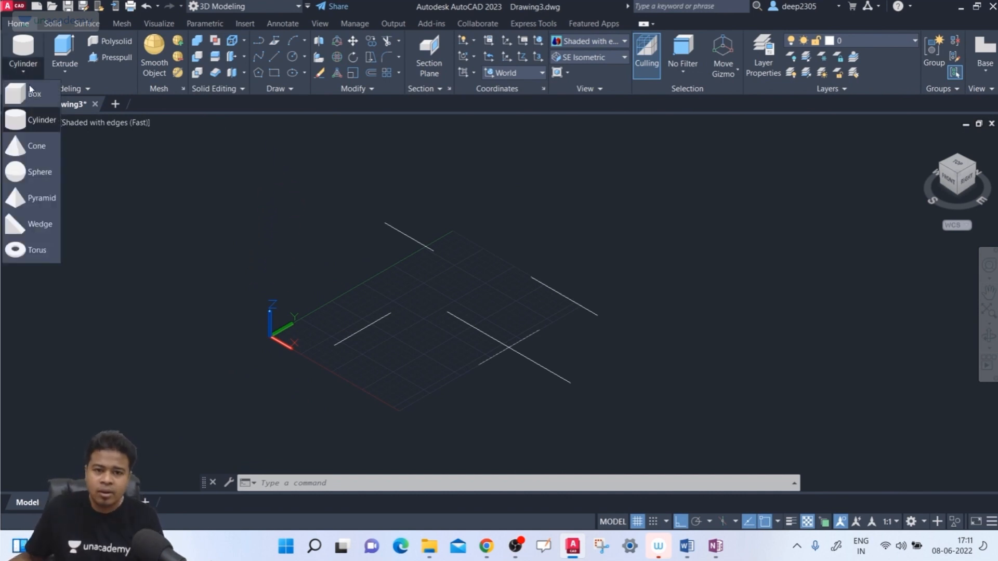
{"action": "left_click", "coordinate": [20, 123]}
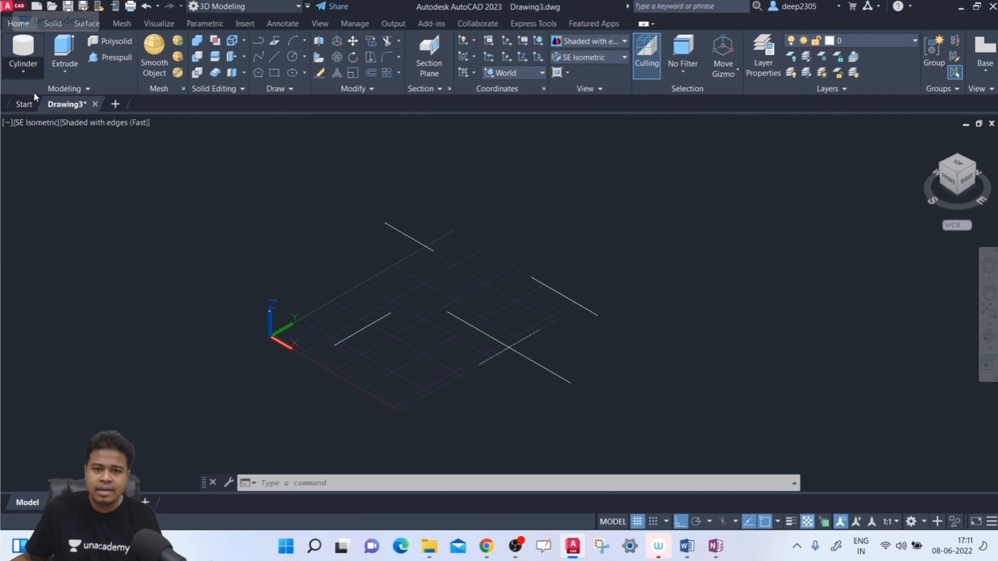
{"action": "left_click", "coordinate": [463, 220]}
{"action": "left_click", "coordinate": [564, 241]}
{"action": "left_click", "coordinate": [580, 177]}
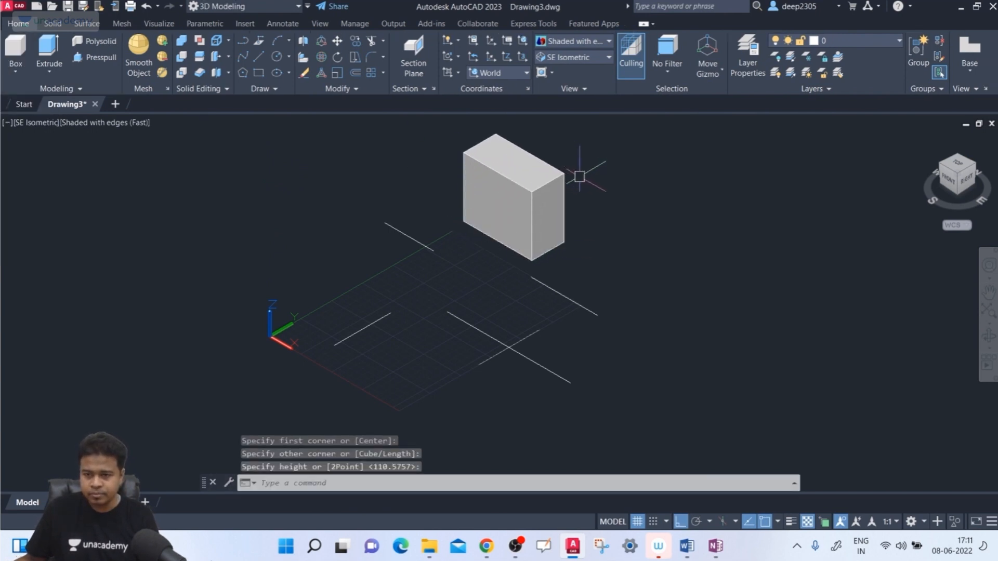
- Create a tall solid cylinder on open ground beside the box
{"action": "left_click", "coordinate": [24, 68]}
{"action": "left_click", "coordinate": [31, 124]}
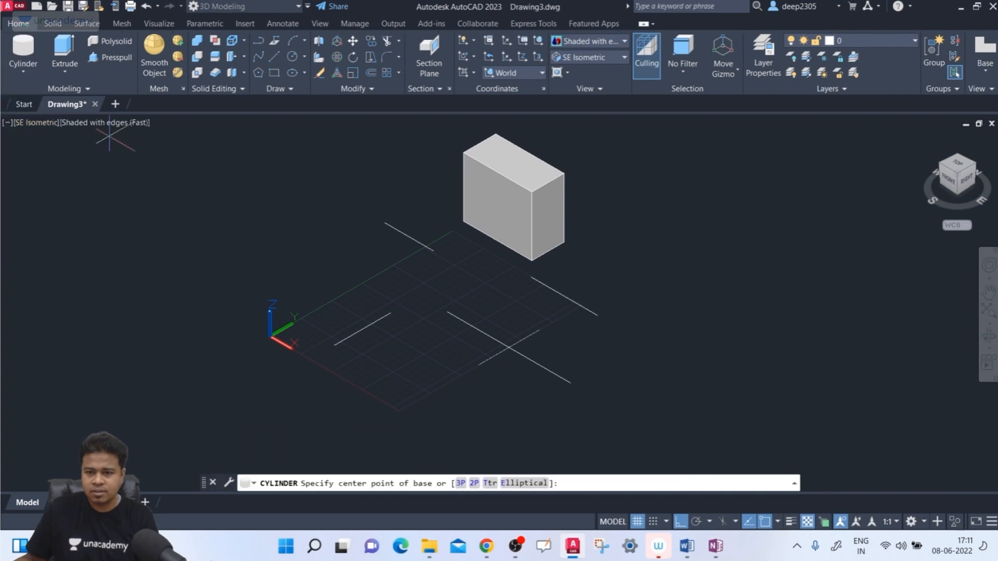
{"action": "left_click", "coordinate": [692, 285]}
{"action": "left_click", "coordinate": [730, 291]}
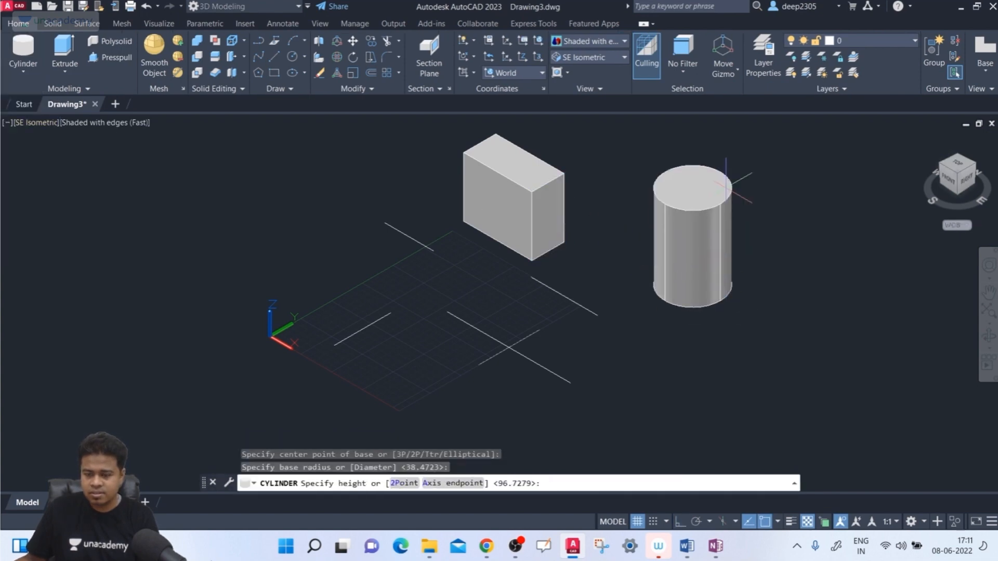
{"action": "left_click", "coordinate": [734, 156]}
{"action": "middle_click_drag", "start_coordinate": [794, 264], "coordinate": [782, 269]}
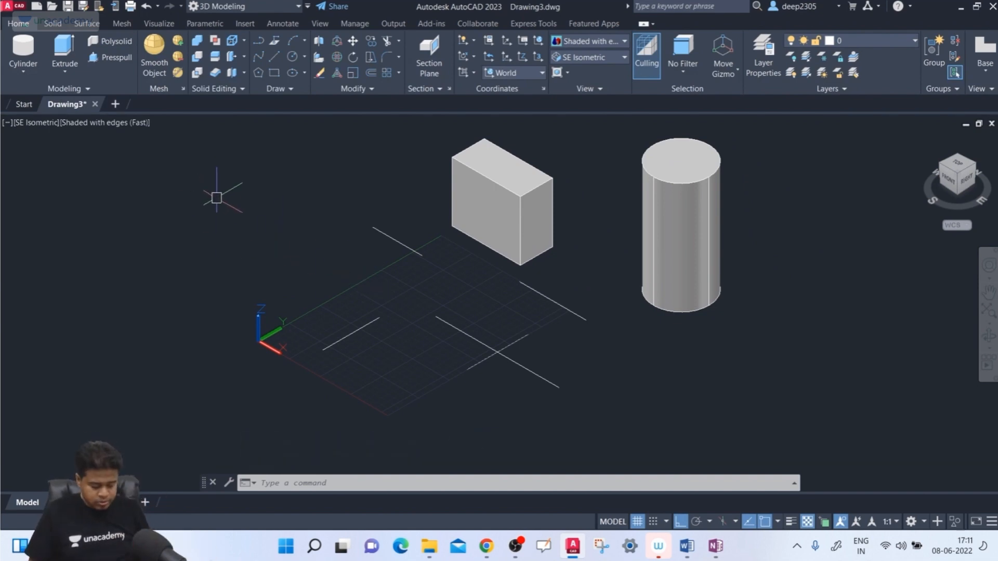
- Define a UCS 200 units up the Z axis, with X along negative world Y and Y along positive world X
{"action": "type", "text": "cs"}
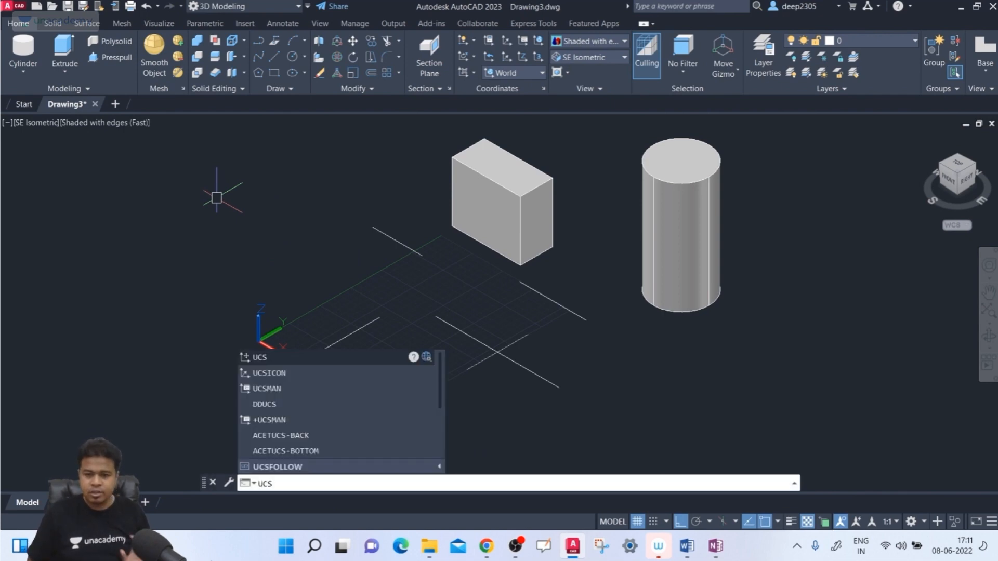
{"action": "key", "text": "Return"}
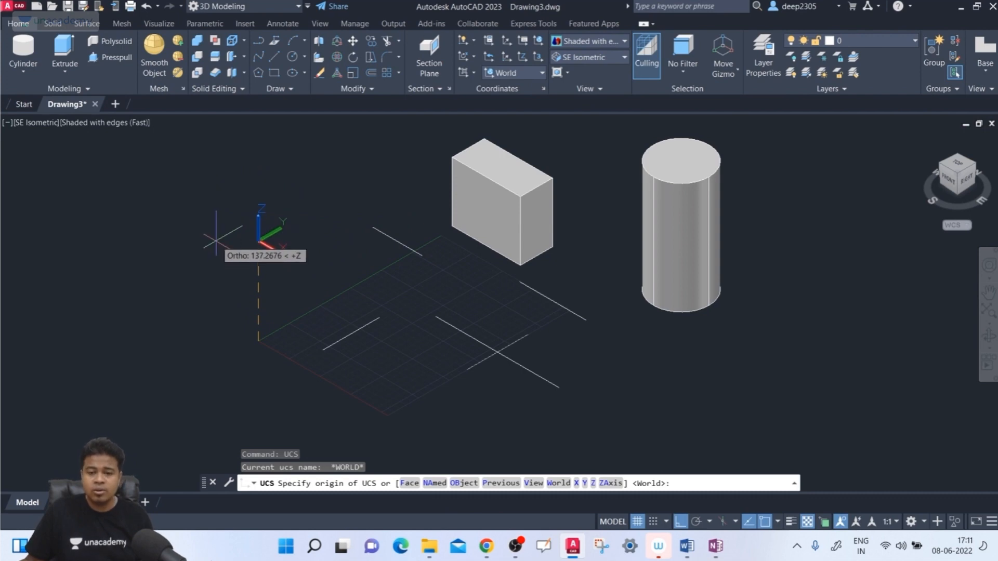
{"action": "key", "text": "F8"}
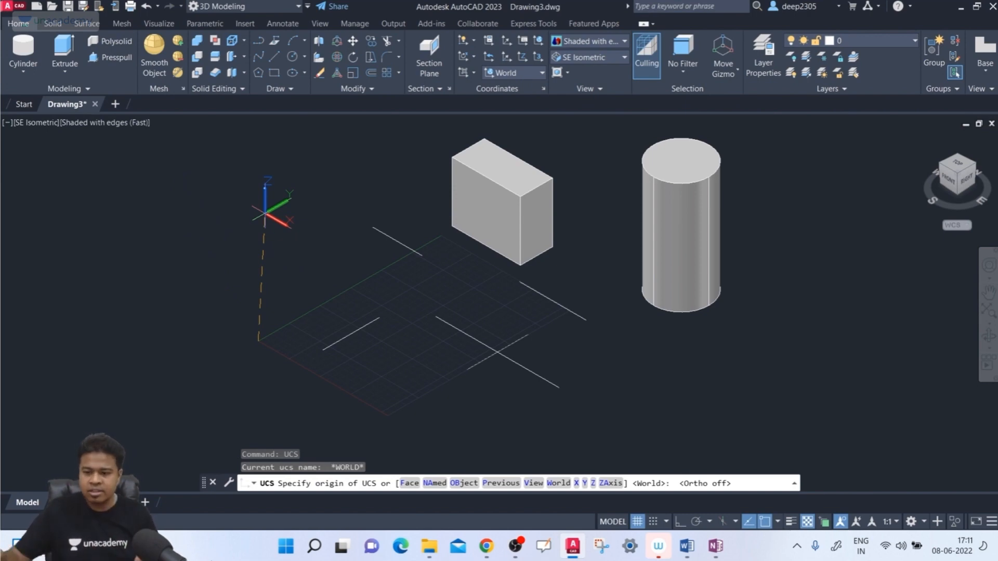
{"action": "key", "text": "F8"}
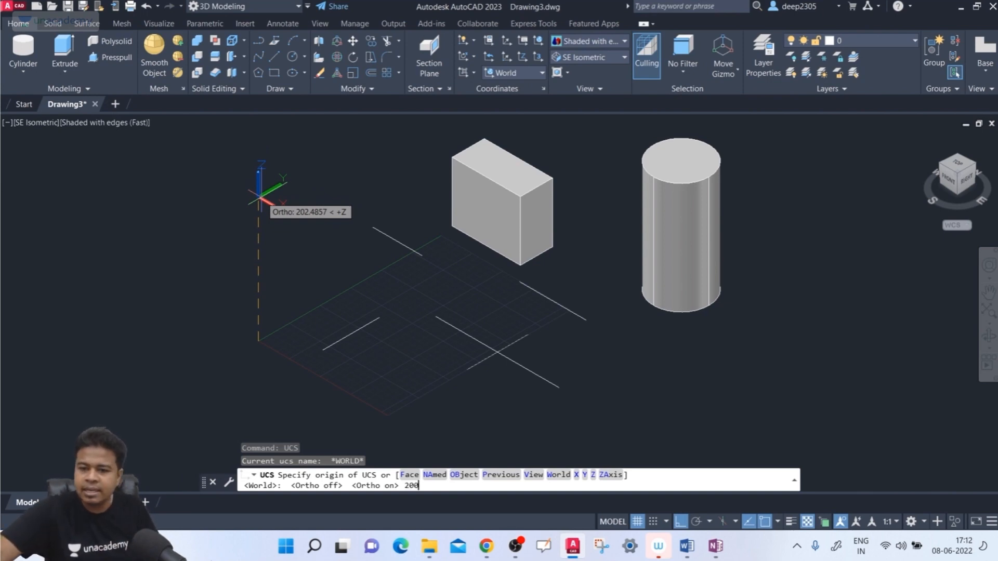
{"action": "key", "text": "Return"}
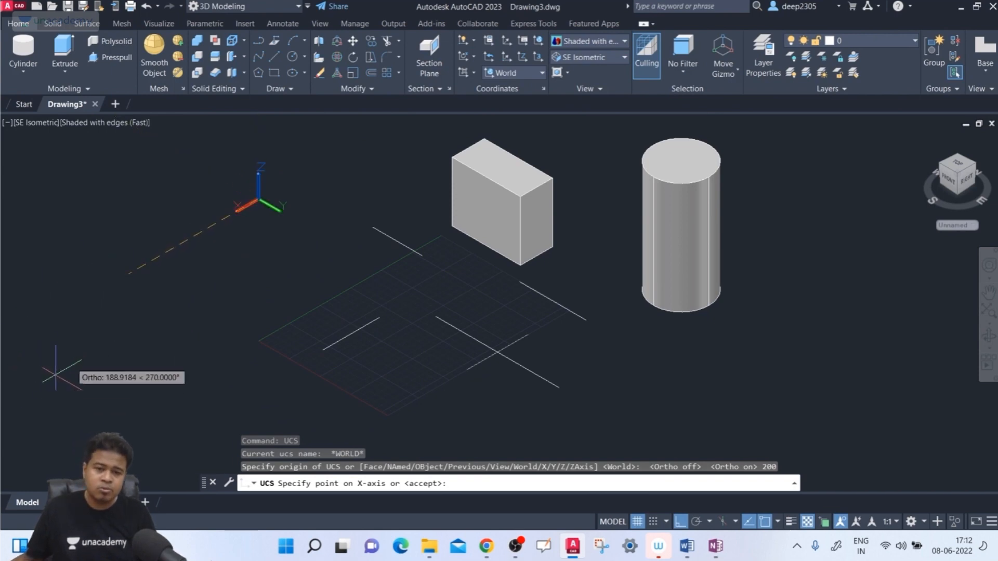
{"action": "left_click", "coordinate": [68, 361]}
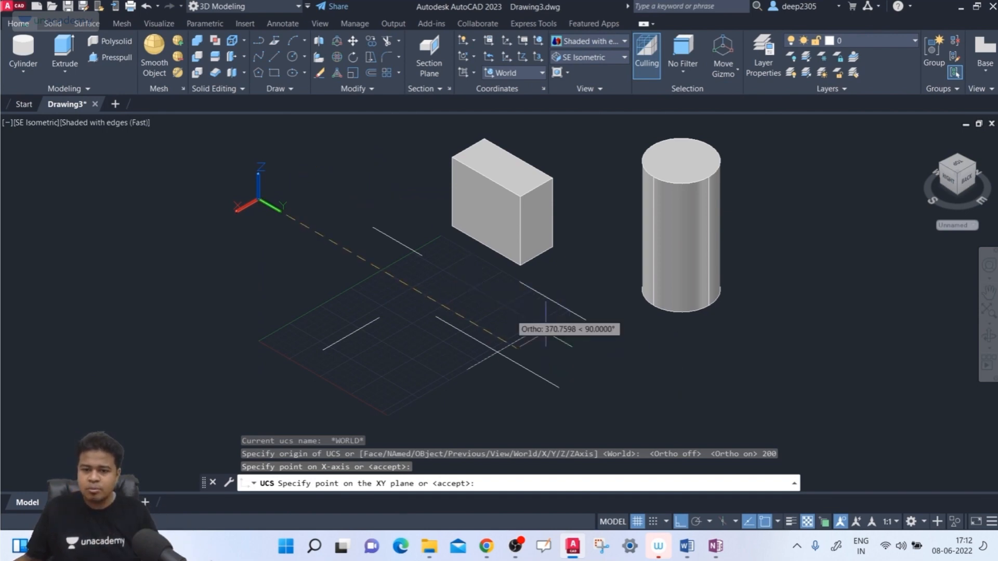
{"action": "left_click", "coordinate": [659, 375]}
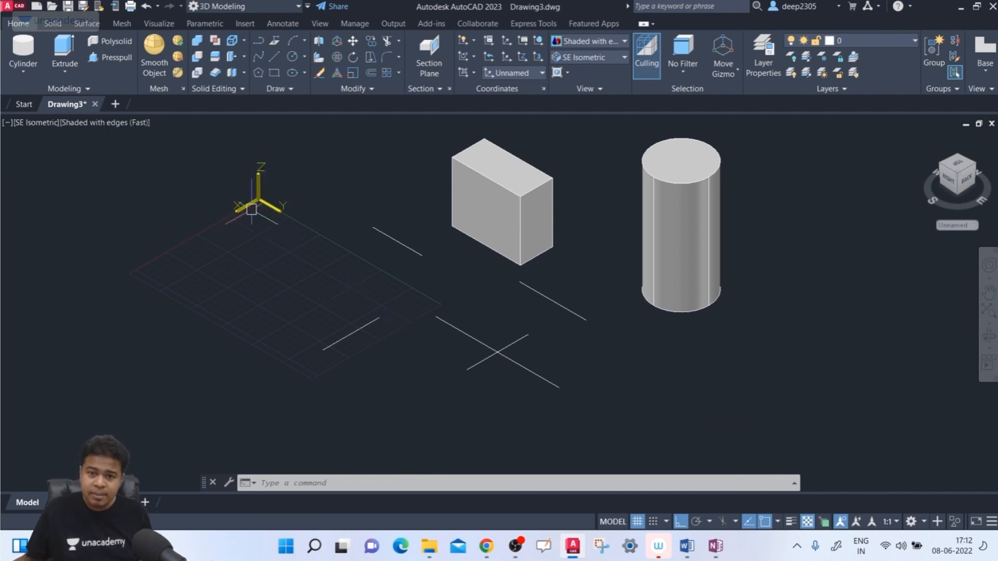
- Inspect the new UCS from other angles, then undo the view changes and the raised UCS
{"action": "middle_click_drag", "start_coordinate": [253, 252], "coordinate": [290, 270], "text": "shift"}
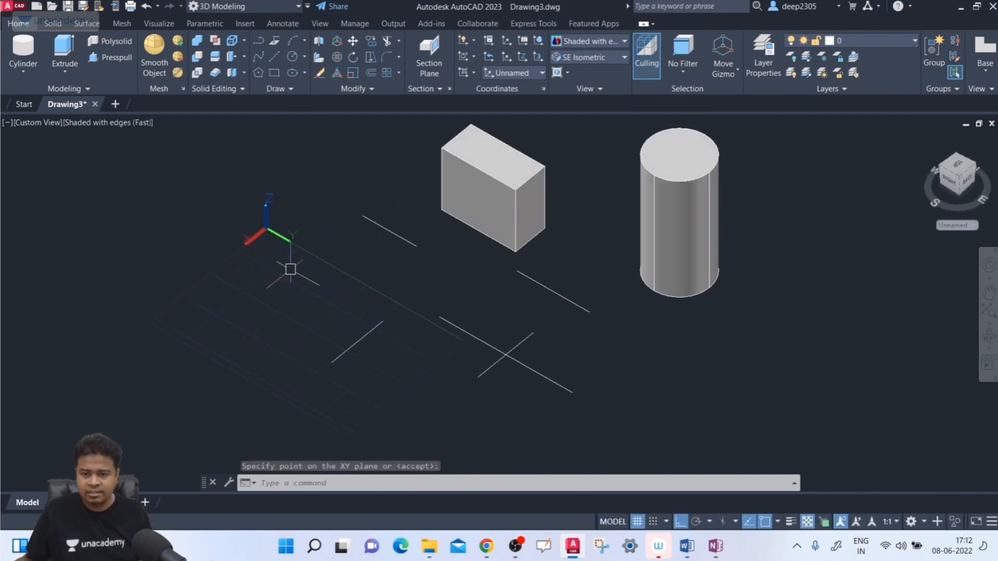
{"action": "middle_click_drag", "start_coordinate": [586, 363], "coordinate": [568, 352], "text": "shift"}
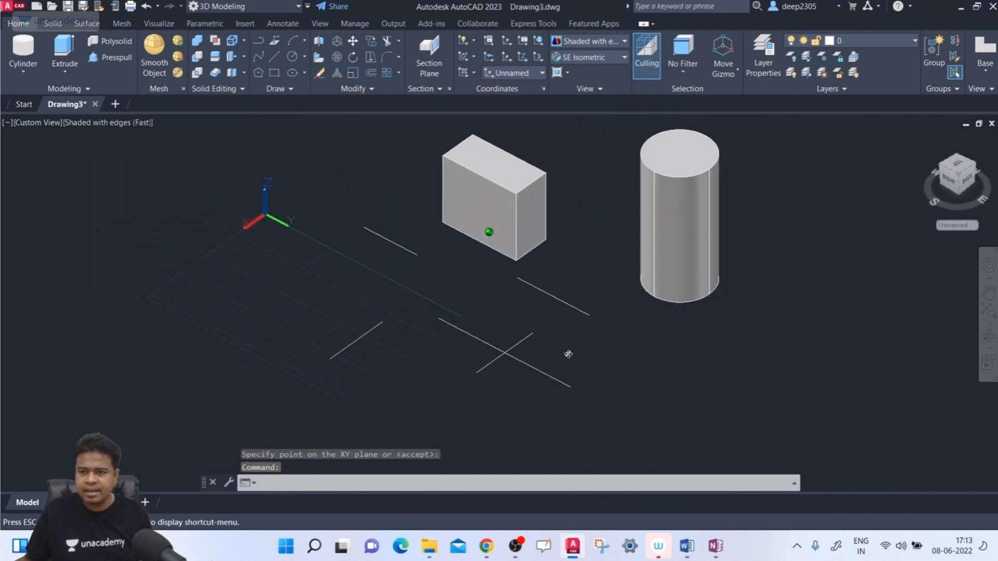
{"action": "left_click", "coordinate": [960, 175]}
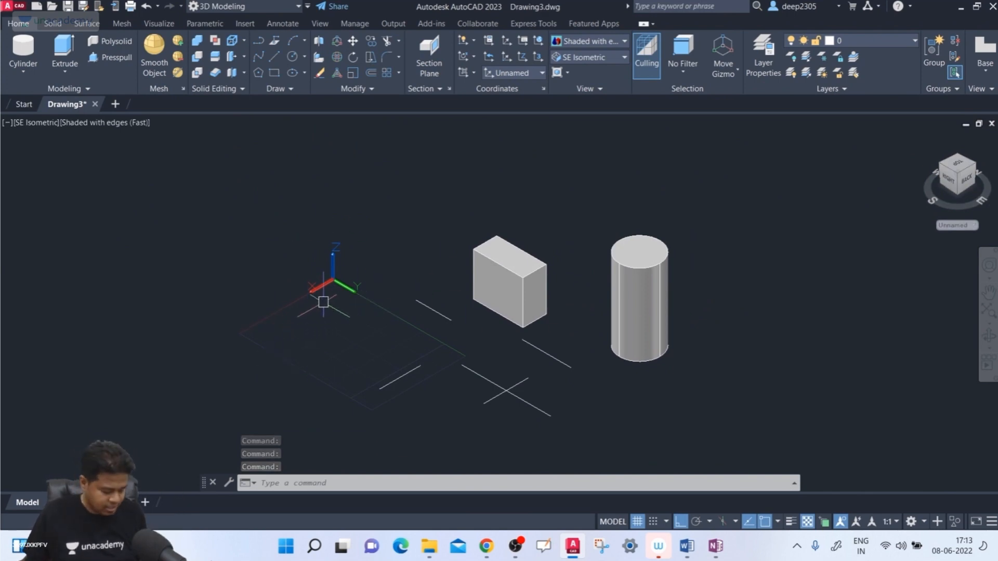
{"action": "key", "text": "ctrl+z"}
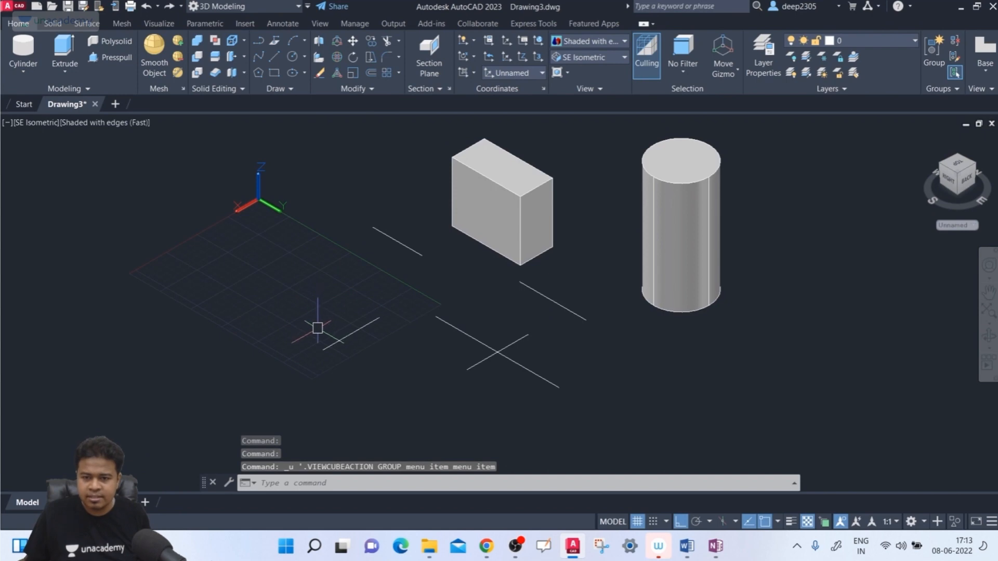
{"action": "key", "text": "ctrl+z"}
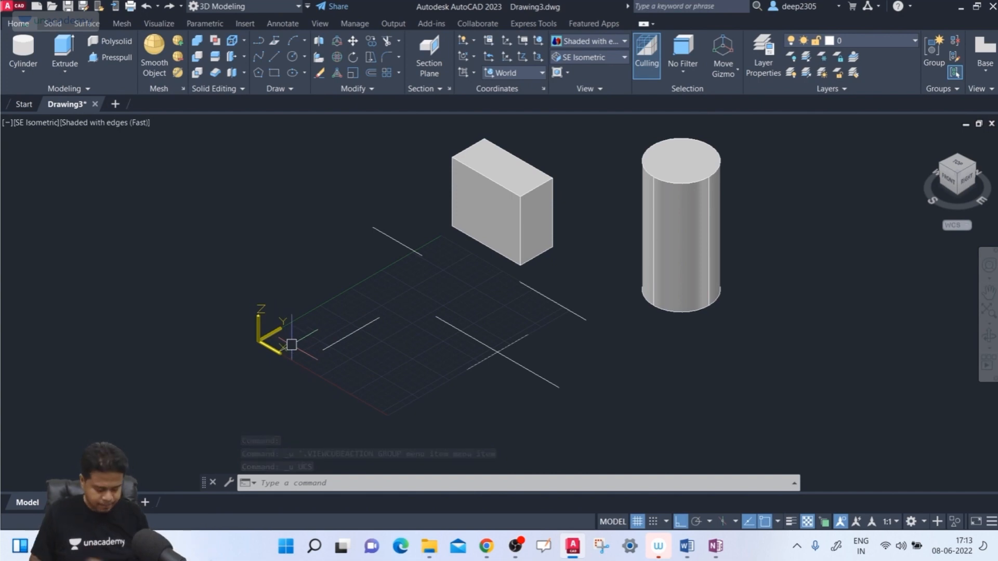
- Start a new UCS with Ortho off and place its origin at the box's top corner facing the cylinder
{"action": "type", "text": "ucs"}
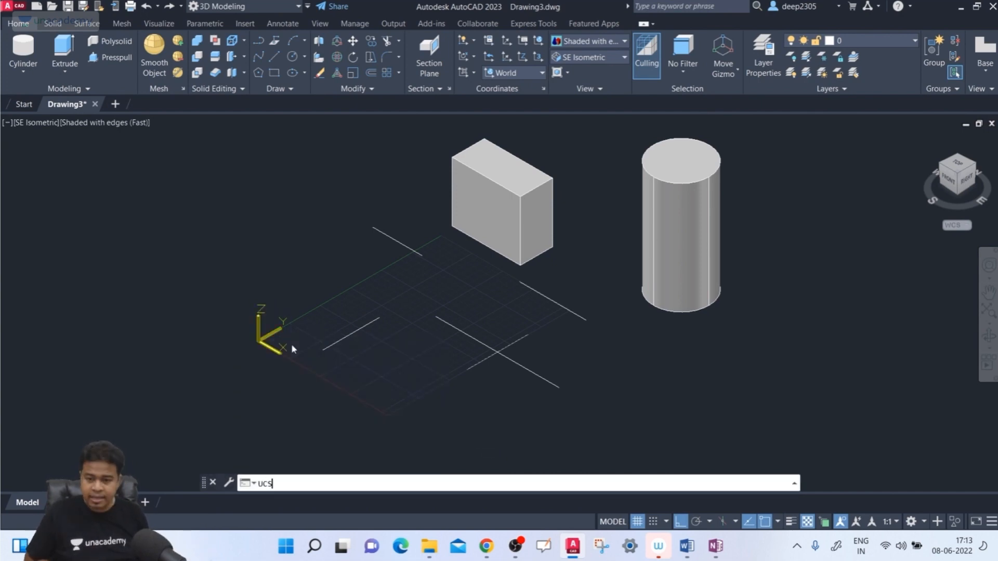
{"action": "key", "text": "Return"}
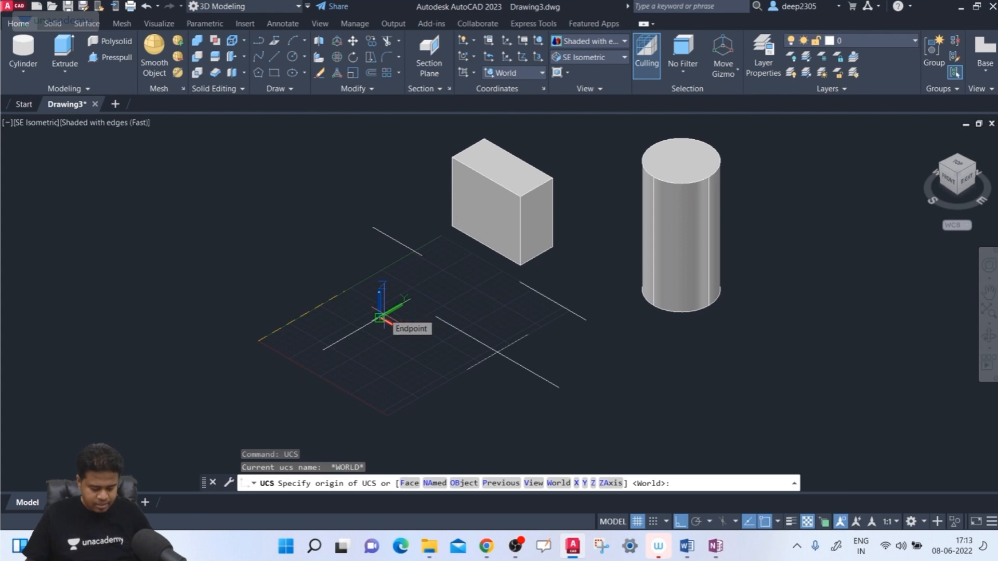
{"action": "key", "text": "F8"}
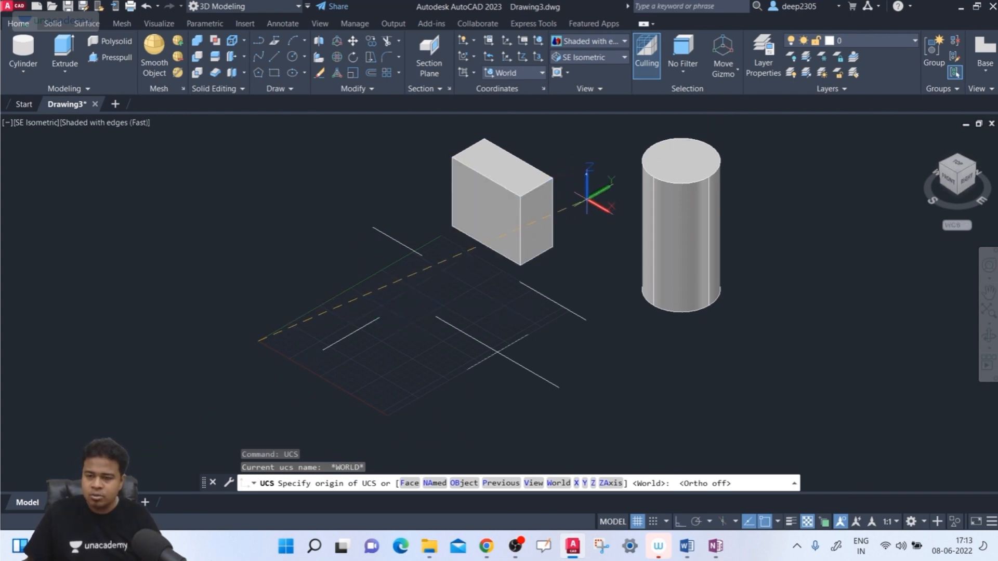
{"action": "middle_click_drag", "start_coordinate": [586, 199], "coordinate": [578, 219]}
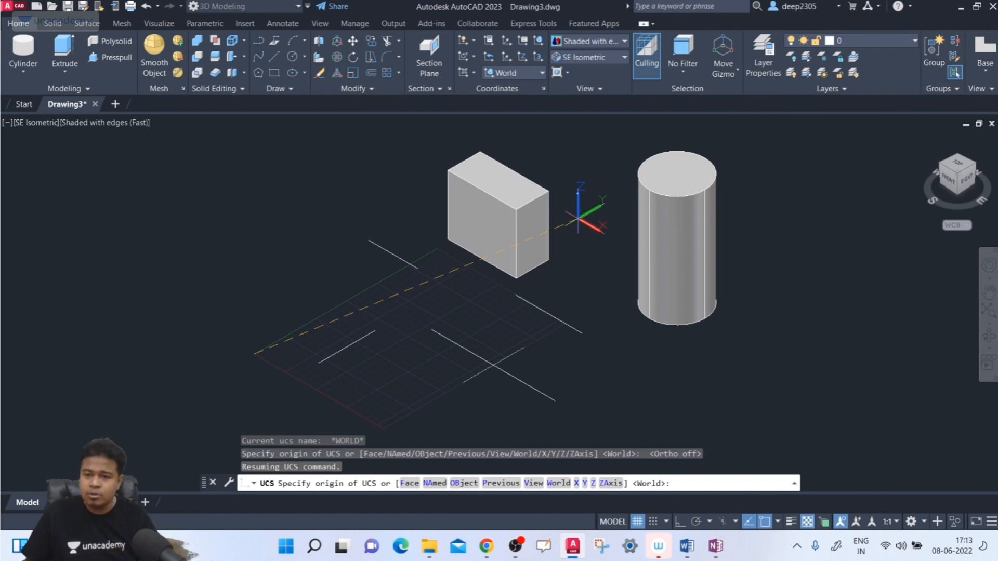
{"action": "scroll", "coordinate": [553, 183], "scroll_direction": "up", "scroll_amount": 3}
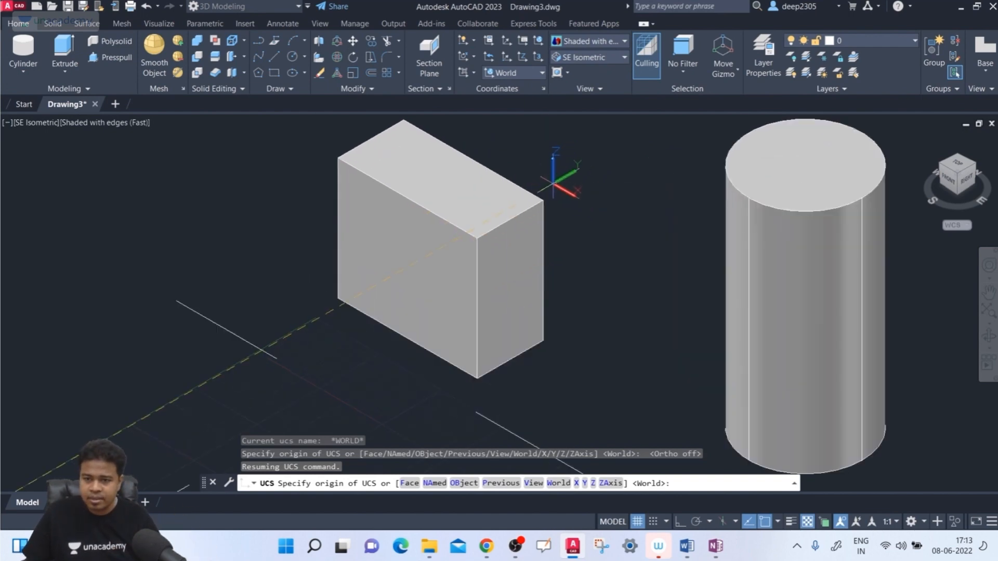
{"action": "left_click", "coordinate": [542, 200]}
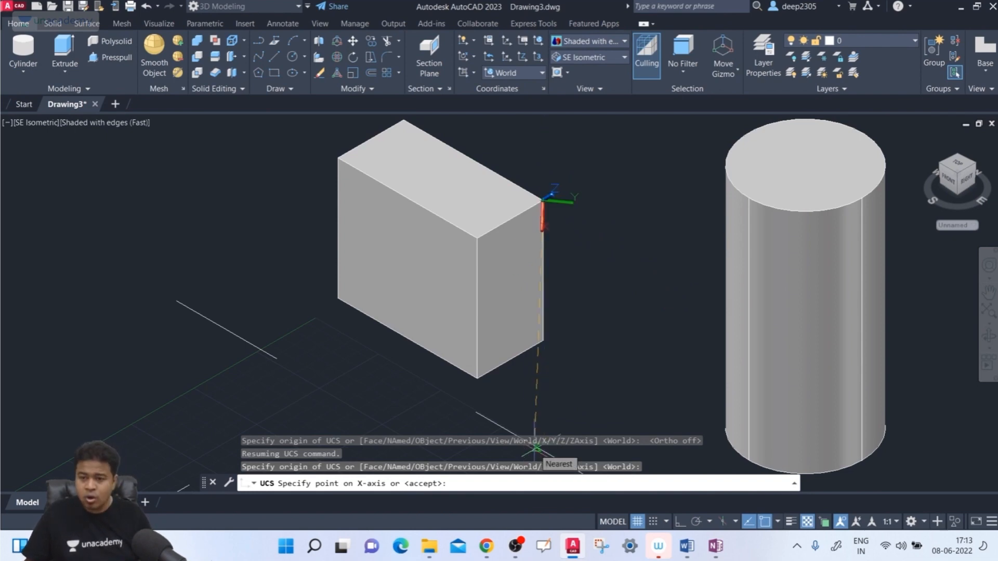
- With Ortho on, align the new UCS's X axis straight down and its Y axis along negative world Y
{"action": "key", "text": "F8"}
{"action": "middle_click_drag", "start_coordinate": [546, 403], "coordinate": [550, 339]}
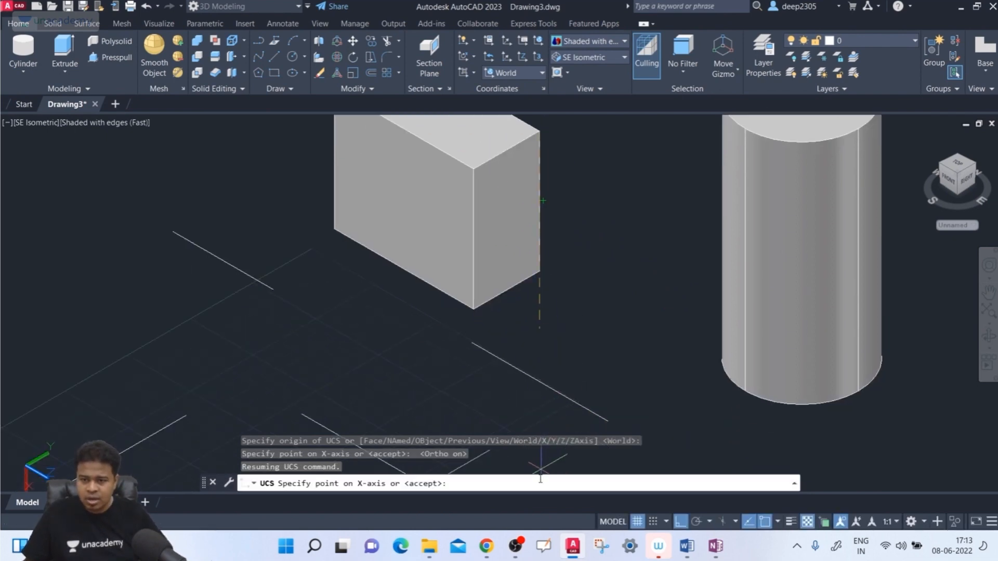
{"action": "middle_click_drag", "start_coordinate": [538, 426], "coordinate": [516, 341]}
{"action": "scroll", "coordinate": [516, 338], "scroll_direction": "up", "scroll_amount": 2}
{"action": "scroll", "coordinate": [510, 318], "scroll_direction": "down", "scroll_amount": 6}
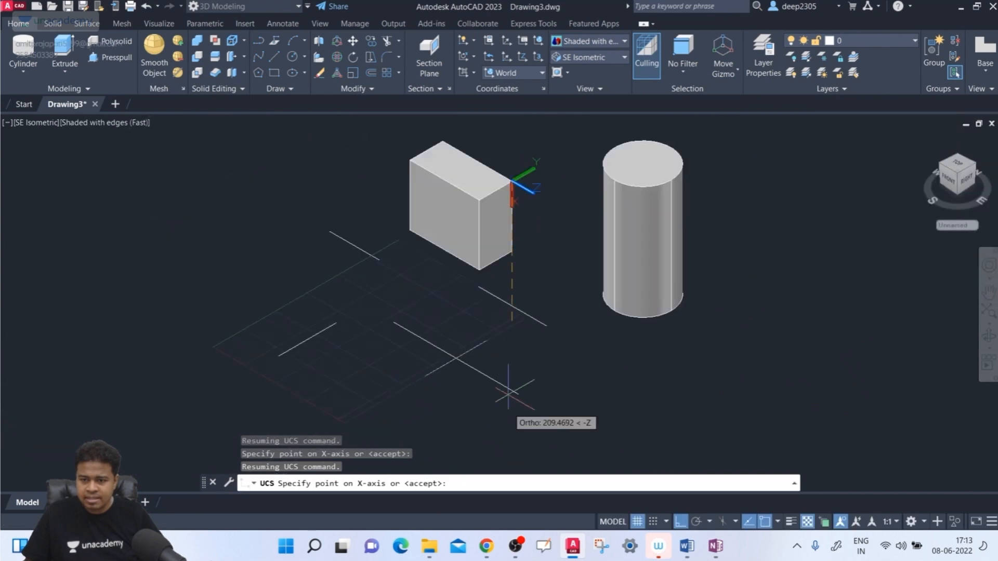
{"action": "left_click", "coordinate": [512, 452]}
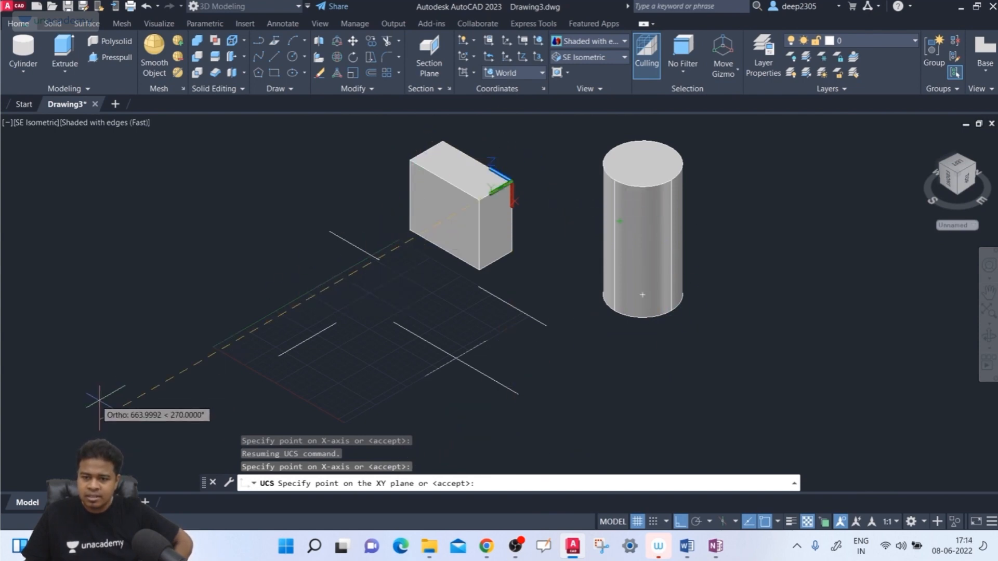
{"action": "middle_click_drag", "start_coordinate": [116, 383], "coordinate": [194, 345]}
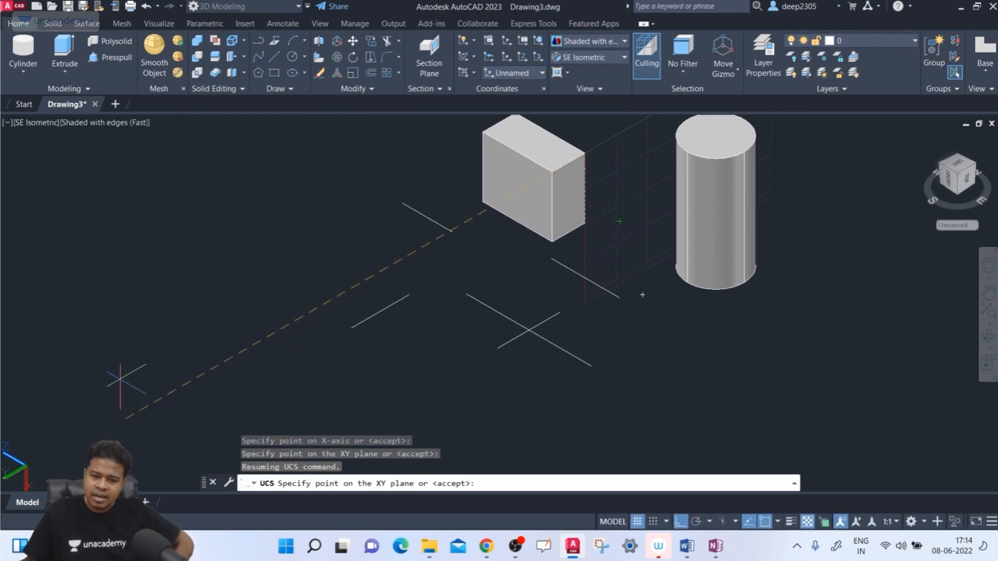
{"action": "left_click", "coordinate": [115, 386]}
{"action": "scroll", "coordinate": [607, 217], "scroll_direction": "down", "scroll_amount": 2}
{"action": "key", "text": "Return"}
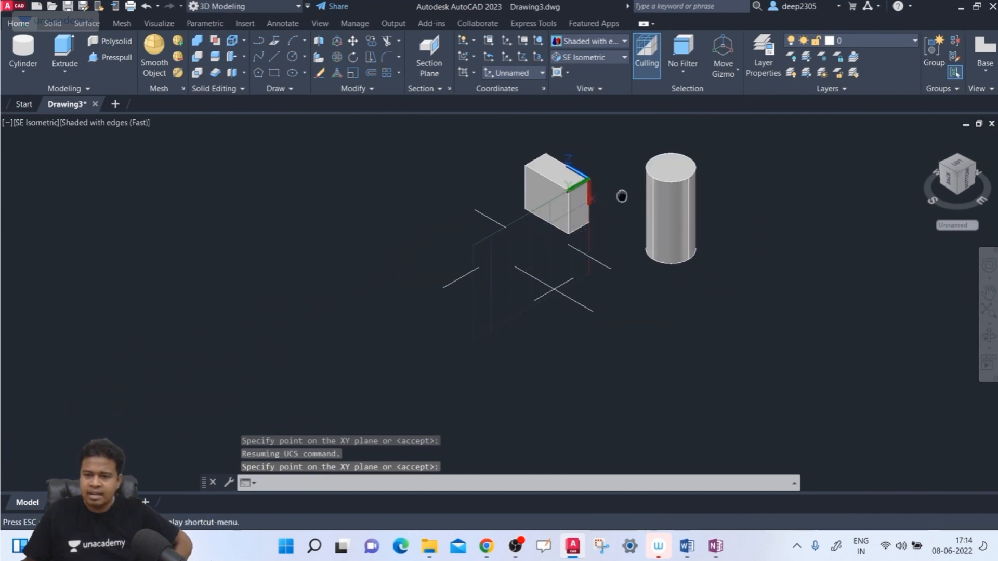
- Undo the UCS placed on the box corner and restore the World coordinate system
{"action": "scroll", "coordinate": [614, 208], "scroll_direction": "up", "scroll_amount": 4}
{"action": "left_click", "coordinate": [453, 242]}
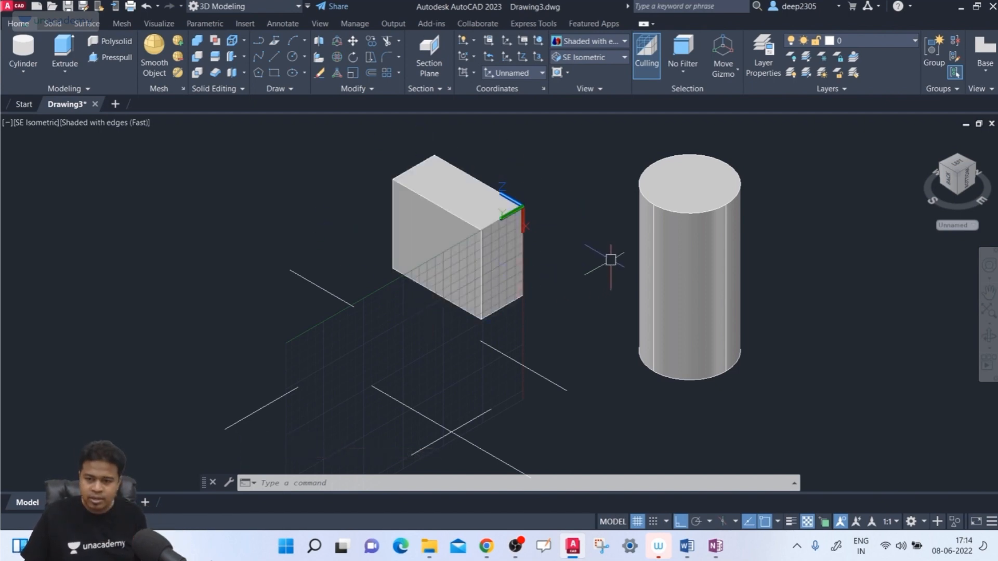
{"action": "scroll", "coordinate": [606, 263], "scroll_direction": "down", "scroll_amount": 3}
{"action": "key", "text": "ctrl+z"}
{"action": "key", "text": "ctrl+z"}
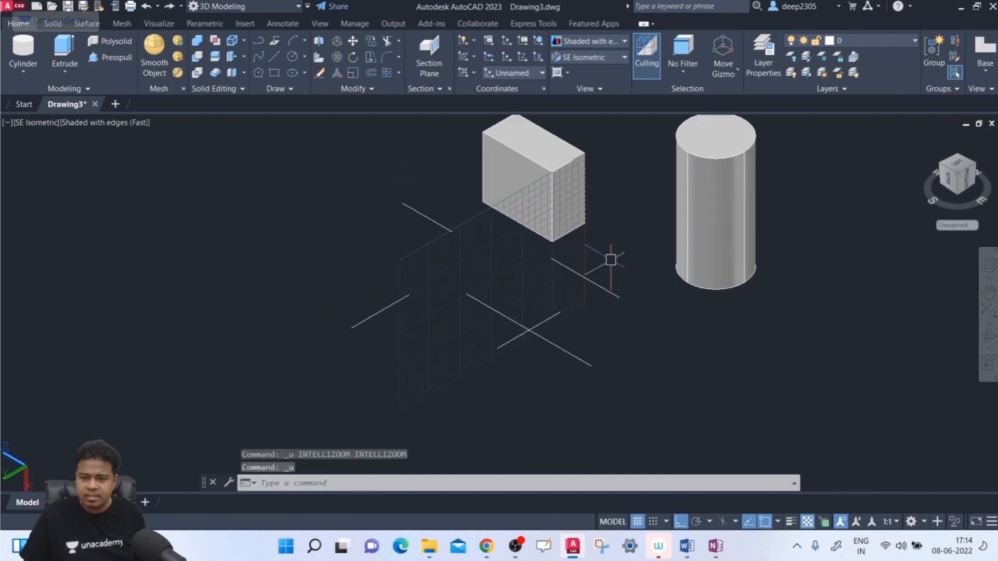
{"action": "scroll", "coordinate": [669, 301], "scroll_direction": "down", "scroll_amount": 3}
{"action": "key", "text": "ctrl+z"}
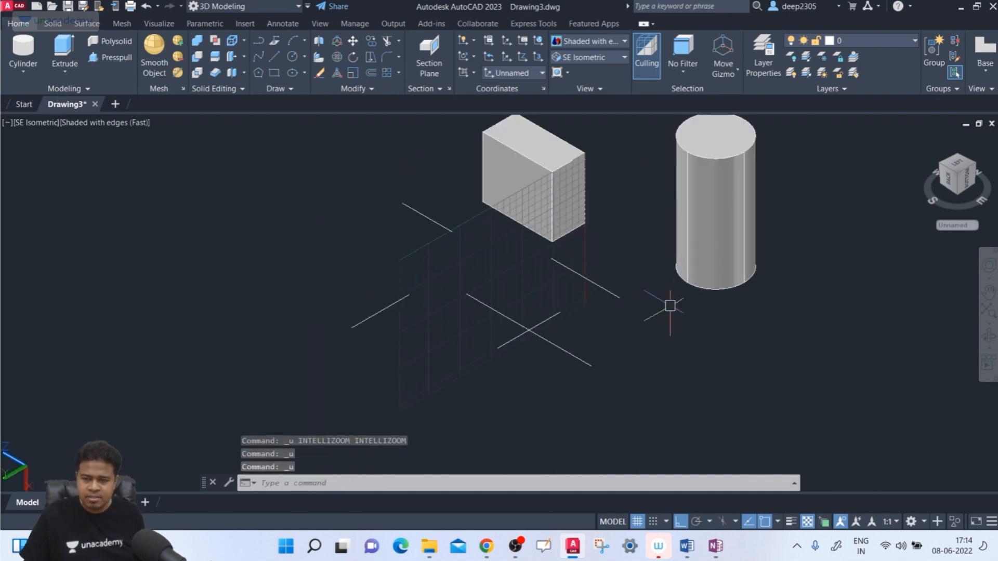
{"action": "key", "text": "ctrl+z"}
{"action": "scroll", "coordinate": [571, 319], "scroll_direction": "down", "scroll_amount": 8}
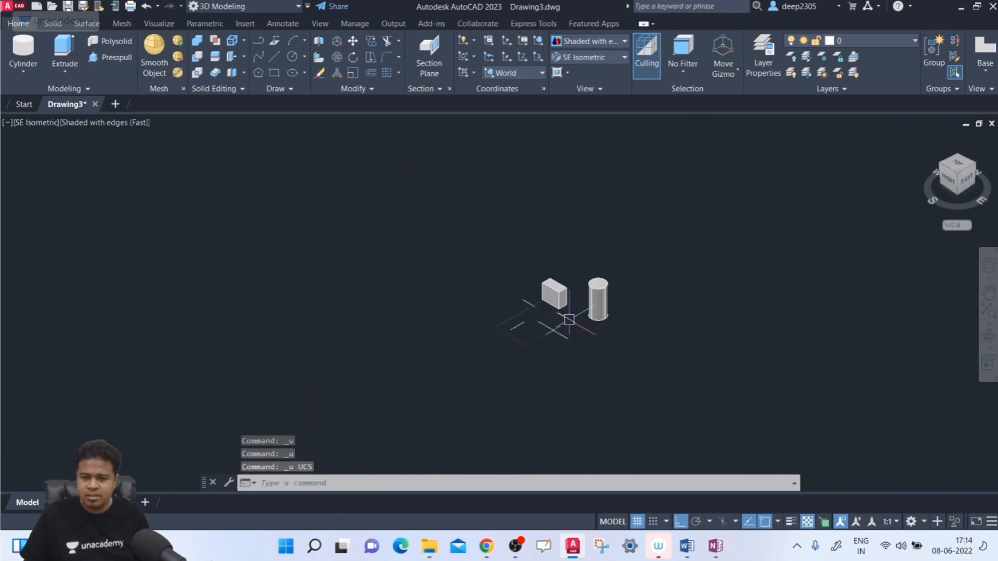
{"action": "scroll", "coordinate": [568, 316], "scroll_direction": "up", "scroll_amount": 6}
{"action": "scroll", "coordinate": [568, 316], "scroll_direction": "up", "scroll_amount": 2}
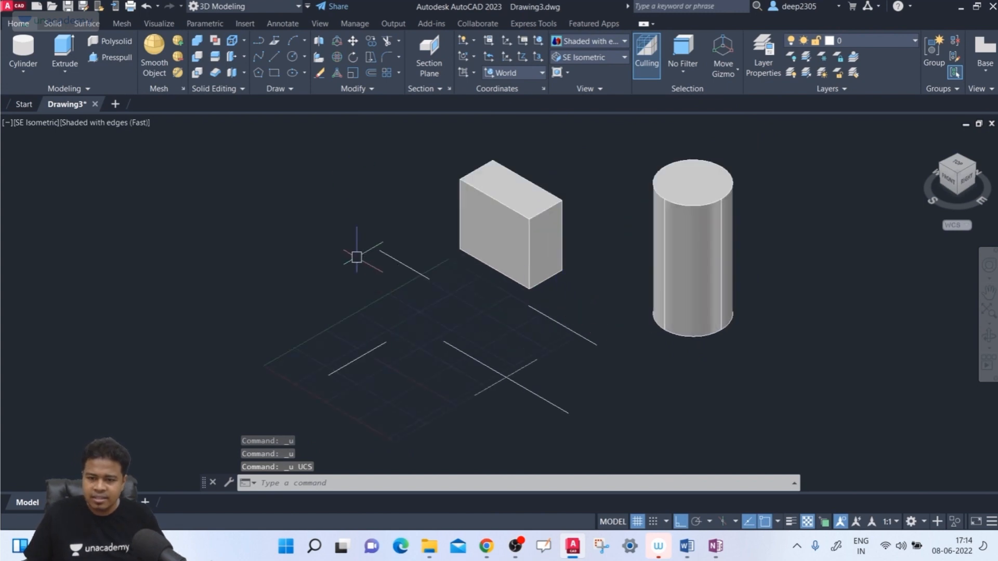
{"action": "middle_click_drag", "start_coordinate": [294, 251], "coordinate": [299, 240]}
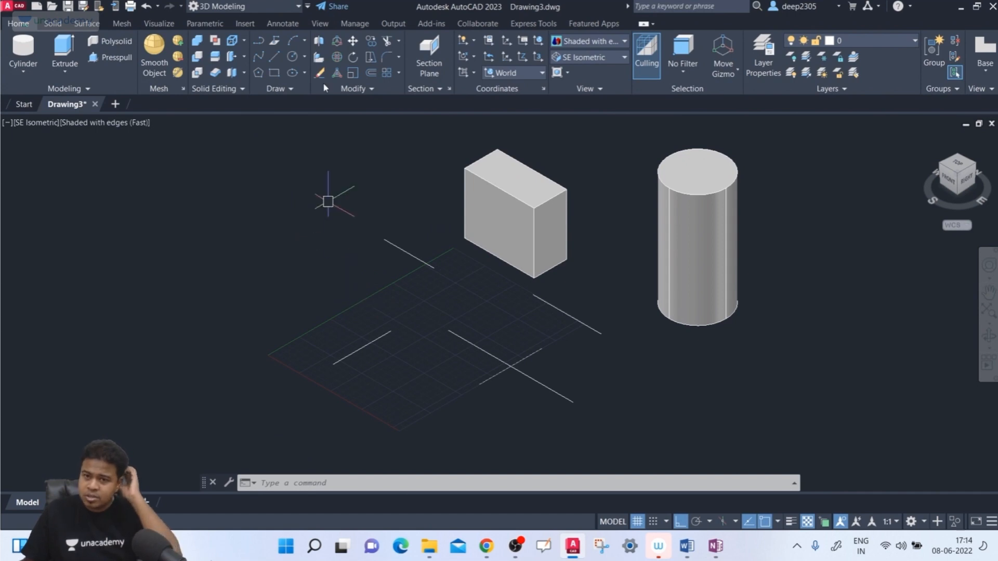
- Turn on the display of the UCS icon in the viewport
{"action": "left_click", "coordinate": [321, 23]}
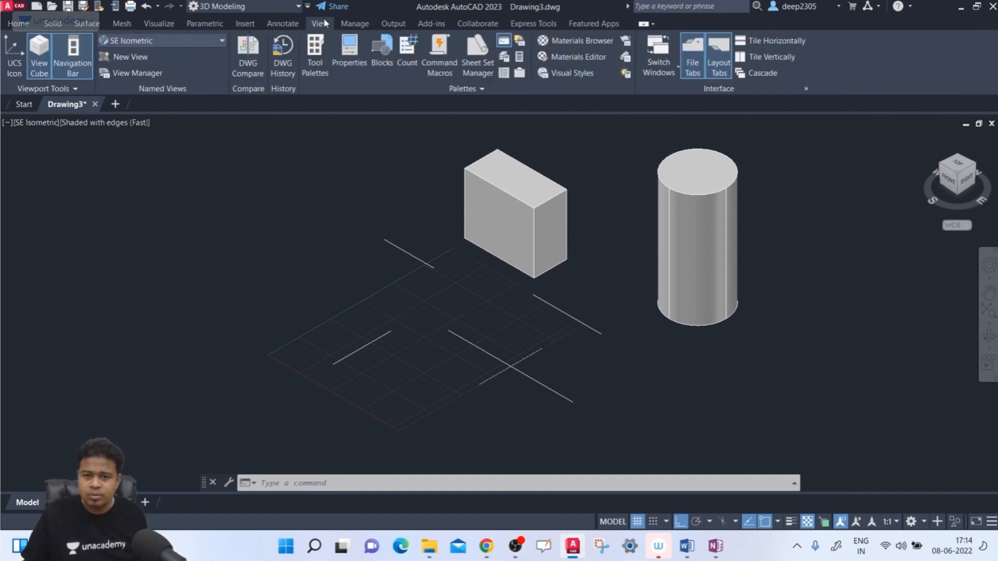
{"action": "left_click", "coordinate": [16, 65]}
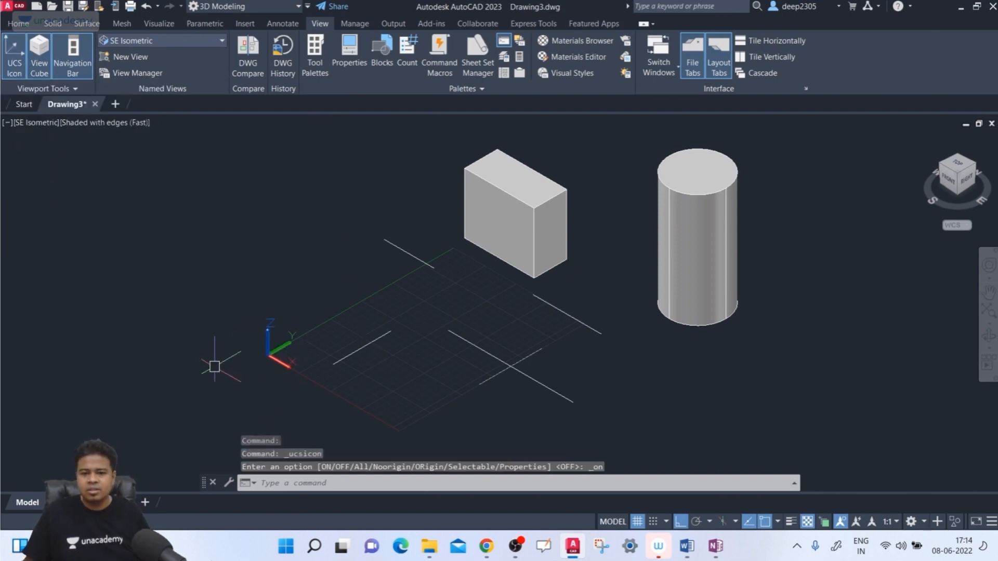
{"action": "left_click", "coordinate": [29, 23]}
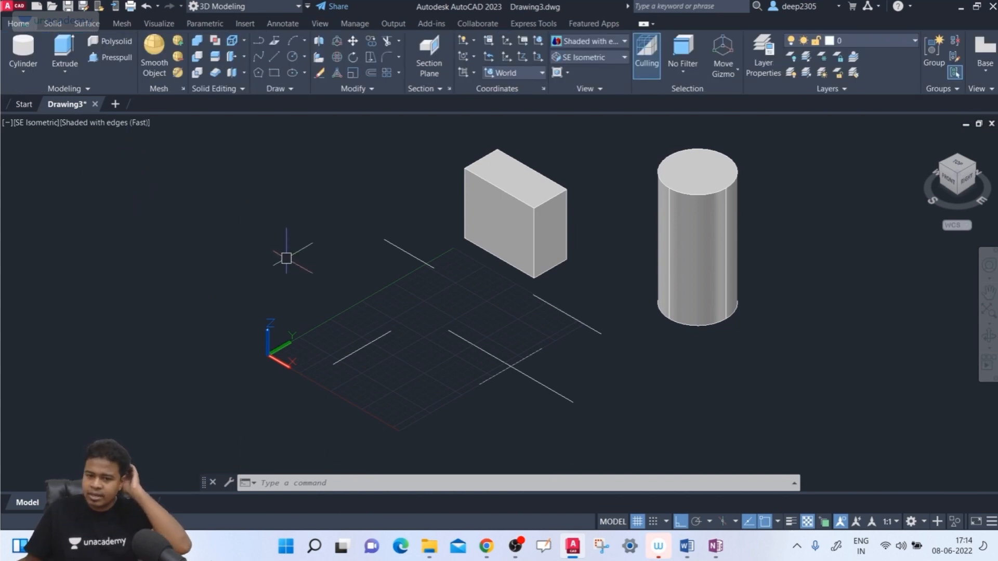
- Start a new UCS with Ortho off and place its origin at the box's top corner nearest the cylinder
{"action": "type", "text": "ucs"}
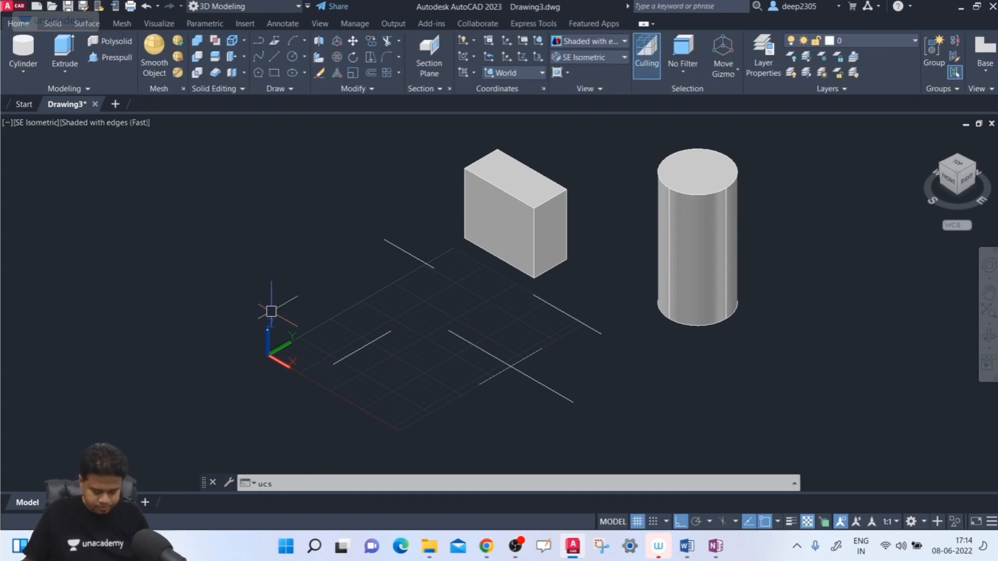
{"action": "key", "text": "Return"}
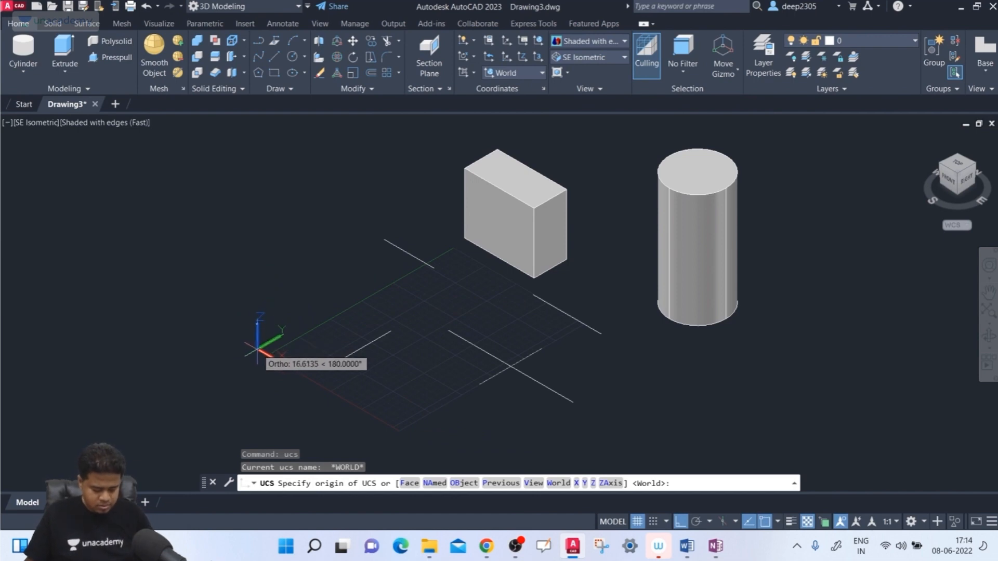
{"action": "key", "text": "F8"}
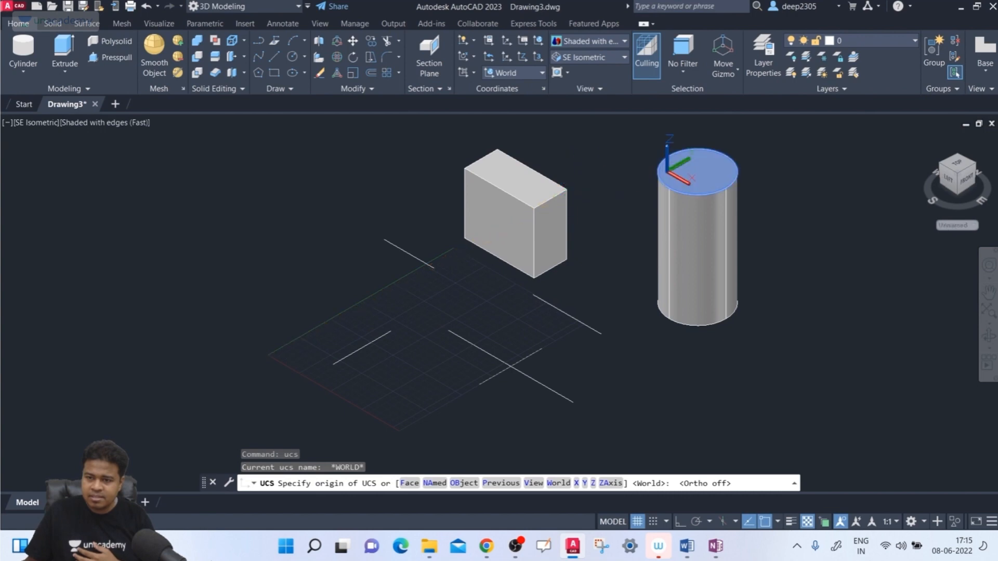
{"action": "middle_click_drag", "start_coordinate": [676, 169], "coordinate": [655, 195]}
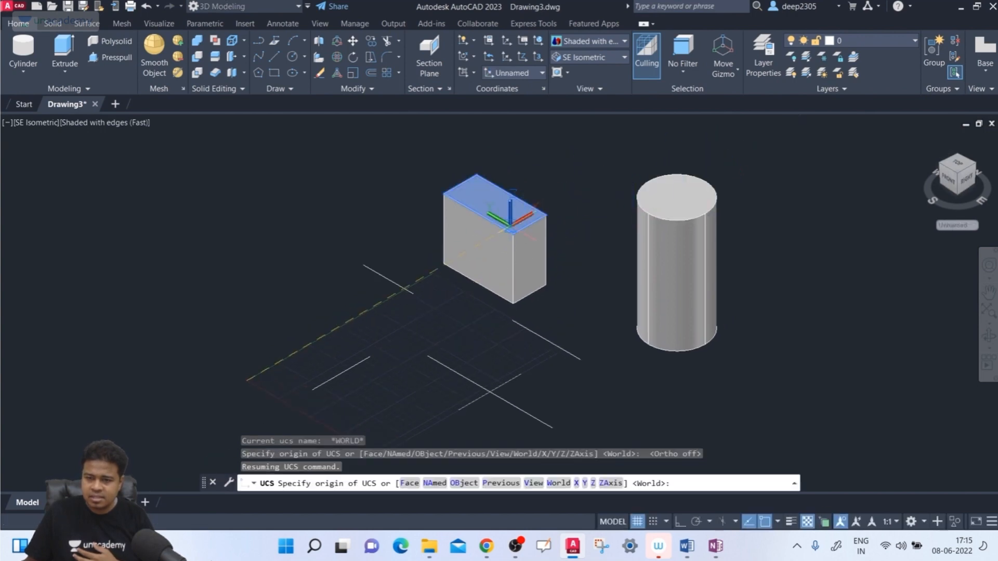
{"action": "scroll", "coordinate": [512, 230], "scroll_direction": "up", "scroll_amount": 5}
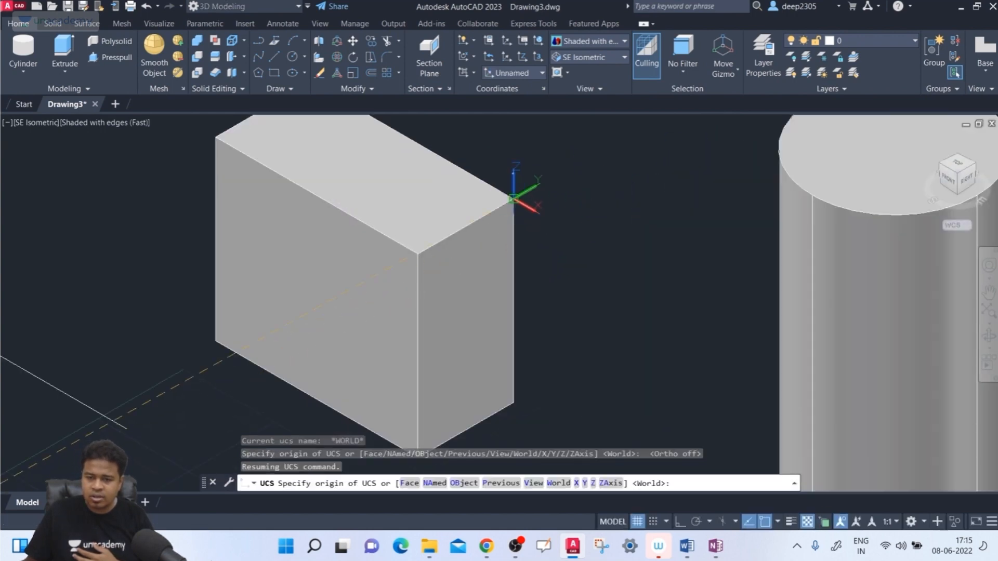
{"action": "left_click", "coordinate": [512, 199]}
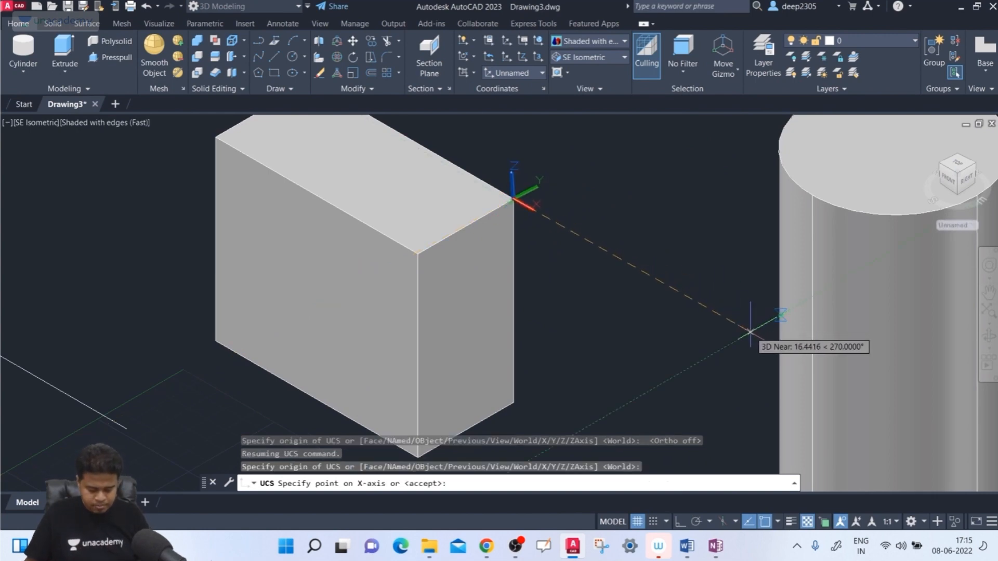
- With Ortho on, align the new UCS's X axis along positive world X and its Y axis along positive world Y
{"action": "key", "text": "F8"}
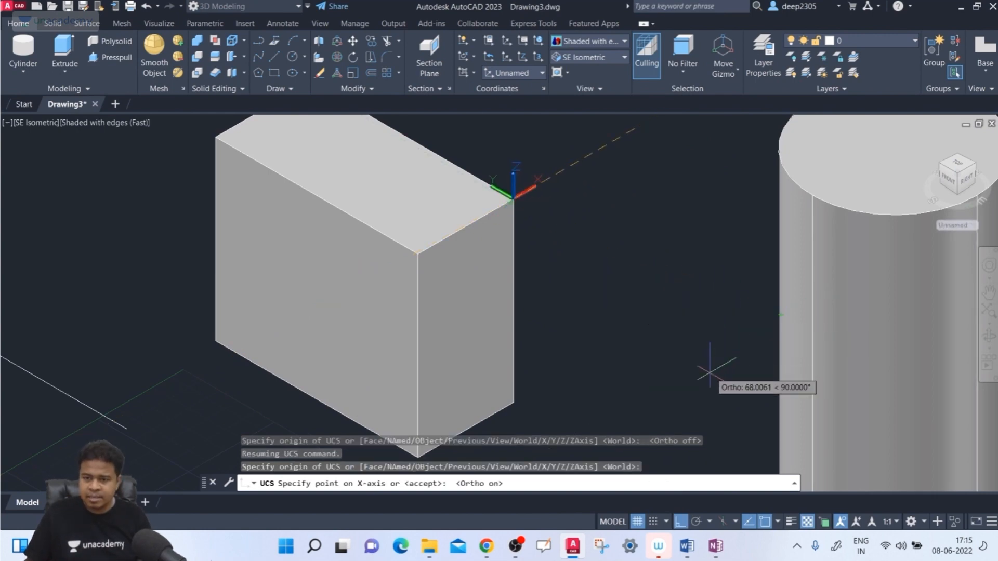
{"action": "scroll", "coordinate": [695, 335], "scroll_direction": "up", "scroll_amount": 5}
{"action": "scroll", "coordinate": [694, 335], "scroll_direction": "down", "scroll_amount": 5}
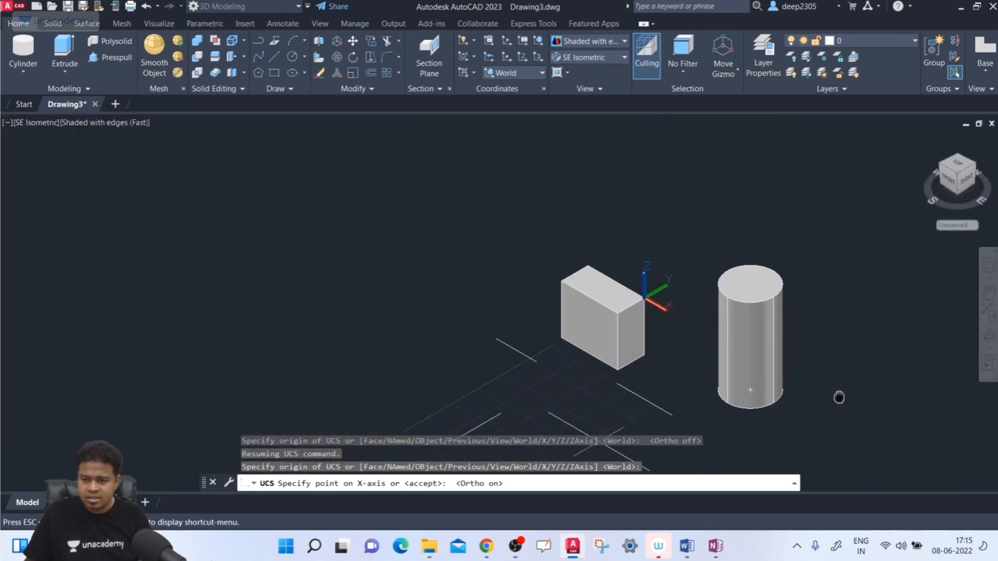
{"action": "middle_click_drag", "start_coordinate": [838, 399], "coordinate": [688, 360]}
{"action": "scroll", "coordinate": [687, 354], "scroll_direction": "down", "scroll_amount": 2}
{"action": "scroll", "coordinate": [686, 349], "scroll_direction": "up", "scroll_amount": 2}
{"action": "scroll", "coordinate": [687, 349], "scroll_direction": "down", "scroll_amount": 6}
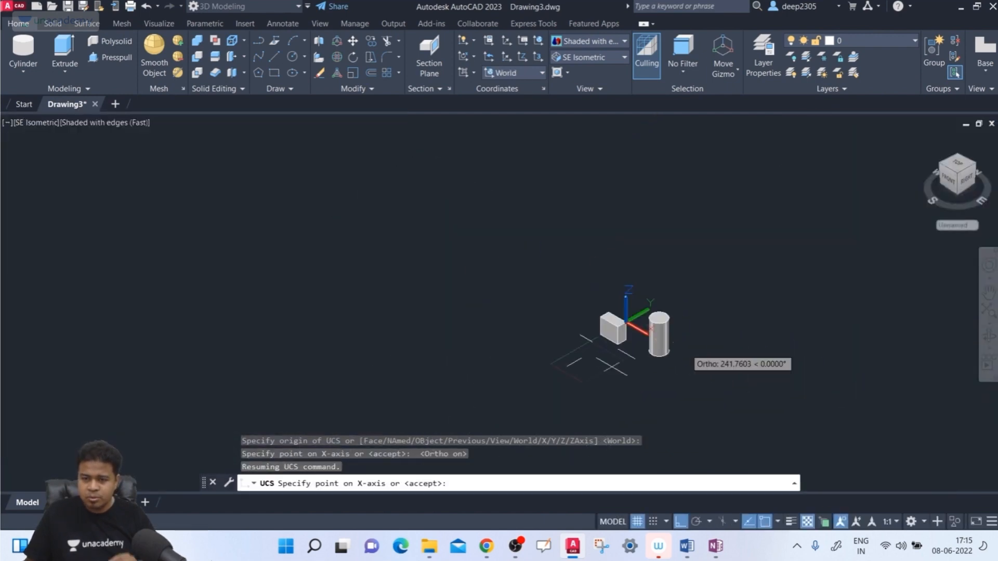
{"action": "scroll", "coordinate": [687, 349], "scroll_direction": "up", "scroll_amount": 7}
{"action": "scroll", "coordinate": [687, 347], "scroll_direction": "down", "scroll_amount": 5}
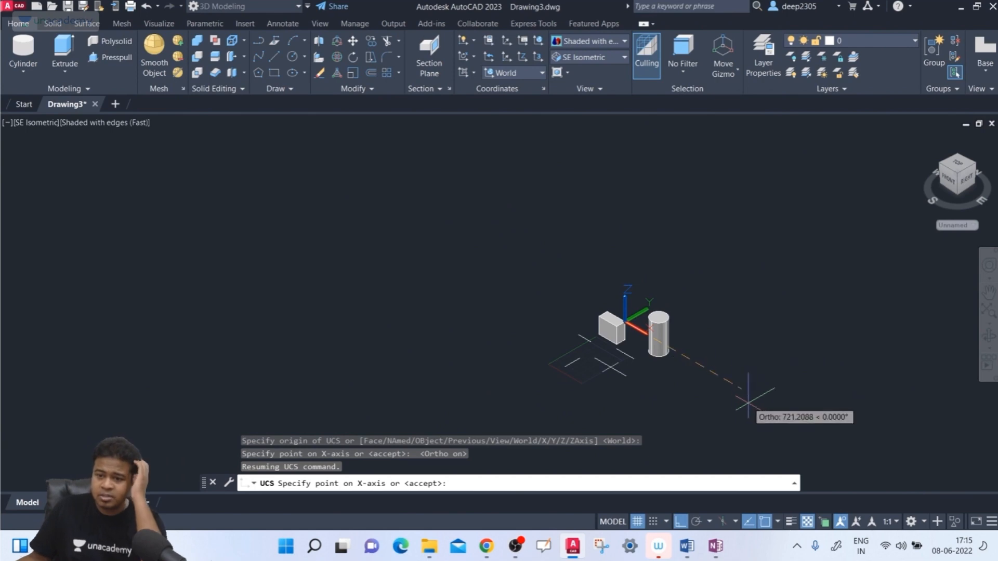
{"action": "scroll", "coordinate": [717, 385], "scroll_direction": "down", "scroll_amount": 4}
{"action": "scroll", "coordinate": [717, 386], "scroll_direction": "up", "scroll_amount": 7}
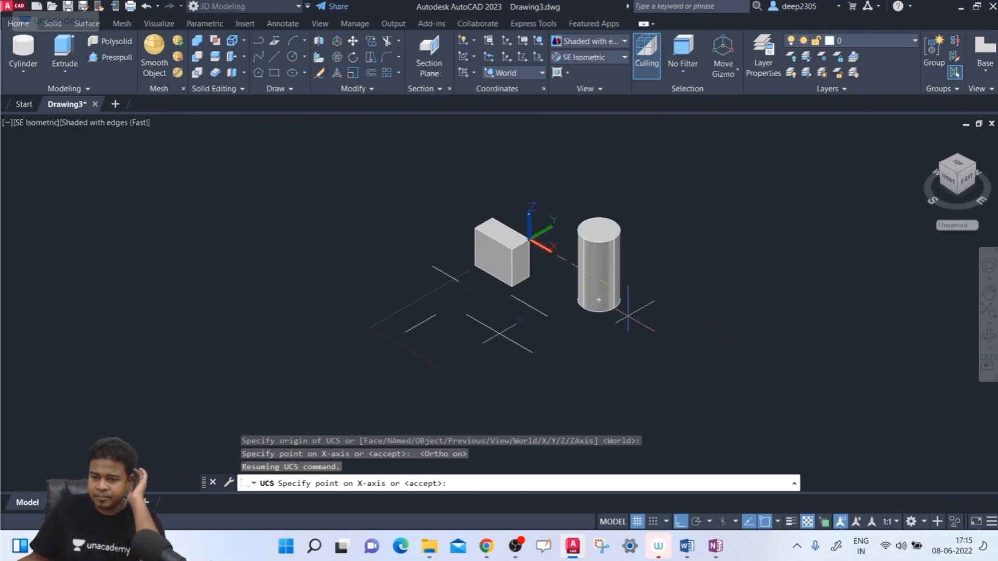
{"action": "left_click", "coordinate": [849, 405]}
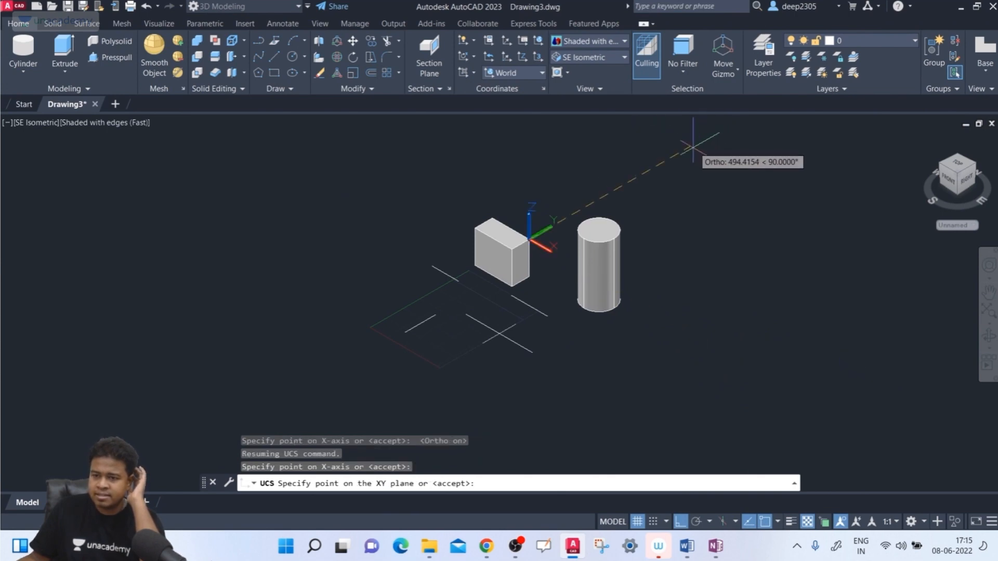
{"action": "left_click", "coordinate": [708, 139]}
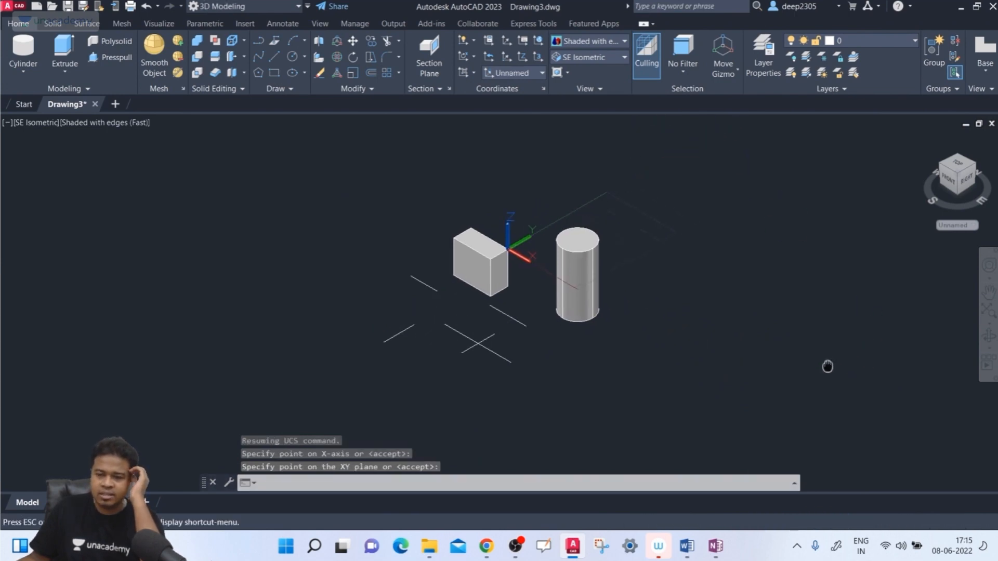
{"action": "scroll", "coordinate": [624, 255], "scroll_direction": "up", "scroll_amount": 2}
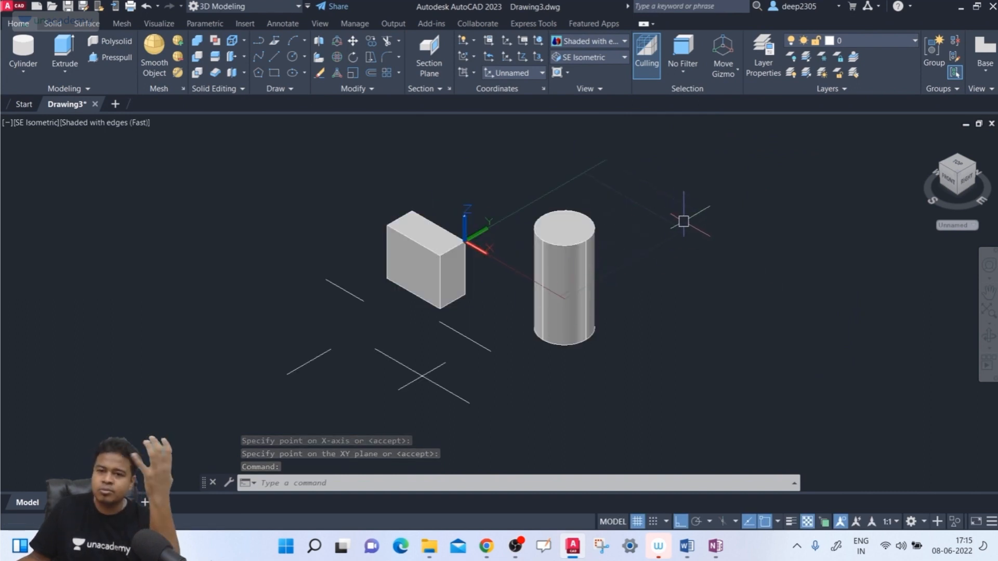
- Save the current UCS under the name deepucs and choose it from the list of available coordinate systems
{"action": "type", "text": "ucs"}
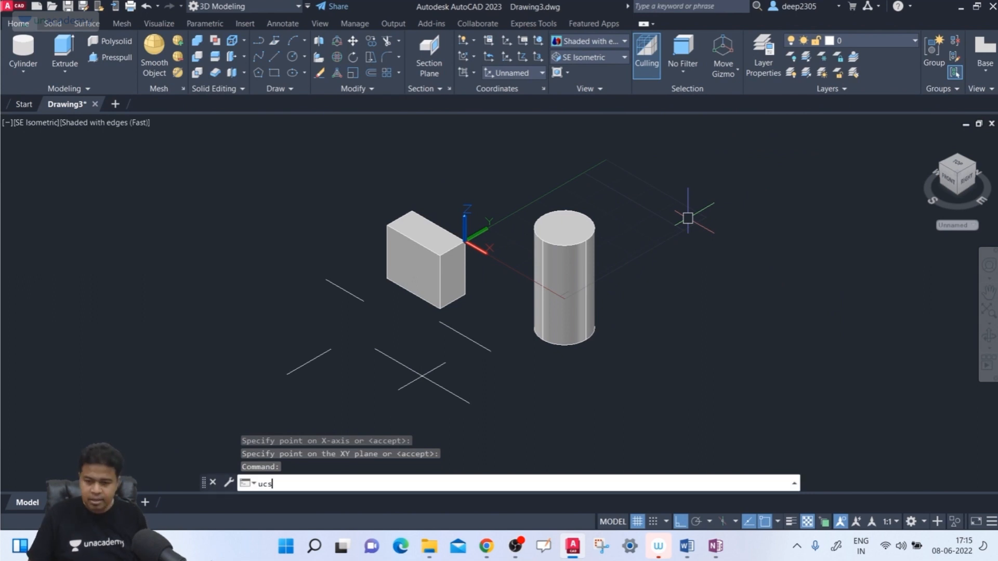
{"action": "key", "text": "Return"}
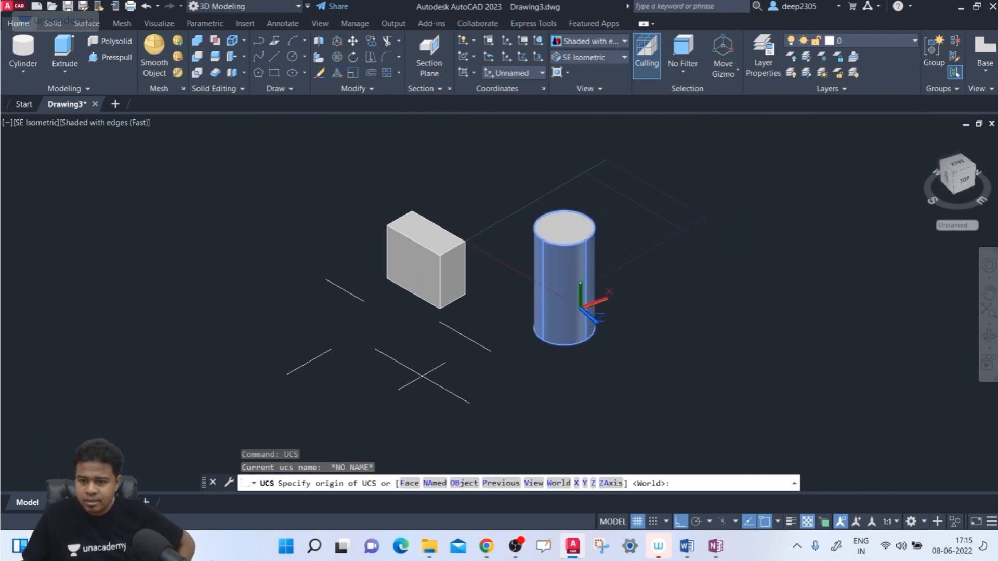
{"action": "left_click", "coordinate": [434, 485]}
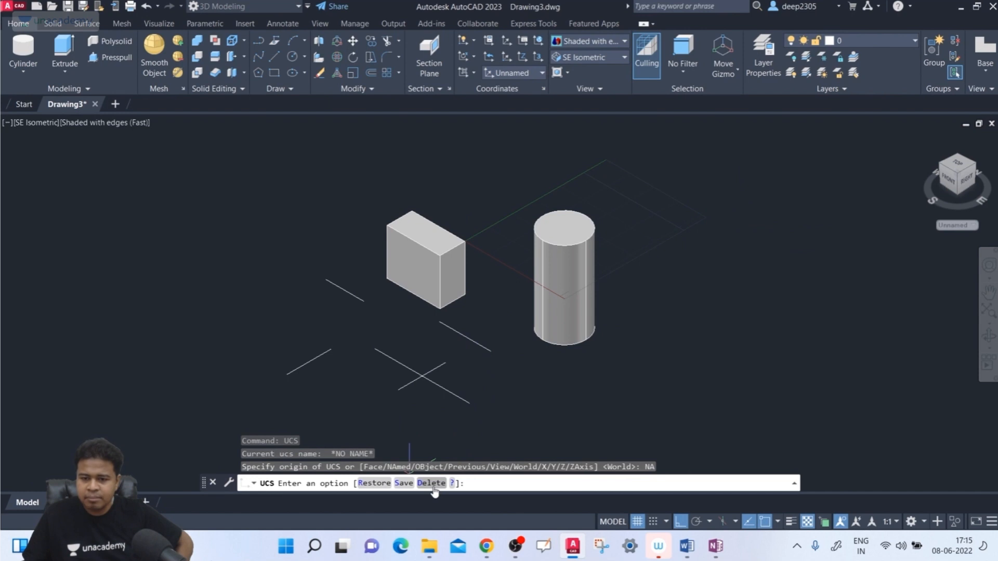
{"action": "left_click", "coordinate": [404, 483]}
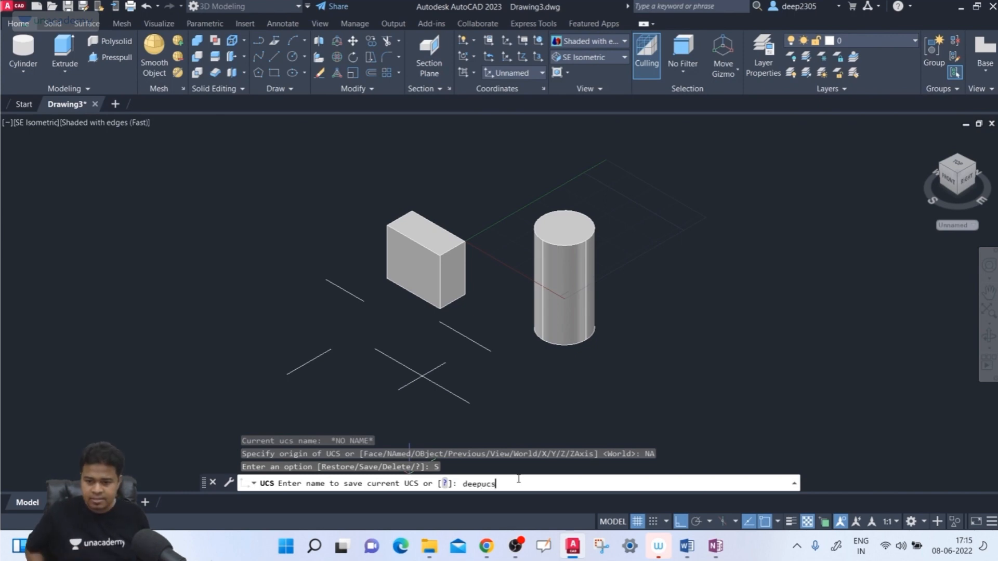
{"action": "key", "text": "Return"}
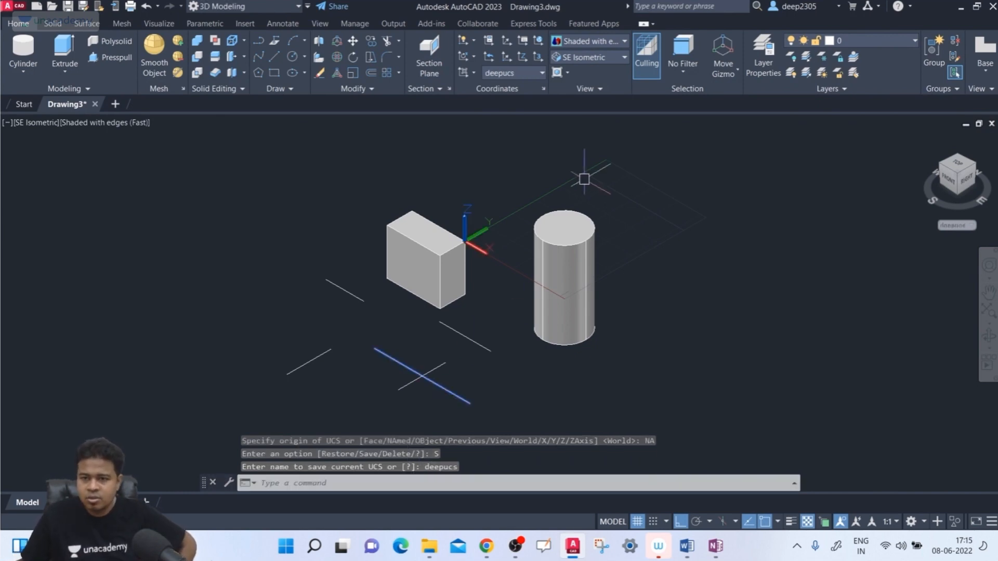
{"action": "left_click", "coordinate": [519, 73]}
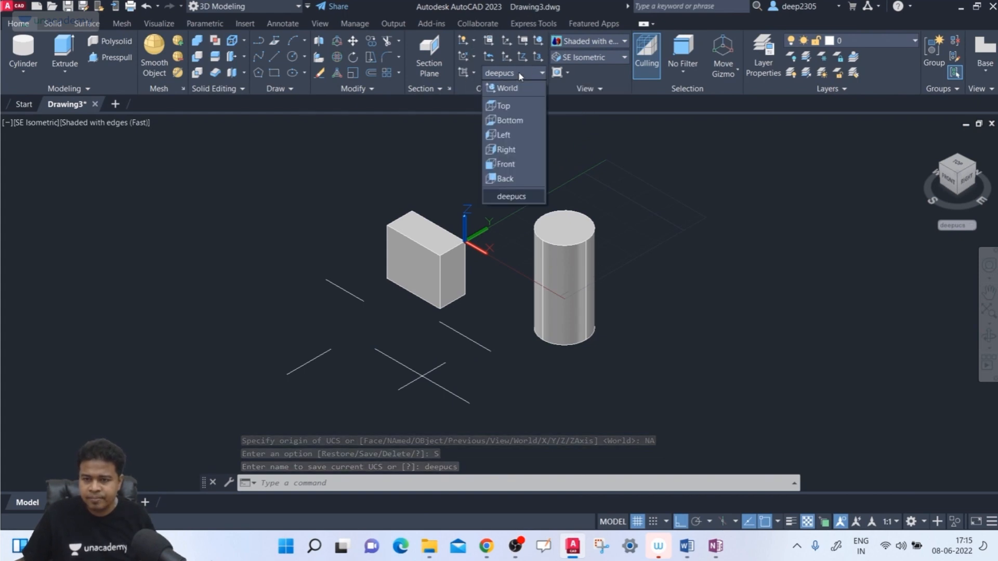
{"action": "left_click", "coordinate": [529, 196]}
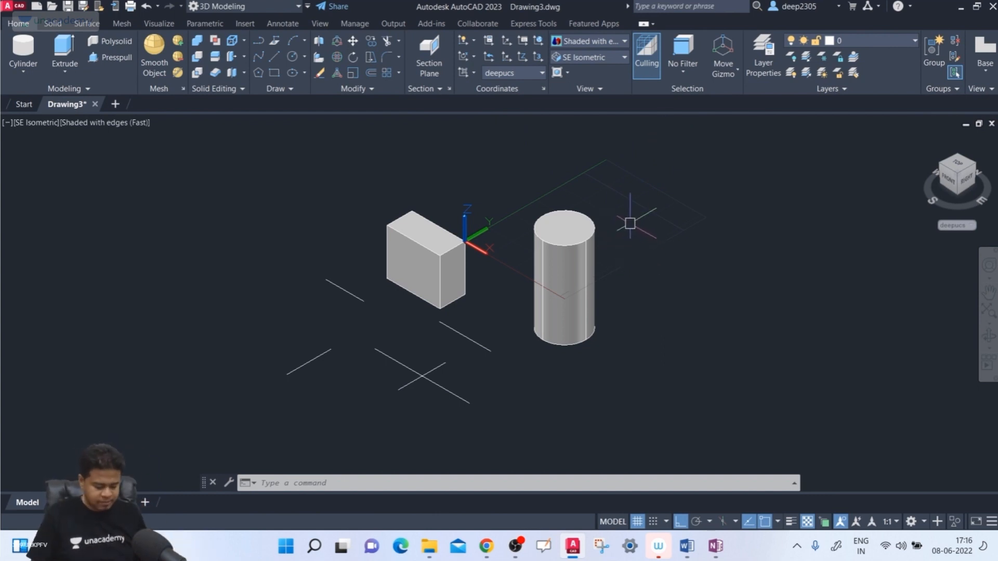
- Use the UCS Previous option twice to step back to the World coordinate system
{"action": "type", "text": "cs"}
{"action": "key", "text": "Return"}
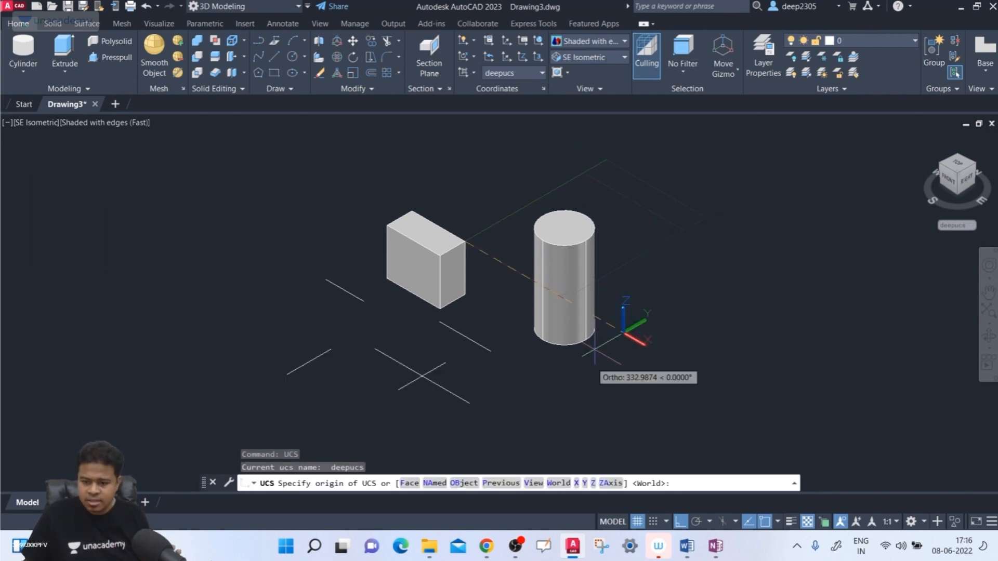
{"action": "key", "text": "ctrl"}
{"action": "key", "text": "ctrl"}
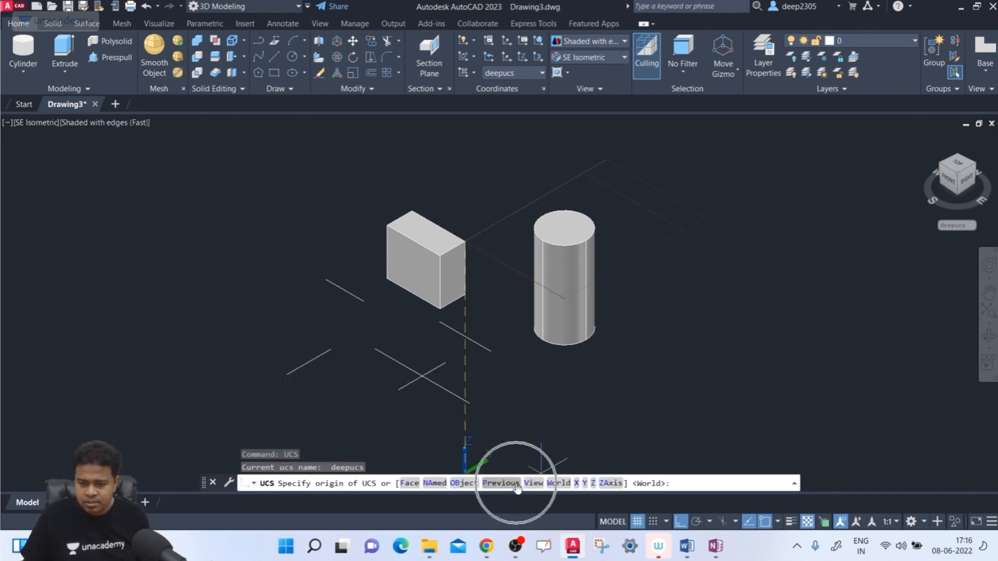
{"action": "left_click", "coordinate": [501, 483]}
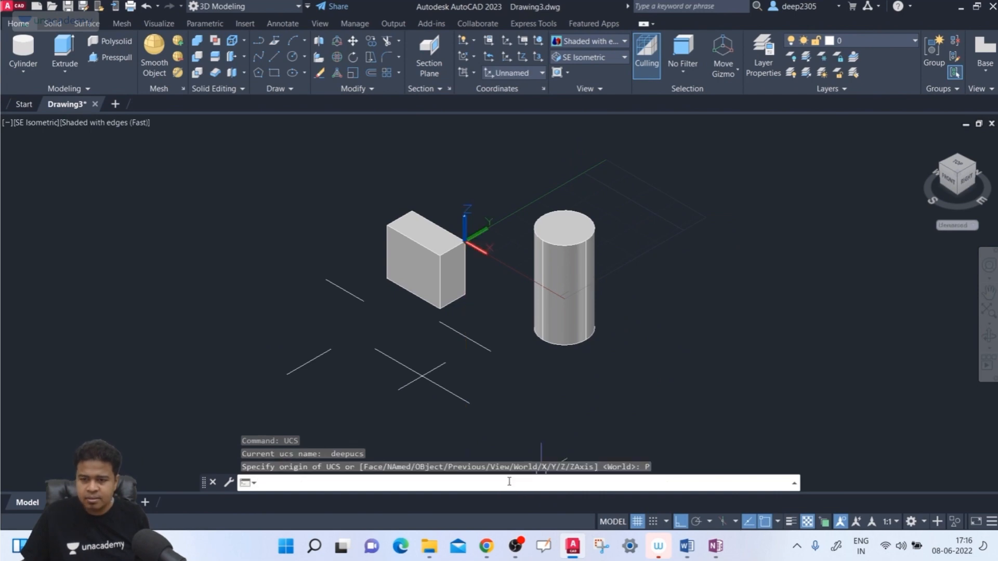
{"action": "type", "text": "uc"}
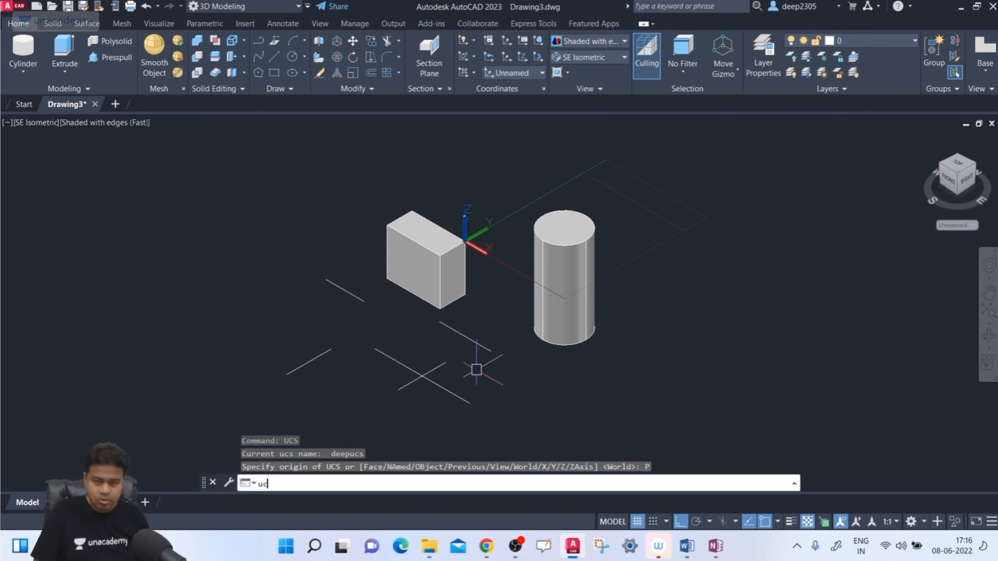
{"action": "type", "text": "s"}
{"action": "key", "text": "Return"}
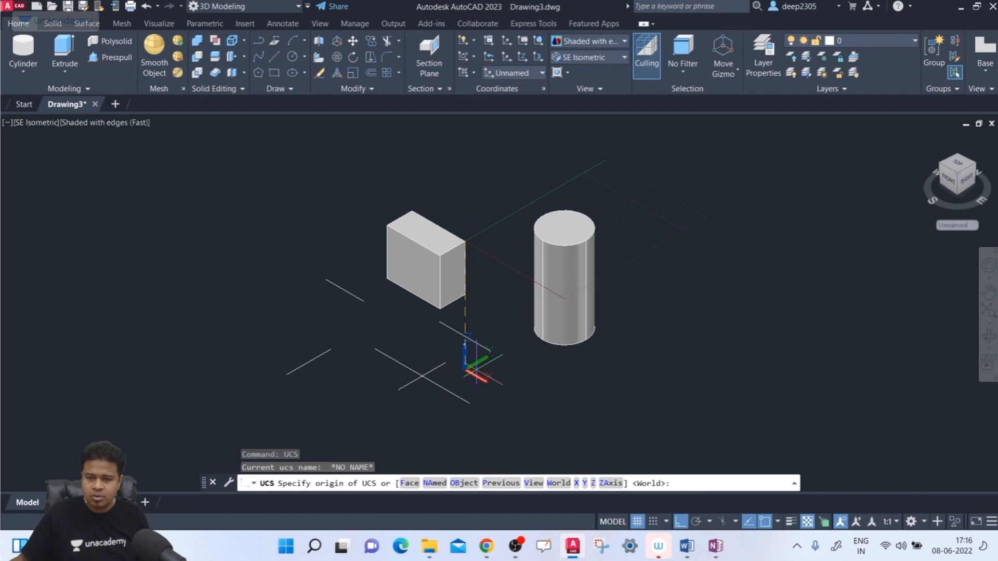
{"action": "left_click", "coordinate": [504, 488]}
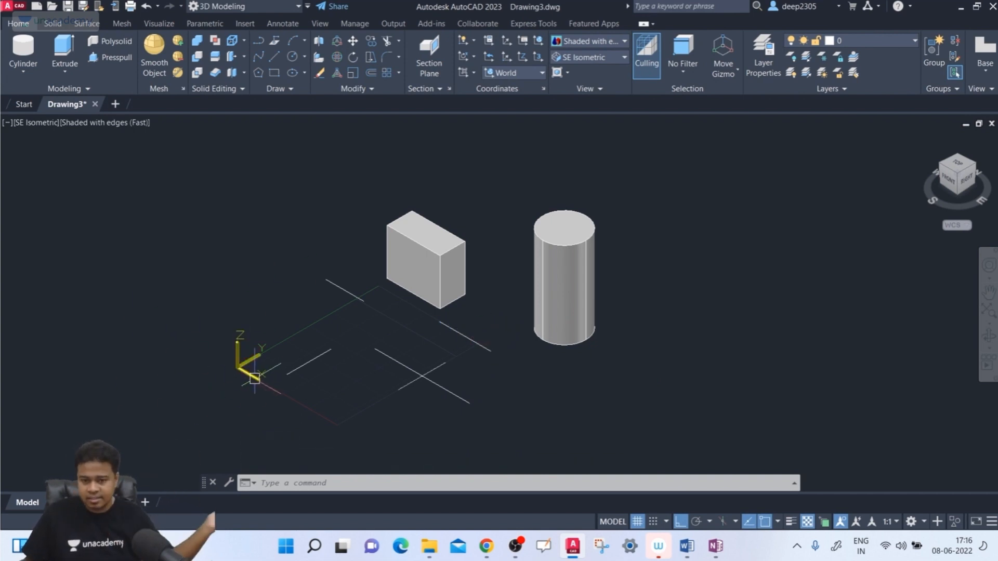
- Use the UCS Face option to align the coordinate system with the cylinder's top face and accept the placement
{"action": "type", "text": "cs"}
{"action": "key", "text": "Return"}
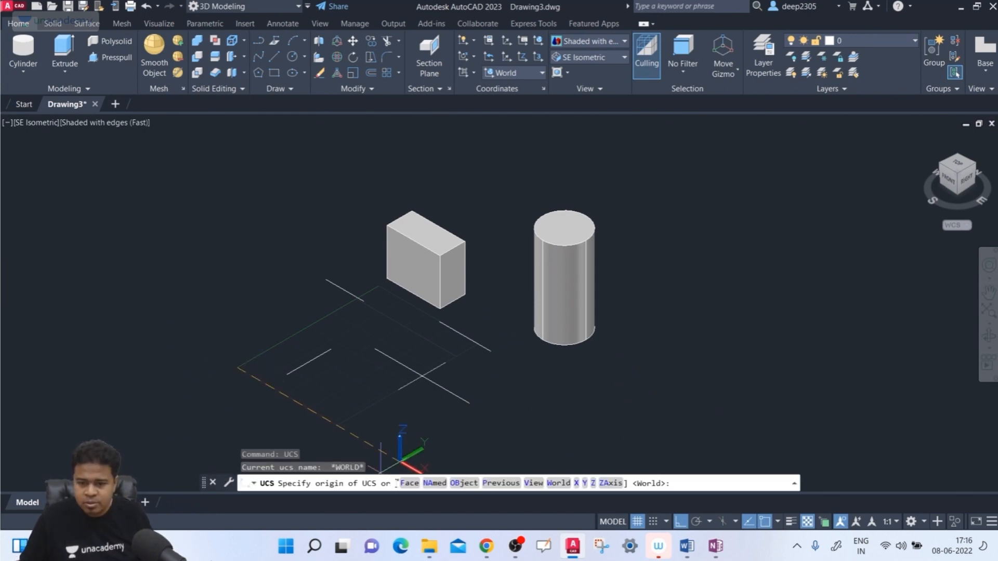
{"action": "left_click", "coordinate": [417, 482]}
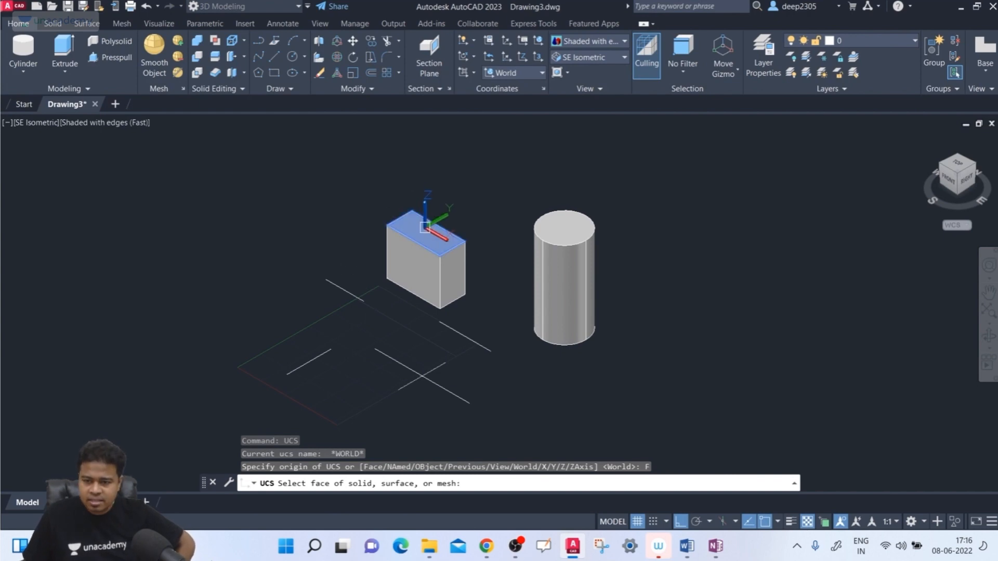
{"action": "scroll", "coordinate": [425, 233], "scroll_direction": "up", "scroll_amount": 3}
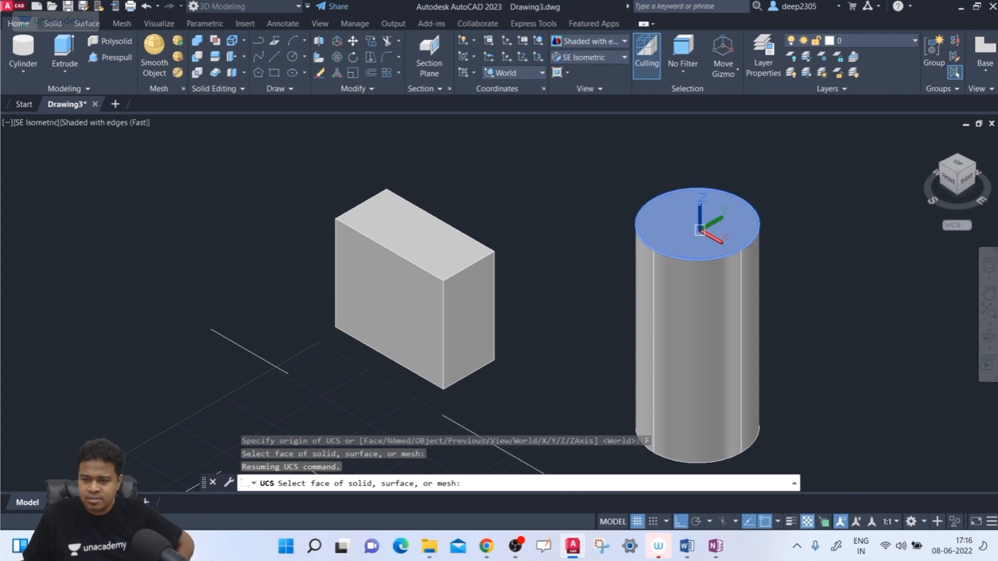
{"action": "middle_click_drag", "start_coordinate": [712, 233], "coordinate": [599, 241]}
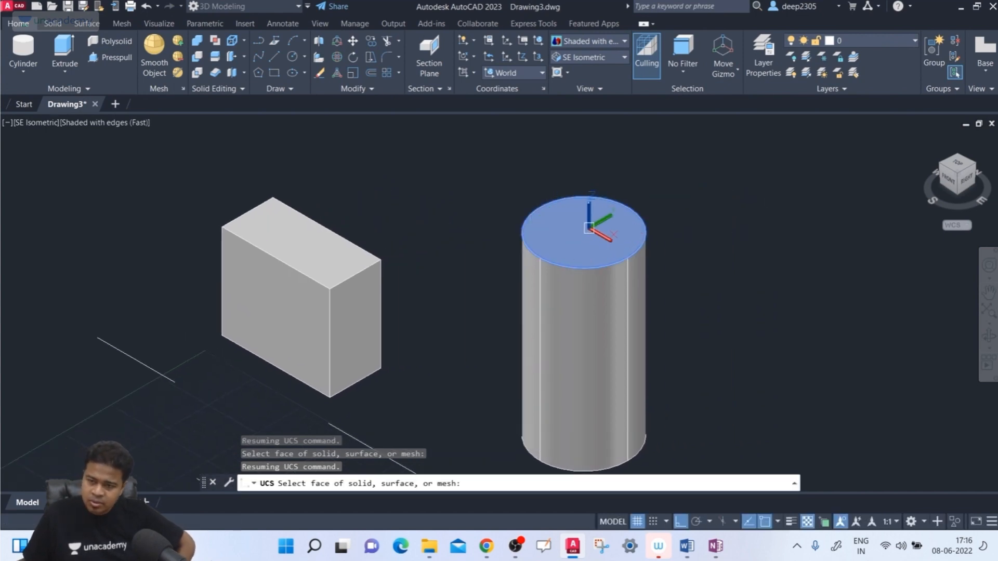
{"action": "left_click", "coordinate": [589, 228]}
{"action": "scroll", "coordinate": [756, 219], "scroll_direction": "down", "scroll_amount": 2}
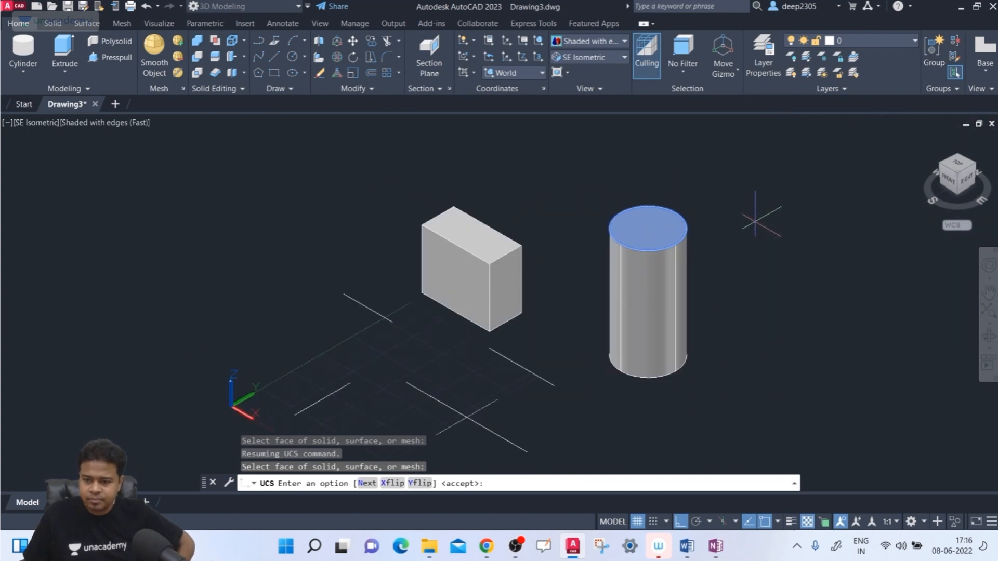
{"action": "middle_click_drag", "start_coordinate": [762, 211], "coordinate": [648, 248]}
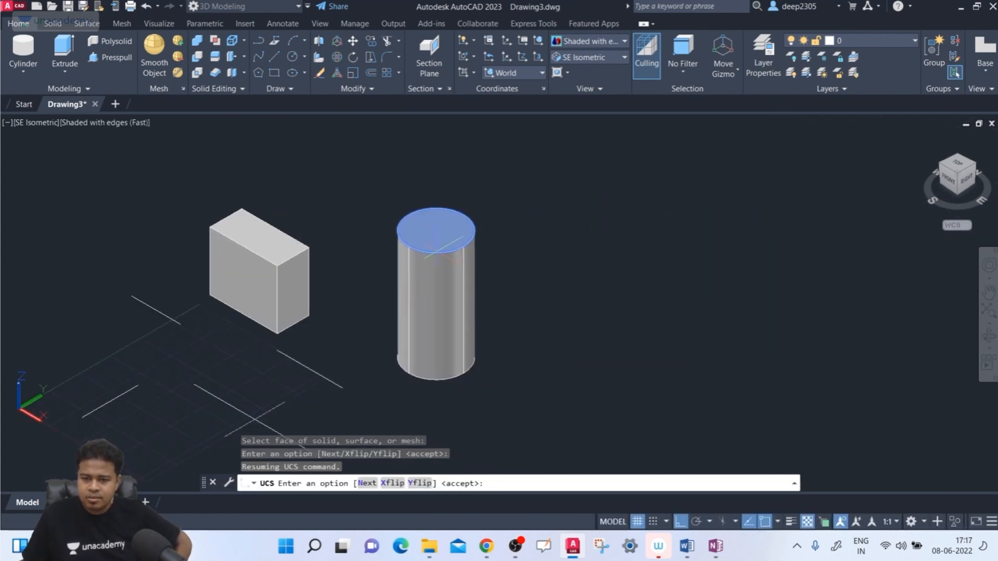
{"action": "middle_click_drag", "start_coordinate": [541, 309], "coordinate": [550, 305]}
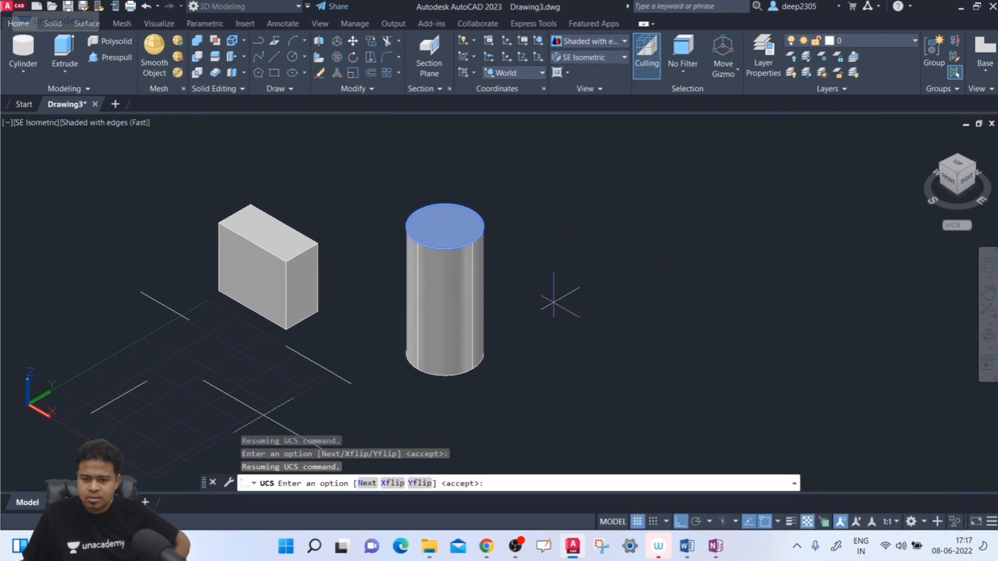
{"action": "key", "text": "Return"}
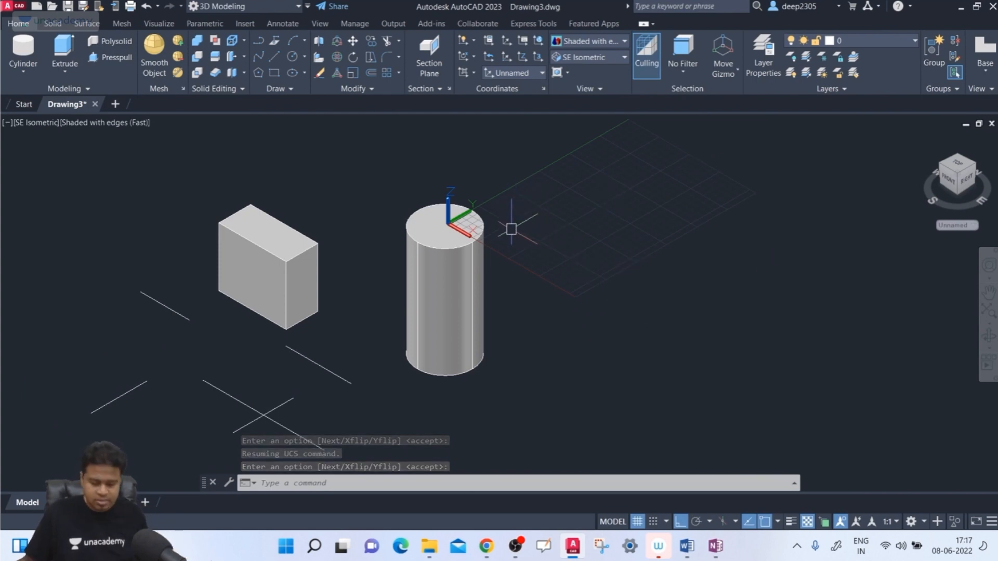
- Use the UCS Previous option to return from the cylinder's top face to the World coordinate system
{"action": "type", "text": "ucs"}
{"action": "key", "text": "Return"}
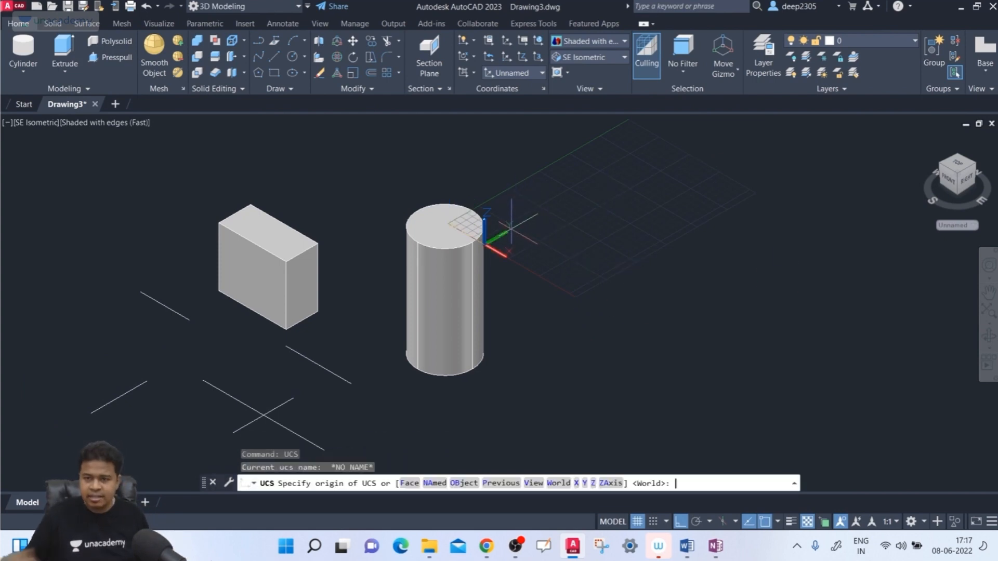
{"action": "type", "text": "P"}
{"action": "key", "text": "Return"}
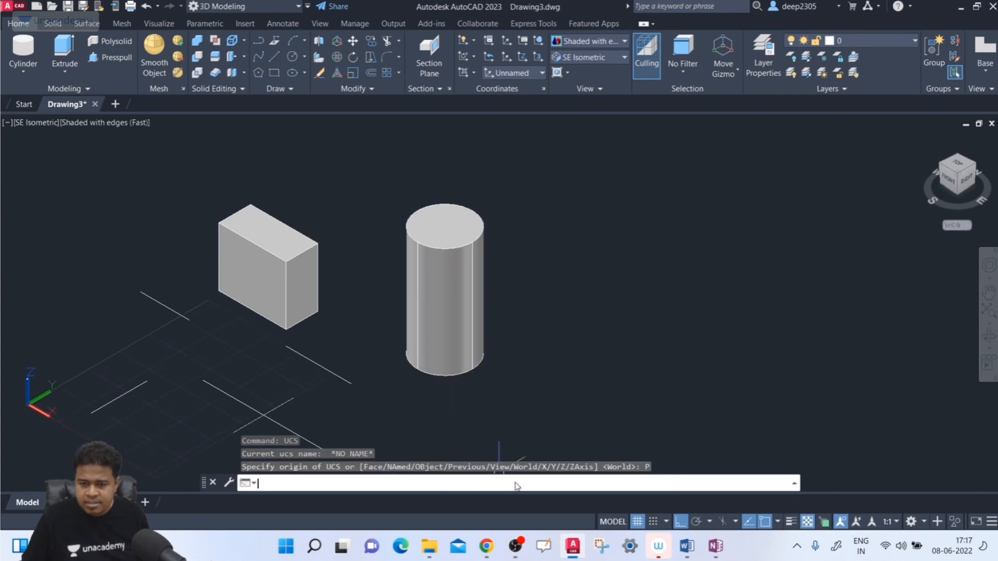
- Use the UCS Face option to align the coordinate system with the box's vertical narrow end face that faces away from the cylinder
{"action": "type", "text": "u"}
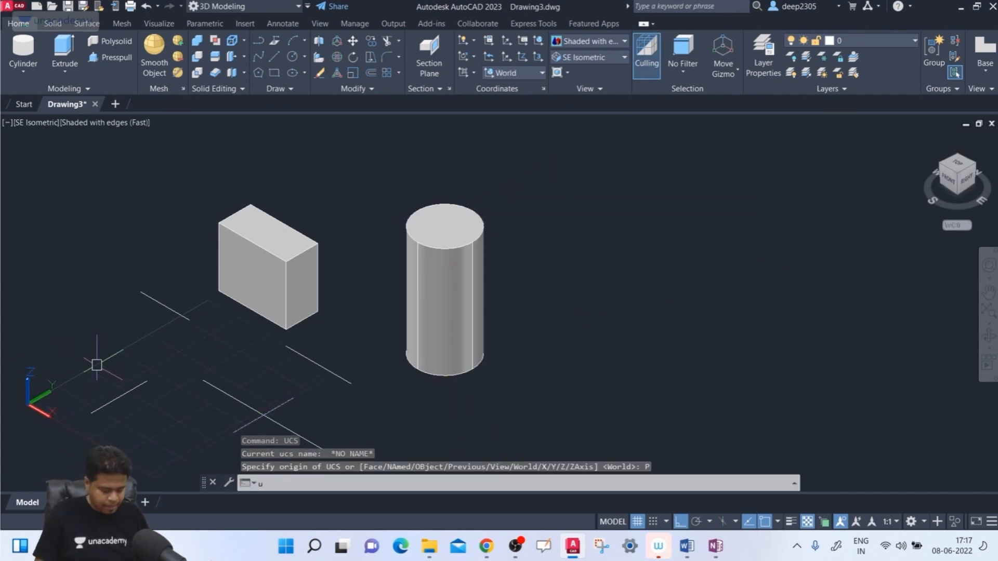
{"action": "type", "text": "cs"}
{"action": "key", "text": "Return"}
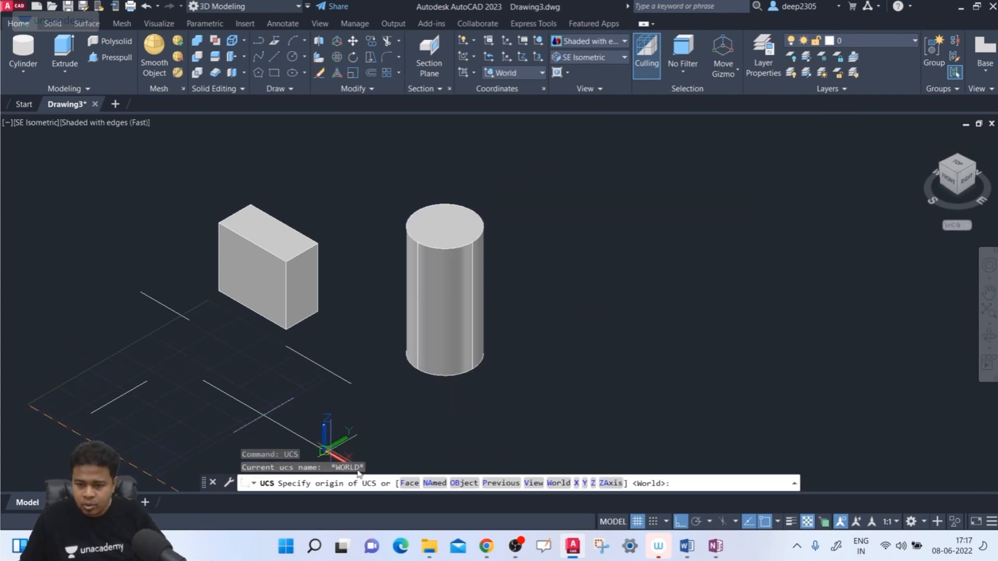
{"action": "left_click", "coordinate": [410, 483]}
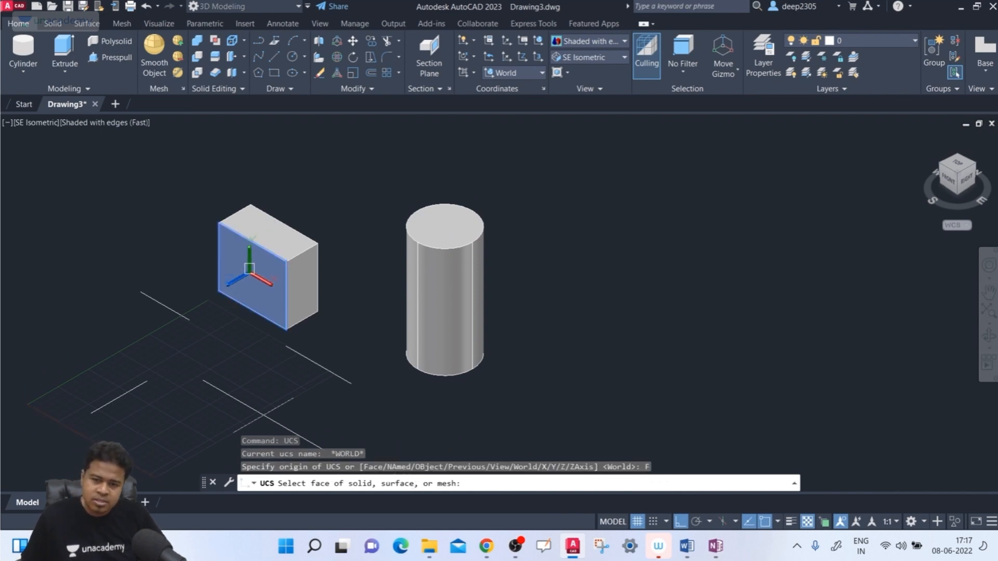
{"action": "scroll", "coordinate": [244, 272], "scroll_direction": "up", "scroll_amount": 5}
{"action": "scroll", "coordinate": [311, 304], "scroll_direction": "down", "scroll_amount": 2}
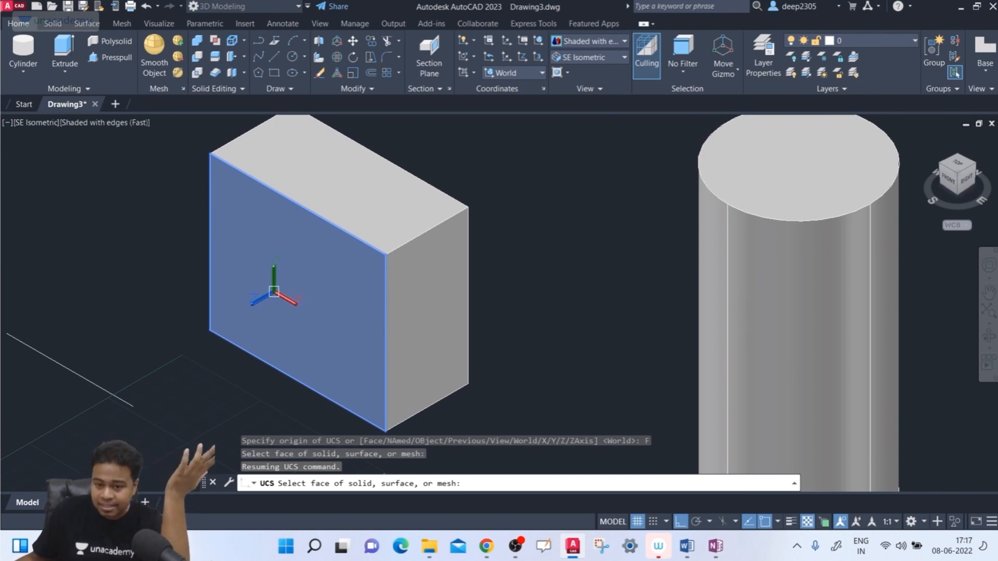
{"action": "left_click", "coordinate": [274, 292]}
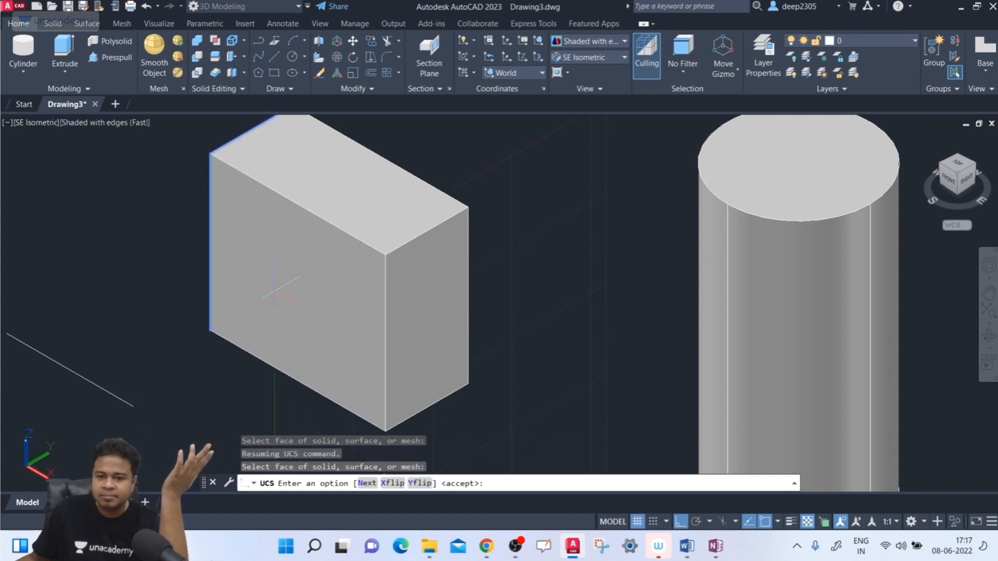
{"action": "scroll", "coordinate": [280, 289], "scroll_direction": "down", "scroll_amount": 3}
{"action": "scroll", "coordinate": [280, 289], "scroll_direction": "up", "scroll_amount": 2}
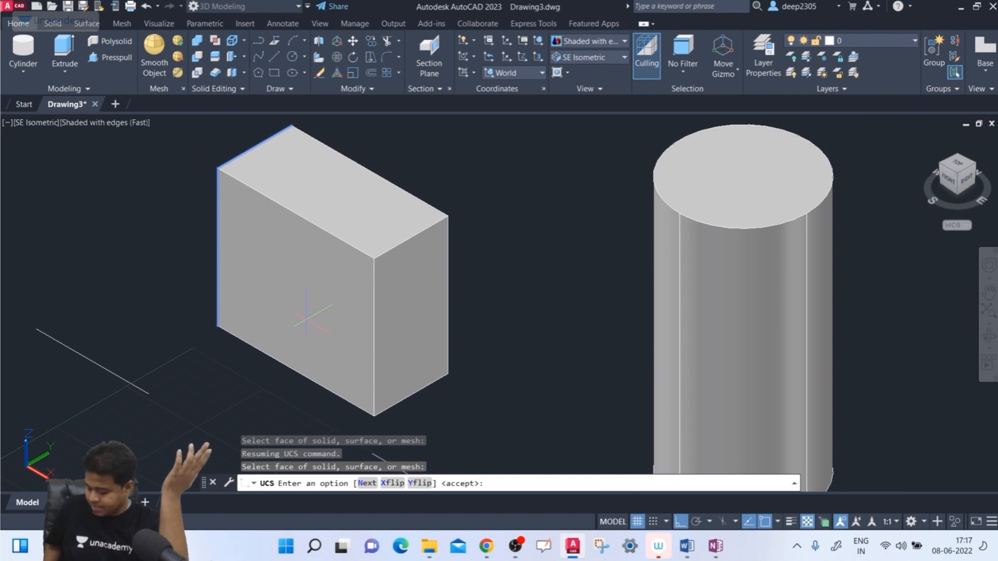
{"action": "key", "text": "Return"}
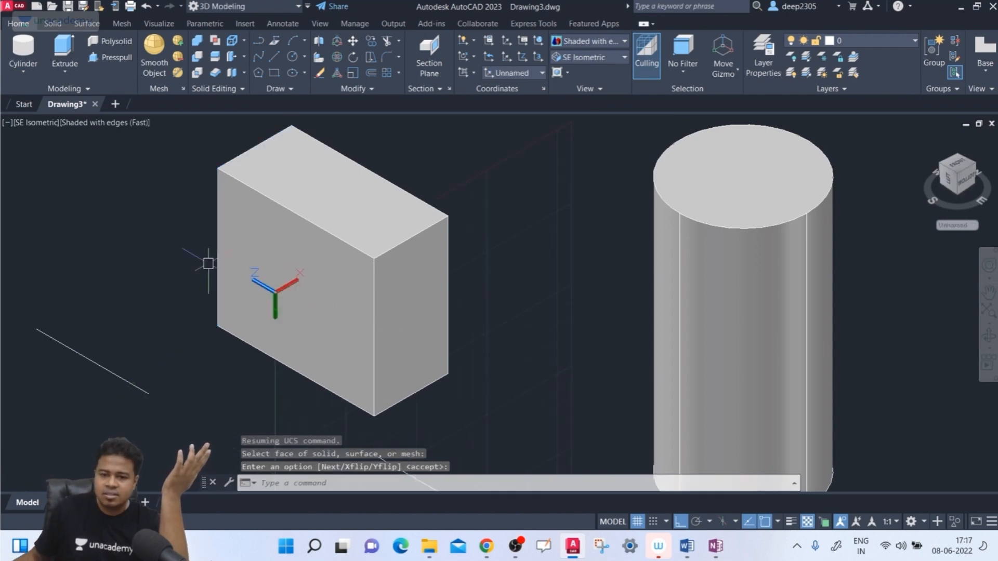
- Examine the UCS placement and axis directions on the box's narrow end face from different viewing angles
{"action": "scroll", "coordinate": [473, 363], "scroll_direction": "down", "scroll_amount": 2}
{"action": "scroll", "coordinate": [448, 348], "scroll_direction": "up", "scroll_amount": 3}
{"action": "scroll", "coordinate": [447, 348], "scroll_direction": "down", "scroll_amount": 2}
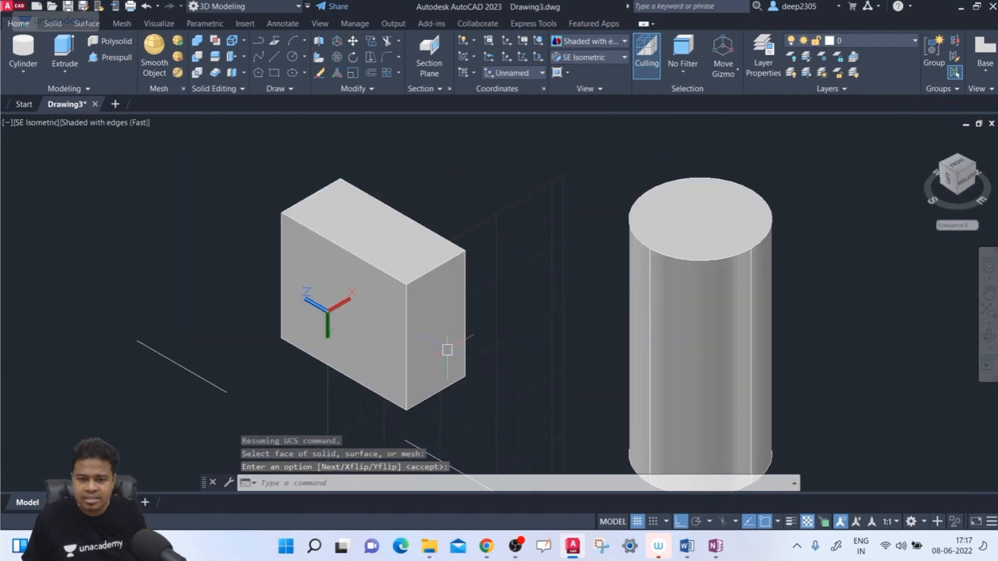
{"action": "middle_click_drag", "start_coordinate": [436, 346], "coordinate": [542, 349], "text": "shift"}
{"action": "scroll", "coordinate": [203, 356], "scroll_direction": "down", "scroll_amount": 2}
{"action": "scroll", "coordinate": [223, 307], "scroll_direction": "up", "scroll_amount": 1}
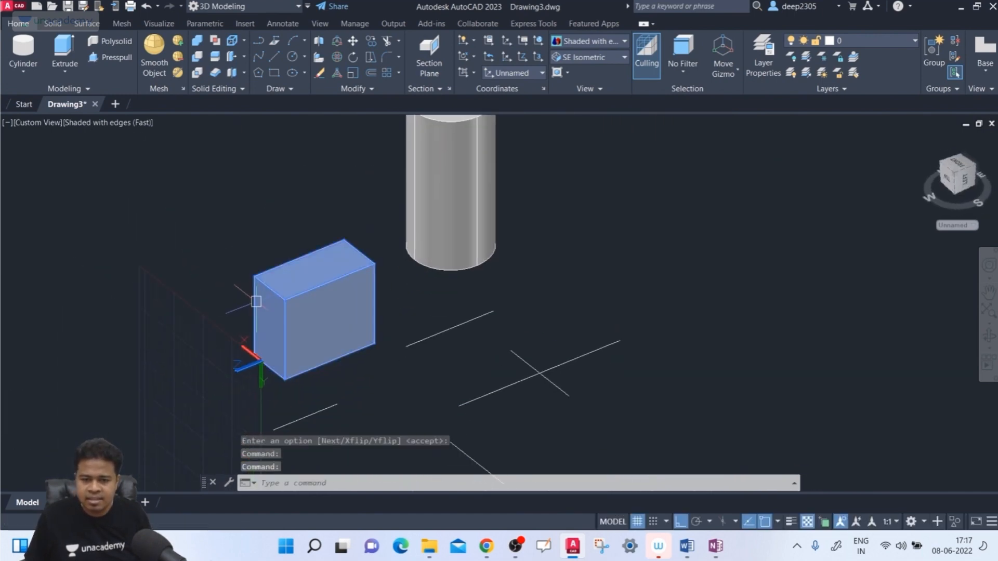
{"action": "scroll", "coordinate": [275, 320], "scroll_direction": "up", "scroll_amount": 2}
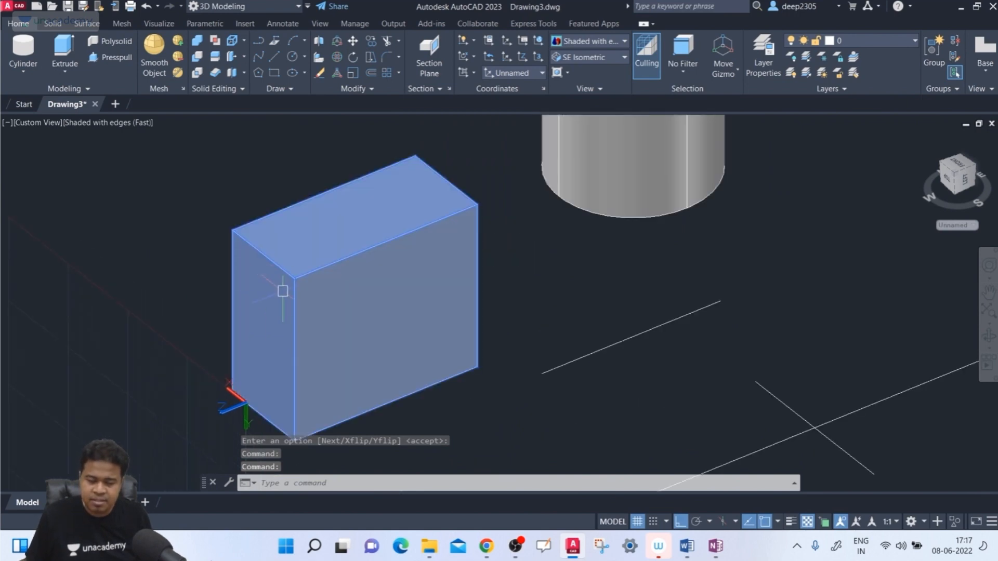
{"action": "scroll", "coordinate": [283, 291], "scroll_direction": "down", "scroll_amount": 5}
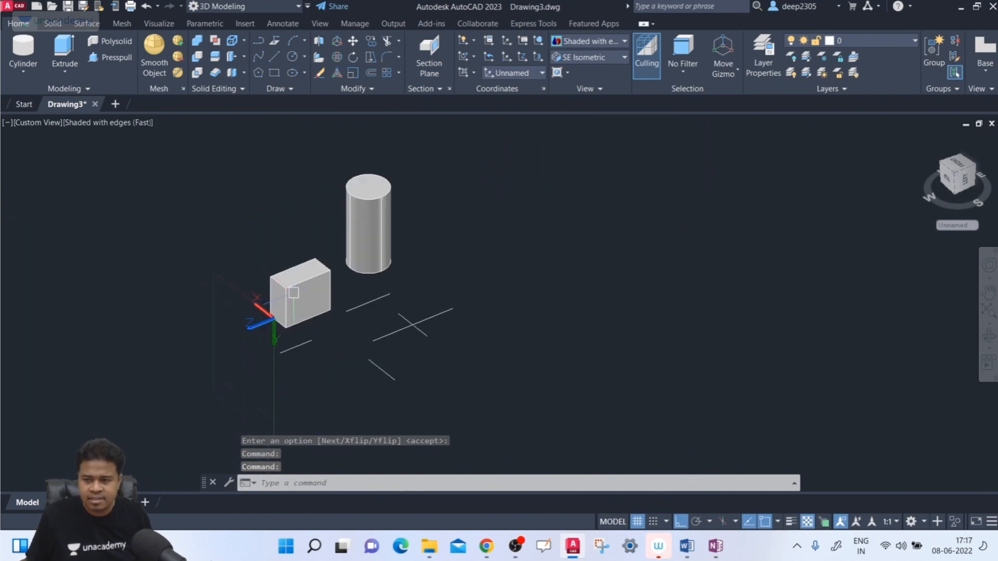
{"action": "left_click", "coordinate": [975, 168]}
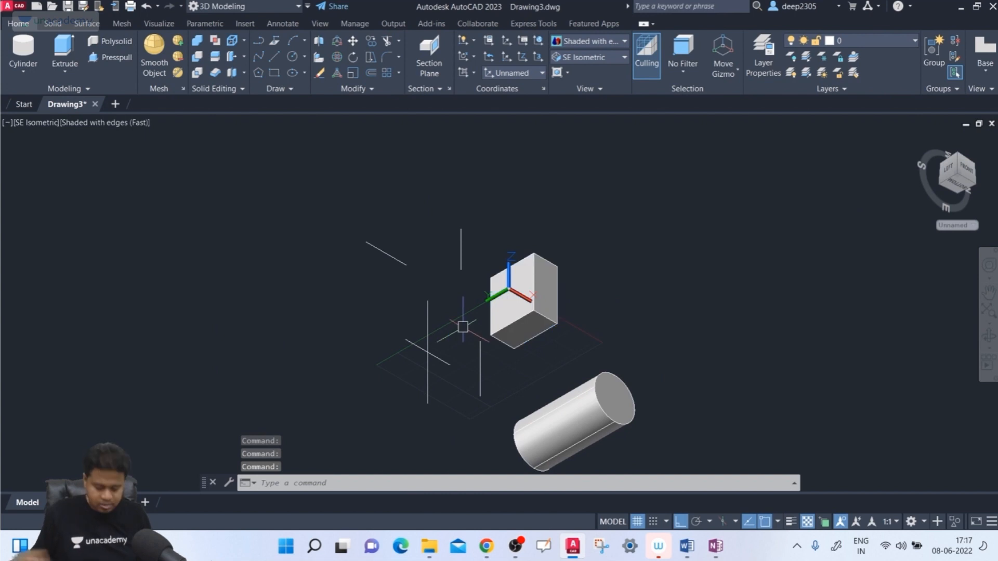
- Step back to the World coordinate system with the UCS Previous option and restore the SE Isometric view
{"action": "type", "text": "ucs"}
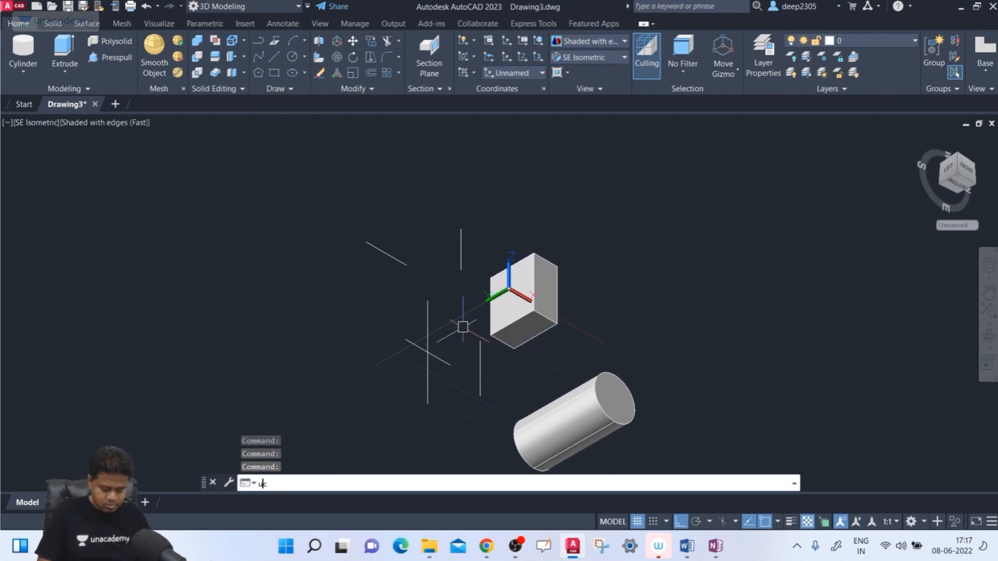
{"action": "key", "text": "Return"}
{"action": "type", "text": "P"}
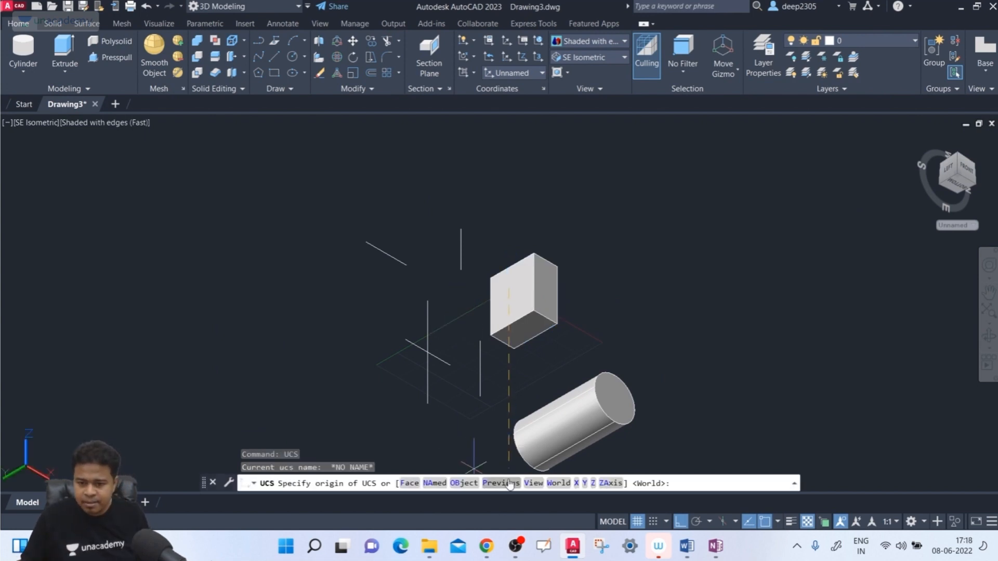
{"action": "key", "text": "Return"}
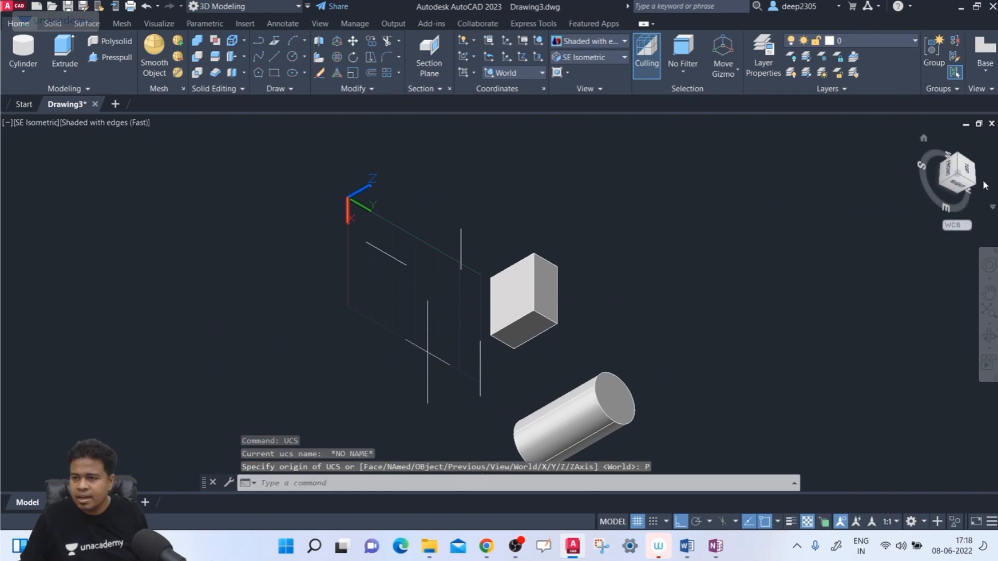
{"action": "left_click", "coordinate": [587, 57]}
{"action": "left_click", "coordinate": [583, 167]}
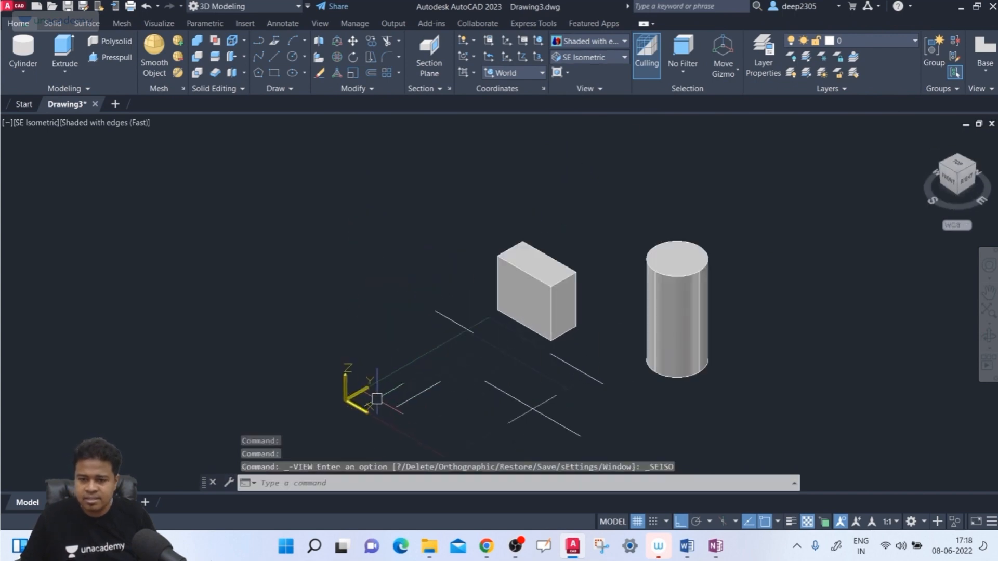
- Use the UCS Face option to align the coordinate system with the box's top face and accept the placement
{"action": "middle_click_drag", "start_coordinate": [373, 401], "coordinate": [298, 323]}
{"action": "scroll", "coordinate": [341, 357], "scroll_direction": "up", "scroll_amount": 2}
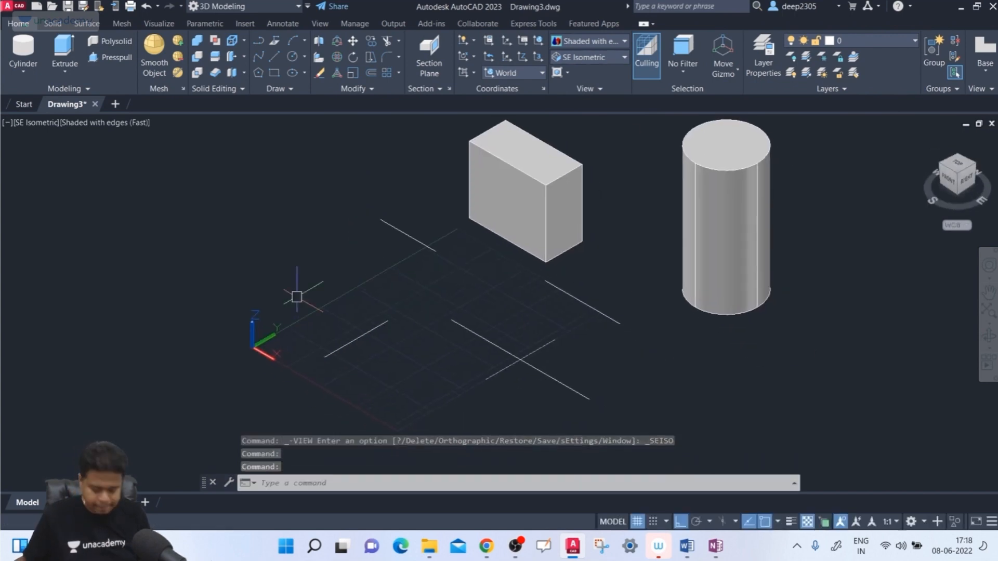
{"action": "type", "text": "cs"}
{"action": "key", "text": "Return"}
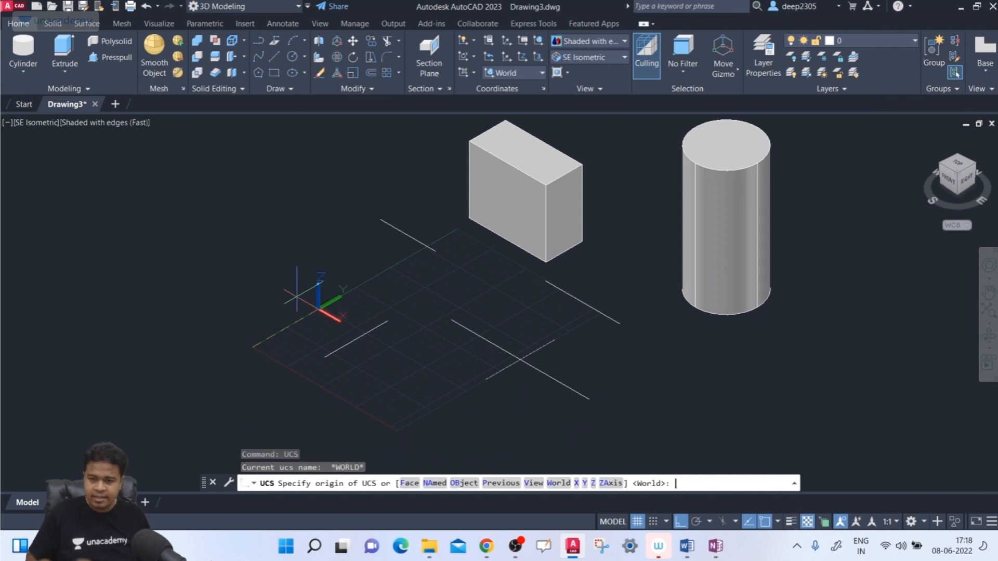
{"action": "left_click", "coordinate": [410, 483]}
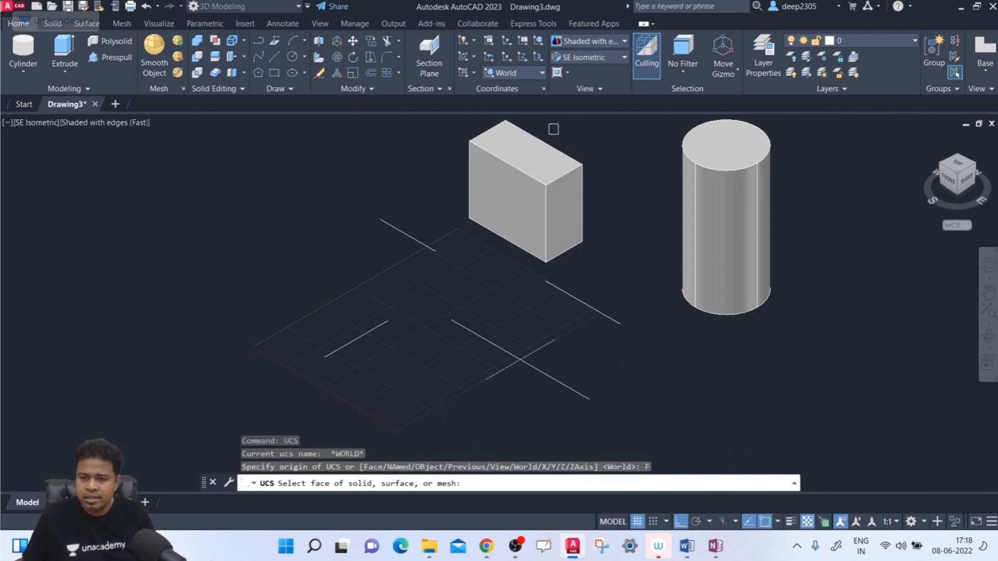
{"action": "left_click", "coordinate": [529, 157]}
{"action": "scroll", "coordinate": [561, 261], "scroll_direction": "down", "scroll_amount": 2}
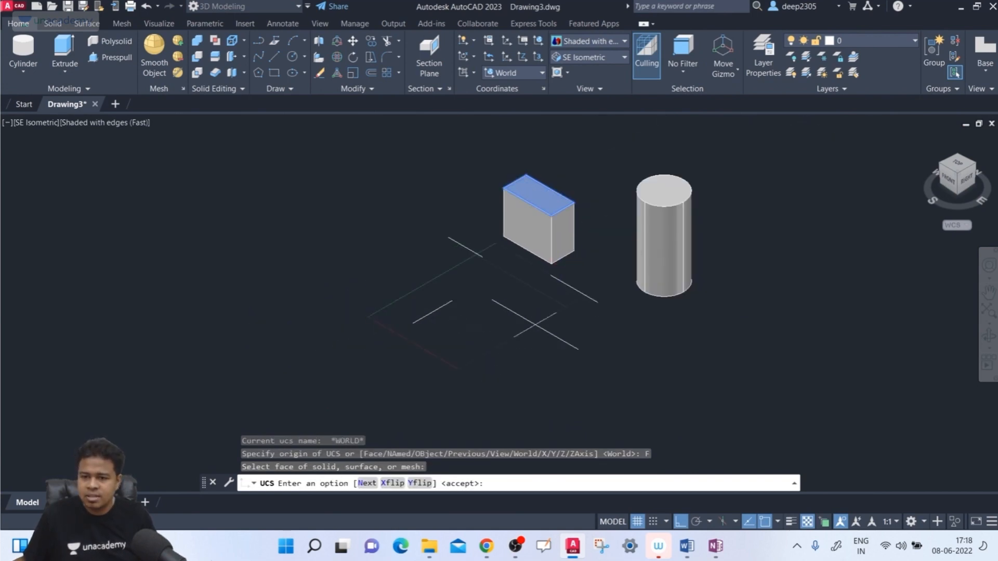
{"action": "scroll", "coordinate": [562, 261], "scroll_direction": "up", "scroll_amount": 2}
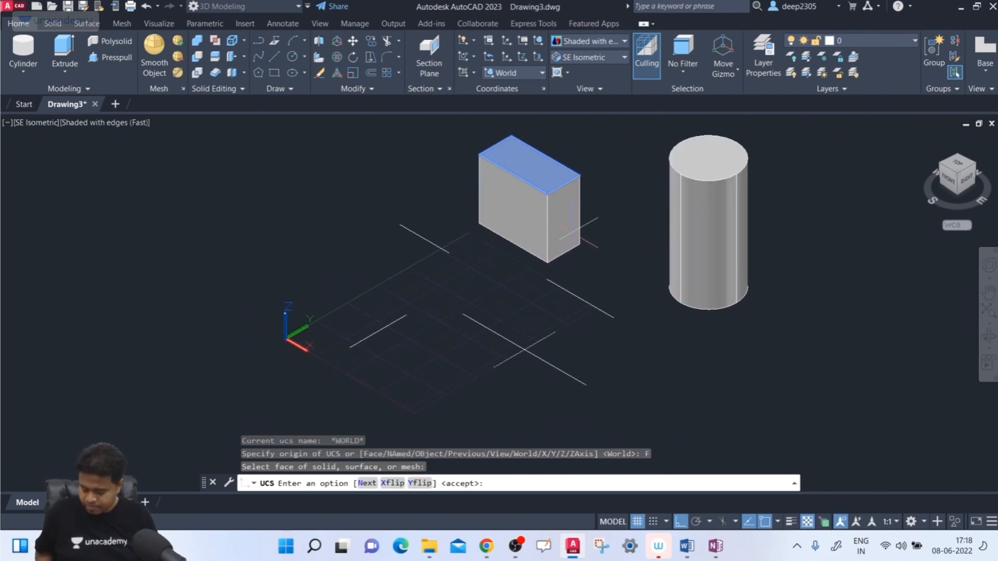
{"action": "key", "text": "Return"}
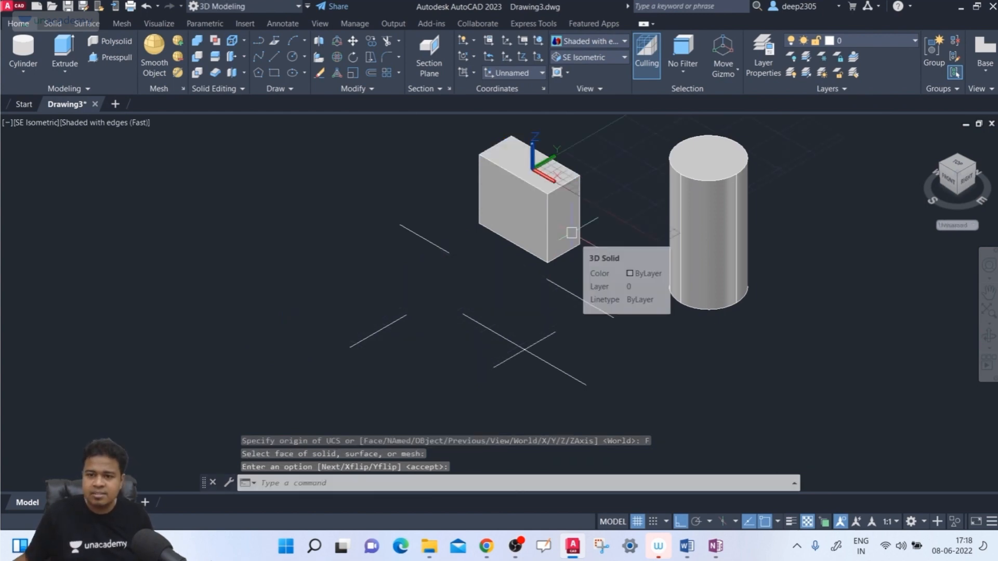
- Return from the box's top-face alignment to the World coordinate system with the UCS Previous option
{"action": "scroll", "coordinate": [501, 123], "scroll_direction": "up", "scroll_amount": 2}
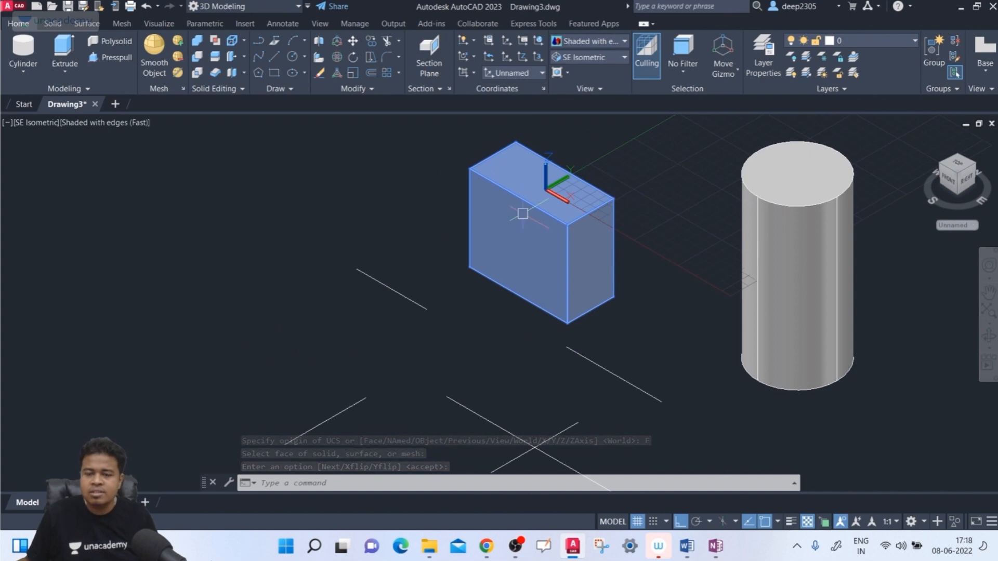
{"action": "scroll", "coordinate": [390, 174], "scroll_direction": "down", "scroll_amount": 2}
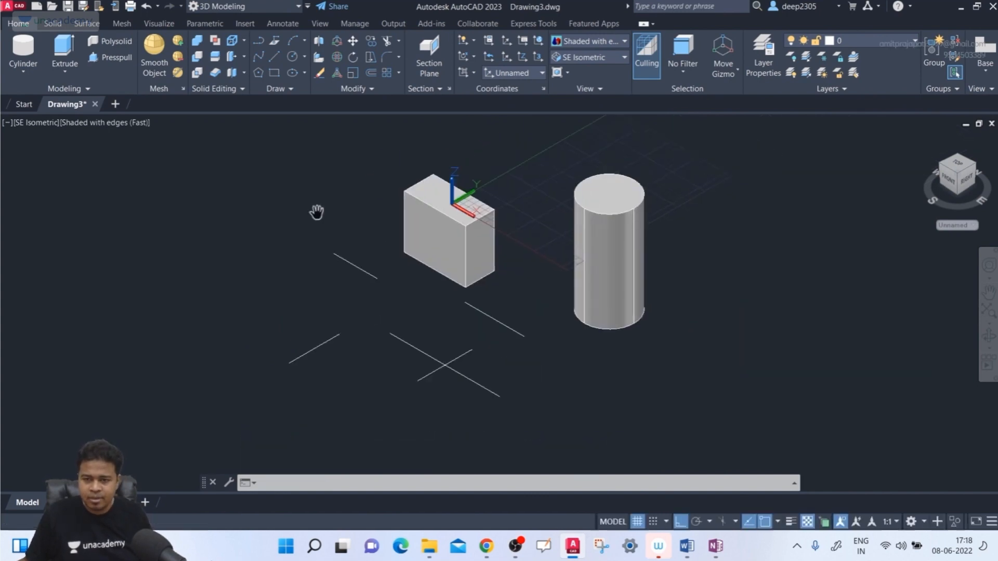
{"action": "type", "text": "ucs"}
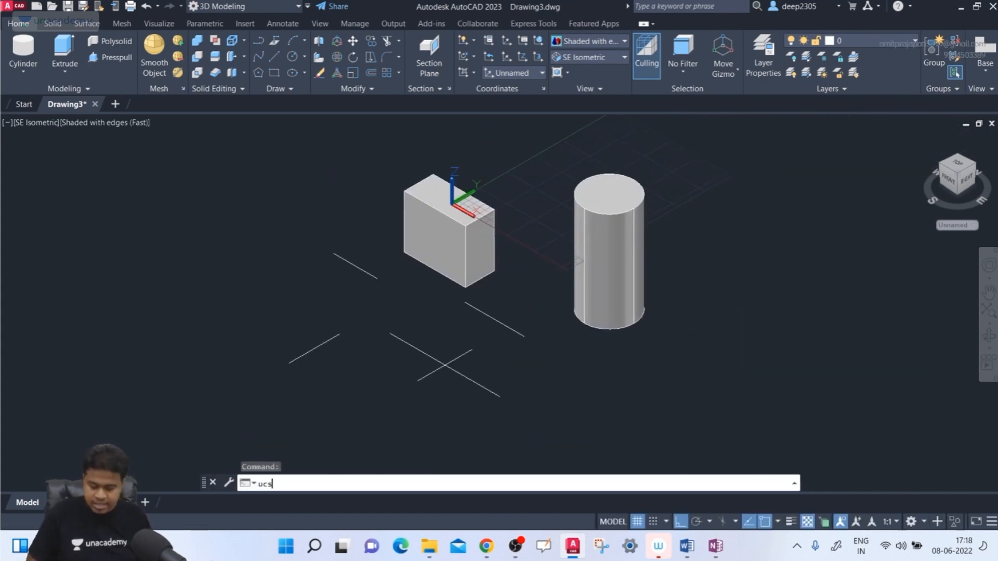
{"action": "key", "text": "Return"}
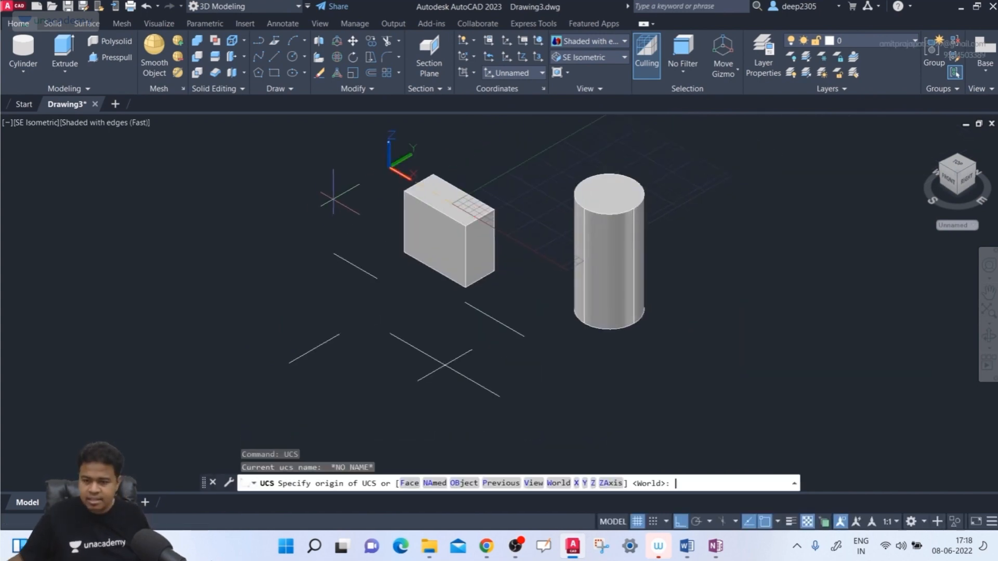
{"action": "left_click", "coordinate": [501, 483]}
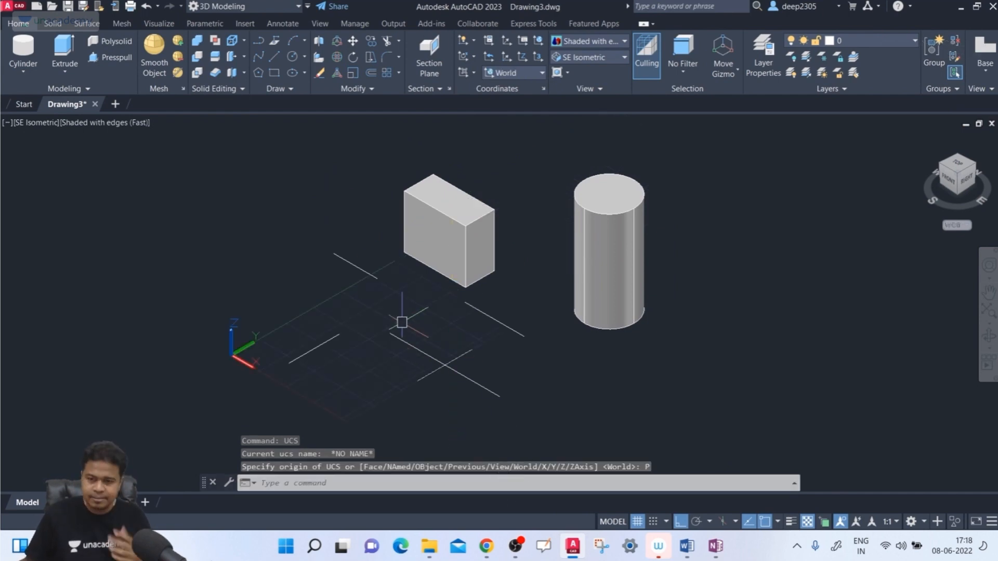
- Align the coordinate system with the current SE Isometric view using the UCS View option
{"action": "type", "text": "ucs"}
{"action": "key", "text": "Return"}
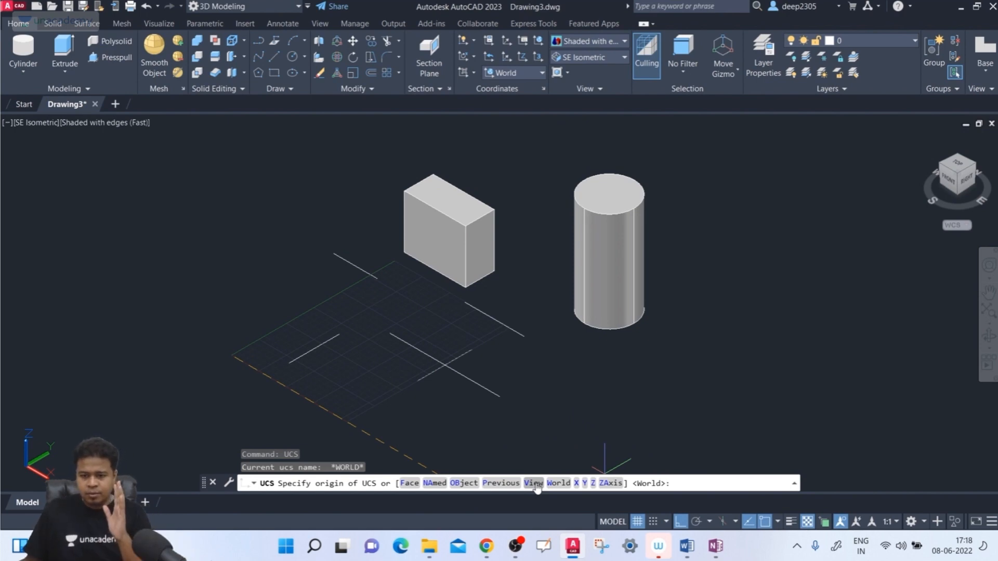
{"action": "left_click", "coordinate": [533, 483]}
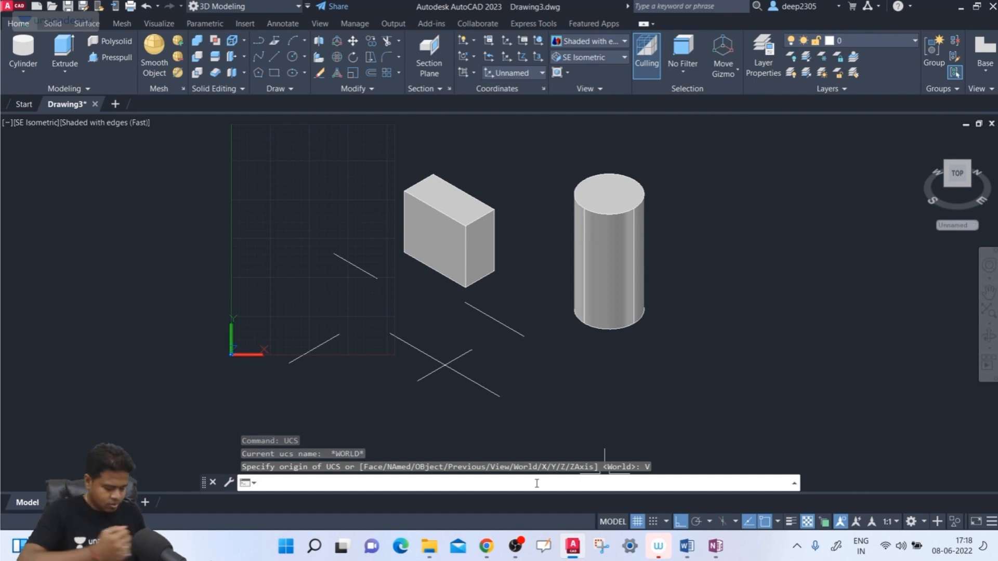
{"action": "type", "text": "sername"}
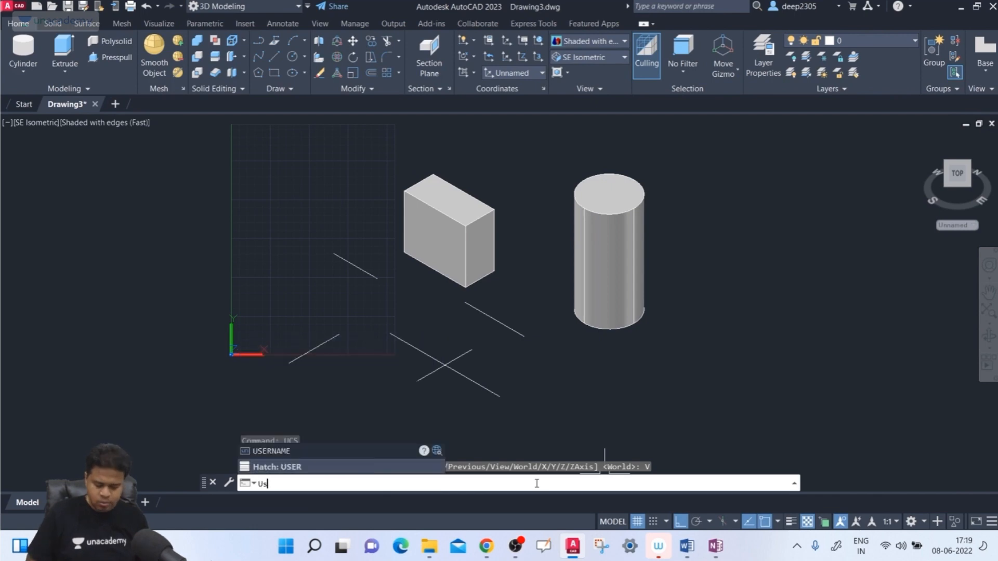
{"action": "key", "text": "Return"}
{"action": "key", "text": "Escape"}
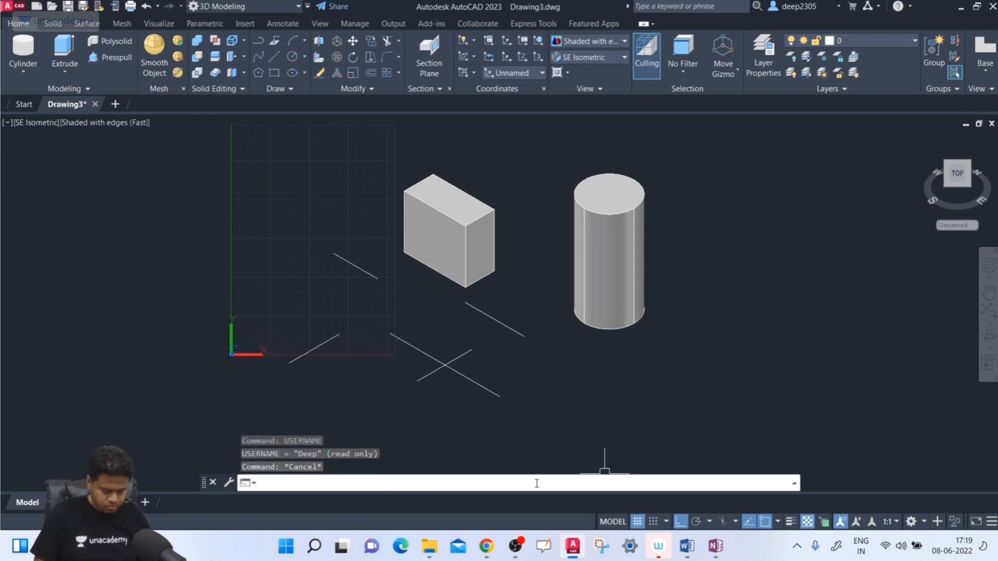
- Go back from the view-aligned UCS to the World coordinate system with the UCS Previous option
{"action": "key", "text": "Return"}
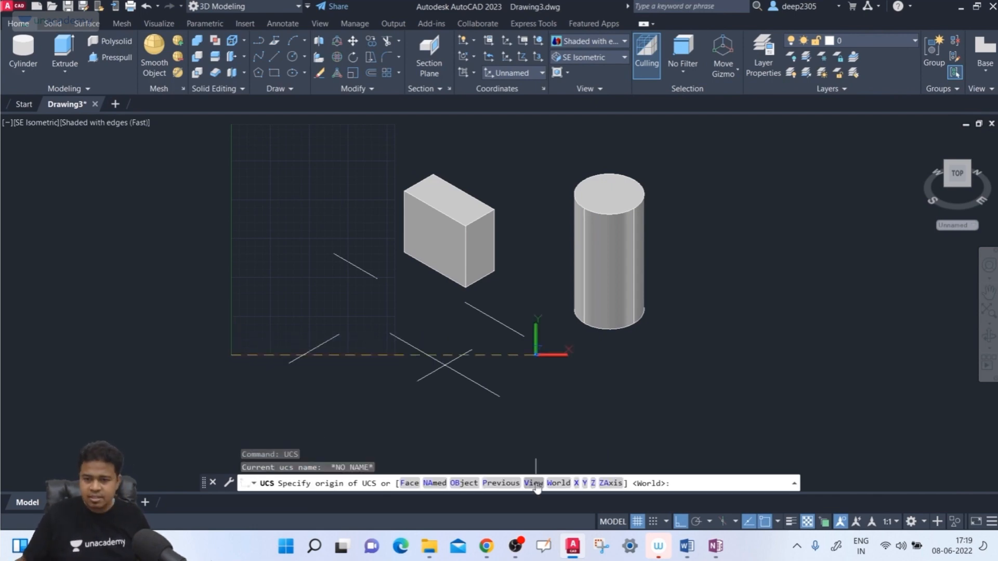
{"action": "left_click", "coordinate": [500, 483]}
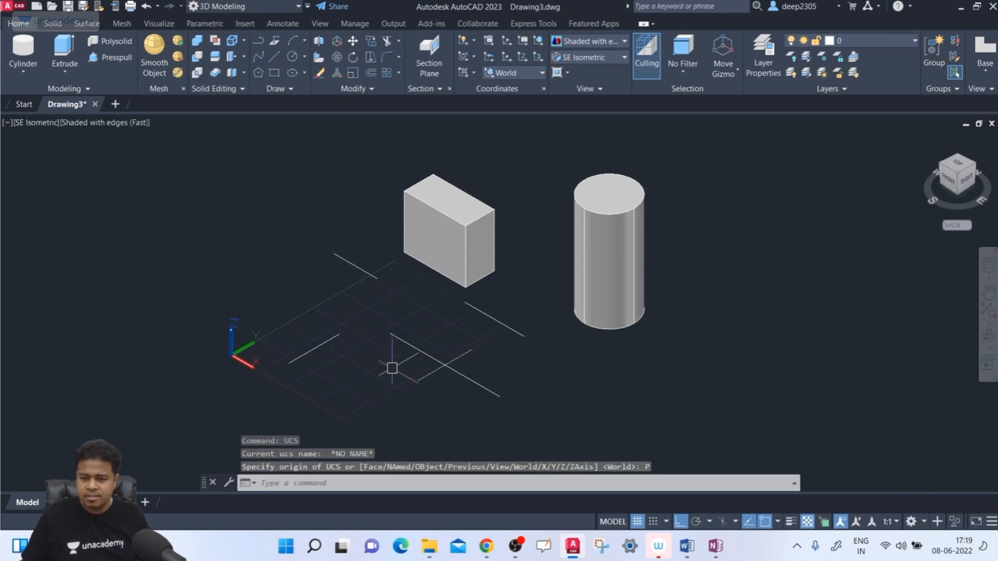
- Orbit to a near-horizontal side view of the solids and align the coordinate system with it using the UCS View option
{"action": "middle_click_drag", "start_coordinate": [608, 388], "coordinate": [591, 331], "text": "shift"}
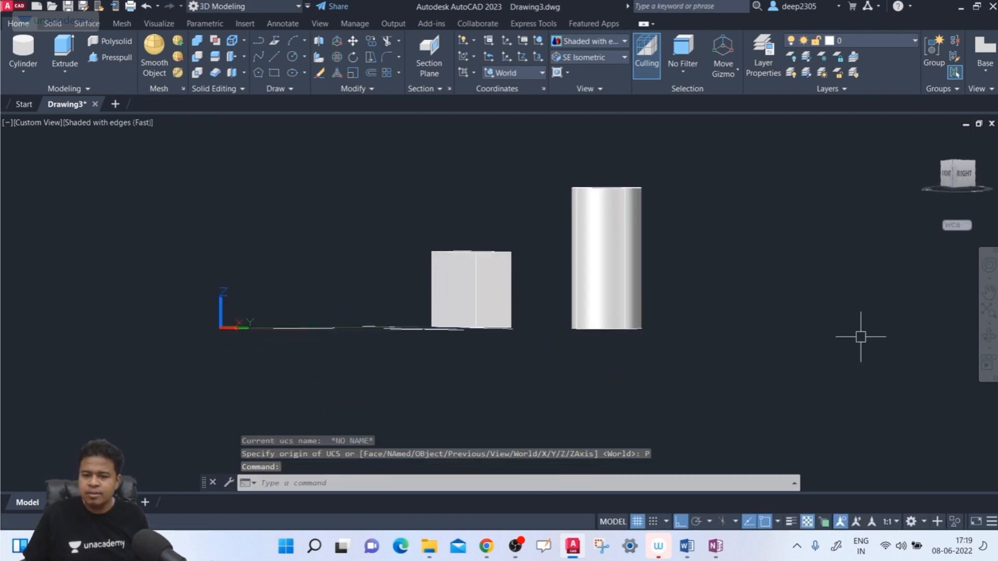
{"action": "type", "text": "ucs"}
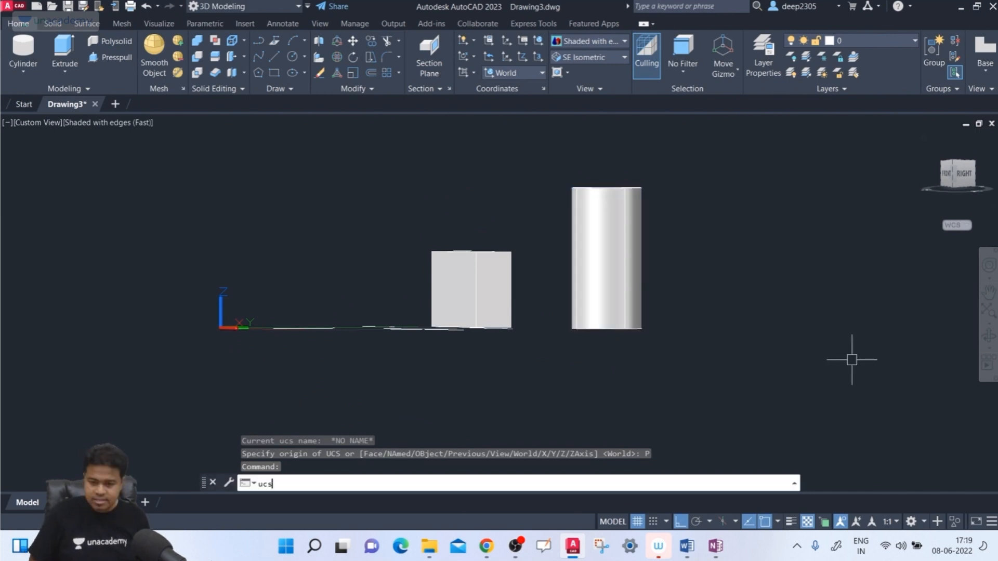
{"action": "key", "text": "Return"}
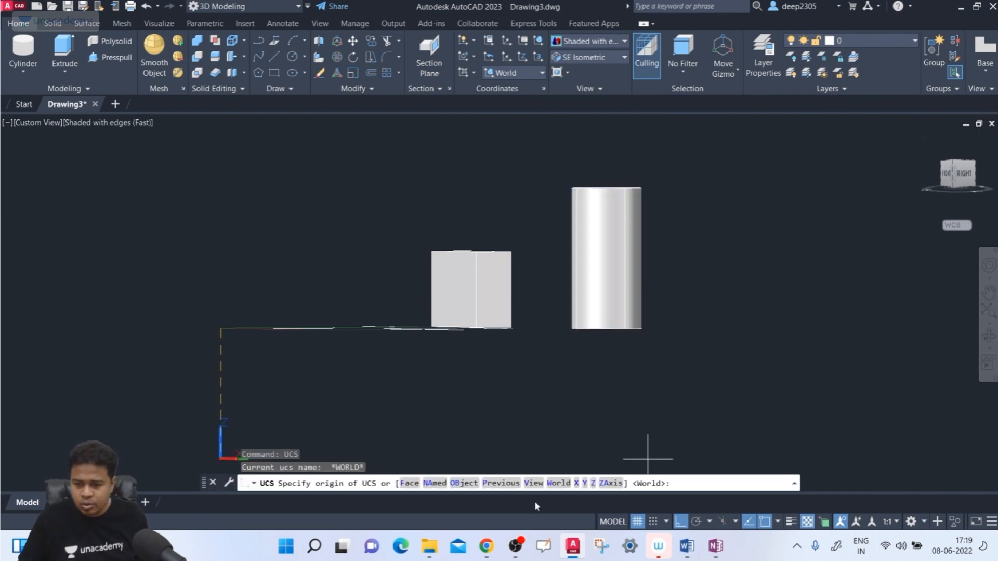
{"action": "type", "text": "v"}
{"action": "key", "text": "Return"}
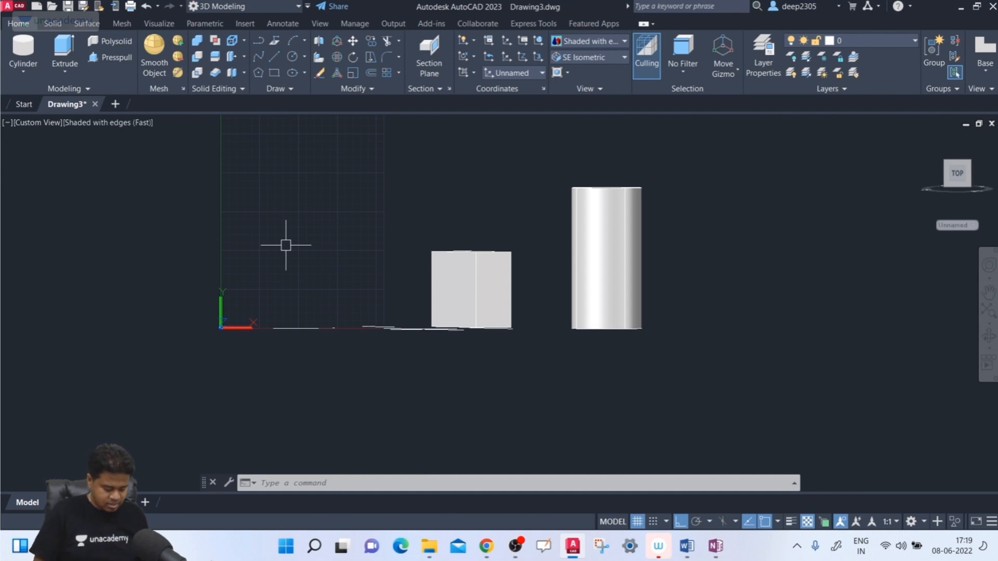
- Restore the World coordinate system with the UCS Previous option and switch the model to the SE Isometric view
{"action": "type", "text": "ucs"}
{"action": "key", "text": "Return"}
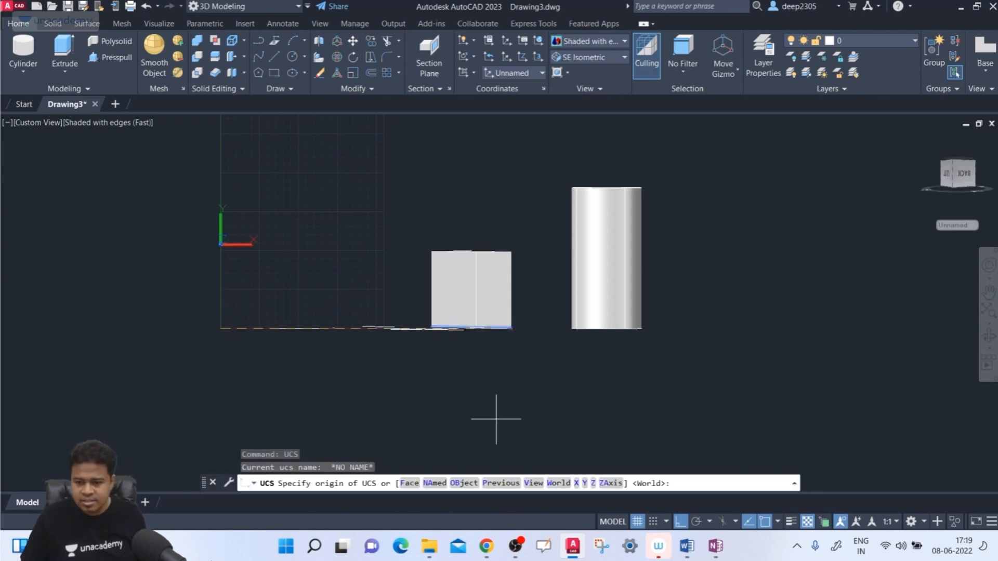
{"action": "left_click", "coordinate": [514, 486]}
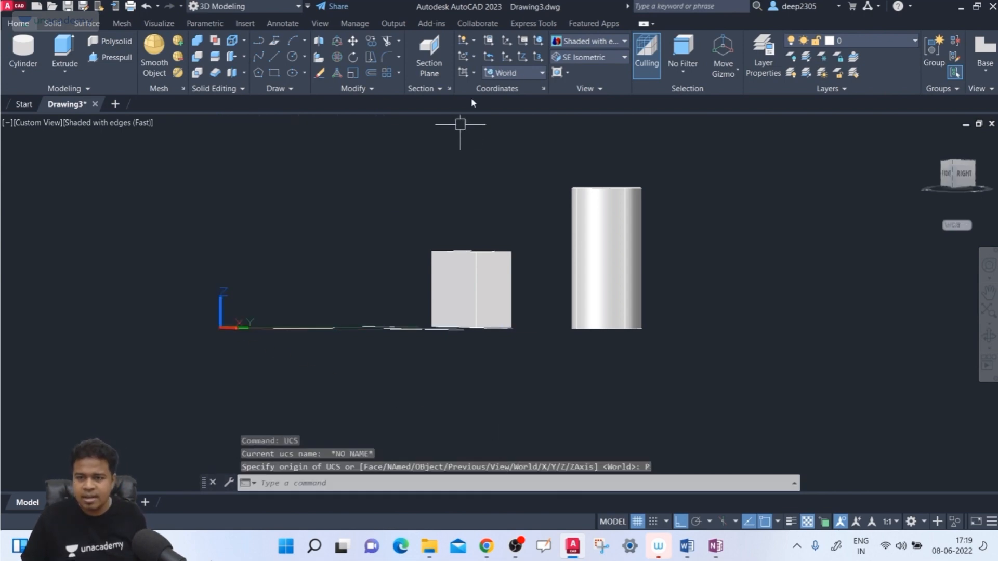
{"action": "left_click", "coordinate": [511, 74]}
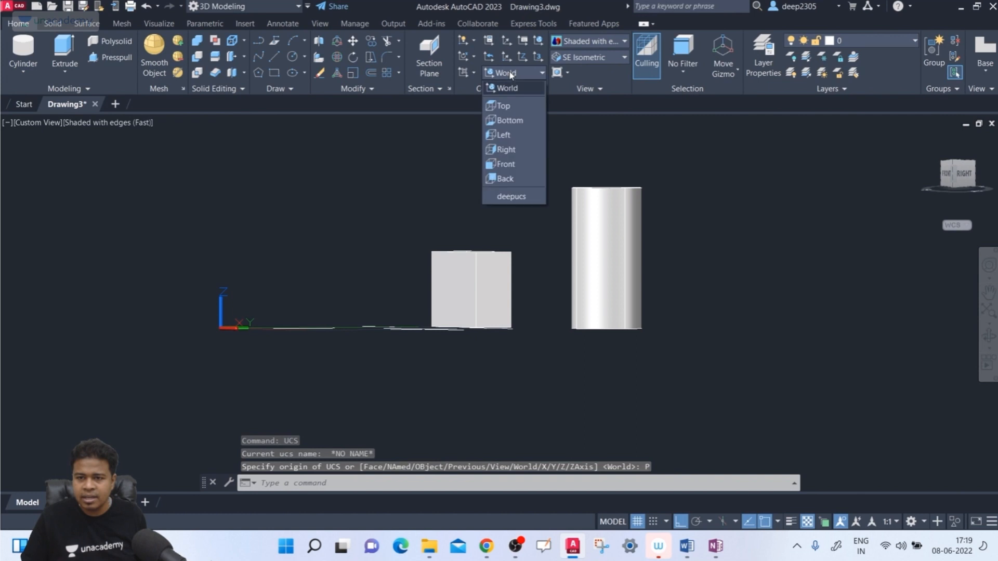
{"action": "left_click", "coordinate": [589, 61]}
{"action": "left_click", "coordinate": [589, 58]}
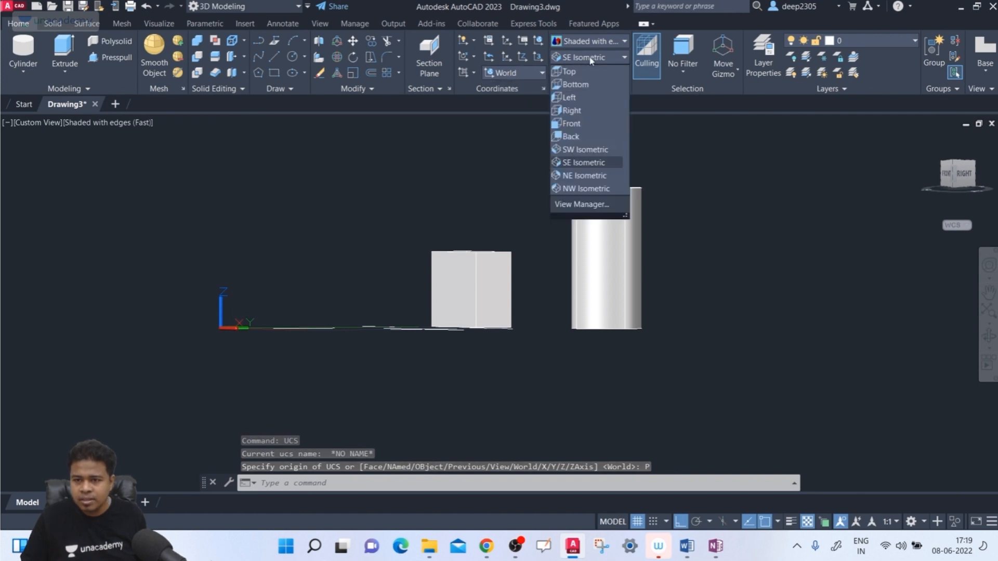
{"action": "left_click", "coordinate": [596, 163]}
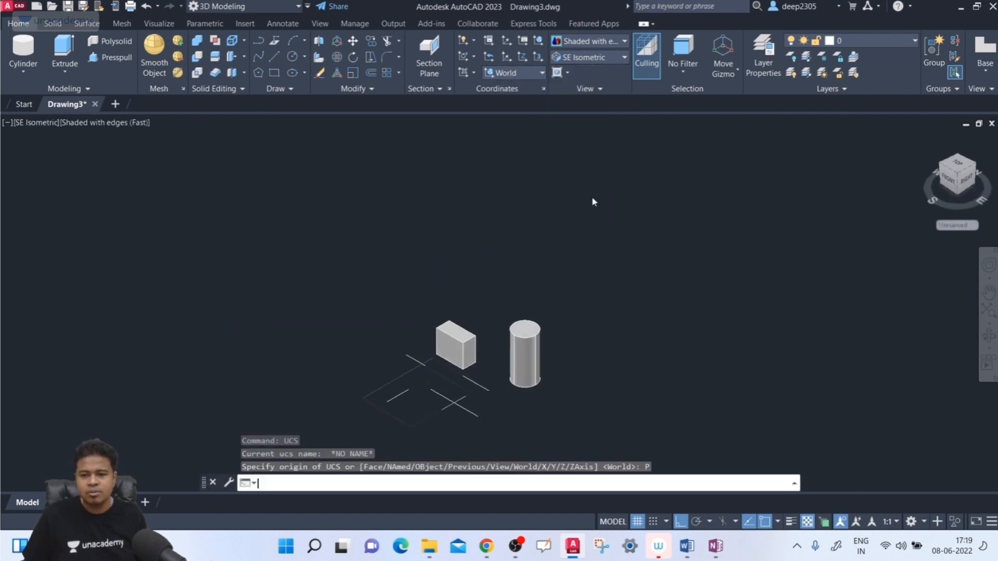
- Set the coordinate system to World using the World option of the UCS command
{"action": "scroll", "coordinate": [463, 402], "scroll_direction": "up", "scroll_amount": 3}
{"action": "middle_click_drag", "start_coordinate": [458, 402], "coordinate": [450, 364]}
{"action": "type", "text": "ucs"}
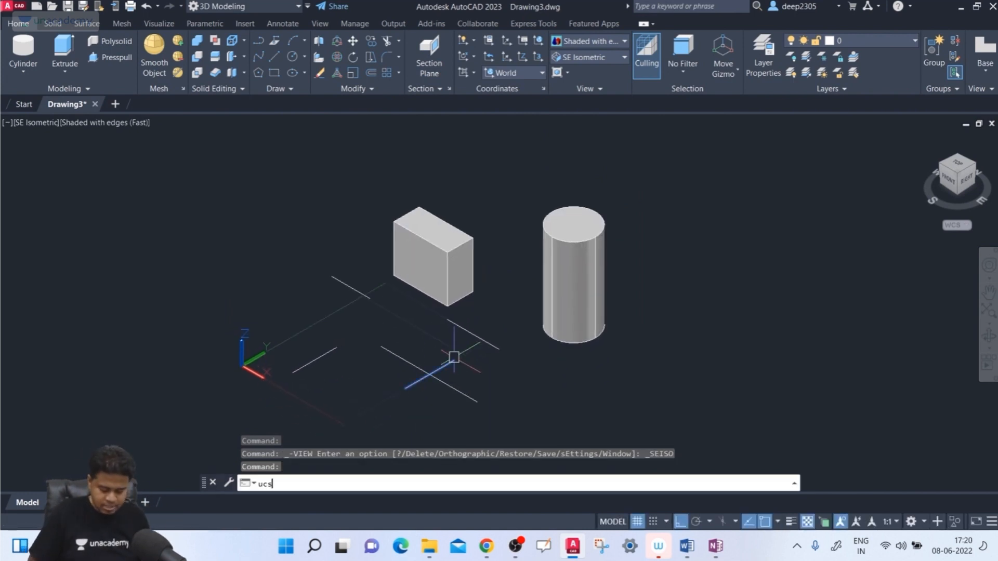
{"action": "key", "text": "Return"}
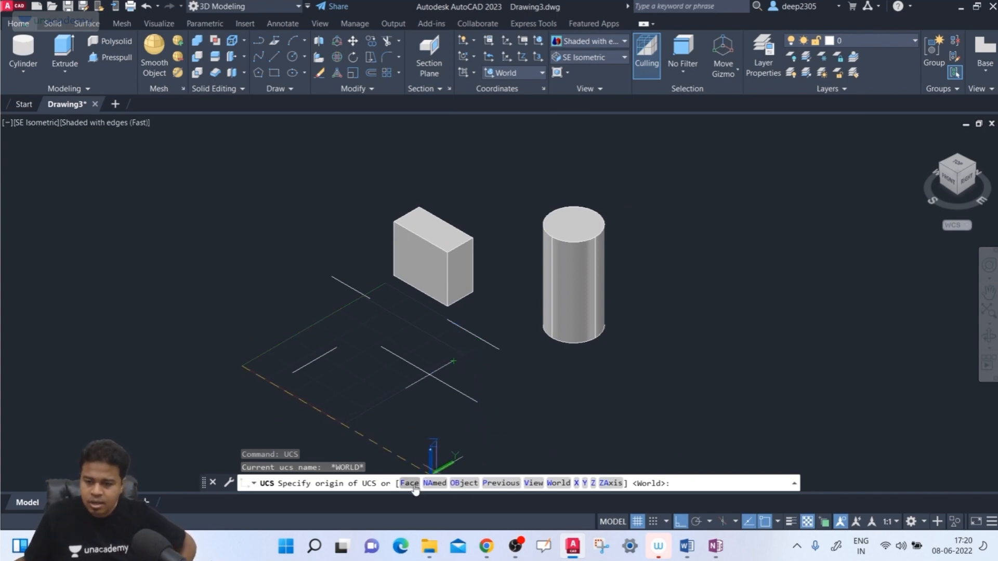
{"action": "middle_click_drag", "start_coordinate": [443, 420], "coordinate": [437, 386]}
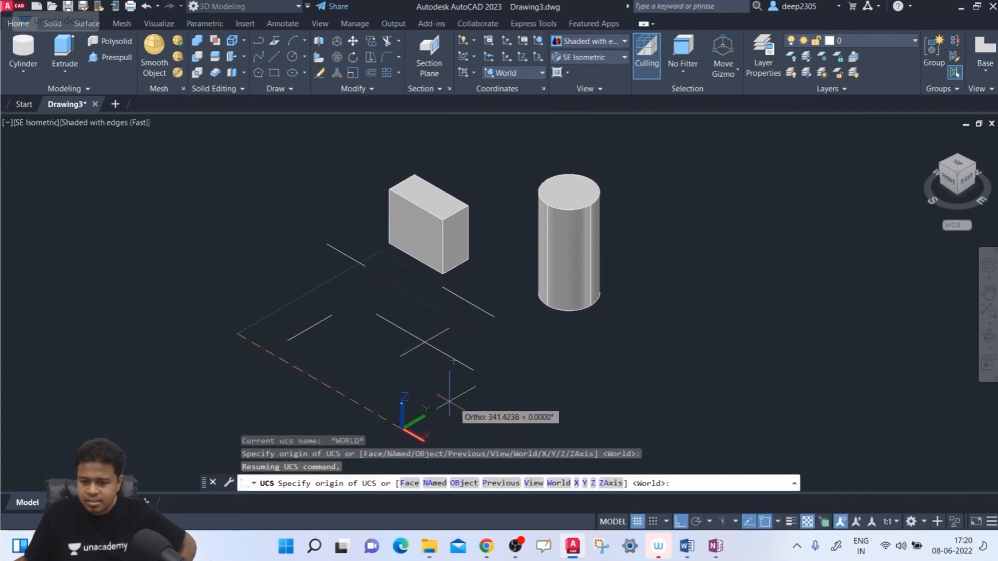
{"action": "left_click", "coordinate": [557, 484]}
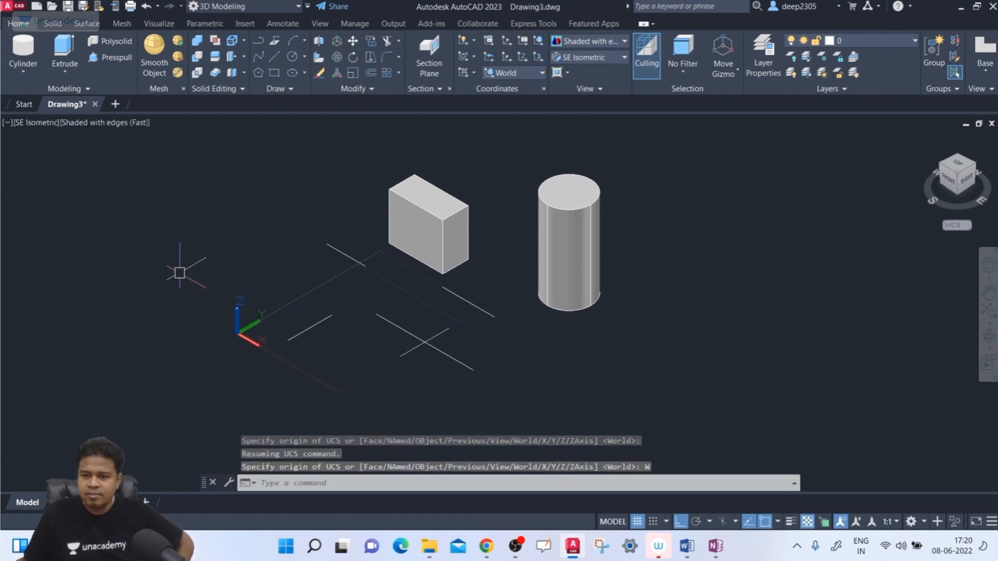
- Select World from the preset coordinate systems and check the UCS icon from a rotated view of the model
{"action": "left_click", "coordinate": [529, 76]}
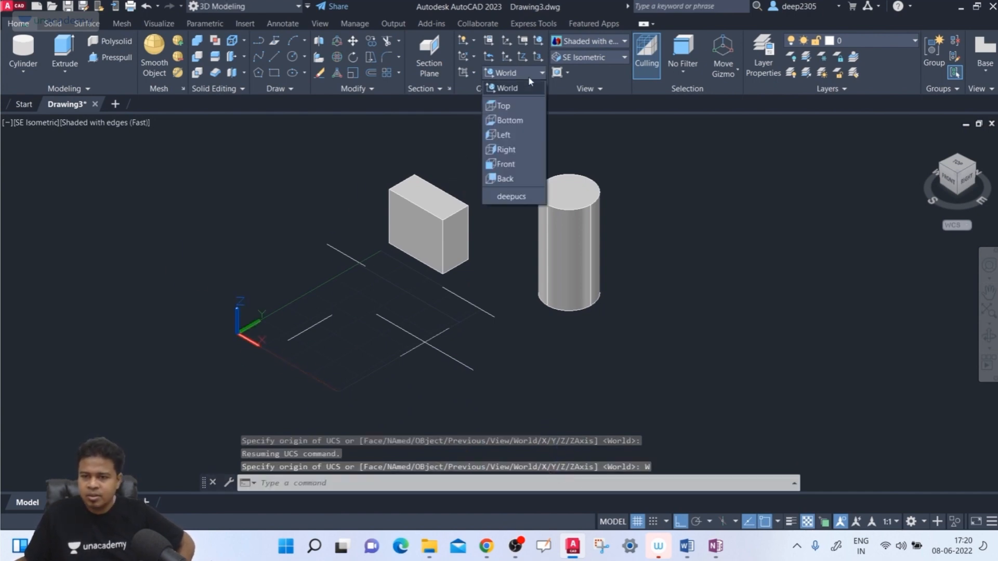
{"action": "left_click", "coordinate": [525, 86]}
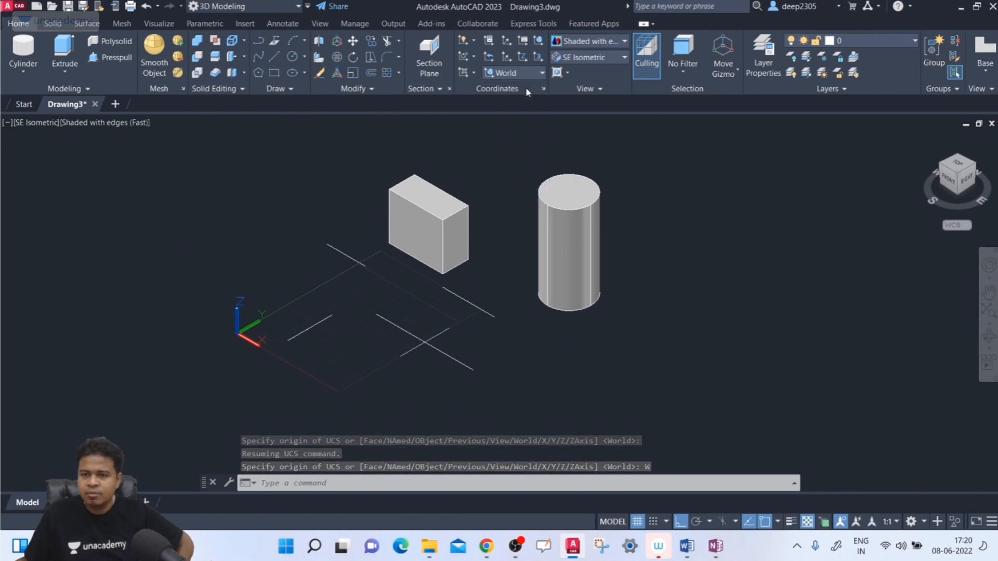
{"action": "left_click", "coordinate": [931, 169]}
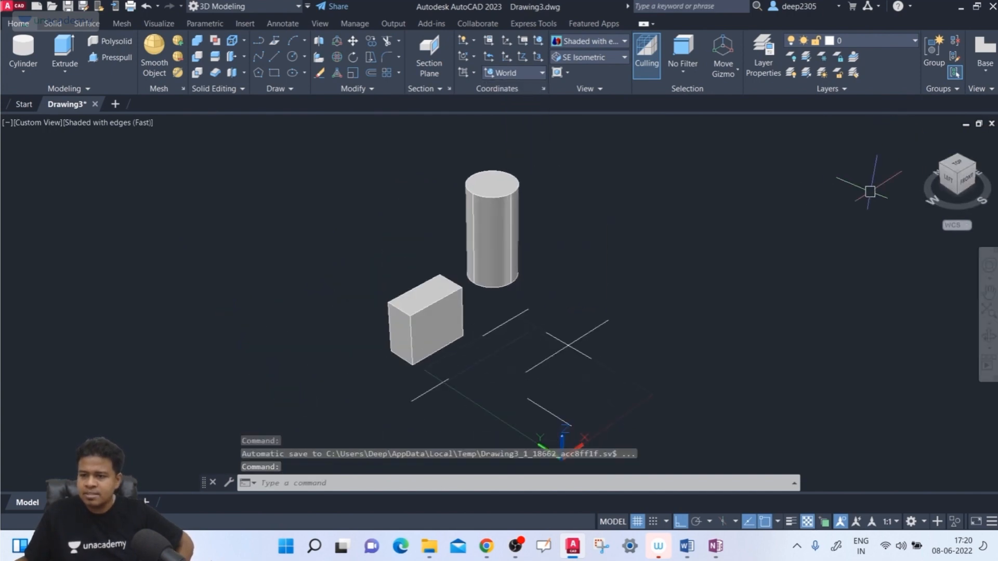
{"action": "left_click", "coordinate": [976, 167]}
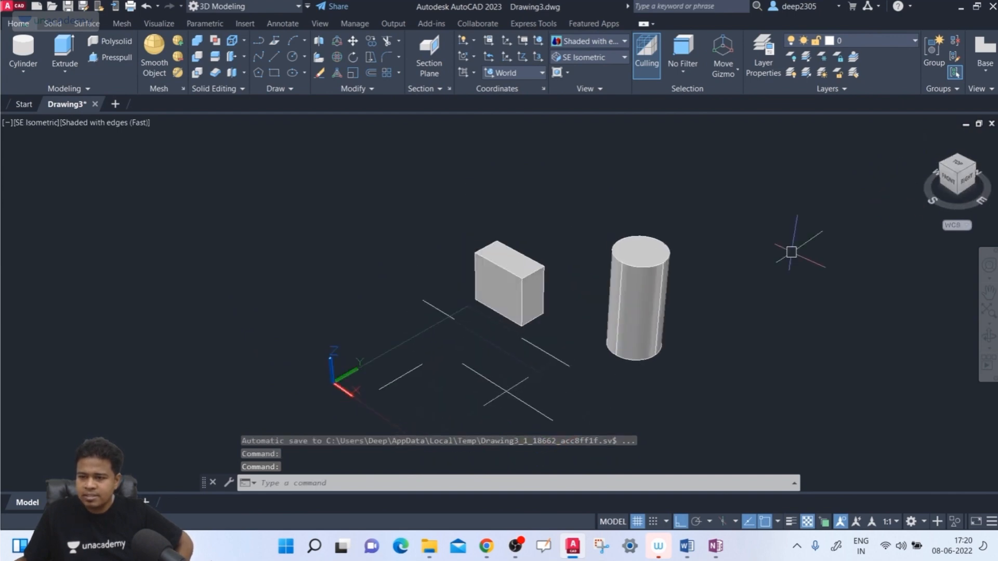
- Apply the World option of the UCS command two more times to reset the coordinate system
{"action": "mouse_move", "coordinate": [381, 241]}
{"action": "middle_mouse_down"}
{"action": "mouse_move", "coordinate": [361, 252]}
{"action": "mouse_move", "coordinate": [287, 217]}
{"action": "middle_mouse_up"}
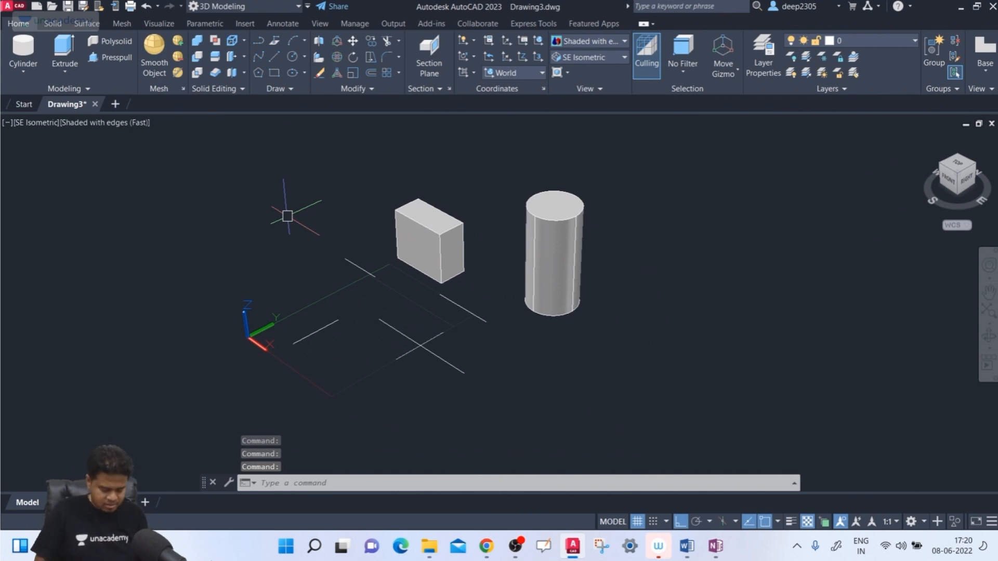
{"action": "type", "text": "ucs"}
{"action": "key", "text": "Return"}
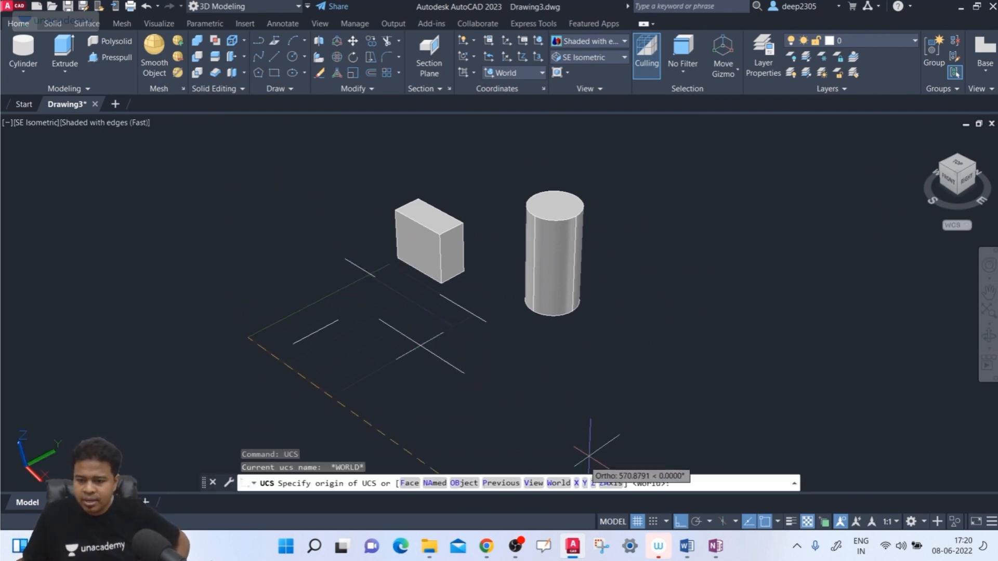
{"action": "left_click", "coordinate": [559, 484]}
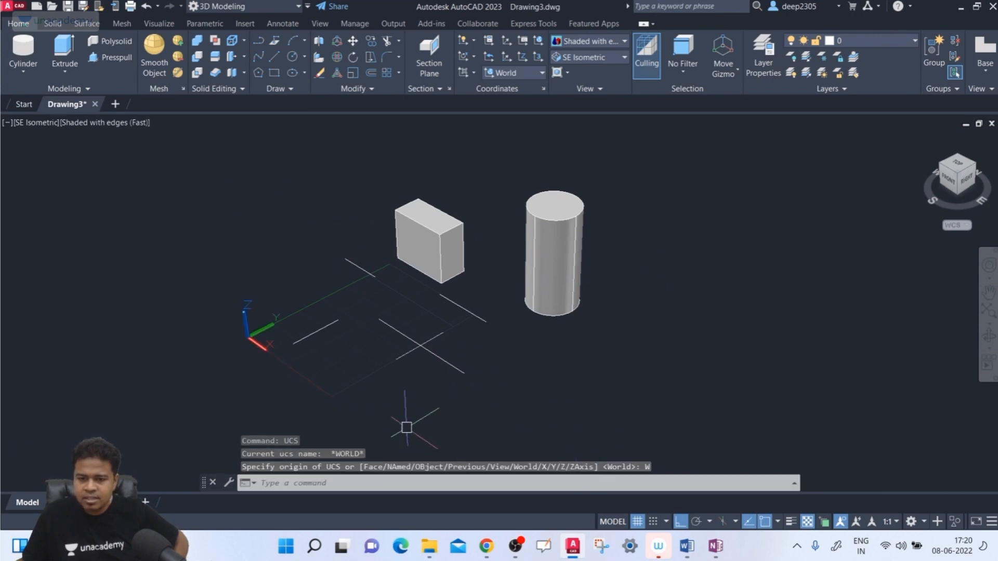
{"action": "scroll", "coordinate": [268, 326], "scroll_direction": "down", "scroll_amount": 2}
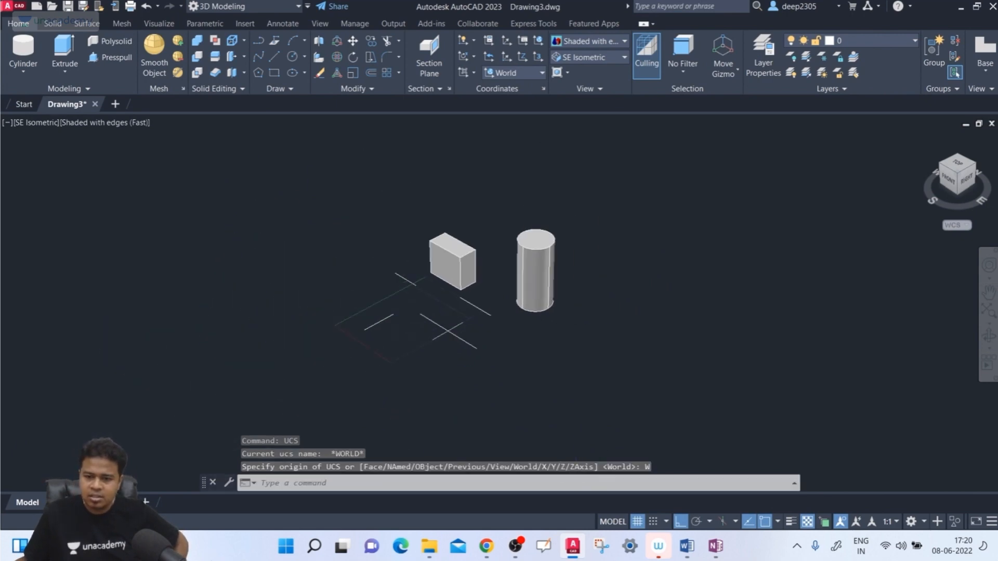
{"action": "scroll", "coordinate": [364, 332], "scroll_direction": "up", "scroll_amount": 3}
{"action": "key", "text": "Return"}
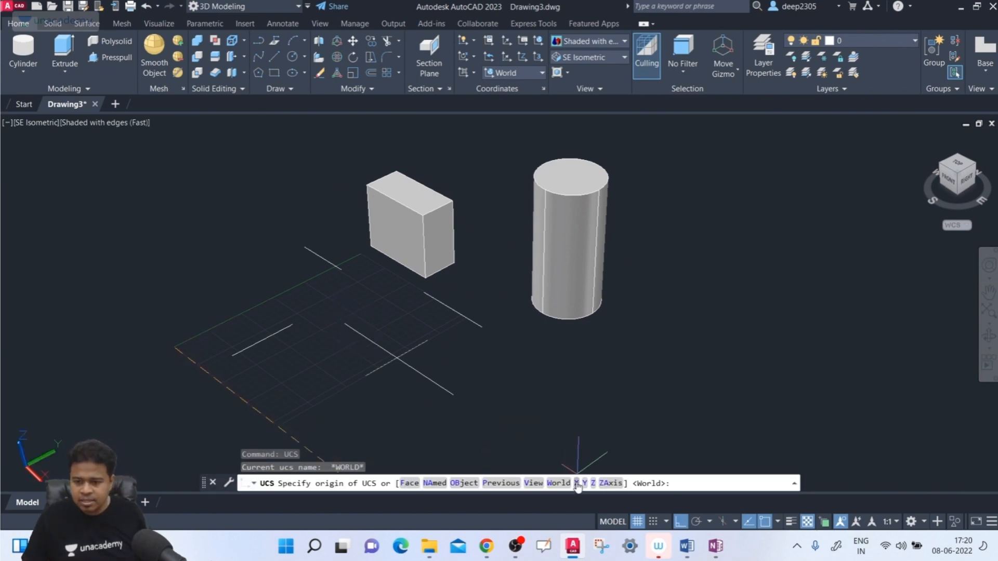
{"action": "left_click", "coordinate": [559, 484]}
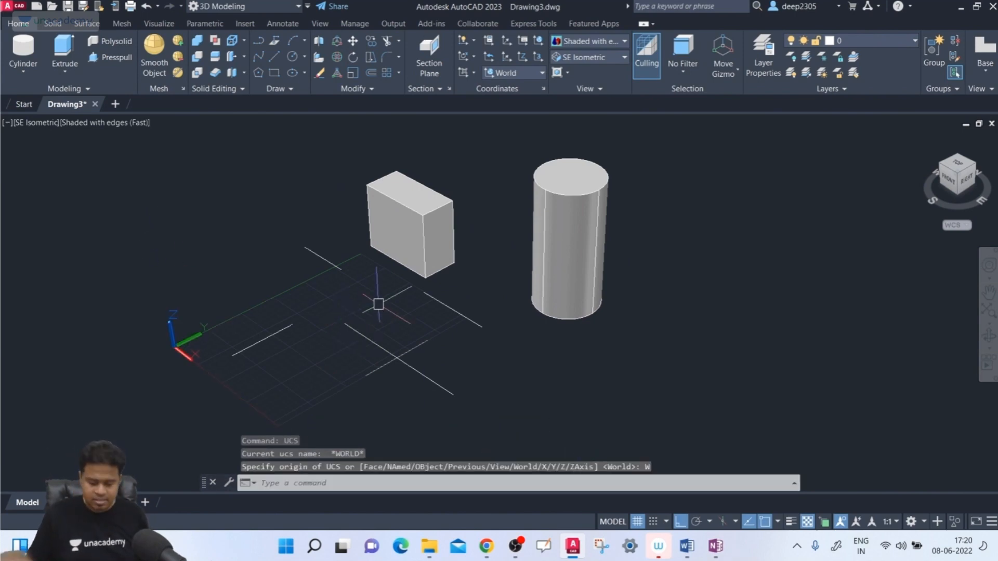
- Rotate the UCS 180 degrees about the X axis, and undo the rotation
{"action": "type", "text": "ucs"}
{"action": "key", "text": "Return"}
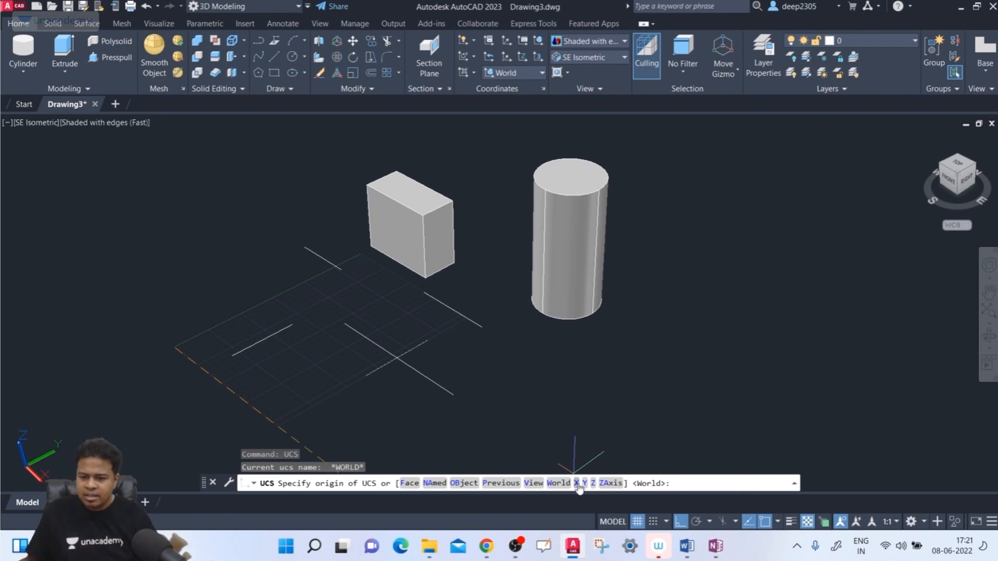
{"action": "left_click", "coordinate": [576, 484]}
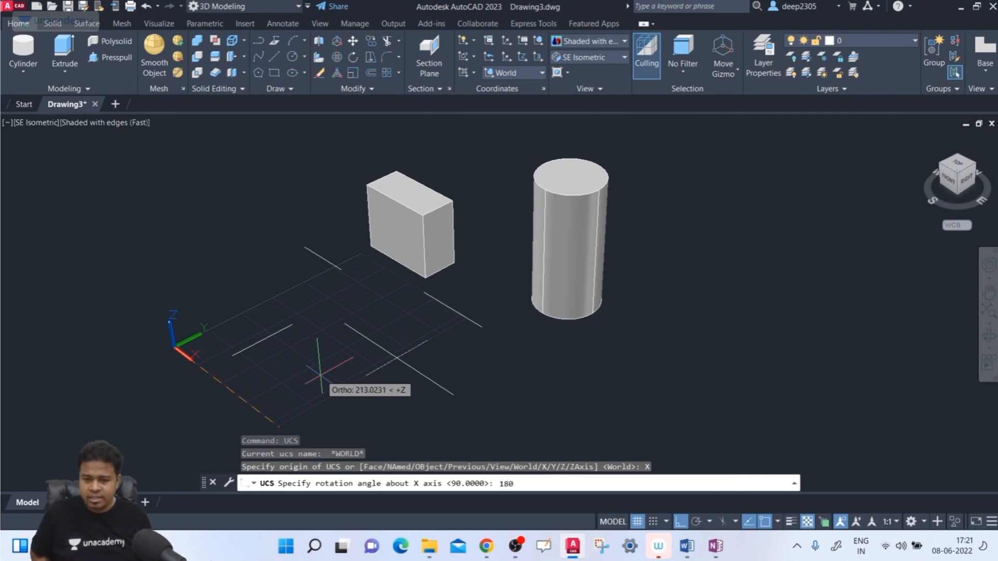
{"action": "key", "text": "Return"}
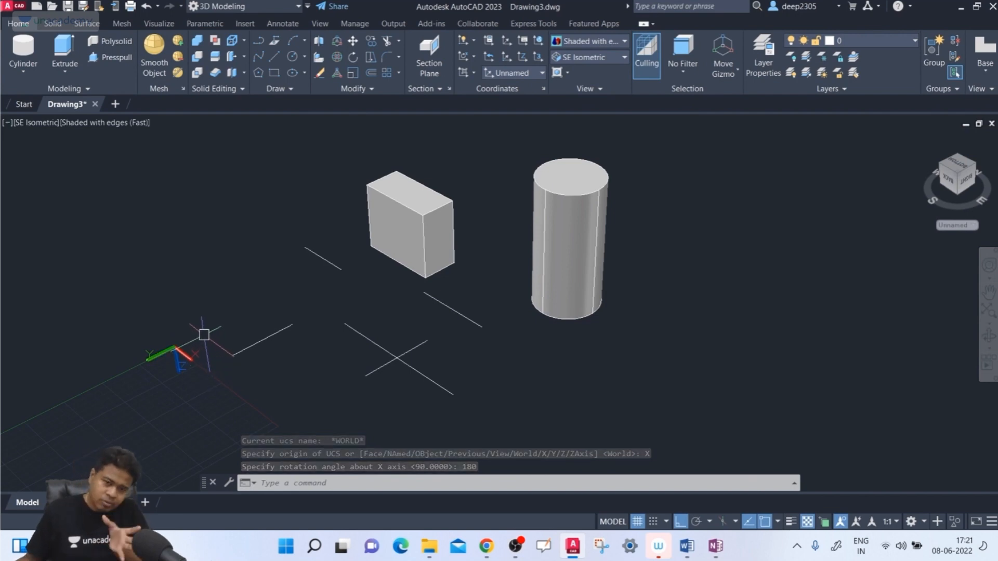
{"action": "key", "text": "ctrl+z"}
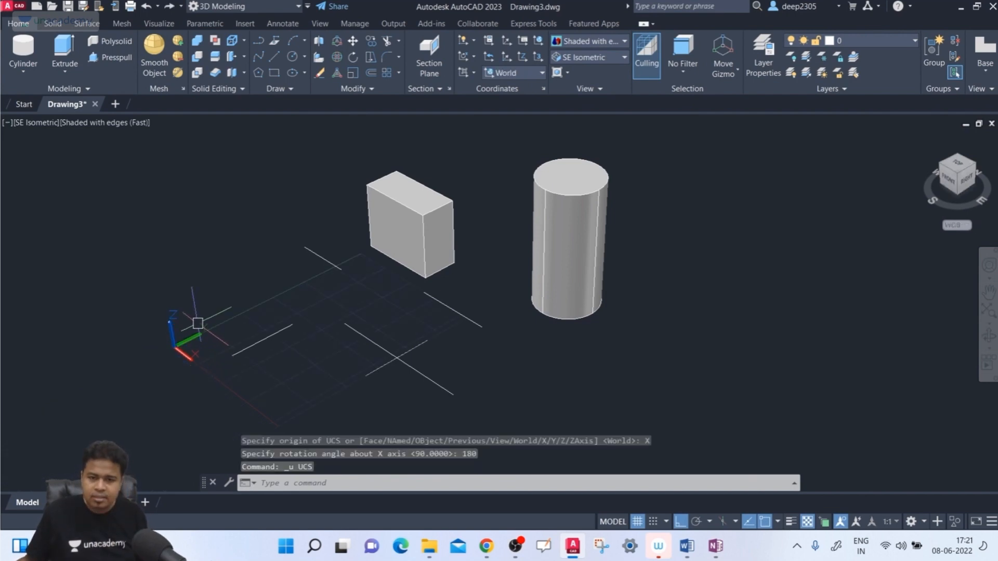
{"action": "scroll", "coordinate": [238, 270], "scroll_direction": "down", "scroll_amount": 2}
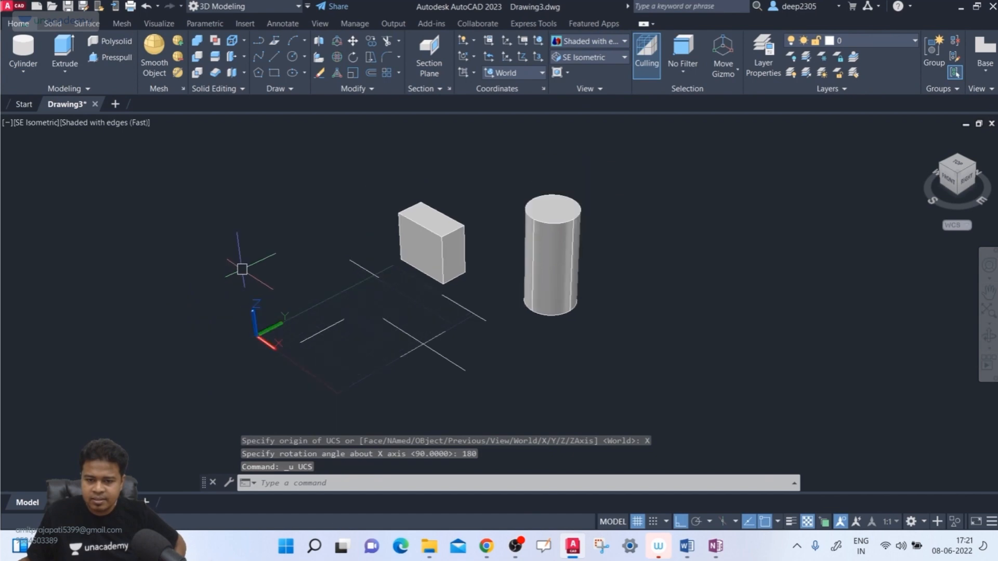
{"action": "scroll", "coordinate": [242, 268], "scroll_direction": "up", "scroll_amount": 4}
{"action": "scroll", "coordinate": [244, 267], "scroll_direction": "down", "scroll_amount": 2}
{"action": "scroll", "coordinate": [241, 265], "scroll_direction": "down", "scroll_amount": 2}
{"action": "mouse_move", "coordinate": [240, 263]}
{"action": "middle_mouse_down"}
{"action": "mouse_move", "coordinate": [442, 263]}
{"action": "mouse_move", "coordinate": [160, 261]}
{"action": "mouse_move", "coordinate": [62, 227]}
{"action": "mouse_move", "coordinate": [237, 250]}
{"action": "middle_mouse_up"}
{"action": "scroll", "coordinate": [287, 314], "scroll_direction": "up", "scroll_amount": 2}
{"action": "middle_click_drag", "start_coordinate": [286, 314], "coordinate": [301, 330]}
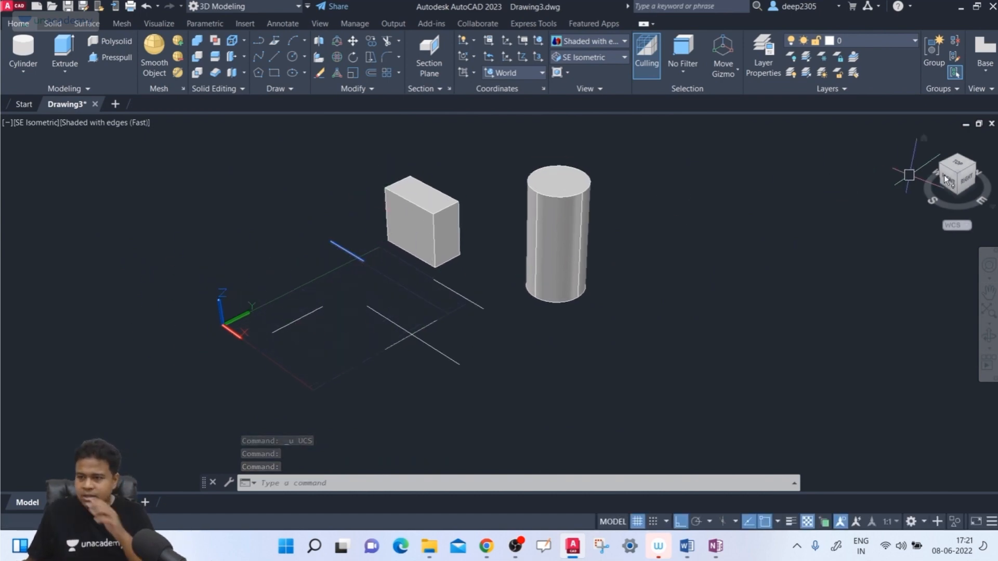
{"action": "left_click", "coordinate": [958, 176]}
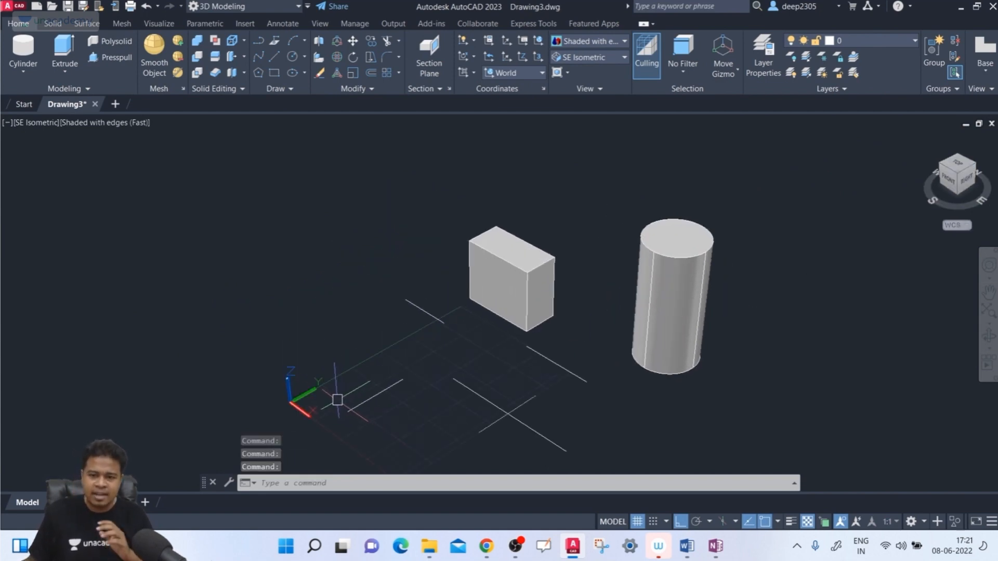
{"action": "middle_click_drag", "start_coordinate": [334, 402], "coordinate": [281, 303]}
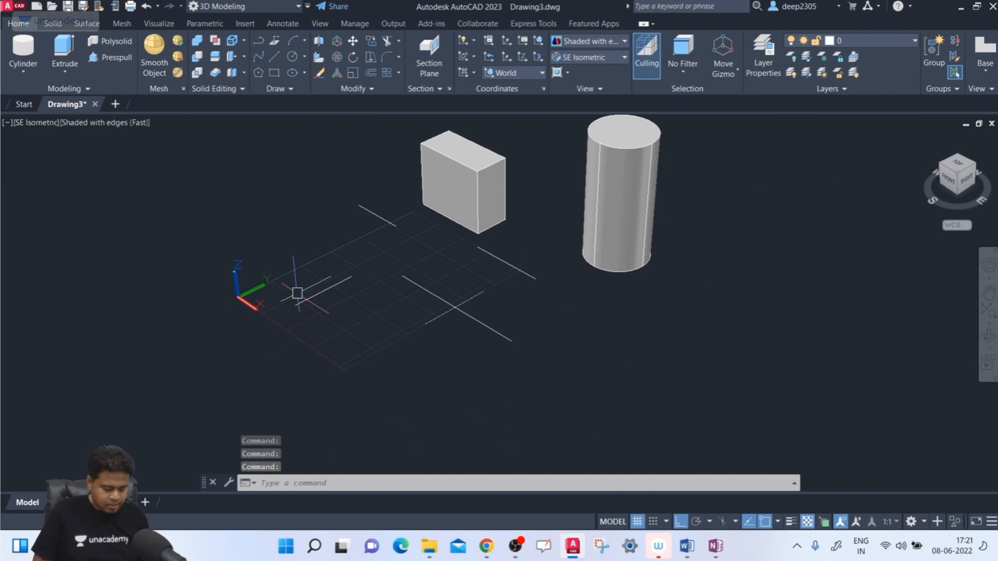
- Rotate the UCS 90 degrees about the Y axis, with Ortho mode turned off
{"action": "type", "text": "cs"}
{"action": "key", "text": "Return"}
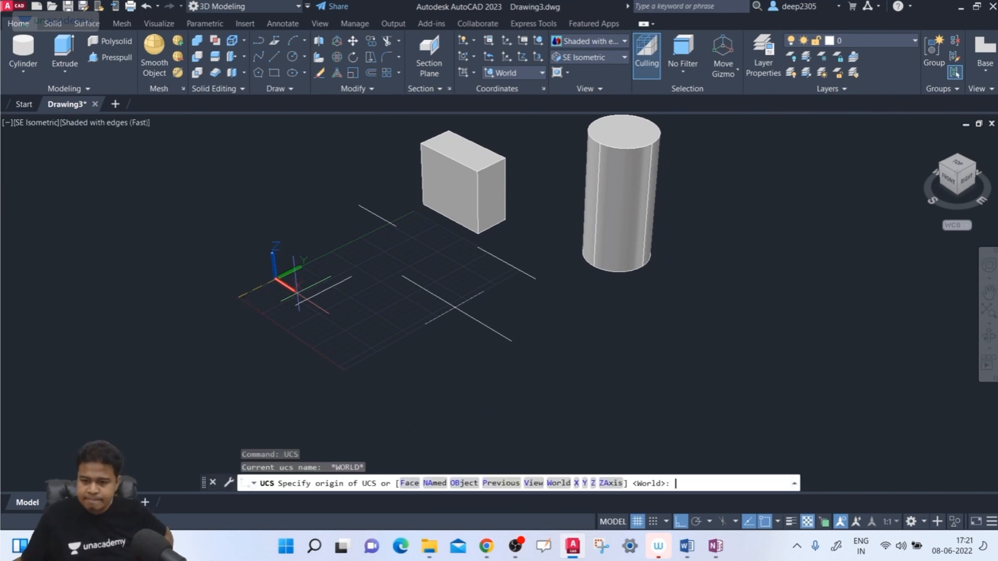
{"action": "left_click", "coordinate": [585, 483]}
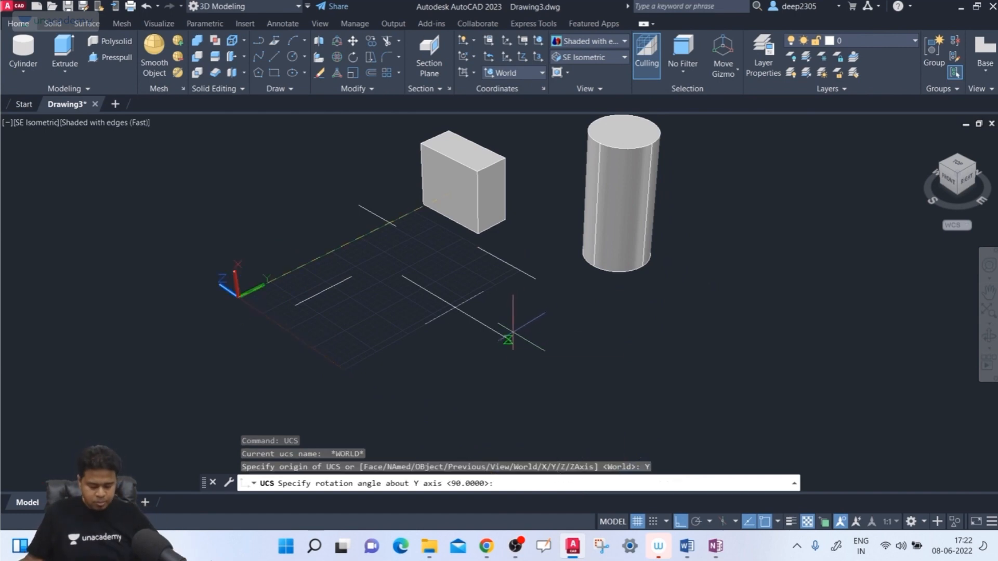
{"action": "key", "text": "F8"}
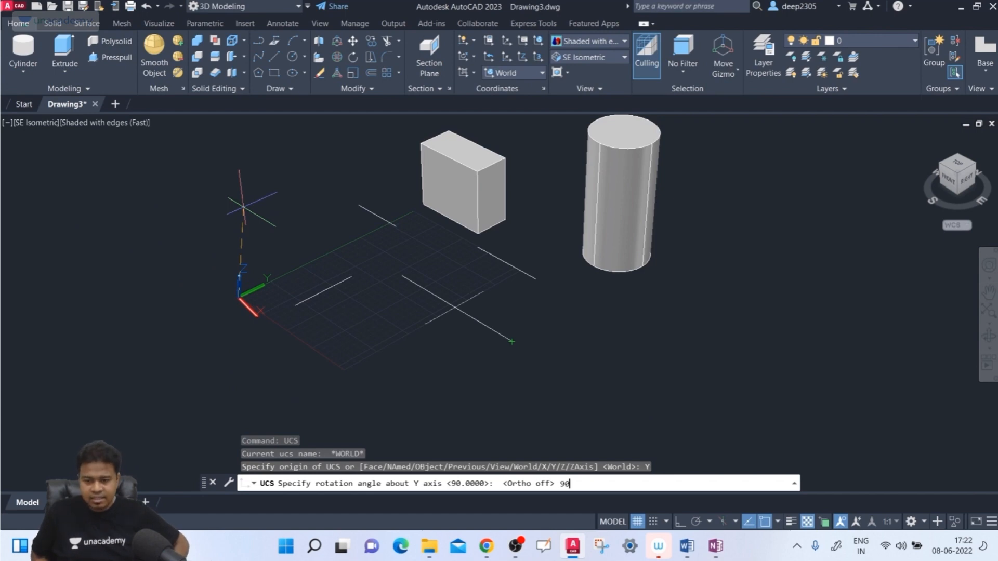
{"action": "key", "text": "Return"}
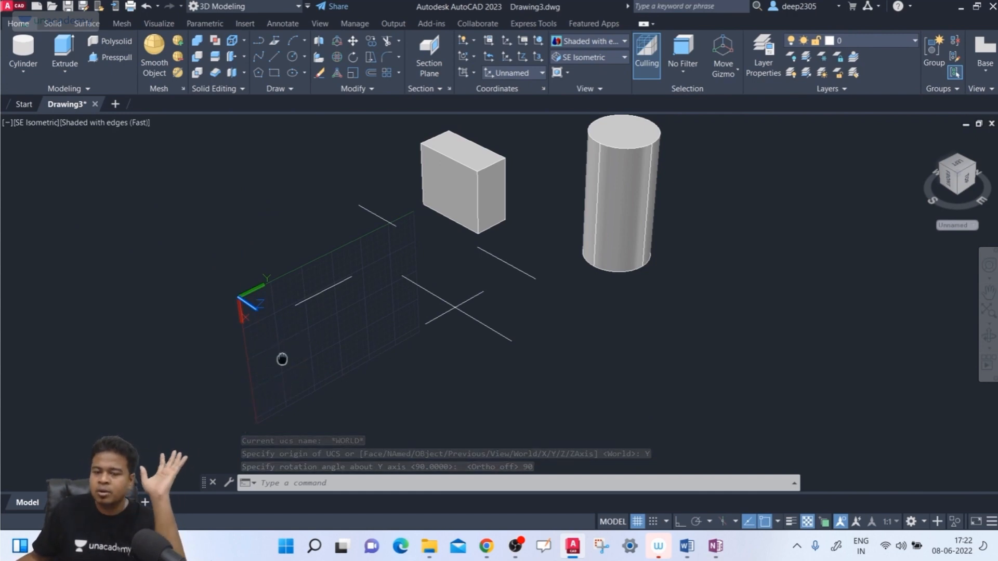
{"action": "middle_click_drag", "start_coordinate": [282, 359], "coordinate": [241, 369]}
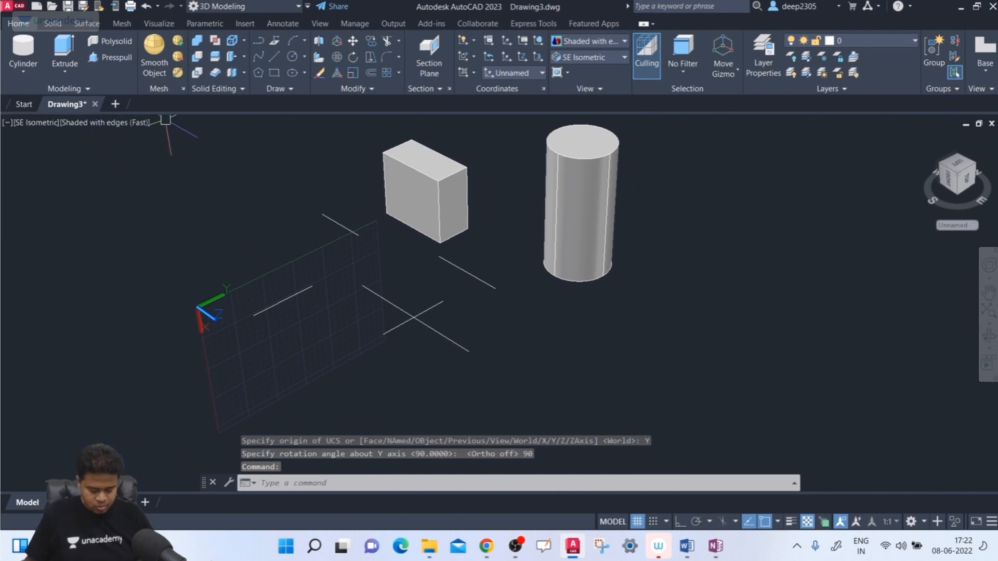
- Draw a connected zigzag line of five segments starting in the rotated UCS plane, turning Ortho mode on after the second segment
{"action": "key", "text": "Return"}
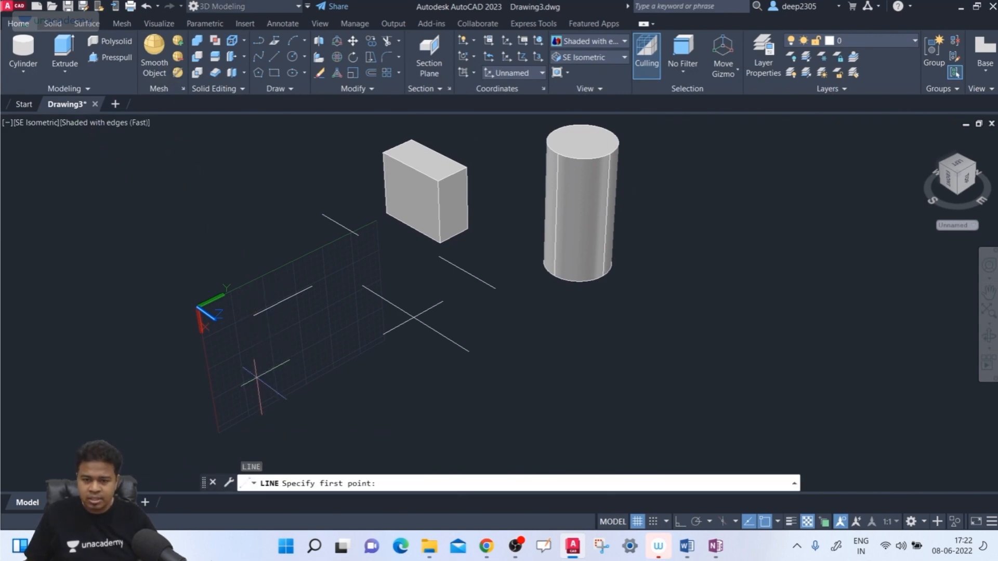
{"action": "left_click", "coordinate": [253, 347]}
{"action": "left_click", "coordinate": [248, 342]}
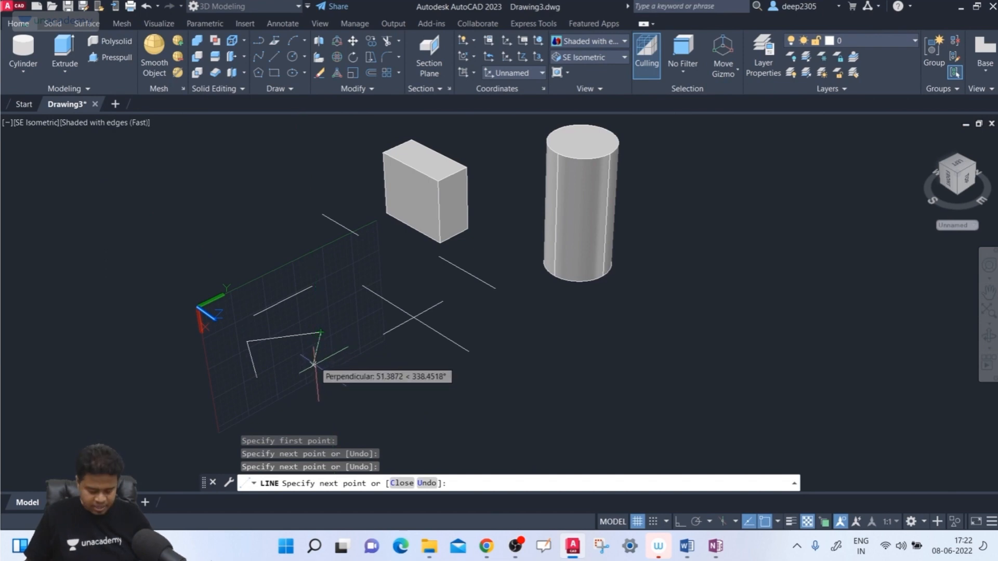
{"action": "key", "text": "F8"}
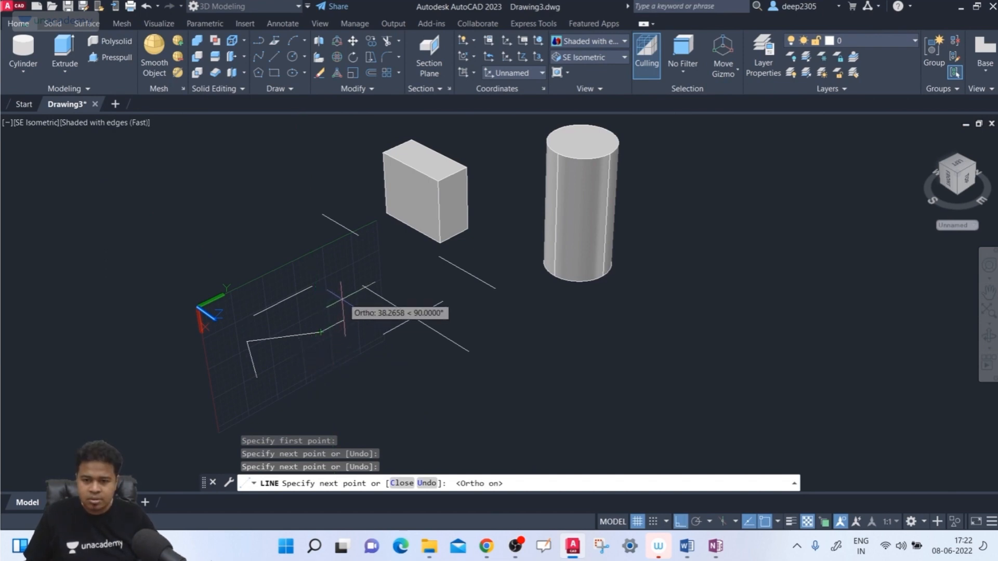
{"action": "left_click", "coordinate": [318, 291]}
{"action": "left_click", "coordinate": [392, 255]}
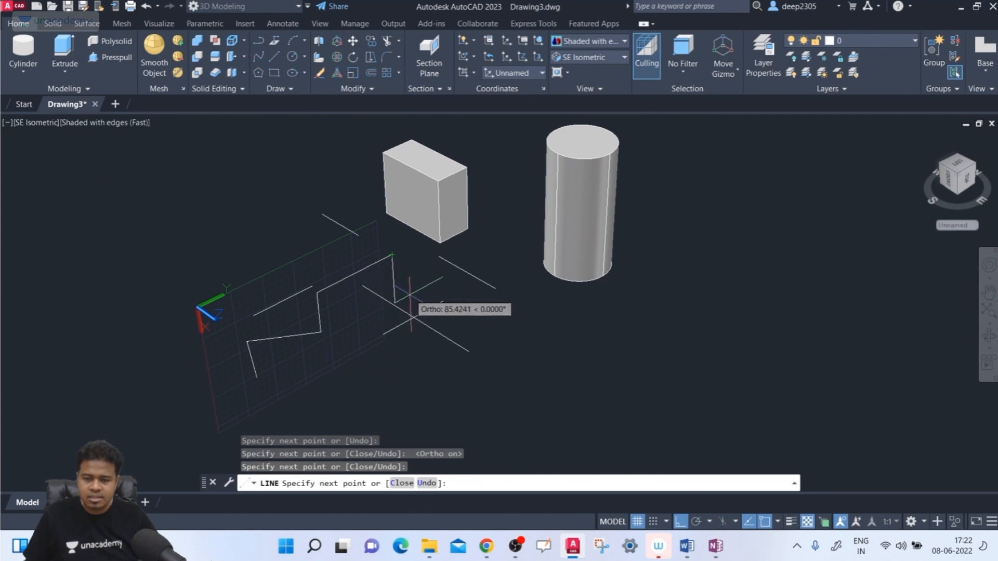
{"action": "left_click", "coordinate": [435, 279]}
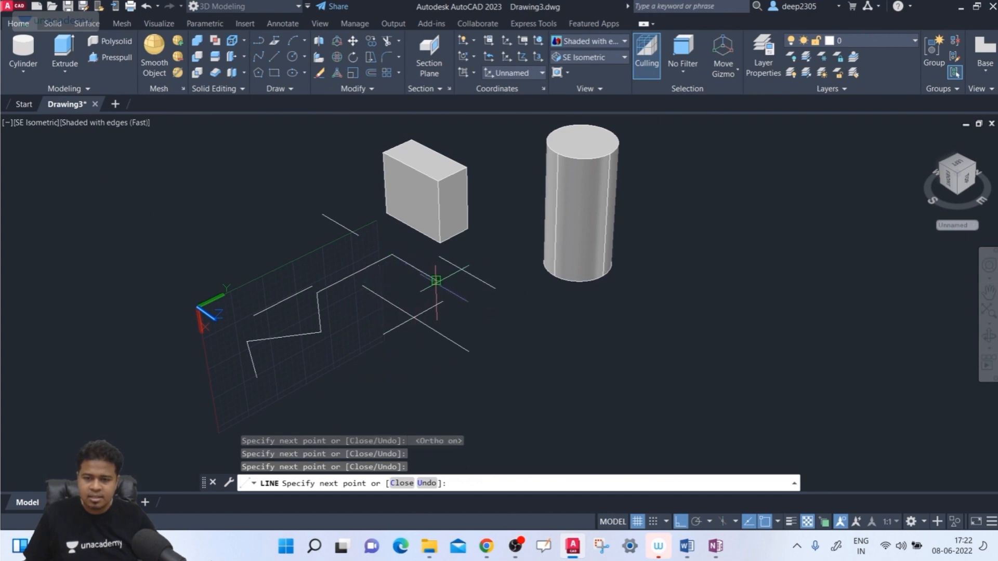
{"action": "key", "text": "Return"}
- Create a cylinder with a base radius of about 39 units near the lower end of the X axis, extending along the Z axis
{"action": "middle_click_drag", "start_coordinate": [383, 306], "coordinate": [386, 264]}
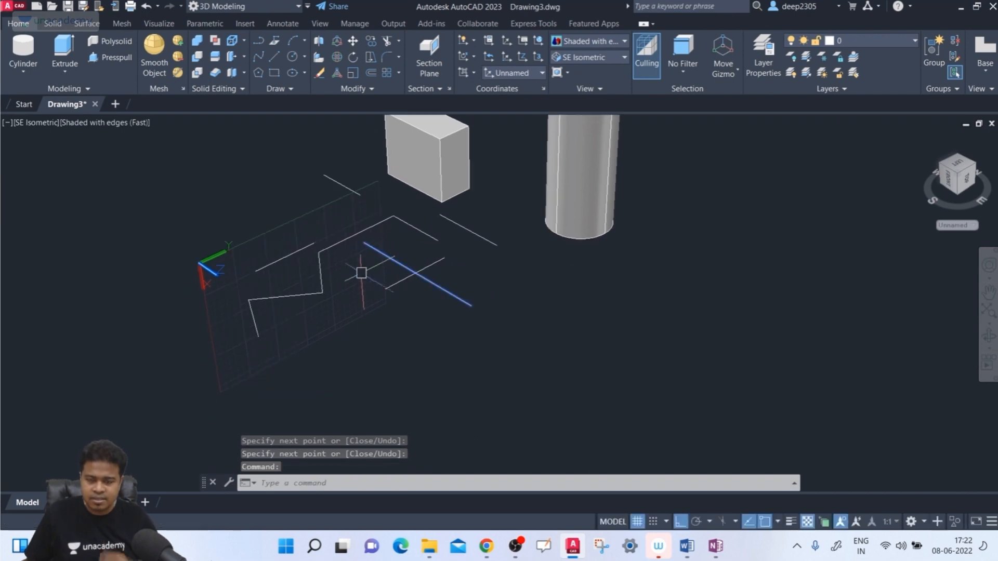
{"action": "left_click", "coordinate": [22, 50]}
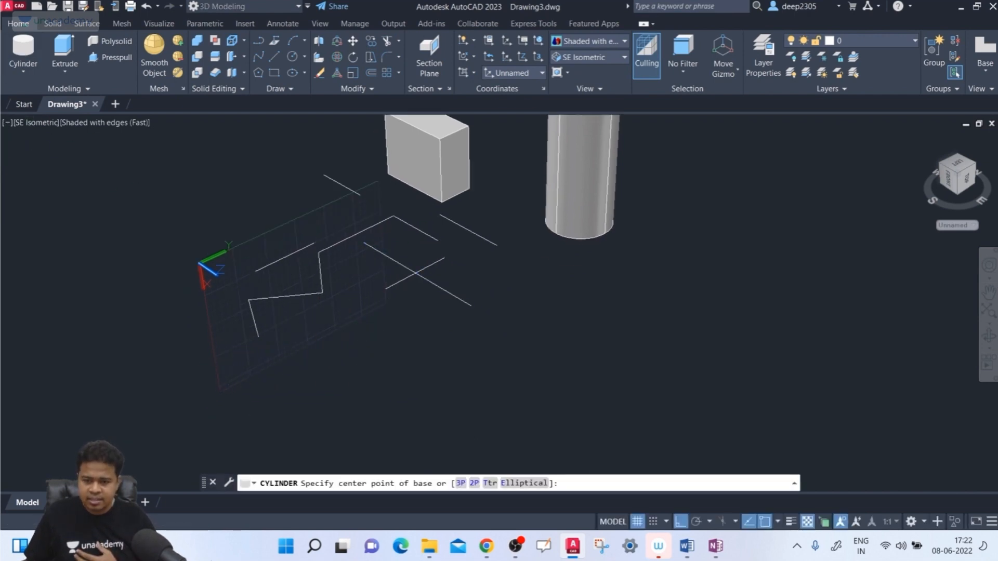
{"action": "left_click", "coordinate": [213, 356]}
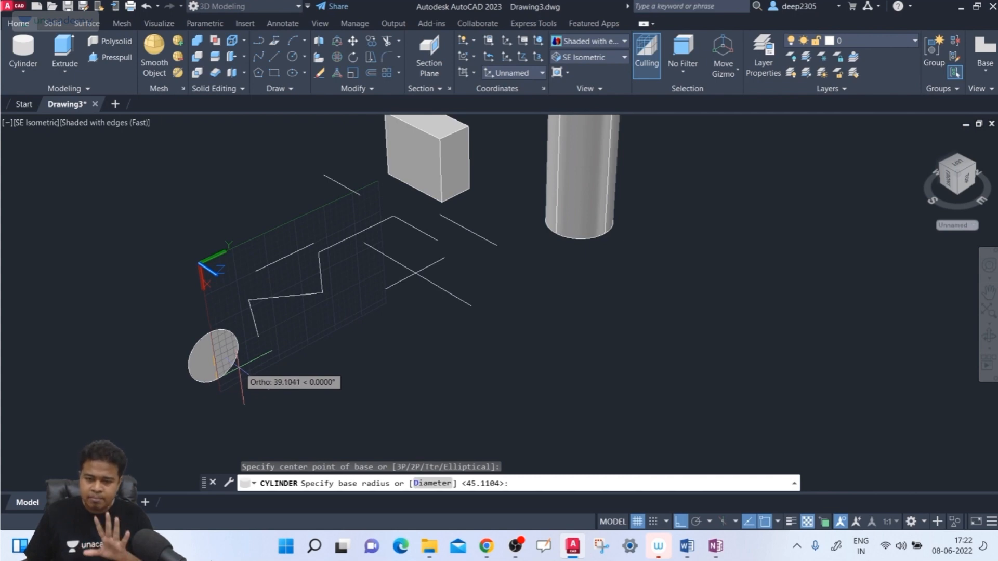
{"action": "left_click", "coordinate": [238, 367]}
{"action": "left_click", "coordinate": [309, 402]}
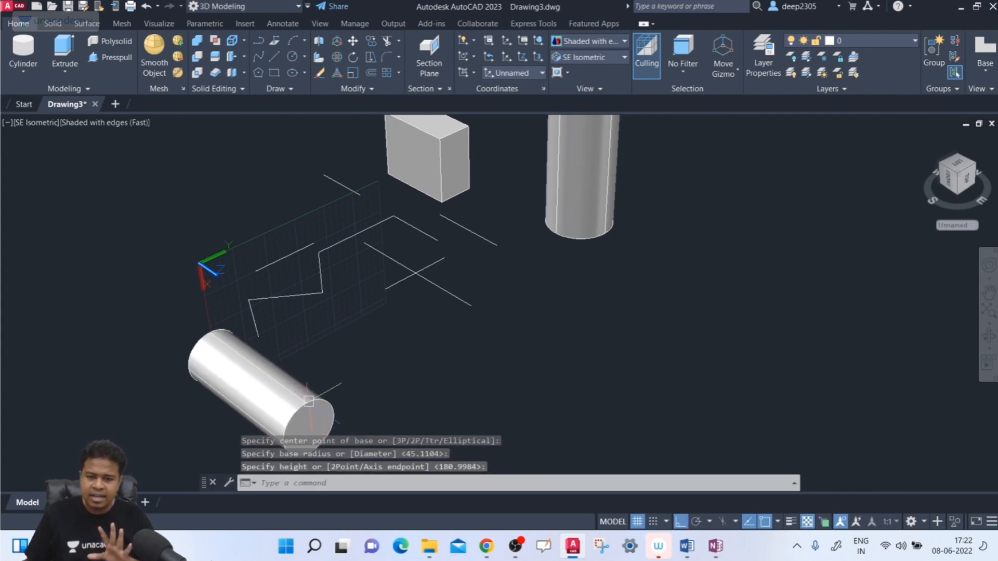
{"action": "middle_click_drag", "start_coordinate": [193, 304], "coordinate": [187, 282]}
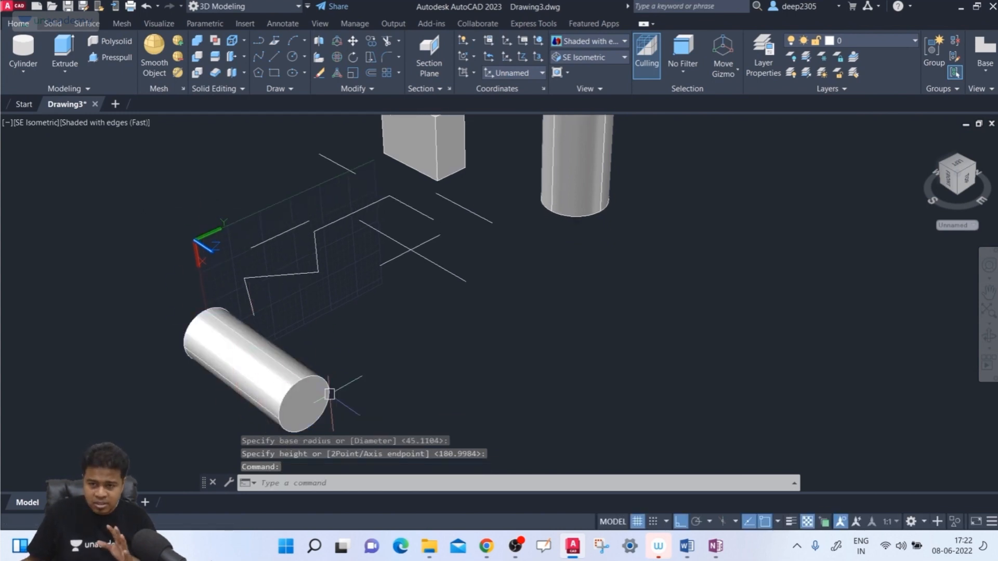
- Rotate the UCS 90 degrees about its Z axis, with Ortho mode turned off
{"action": "scroll", "coordinate": [330, 394], "scroll_direction": "down", "scroll_amount": 3}
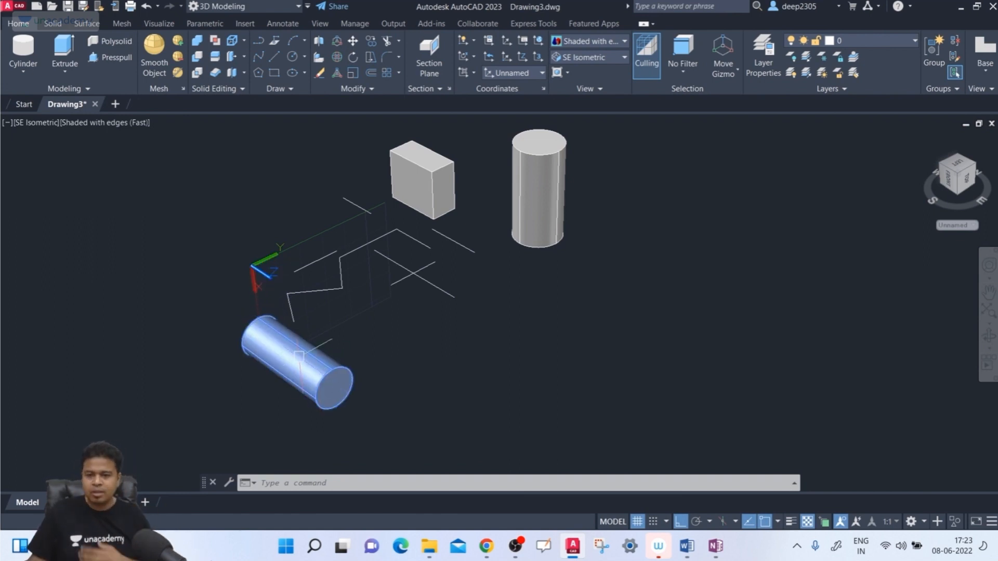
{"action": "middle_click_drag", "start_coordinate": [306, 338], "coordinate": [297, 366]}
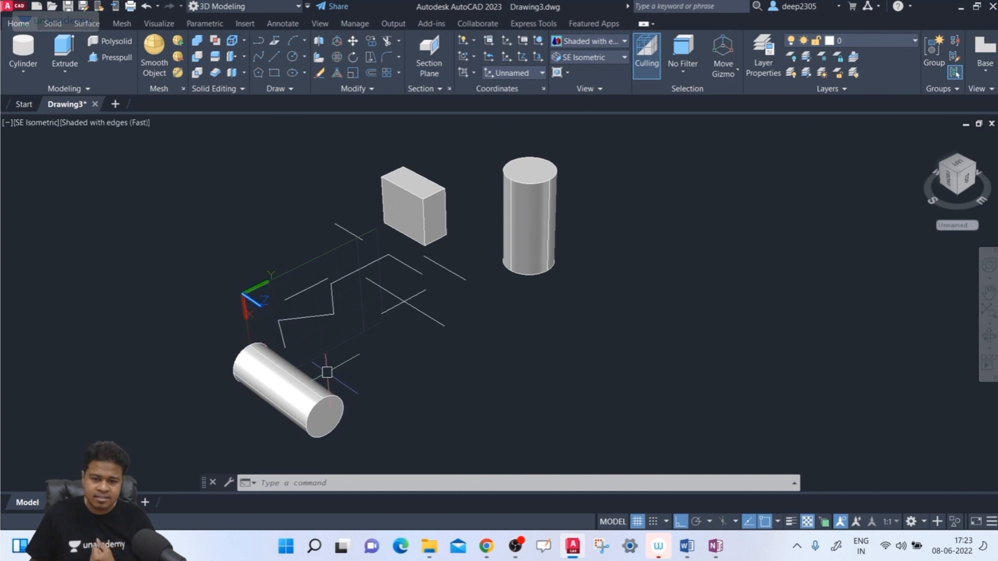
{"action": "middle_click_drag", "start_coordinate": [348, 366], "coordinate": [335, 372]}
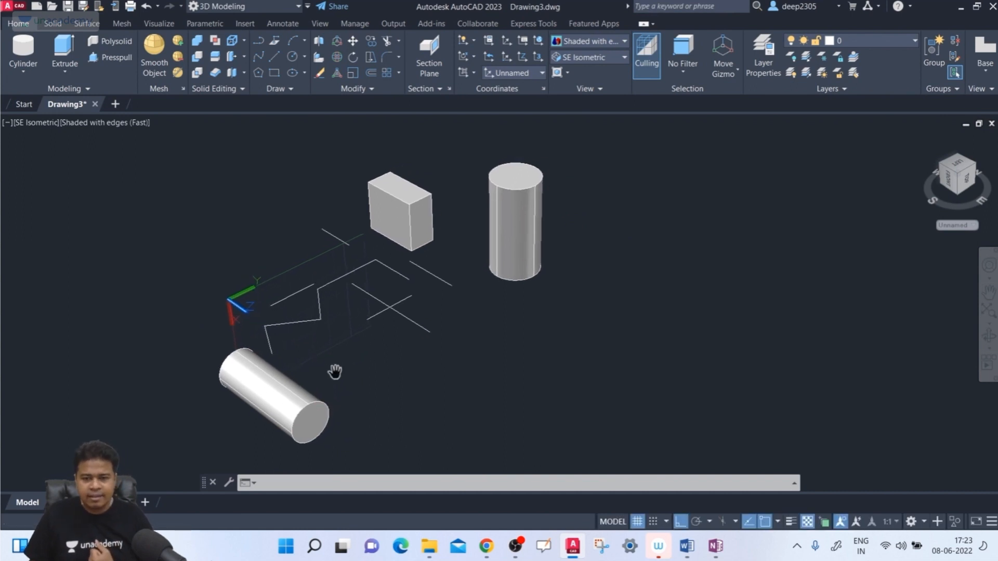
{"action": "type", "text": "cs"}
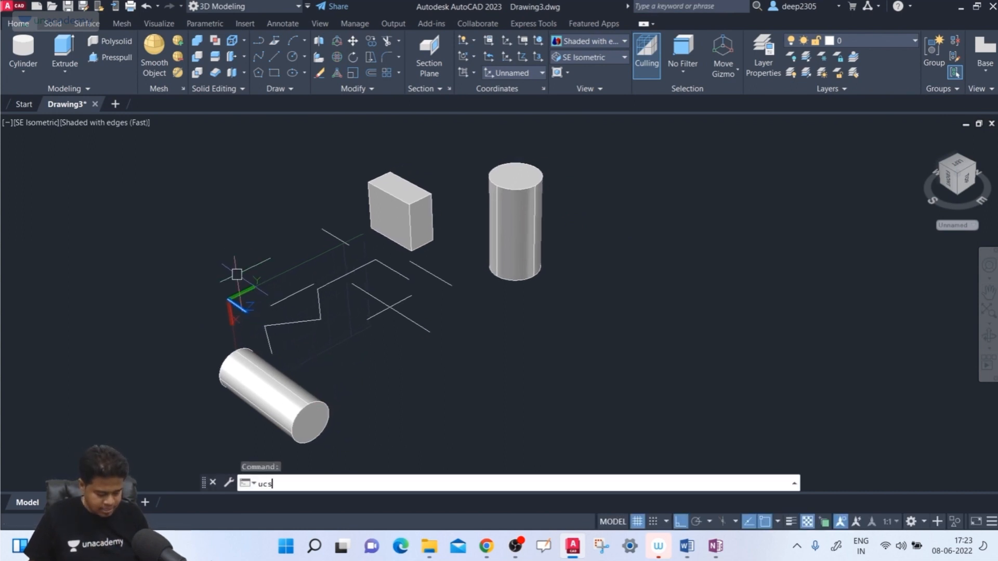
{"action": "key", "text": "Return"}
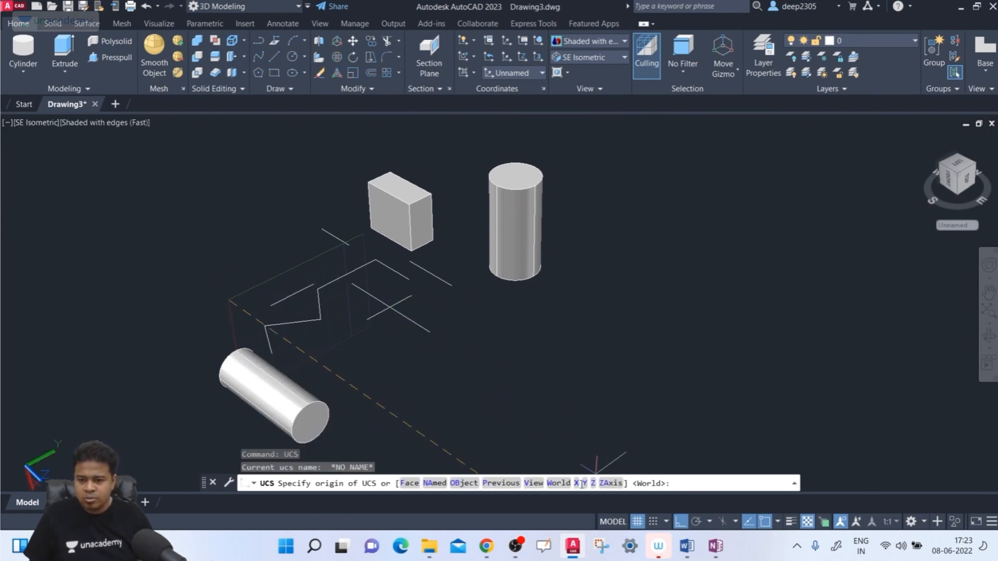
{"action": "key", "text": "F8"}
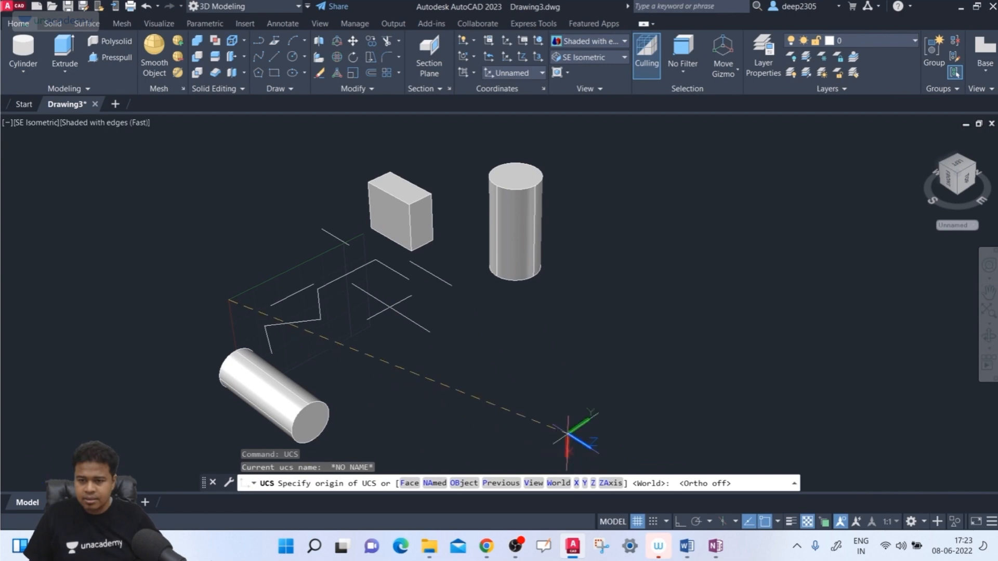
{"action": "left_click", "coordinate": [594, 483]}
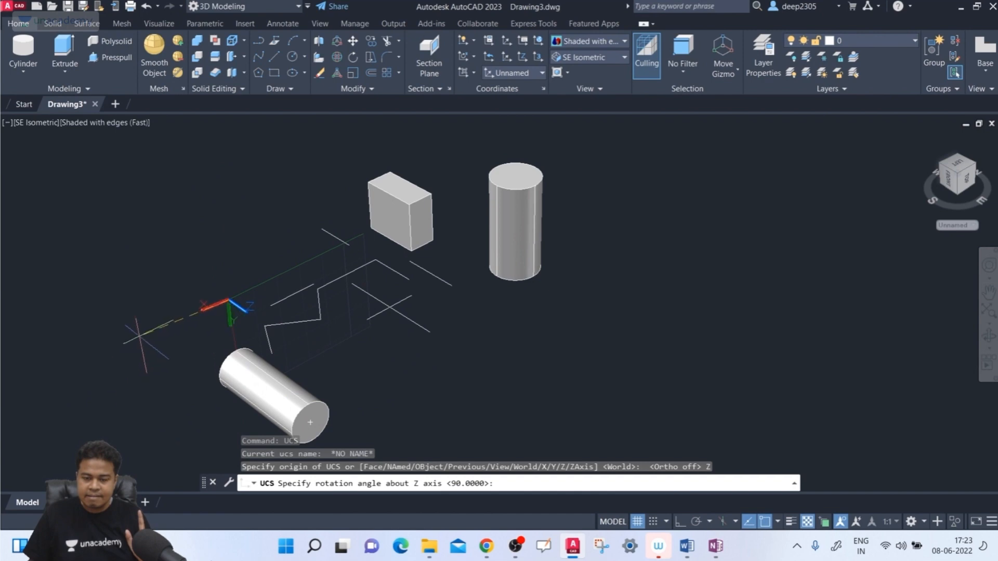
{"action": "scroll", "coordinate": [140, 337], "scroll_direction": "down", "scroll_amount": 3}
{"action": "middle_click_drag", "start_coordinate": [144, 339], "coordinate": [144, 317]}
{"action": "scroll", "coordinate": [145, 309], "scroll_direction": "up", "scroll_amount": 2}
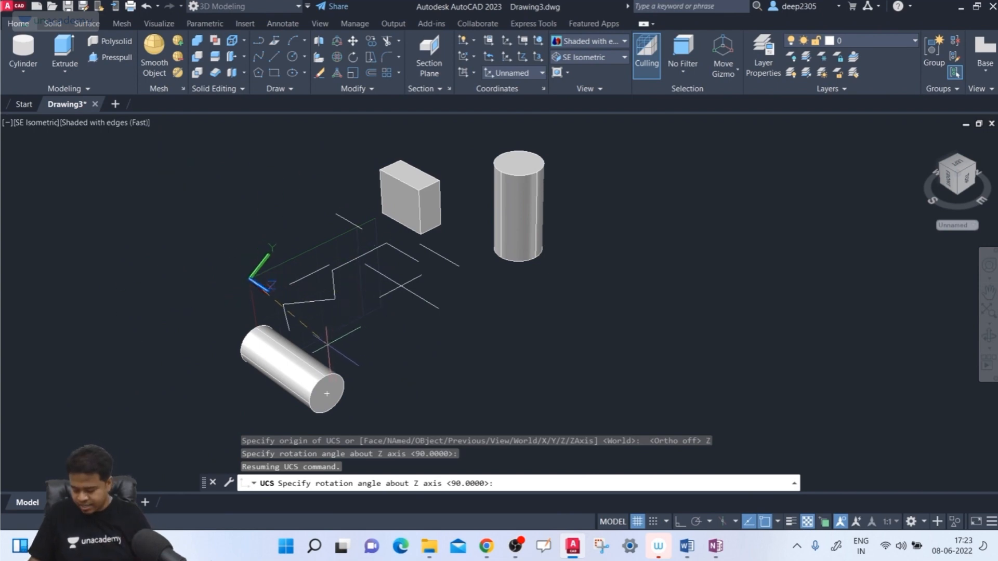
{"action": "type", "text": "90"}
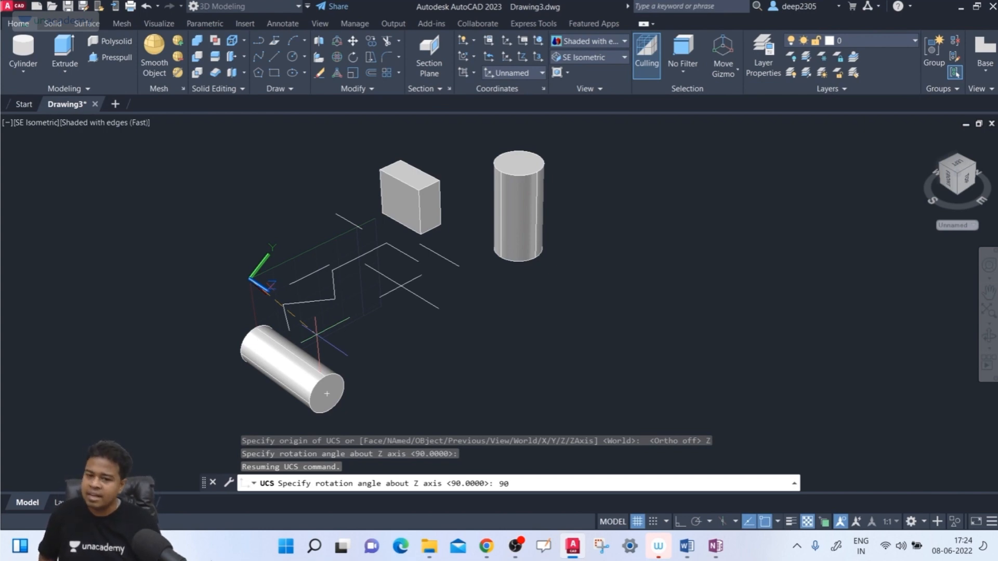
{"action": "key", "text": "Return"}
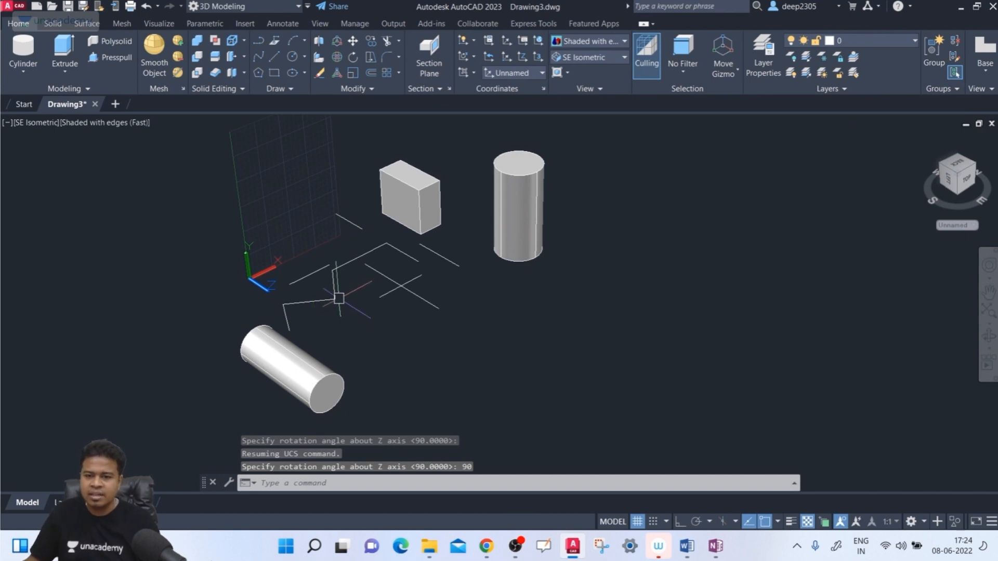
- Start redefining the UCS with the ZAxis option and place the new origin at the box's top corner nearest the upright cylinder
{"action": "middle_click_drag", "start_coordinate": [335, 269], "coordinate": [358, 305]}
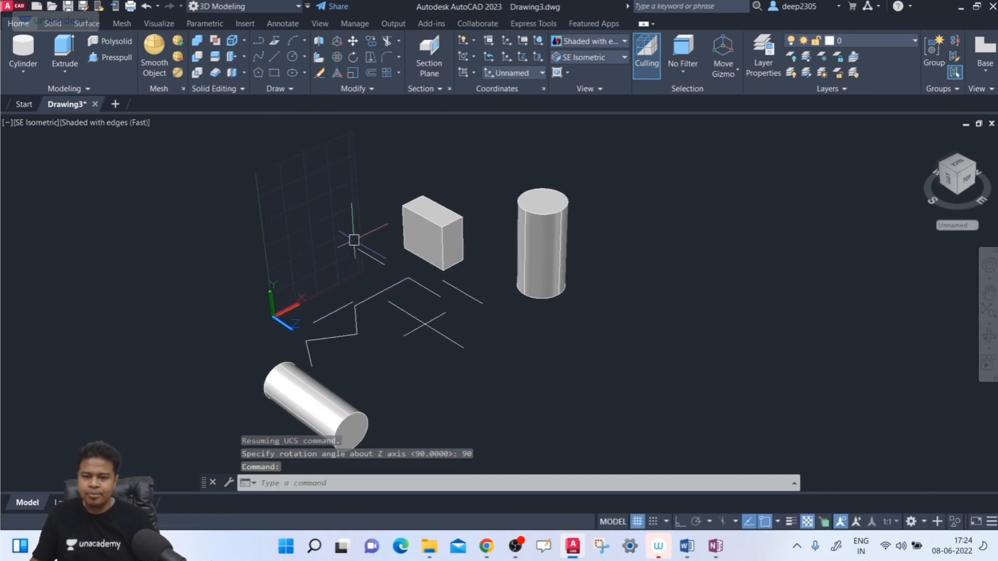
{"action": "type", "text": "ucs"}
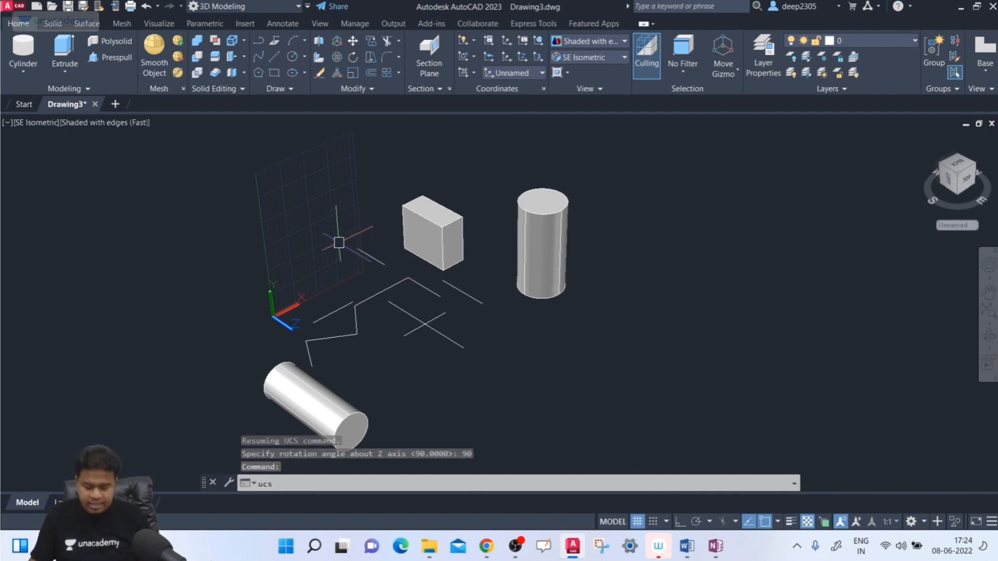
{"action": "key", "text": "Return"}
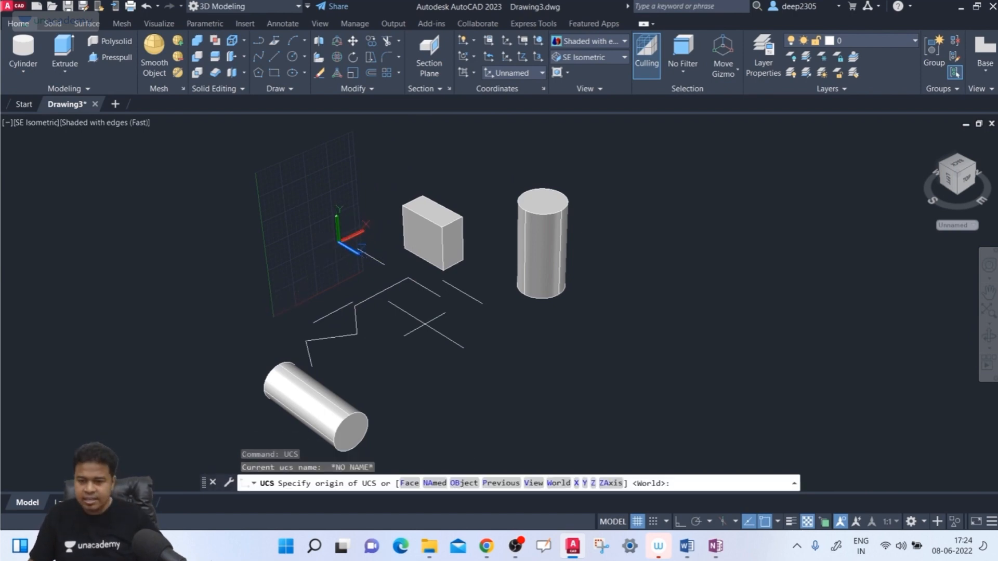
{"action": "left_click", "coordinate": [605, 484]}
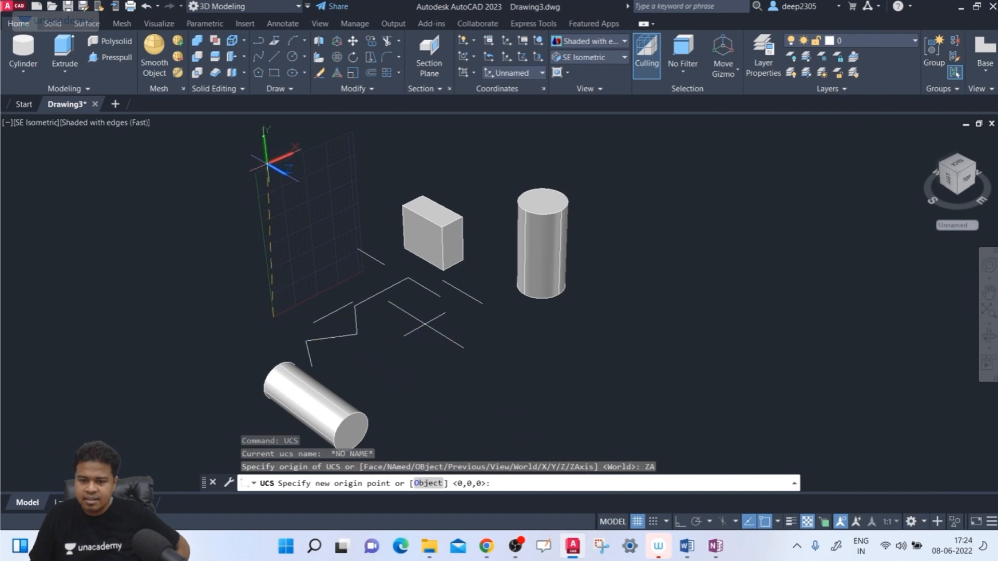
{"action": "scroll", "coordinate": [460, 199], "scroll_direction": "up", "scroll_amount": 2}
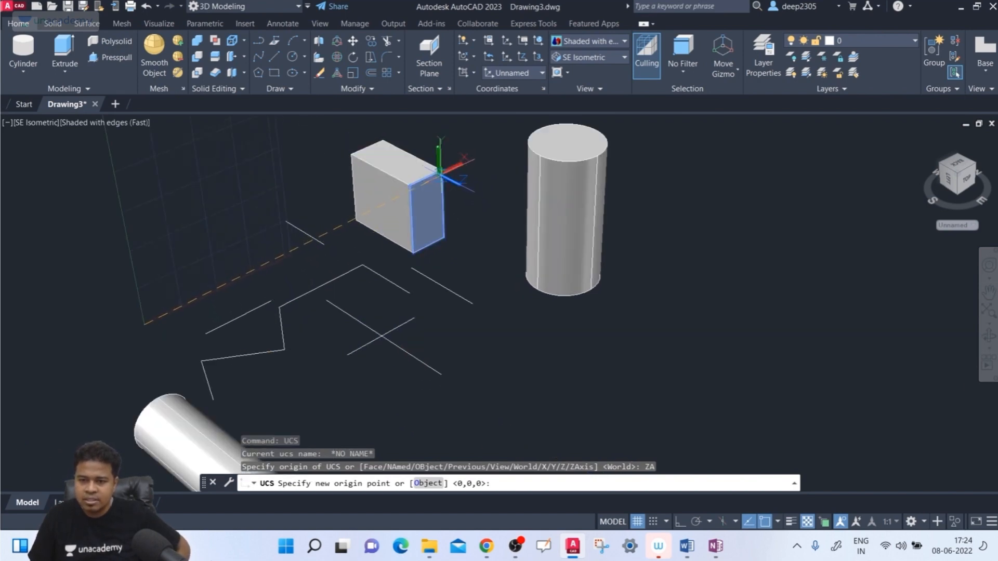
{"action": "scroll", "coordinate": [438, 169], "scroll_direction": "up", "scroll_amount": 2}
{"action": "scroll", "coordinate": [434, 138], "scroll_direction": "down", "scroll_amount": 1}
{"action": "middle_click_drag", "start_coordinate": [430, 141], "coordinate": [430, 317]}
{"action": "scroll", "coordinate": [435, 299], "scroll_direction": "up", "scroll_amount": 3}
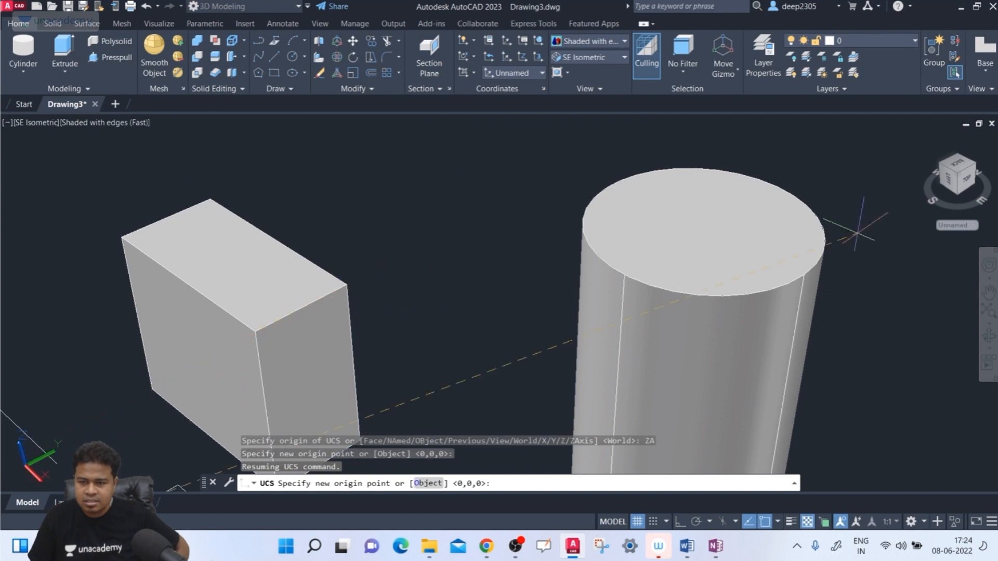
{"action": "scroll", "coordinate": [408, 240], "scroll_direction": "down", "scroll_amount": 2}
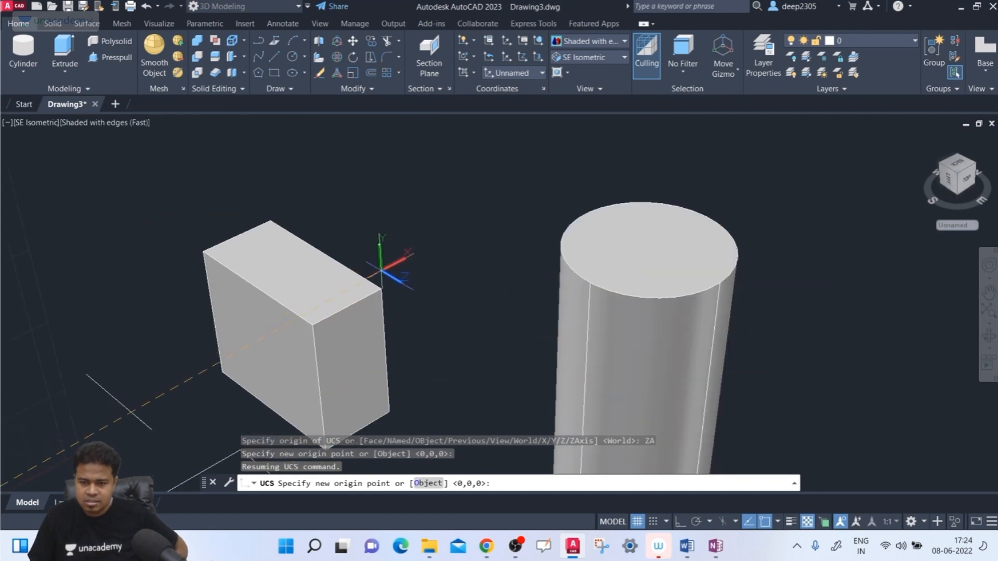
{"action": "left_click", "coordinate": [383, 289]}
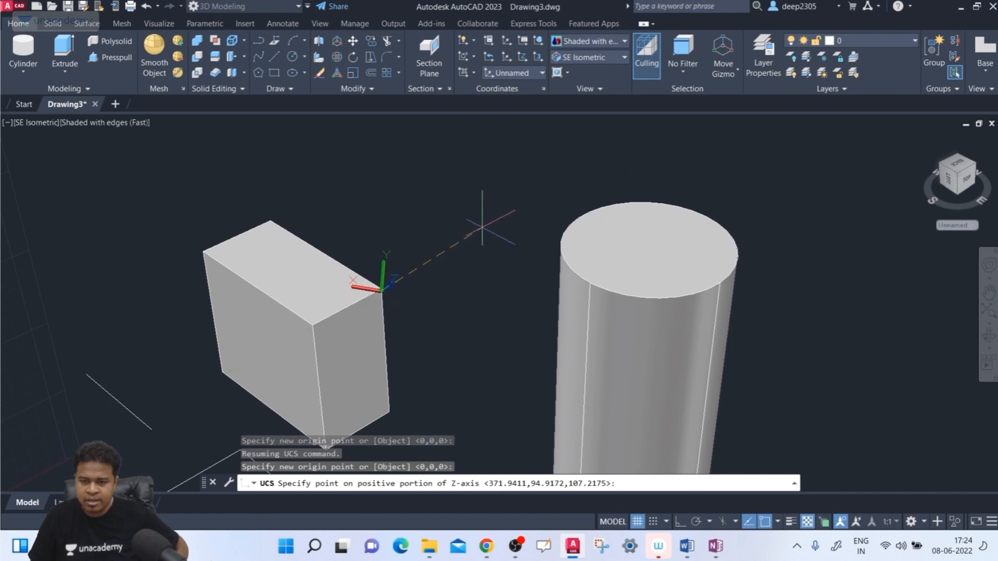
- Turn Ortho mode on and point the positive Z axis from the box corner toward the upright cylinder's side
{"action": "scroll", "coordinate": [478, 289], "scroll_direction": "down", "scroll_amount": 1}
{"action": "scroll", "coordinate": [483, 290], "scroll_direction": "down", "scroll_amount": 2}
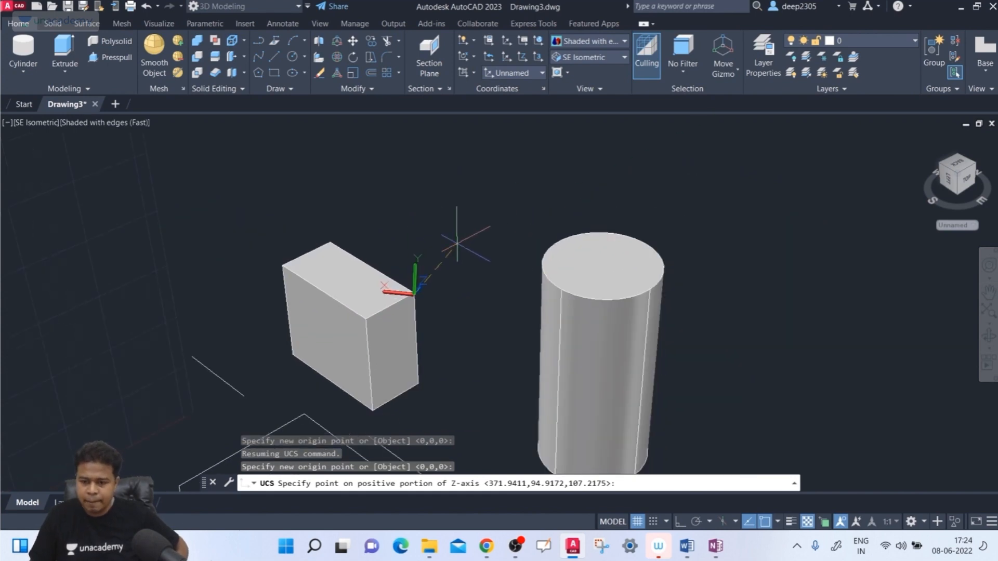
{"action": "middle_click_drag", "start_coordinate": [457, 244], "coordinate": [368, 208]}
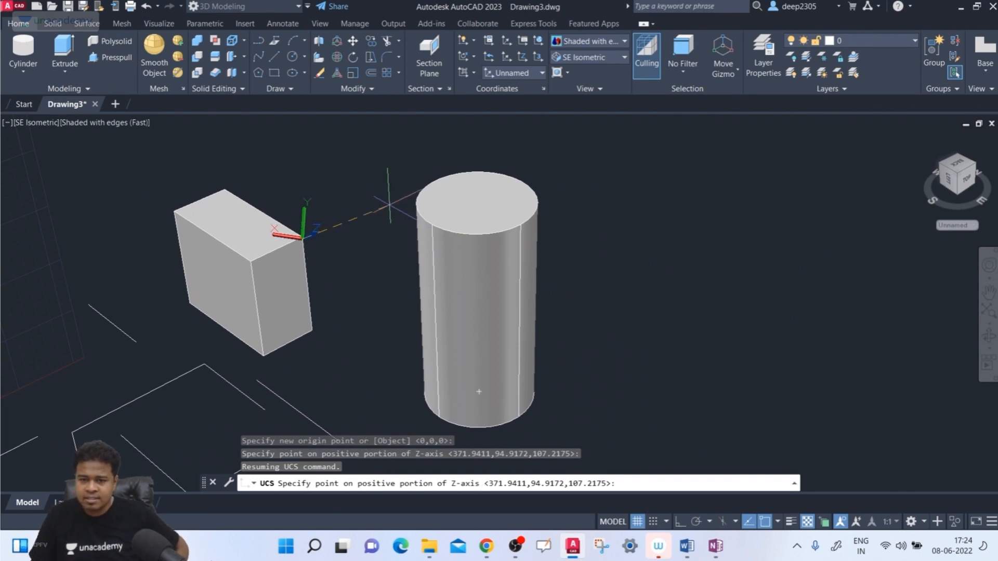
{"action": "key", "text": "F8"}
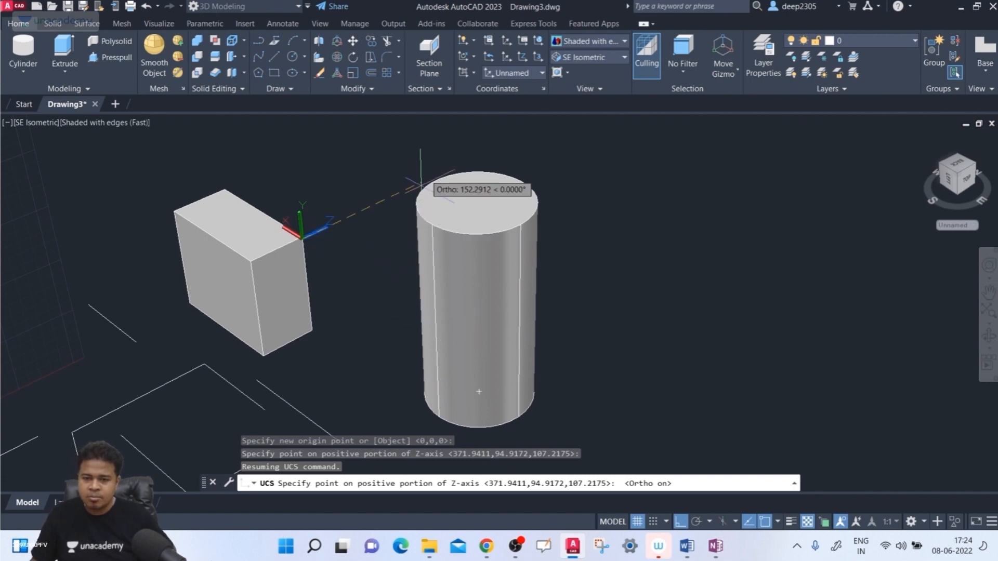
{"action": "left_click", "coordinate": [435, 172]}
{"action": "scroll", "coordinate": [341, 229], "scroll_direction": "down", "scroll_amount": 2}
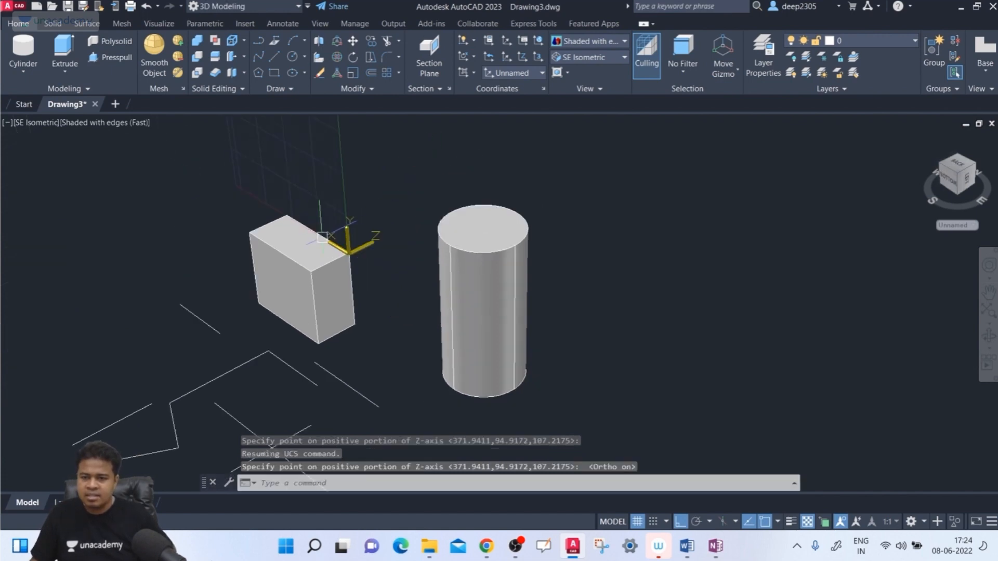
{"action": "middle_click_drag", "start_coordinate": [415, 153], "coordinate": [446, 280]}
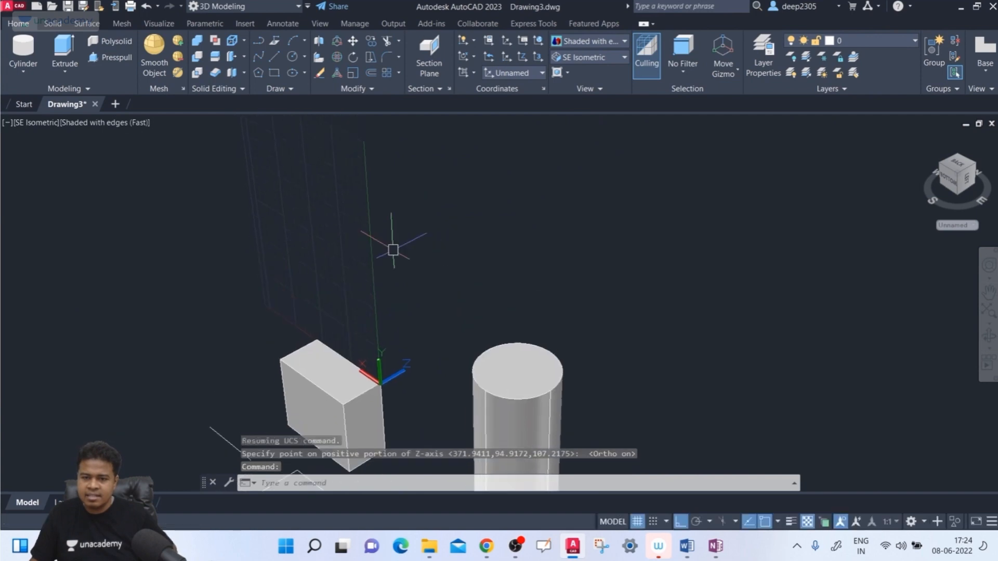
{"action": "scroll", "coordinate": [370, 205], "scroll_direction": "down", "scroll_amount": 1}
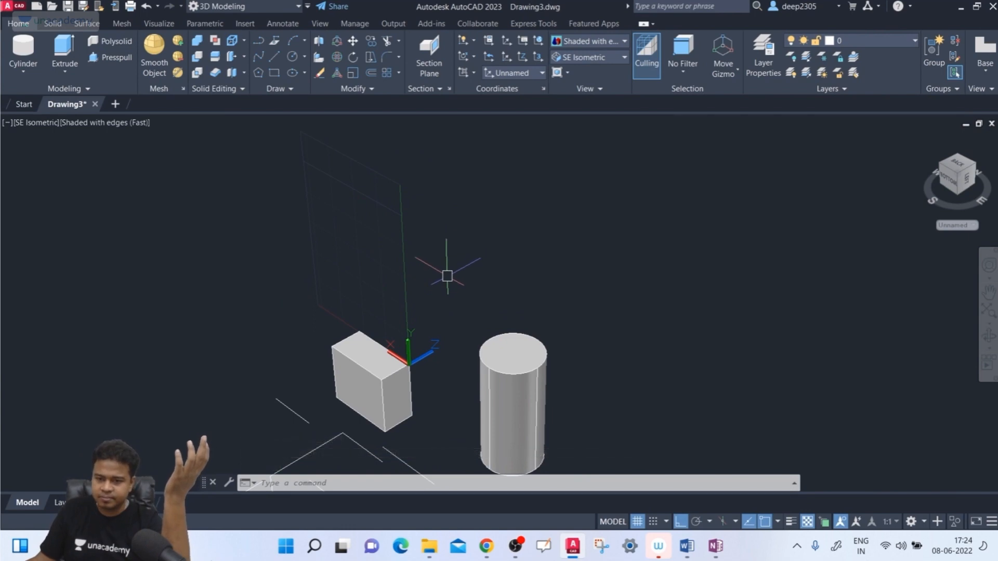
- Start the UCS ZAxis Object option and try the box, the upright cylinder and the lying cylinder as the reference object
{"action": "type", "text": "username"}
{"action": "key", "text": "Return"}
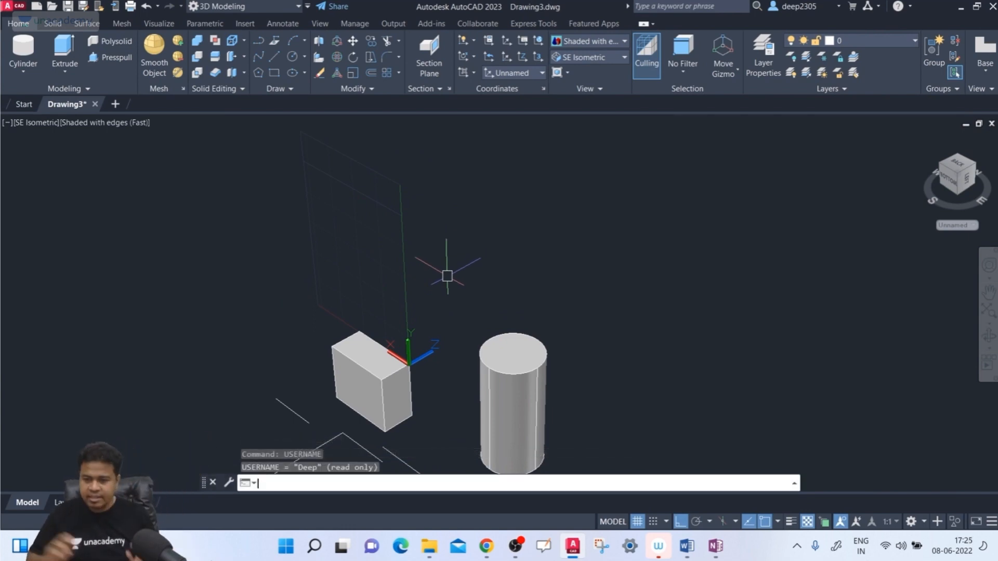
{"action": "type", "text": "ucs"}
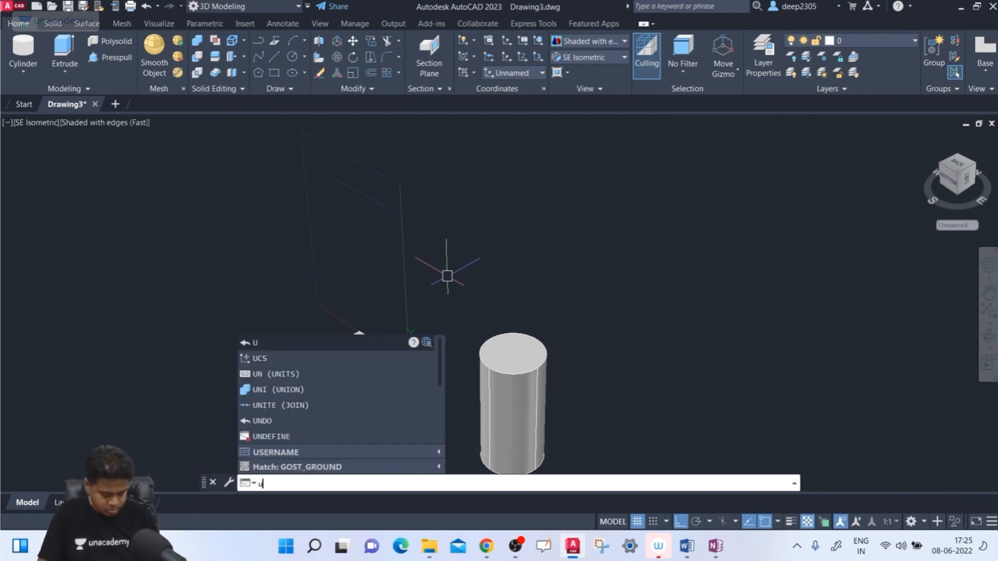
{"action": "key", "text": "Return"}
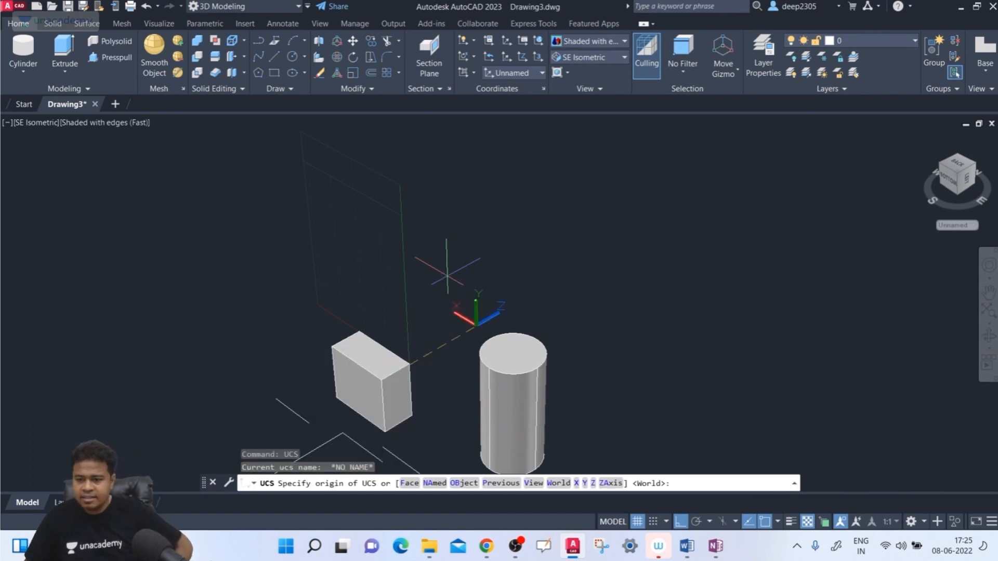
{"action": "left_click", "coordinate": [606, 483]}
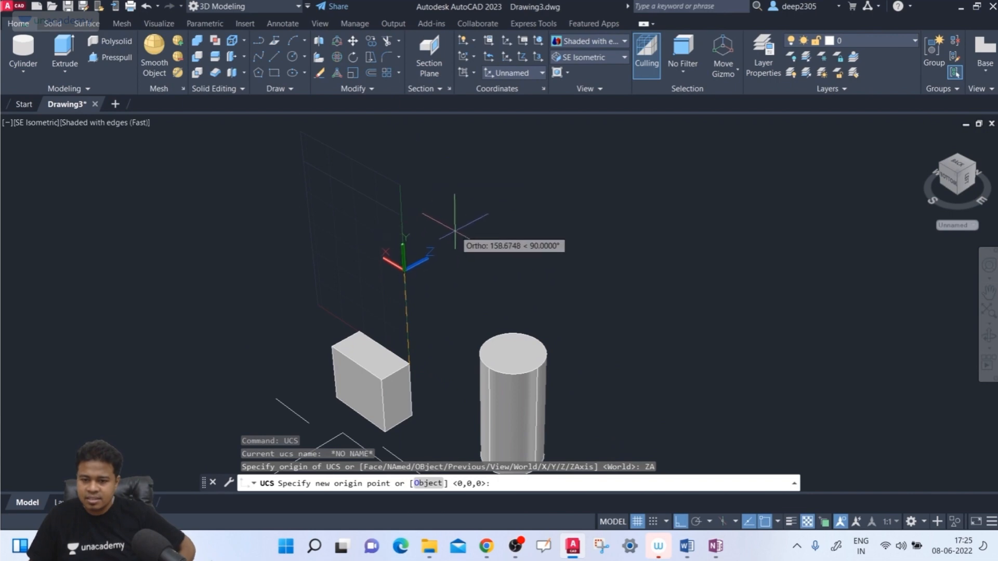
{"action": "middle_click_drag", "start_coordinate": [455, 232], "coordinate": [496, 183]}
{"action": "scroll", "coordinate": [481, 214], "scroll_direction": "down", "scroll_amount": 2}
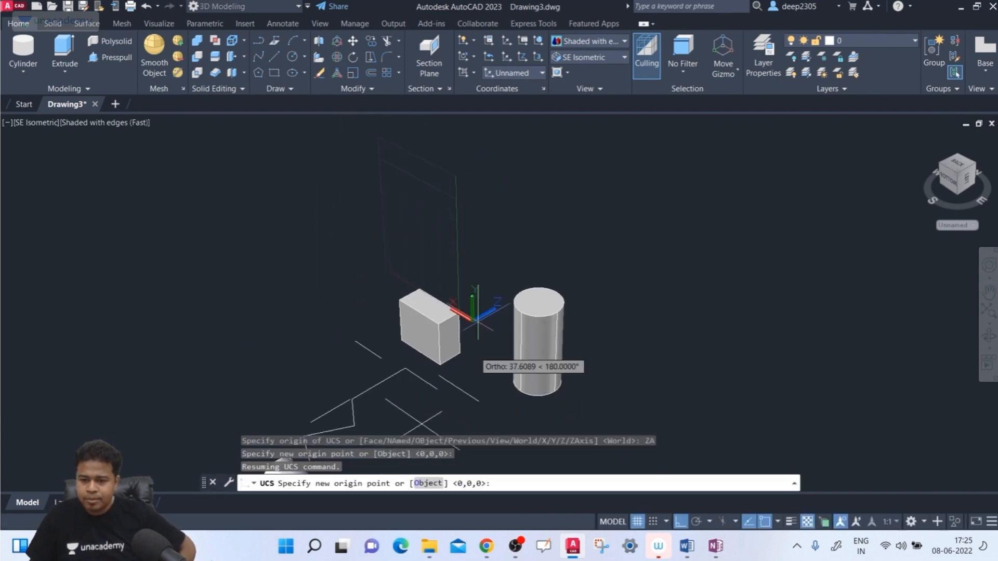
{"action": "left_click", "coordinate": [427, 483]}
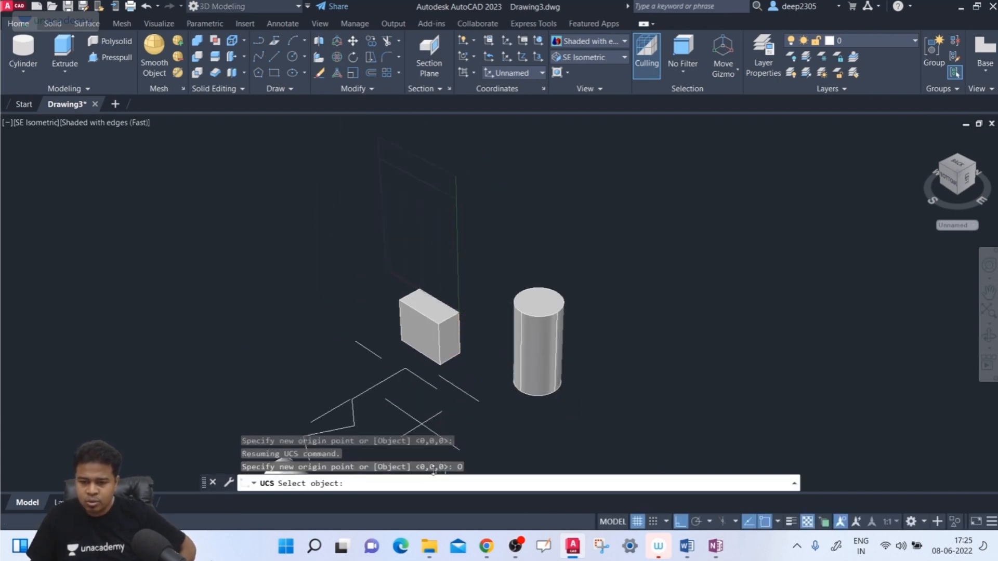
{"action": "left_click", "coordinate": [438, 316]}
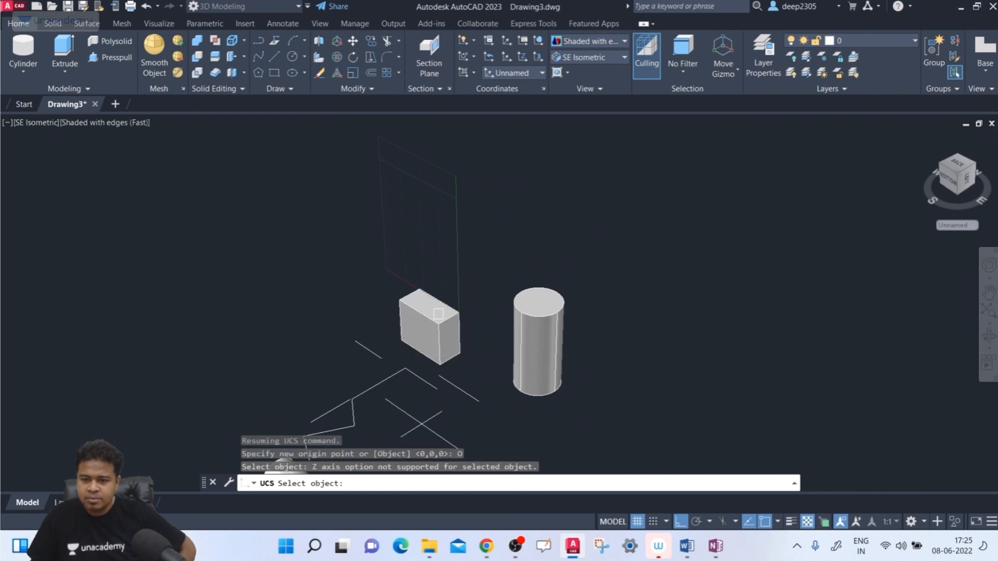
{"action": "left_click", "coordinate": [512, 312]}
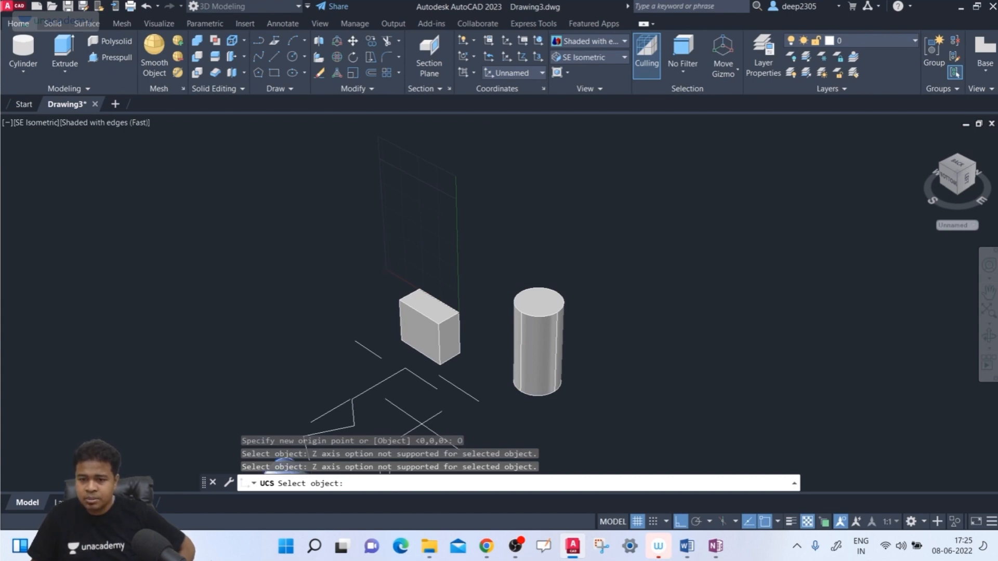
{"action": "scroll", "coordinate": [456, 295], "scroll_direction": "down", "scroll_amount": 2}
{"action": "middle_click_drag", "start_coordinate": [448, 292], "coordinate": [450, 210]}
{"action": "left_click", "coordinate": [364, 379]}
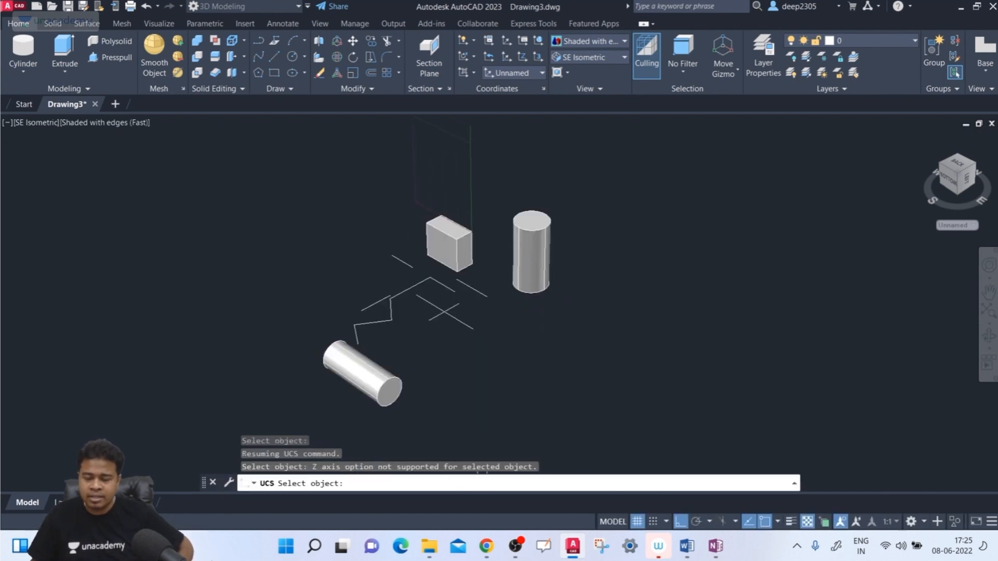
- Align the UCS Z axis with the short separate line beside the box, using that line as the reference object
{"action": "left_click", "coordinate": [400, 262]}
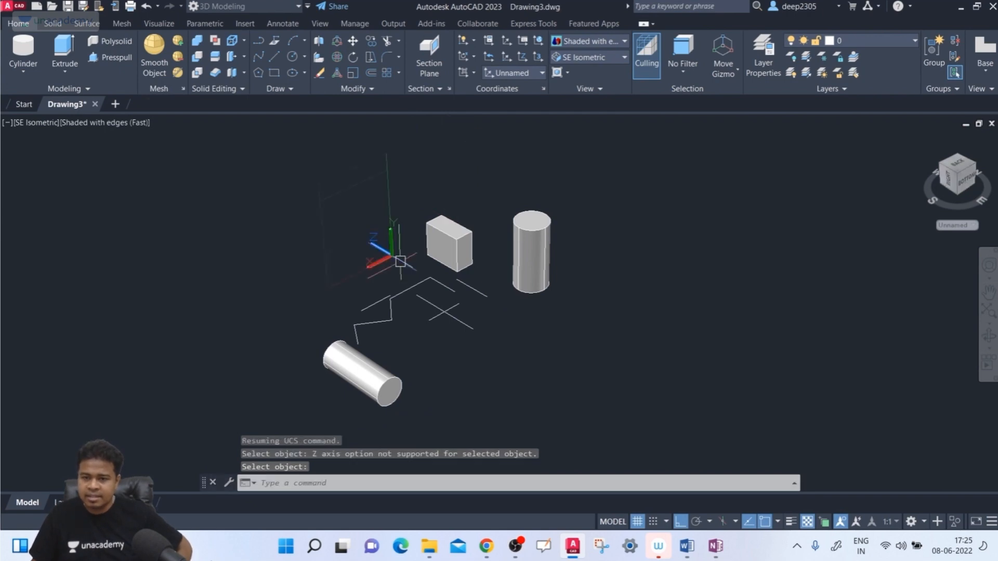
{"action": "scroll", "coordinate": [468, 313], "scroll_direction": "up", "scroll_amount": 2}
{"action": "middle_click_drag", "start_coordinate": [416, 270], "coordinate": [358, 328]}
{"action": "key", "text": "Return"}
{"action": "scroll", "coordinate": [396, 390], "scroll_direction": "down", "scroll_amount": 2}
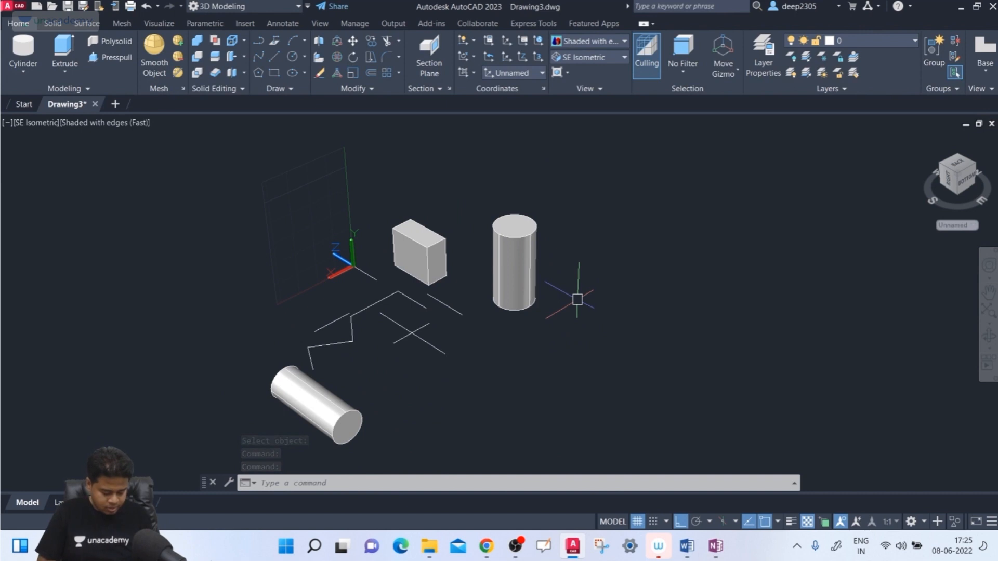
- Realign the UCS Z axis to the shorter of the two crossing lines with the ZAxis Object option
{"action": "type", "text": "UCS"}
{"action": "key", "text": "Return"}
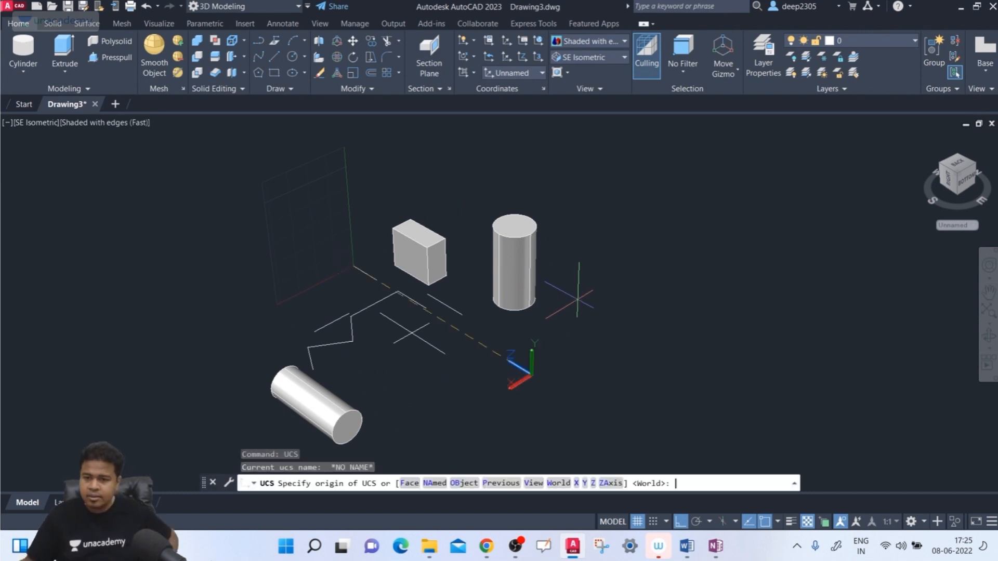
{"action": "scroll", "coordinate": [501, 308], "scroll_direction": "up", "scroll_amount": 2}
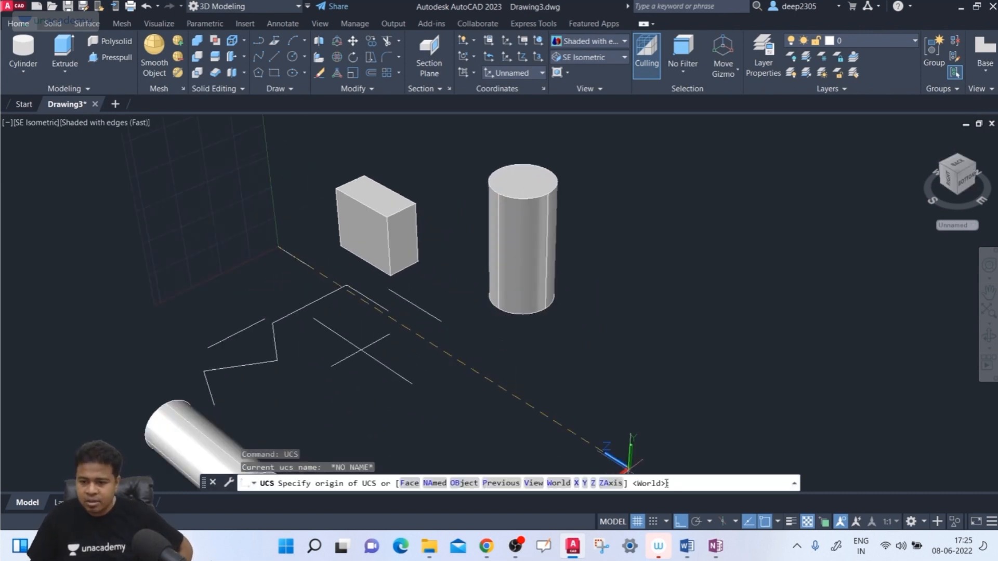
{"action": "left_click", "coordinate": [609, 485]}
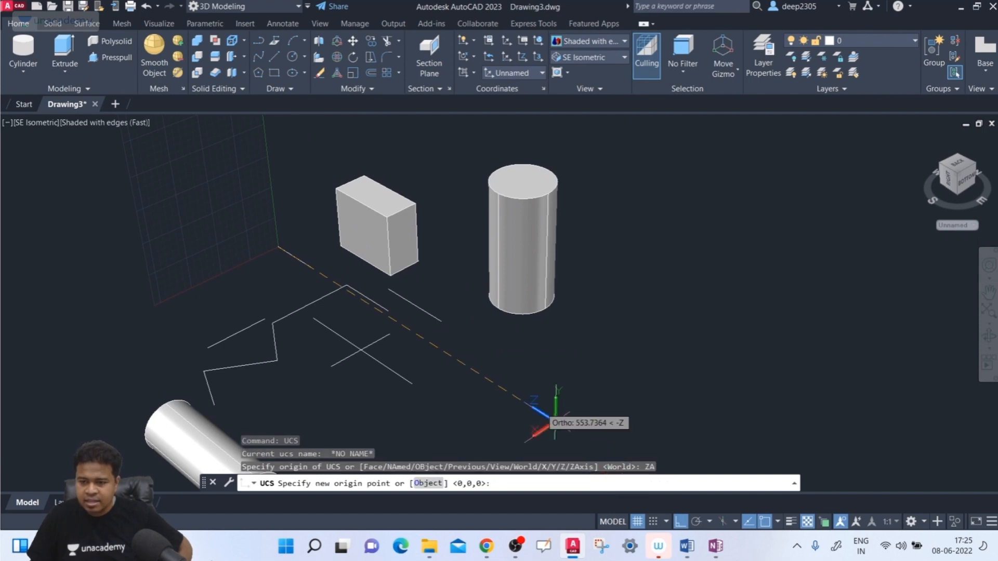
{"action": "scroll", "coordinate": [473, 392], "scroll_direction": "up", "scroll_amount": 1}
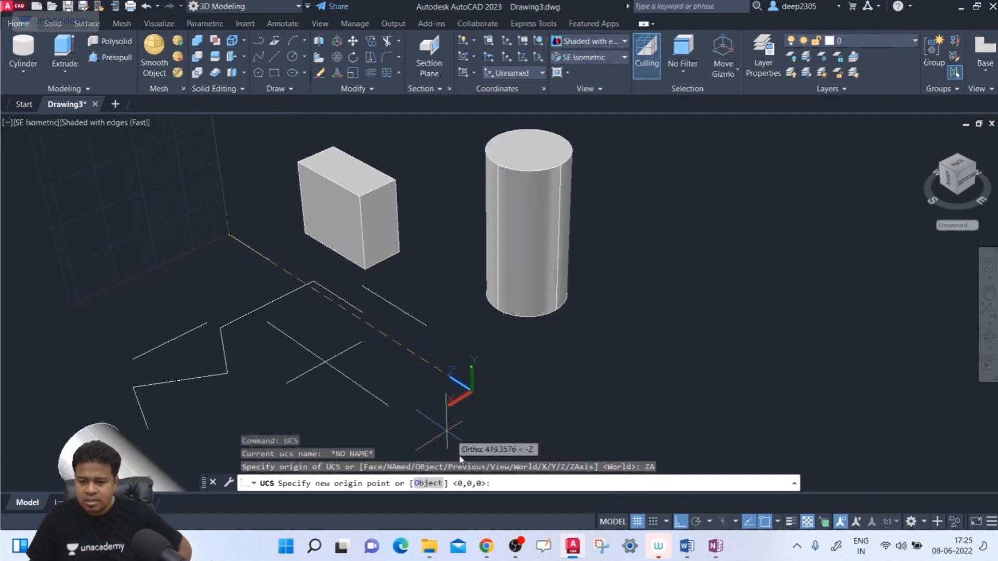
{"action": "left_click", "coordinate": [432, 484]}
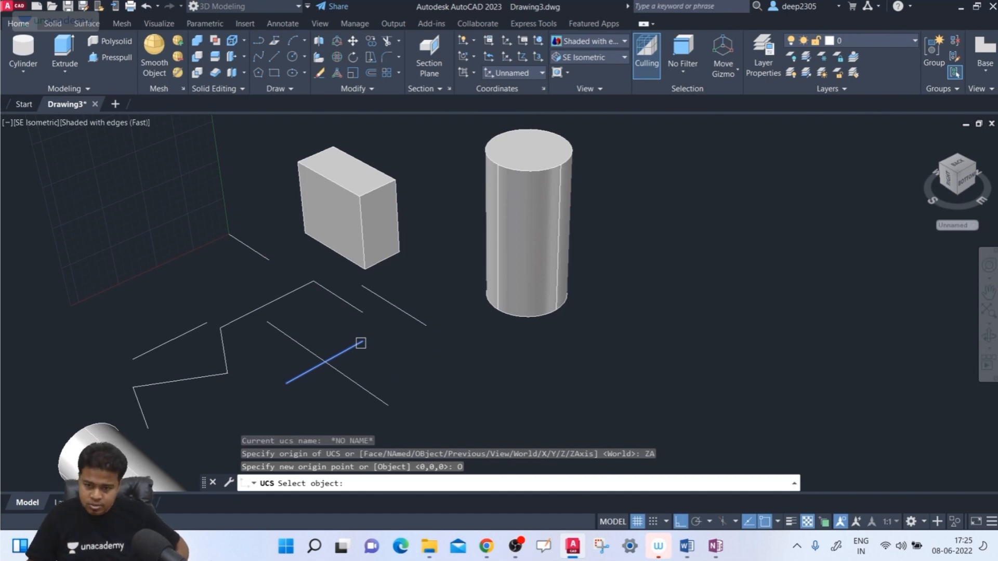
{"action": "left_click", "coordinate": [361, 343]}
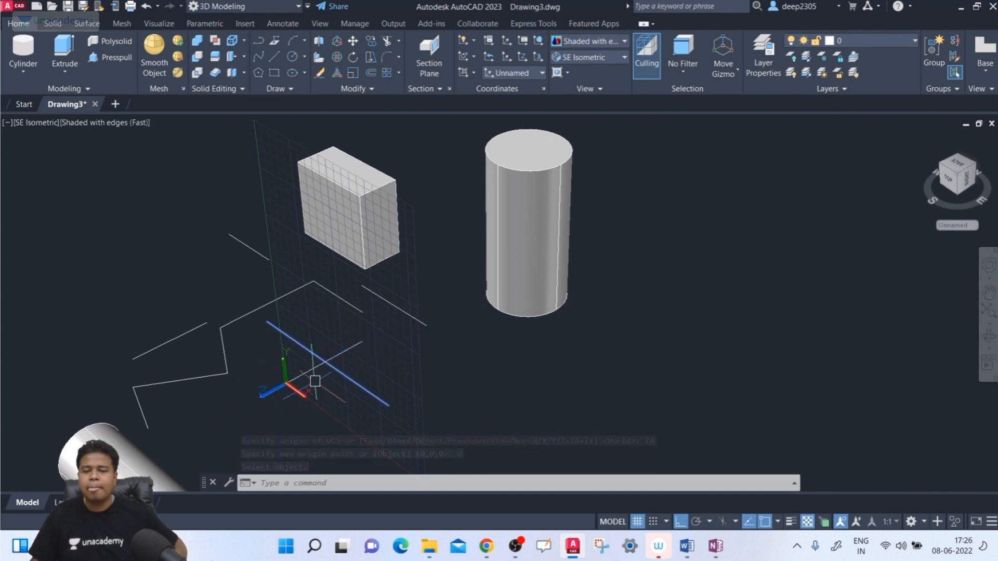
{"action": "scroll", "coordinate": [362, 296], "scroll_direction": "down", "scroll_amount": 3}
{"action": "middle_click_drag", "start_coordinate": [361, 295], "coordinate": [410, 272]}
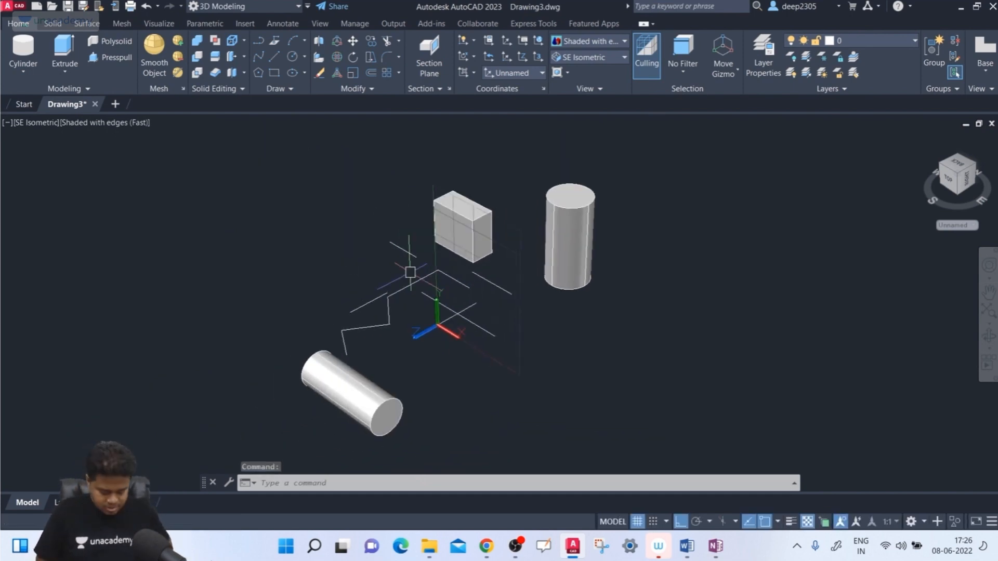
- Restore the previous UCS with the Previous option
{"action": "type", "text": "cs"}
{"action": "key", "text": "Return"}
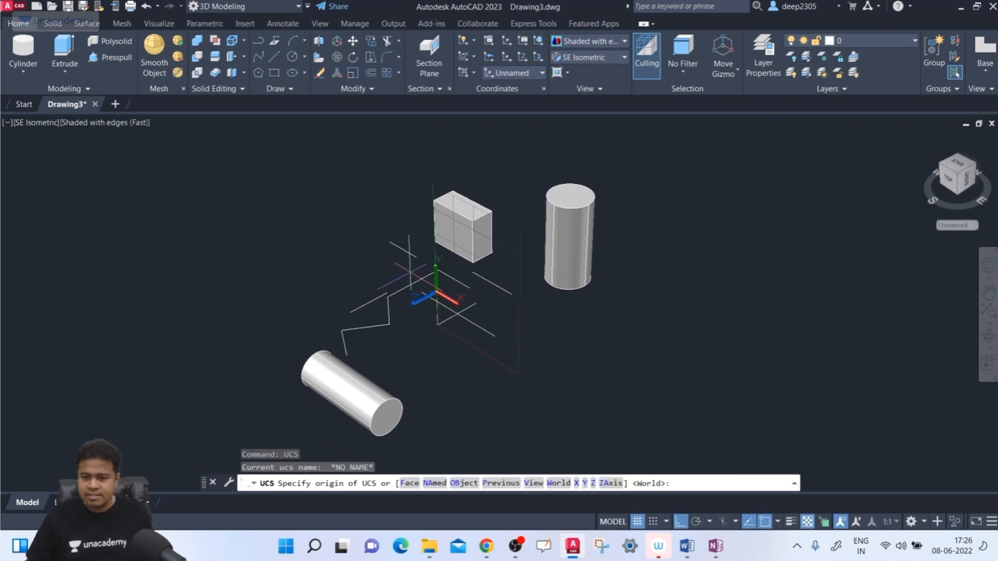
{"action": "left_click", "coordinate": [501, 483]}
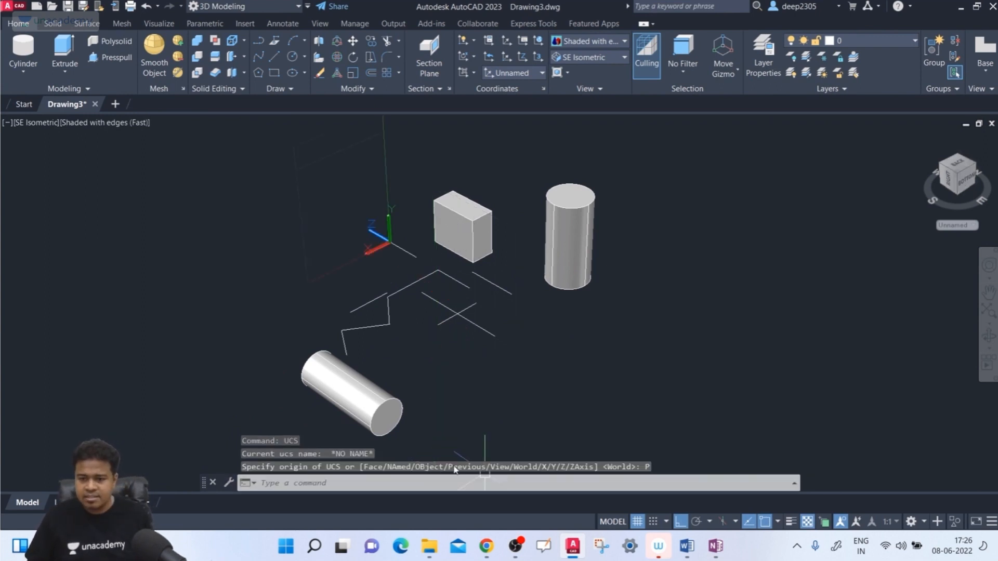
- Step back through the earlier coordinate systems with the UCS Previous option until the World UCS is current
{"action": "type", "text": "ucs"}
{"action": "key", "text": "Return"}
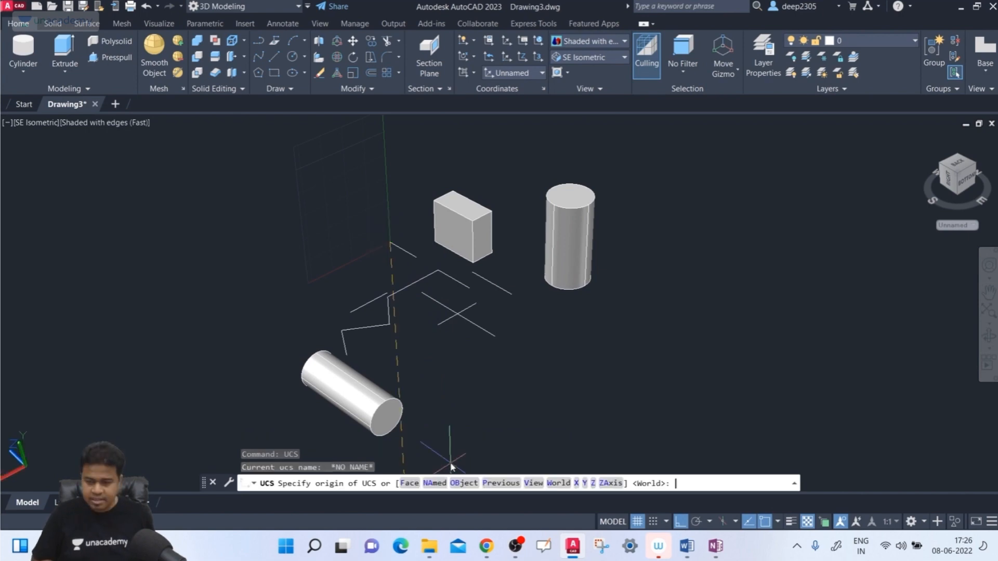
{"action": "left_click", "coordinate": [502, 483]}
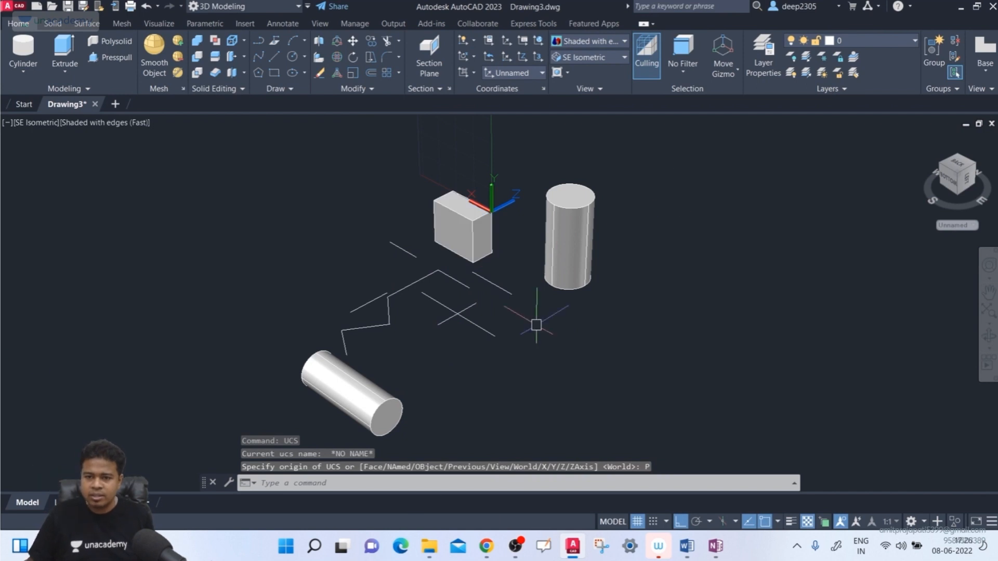
{"action": "type", "text": "ucs"}
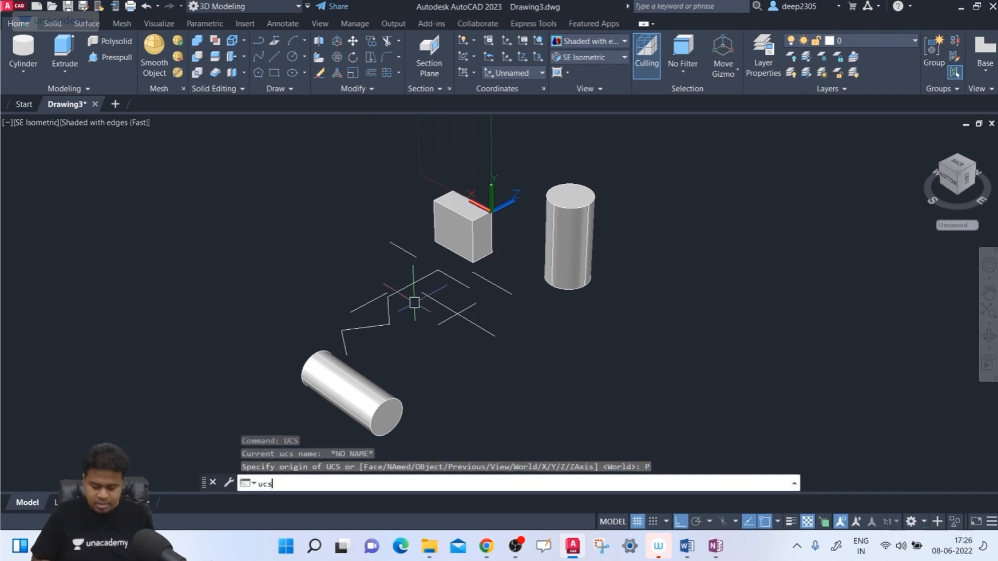
{"action": "key", "text": "Return"}
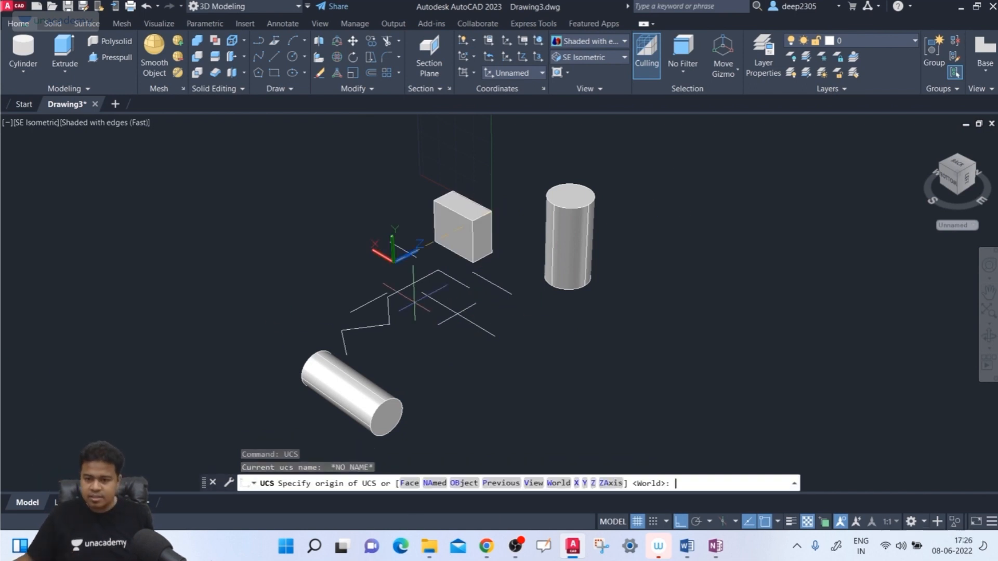
{"action": "left_click", "coordinate": [493, 483]}
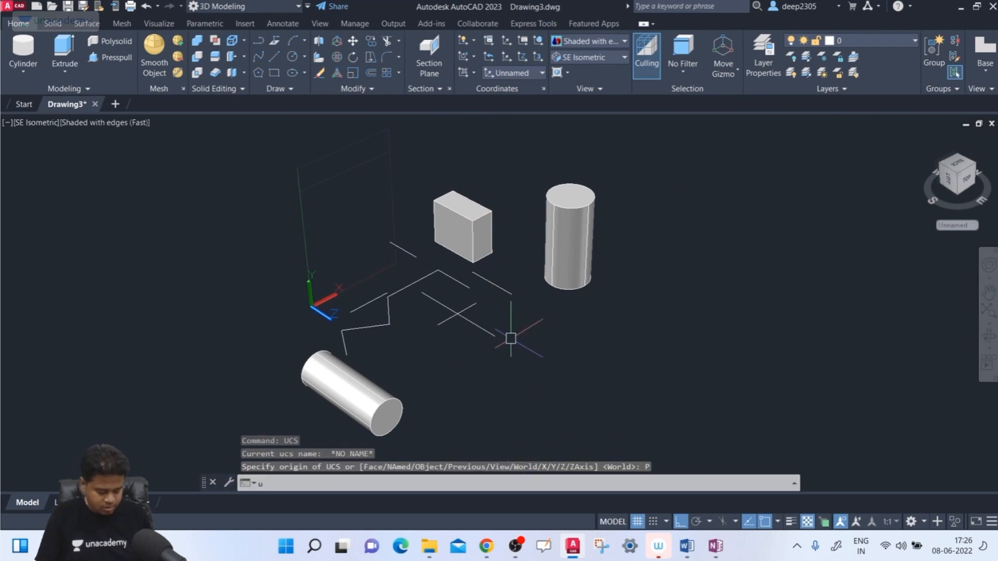
{"action": "type", "text": "u"}
{"action": "key", "text": "Return"}
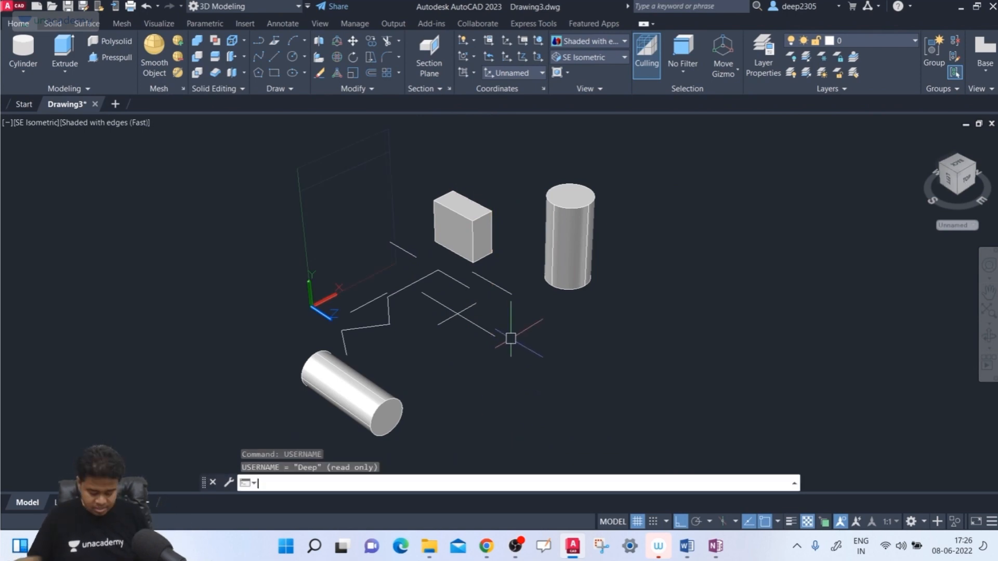
{"action": "type", "text": "ucs"}
{"action": "key", "text": "Return"}
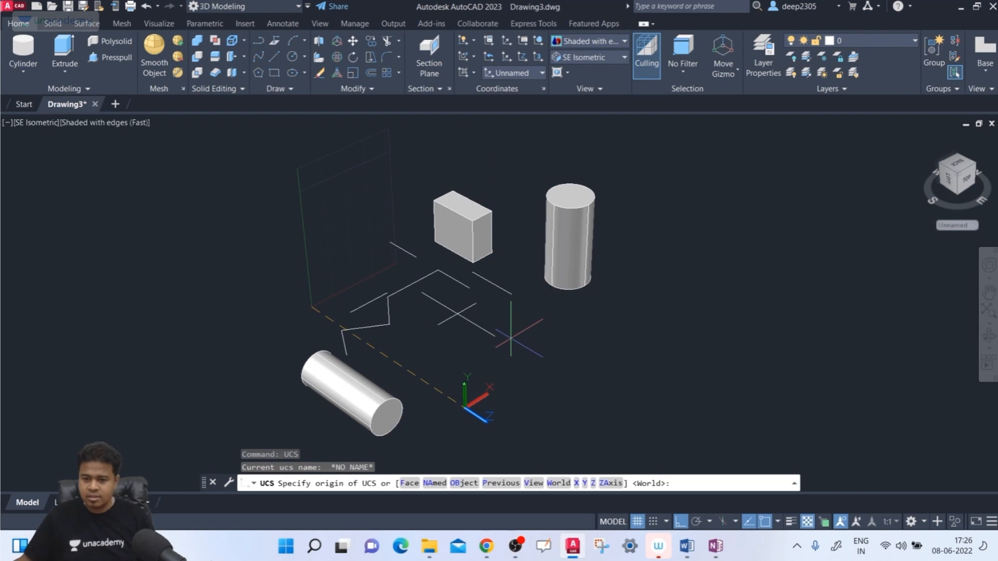
{"action": "left_click", "coordinate": [502, 483]}
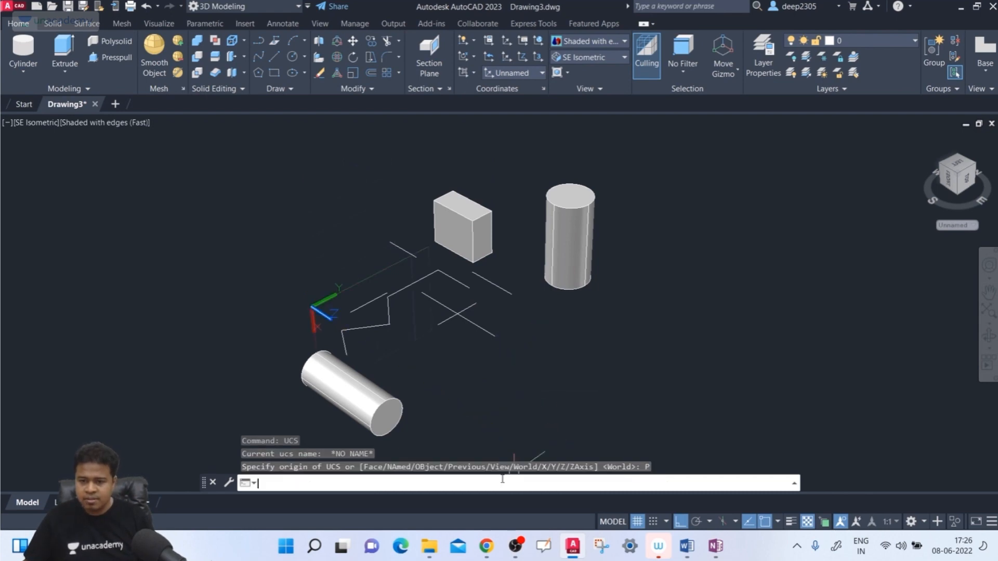
{"action": "key", "text": "Return"}
{"action": "left_click", "coordinate": [497, 483]}
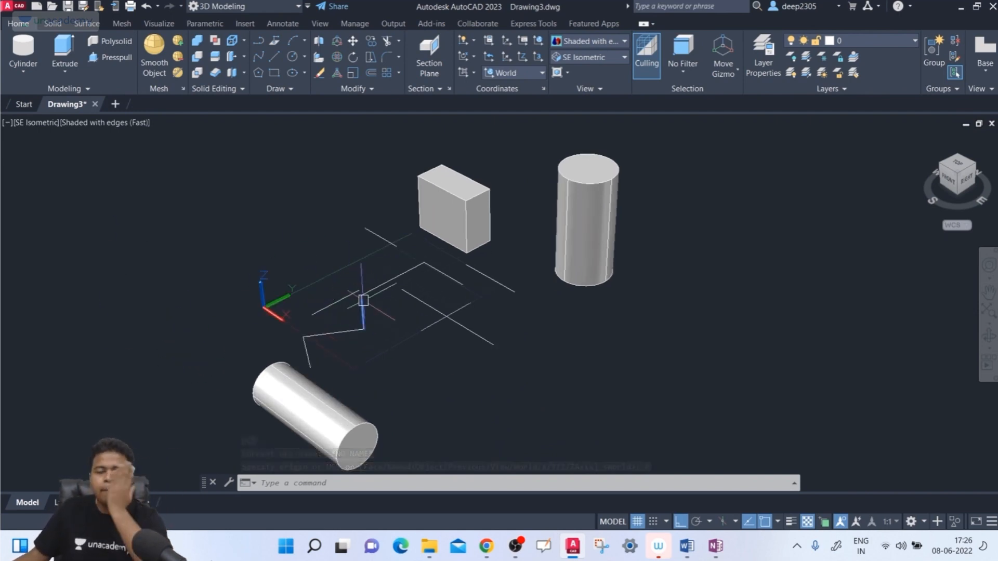
{"action": "left_click", "coordinate": [24, 69]}
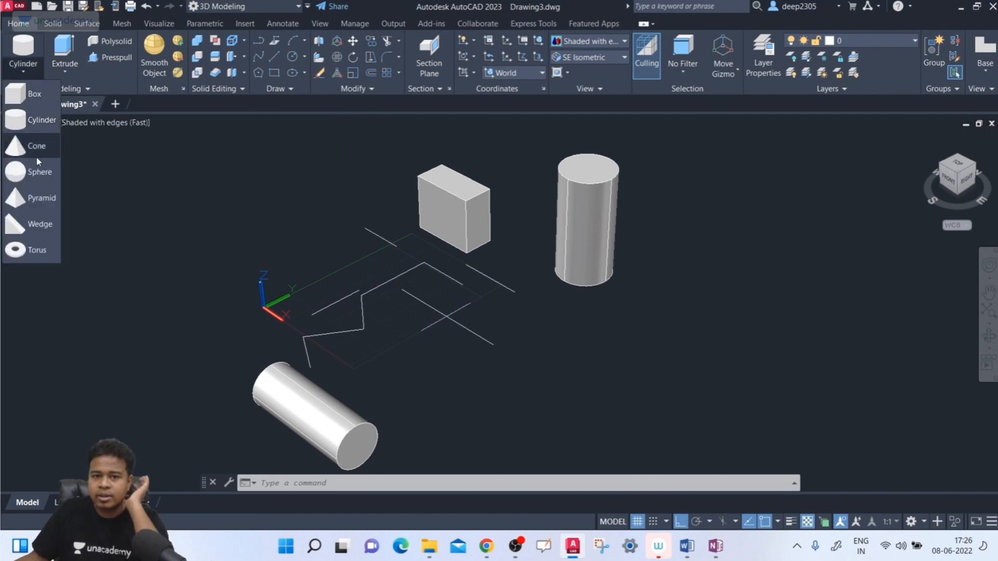
{"action": "key", "text": "ctrl"}
{"action": "left_click", "coordinate": [35, 227]}
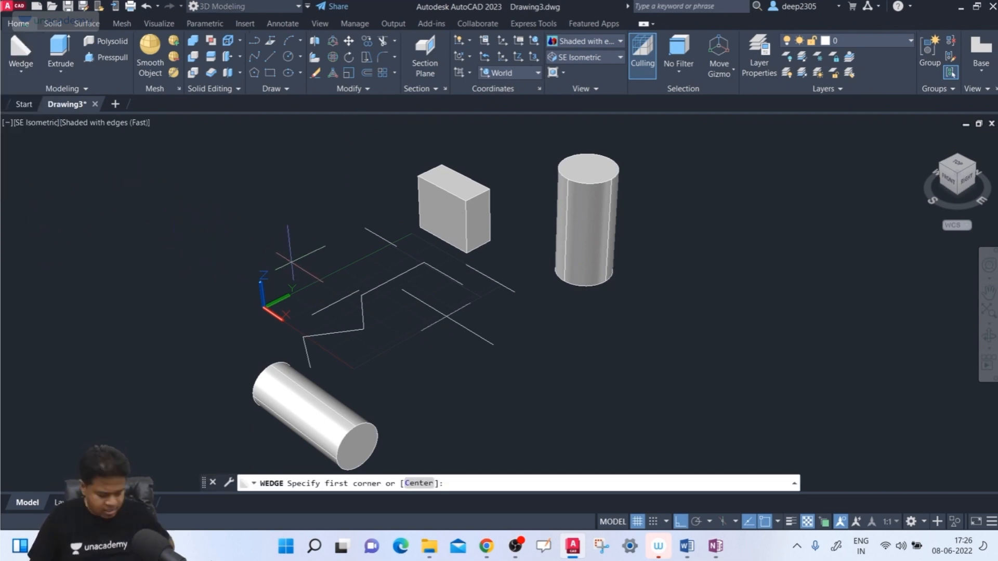
{"action": "key", "text": "Escape"}
- Erase the zigzag line segments between the UCS icon and the crossing lines, together with the short line beside them
{"action": "left_click", "coordinate": [397, 271]}
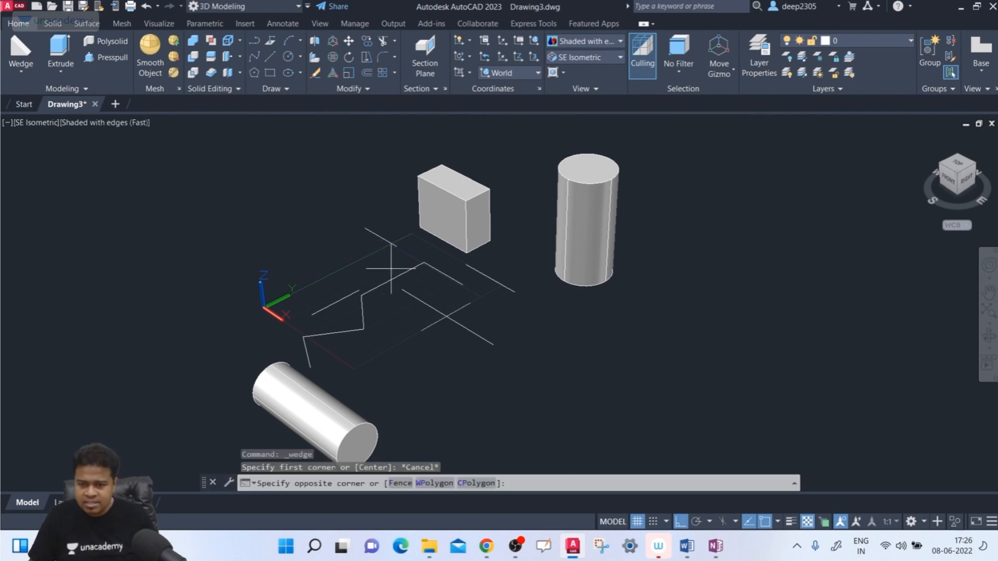
{"action": "left_click", "coordinate": [327, 308]}
{"action": "key", "text": "Delete"}
{"action": "left_click", "coordinate": [360, 311]}
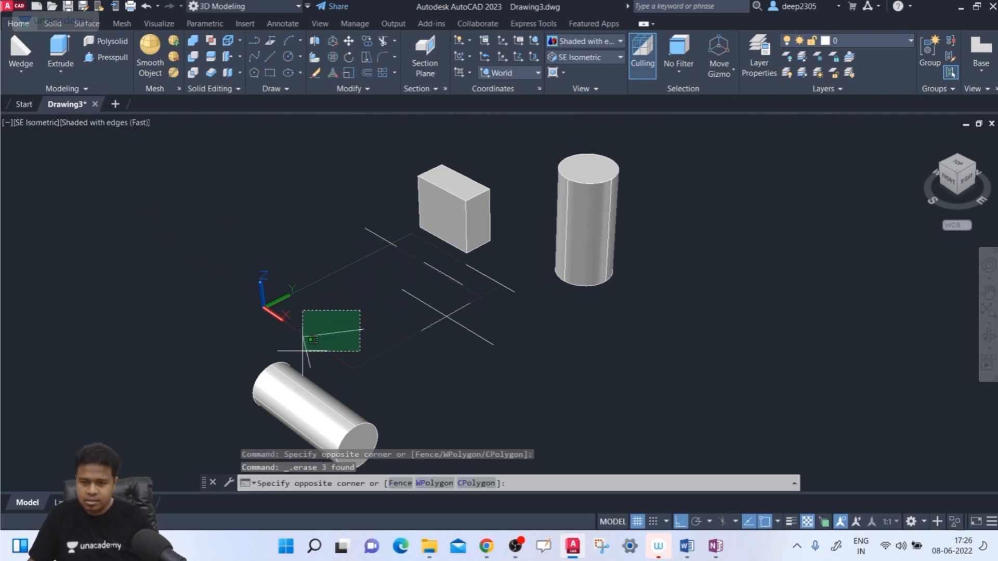
{"action": "left_click", "coordinate": [286, 349]}
{"action": "key", "text": "Delete"}
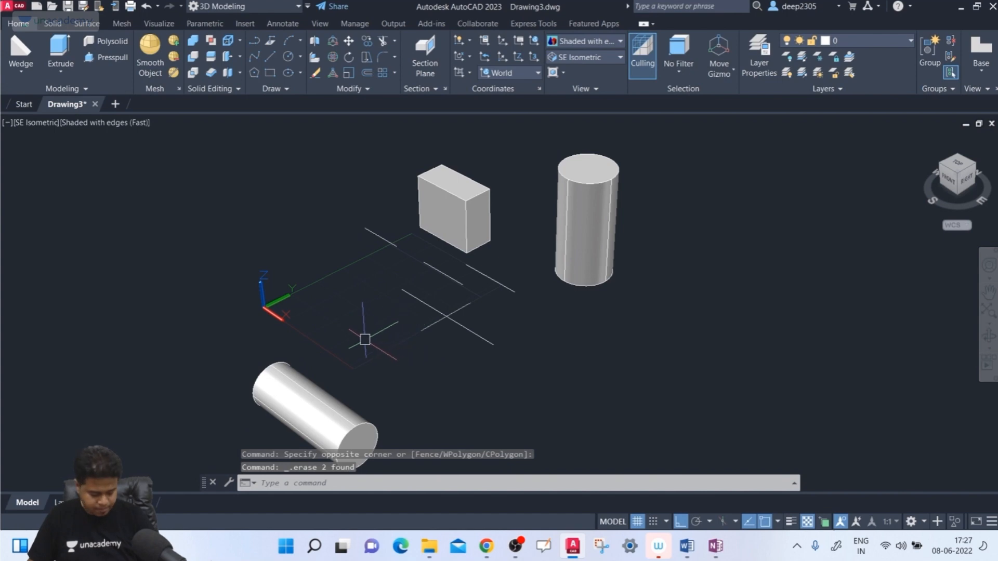
{"action": "type", "text": "w"}
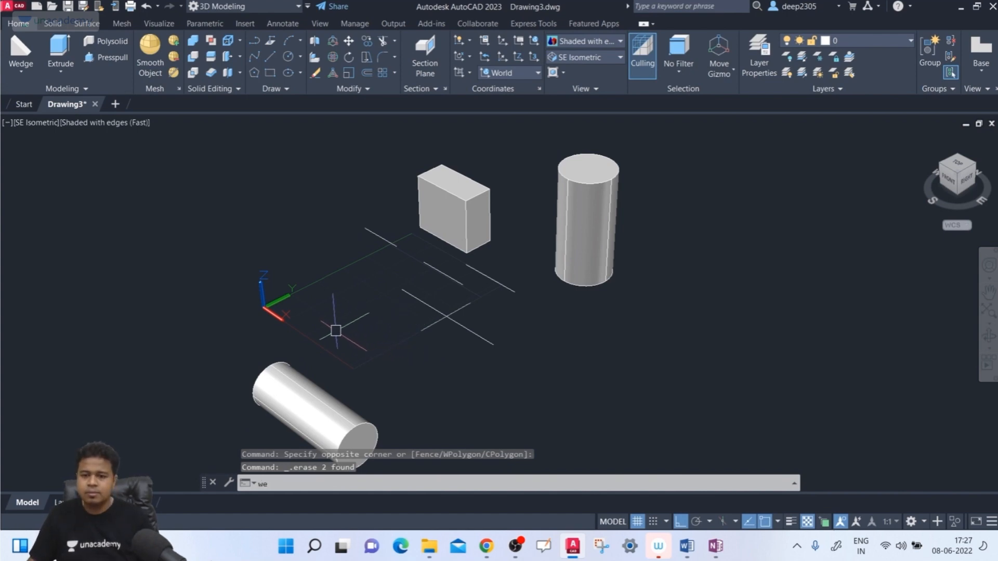
{"action": "type", "text": "e"}
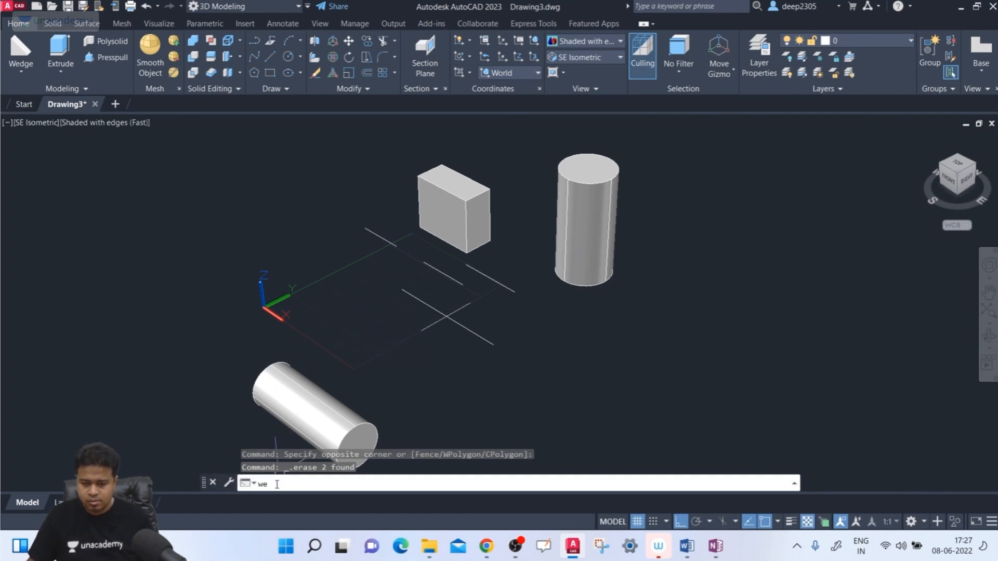
{"action": "key", "text": "Escape"}
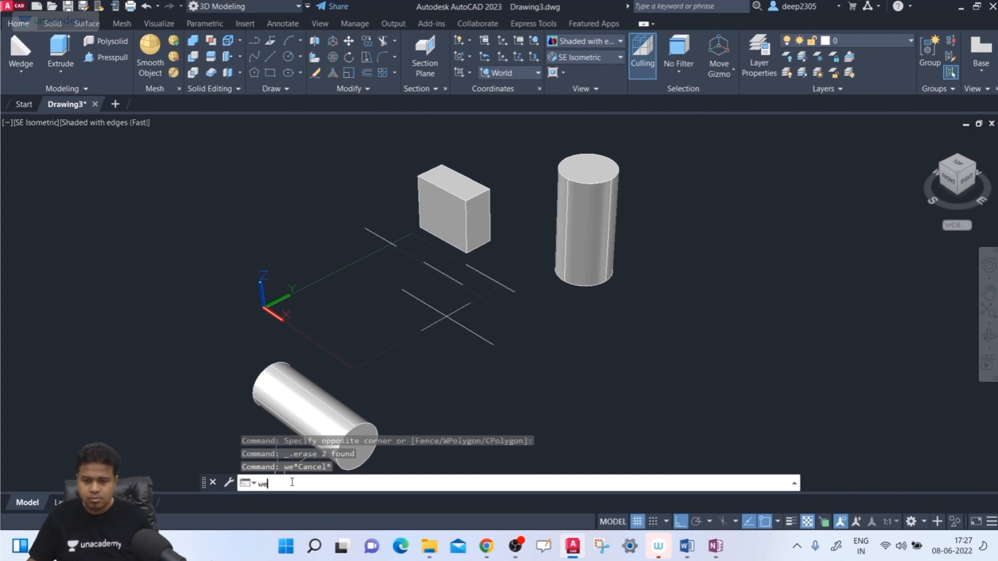
{"action": "type", "text": "wed"}
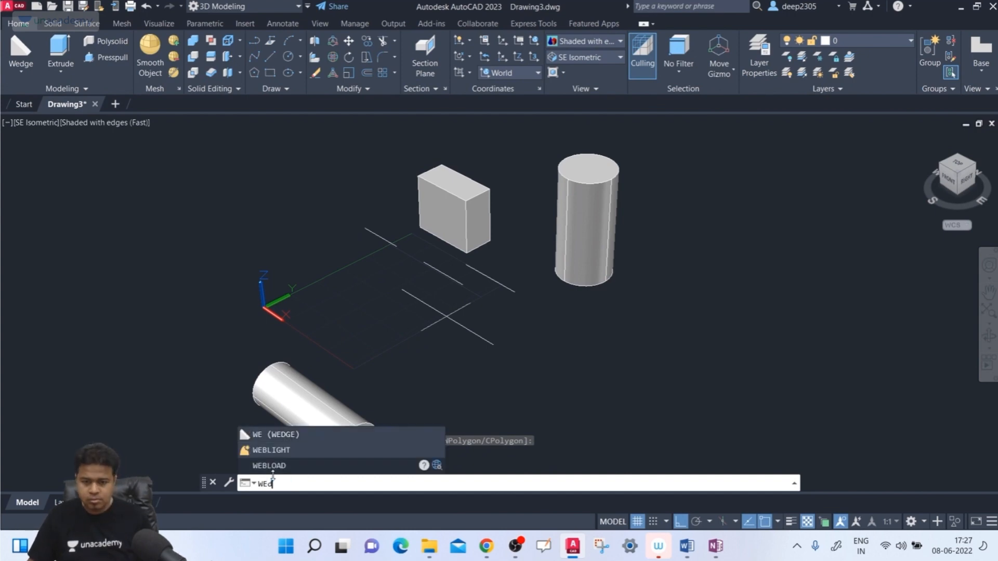
{"action": "key", "text": "BackSpace"}
{"action": "key", "text": "BackSpace"}
{"action": "key", "text": "BackSpace"}
{"action": "type", "text": "VIE"}
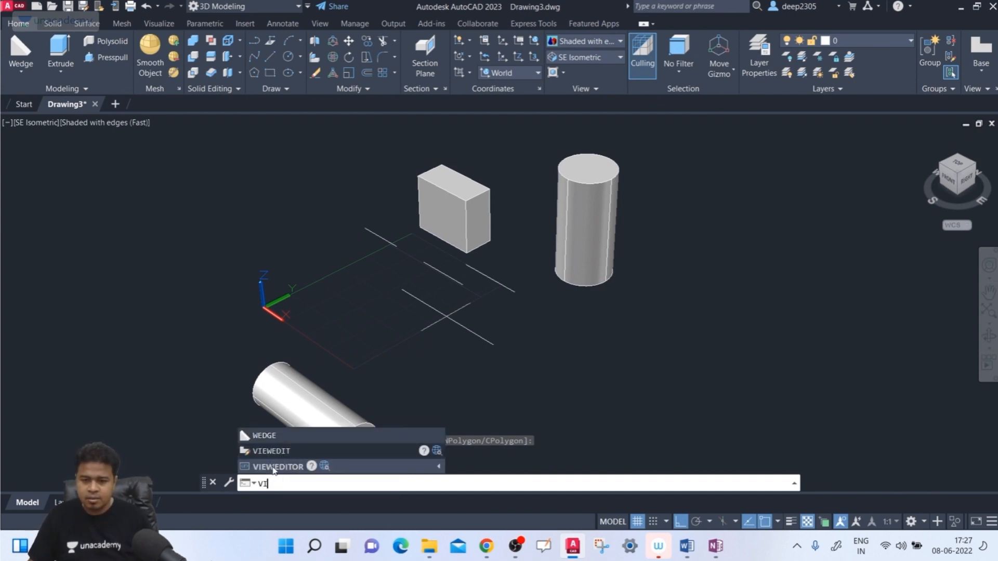
{"action": "key", "text": "BackSpace"}
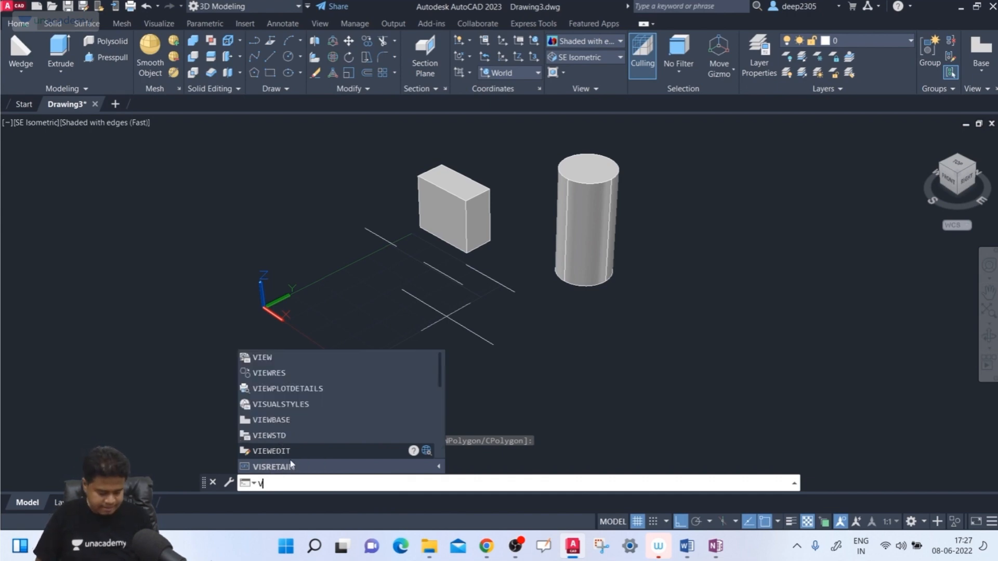
{"action": "key", "text": "BackSpace"}
- Create a wedge on the XY grid between the UCS origin and the box, its long narrow base running along Y and slightly taller than the box
{"action": "key", "text": "Return"}
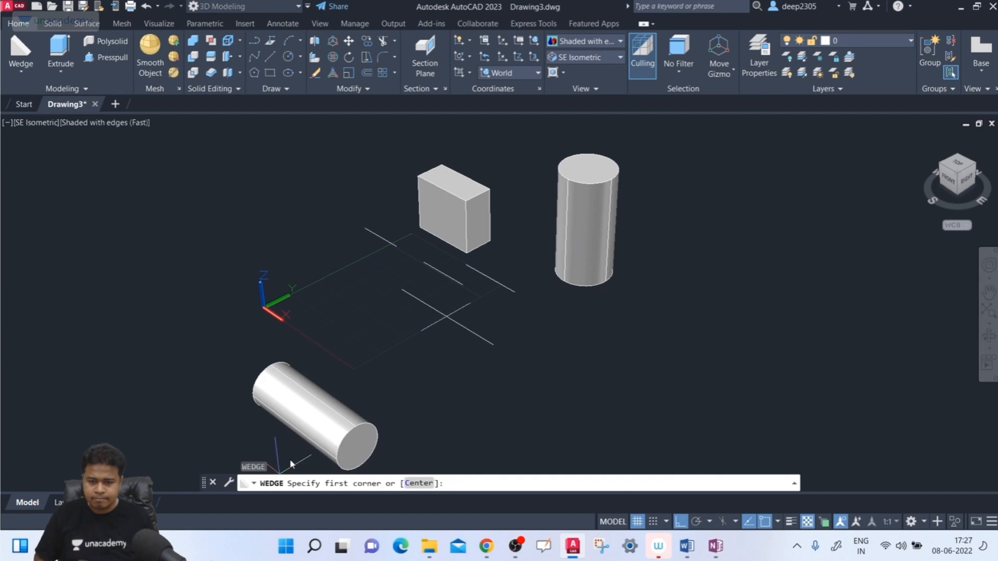
{"action": "scroll", "coordinate": [494, 304], "scroll_direction": "up", "scroll_amount": 2}
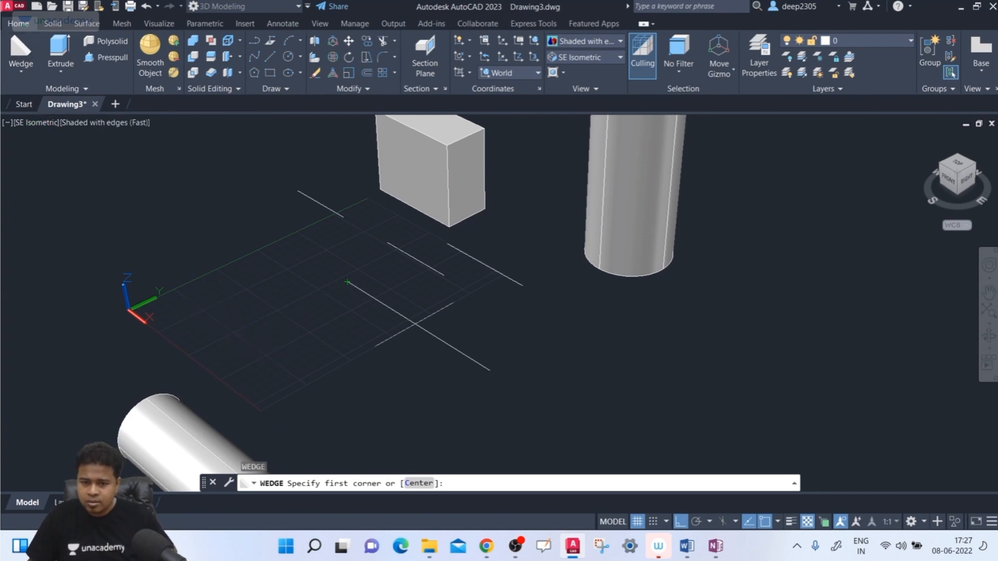
{"action": "left_click", "coordinate": [198, 311]}
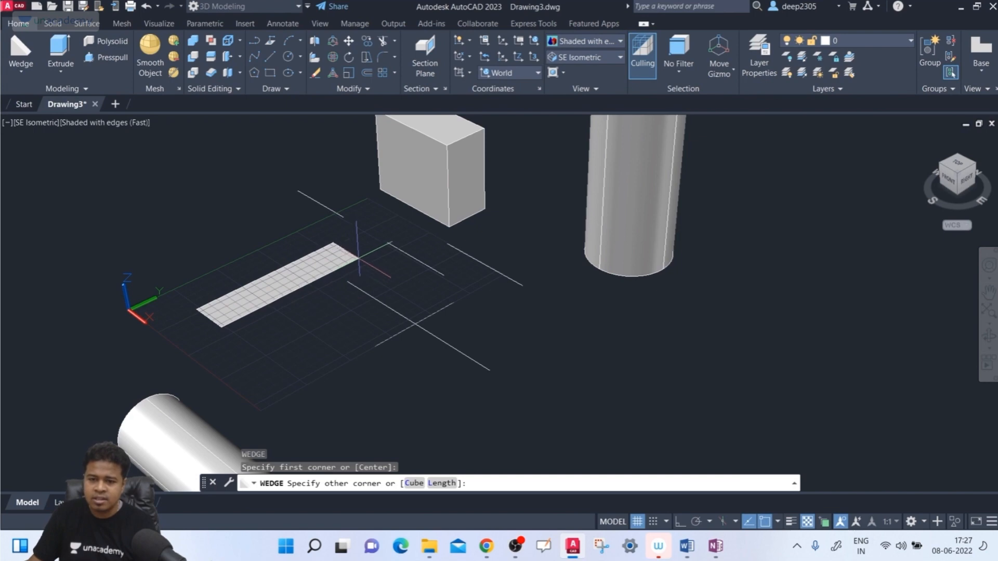
{"action": "left_click", "coordinate": [358, 258]}
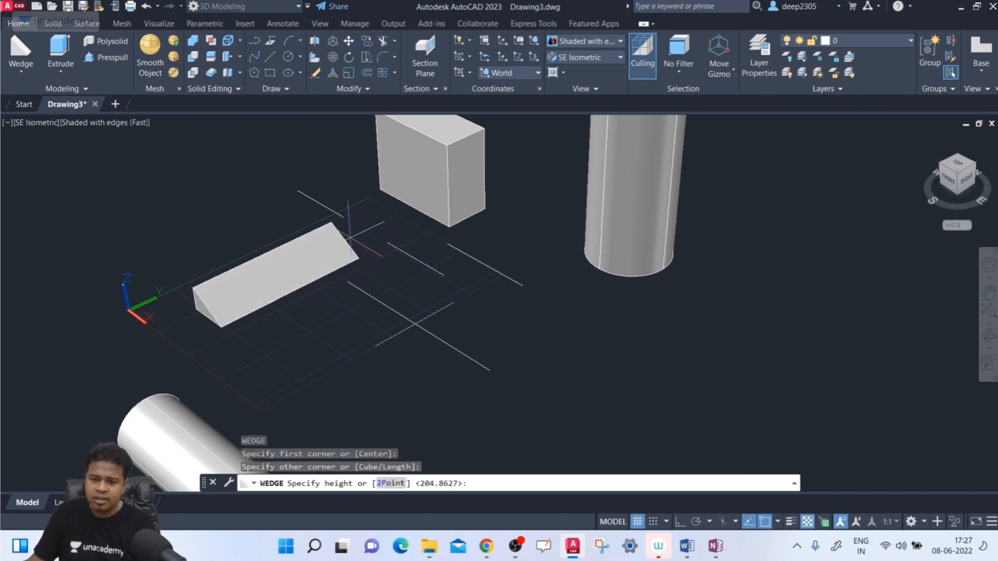
{"action": "middle_click_drag", "start_coordinate": [271, 155], "coordinate": [249, 218]}
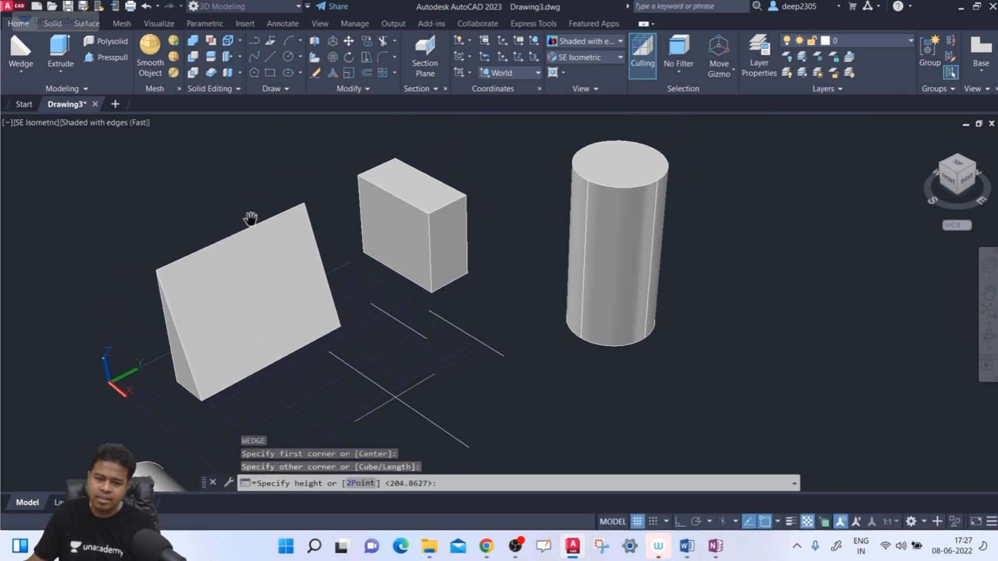
{"action": "left_click", "coordinate": [223, 238]}
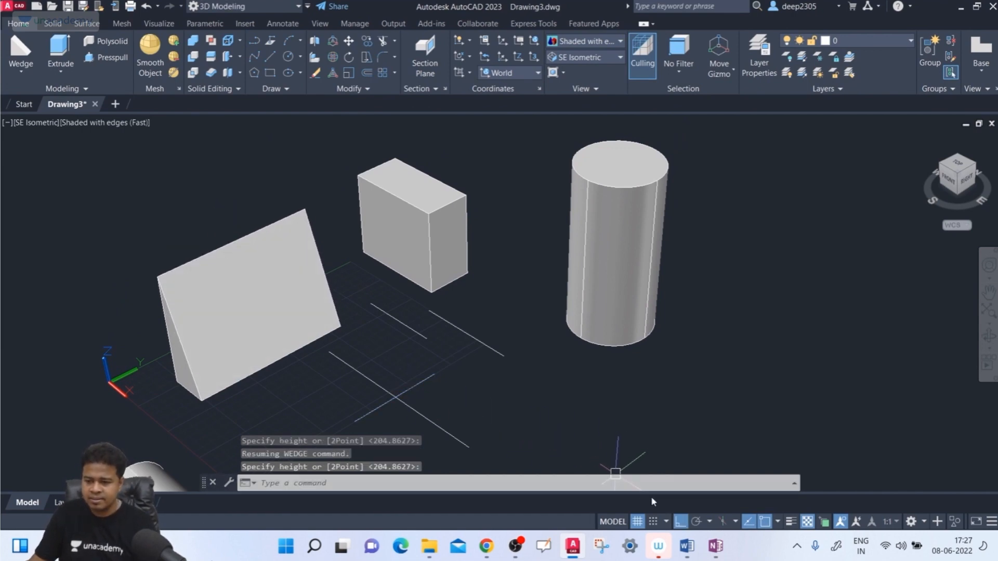
- Switch to OneNote and sketch the sloping and vertical sides of a triangle with the thick red pen on a blank part of the page
{"action": "left_click", "coordinate": [712, 545]}
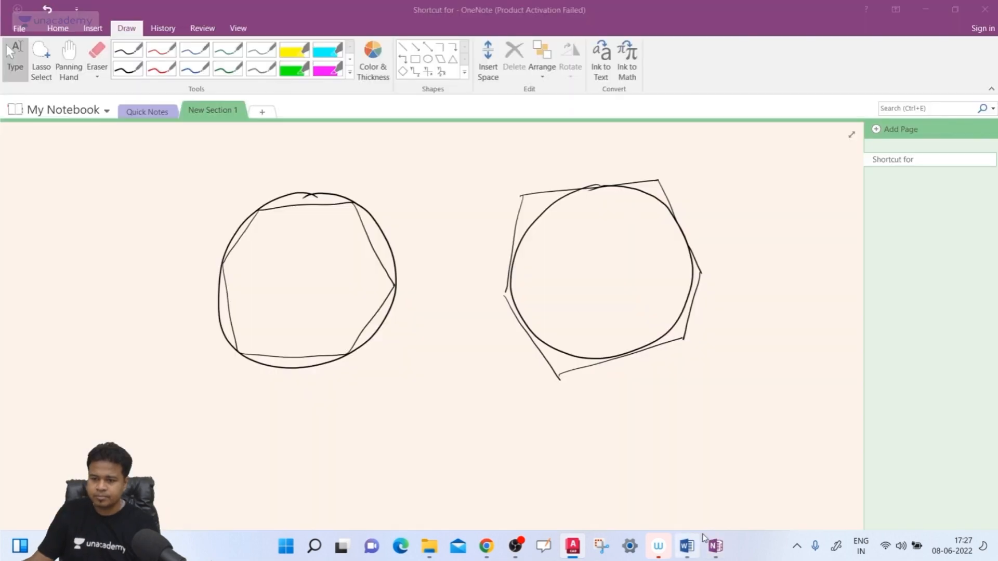
{"action": "left_click", "coordinate": [69, 61]}
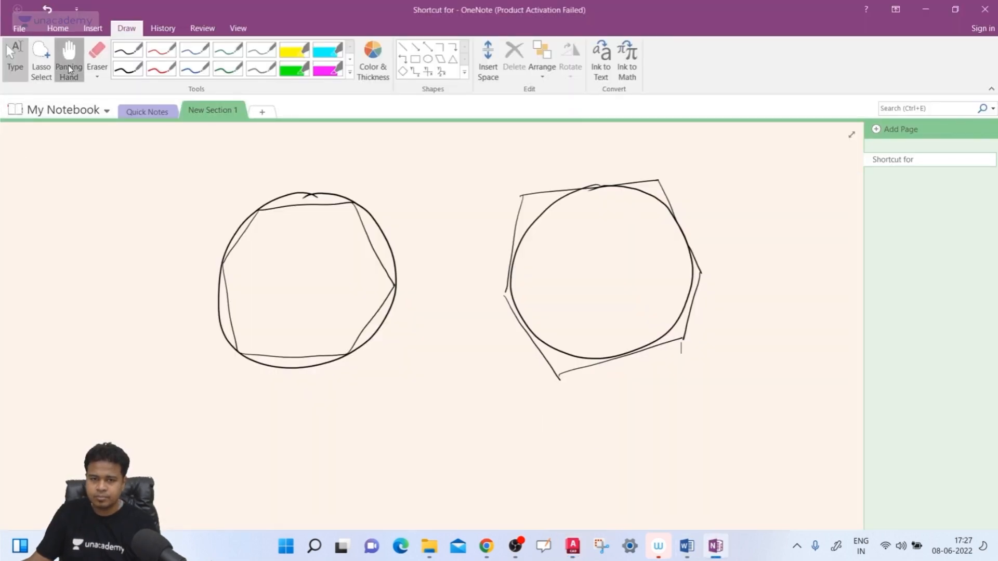
{"action": "mouse_move", "coordinate": [401, 400]}
{"action": "left_mouse_down"}
{"action": "mouse_move", "coordinate": [334, 368]}
{"action": "mouse_move", "coordinate": [318, 282]}
{"action": "left_mouse_up"}
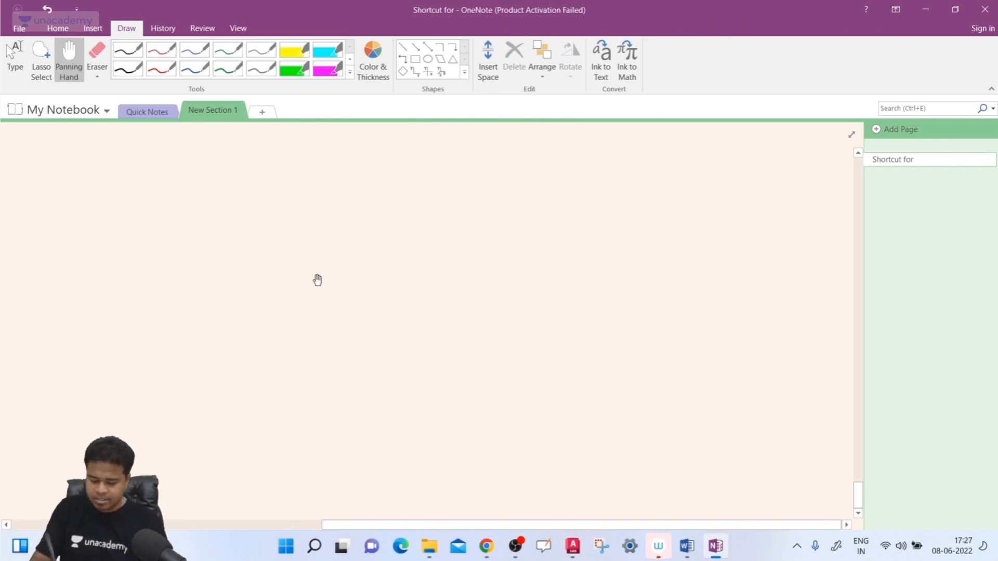
{"action": "left_click", "coordinate": [162, 71]}
{"action": "mouse_move", "coordinate": [419, 337]}
{"action": "left_mouse_down"}
{"action": "mouse_move", "coordinate": [588, 216]}
{"action": "mouse_move", "coordinate": [588, 231]}
{"action": "left_mouse_up"}
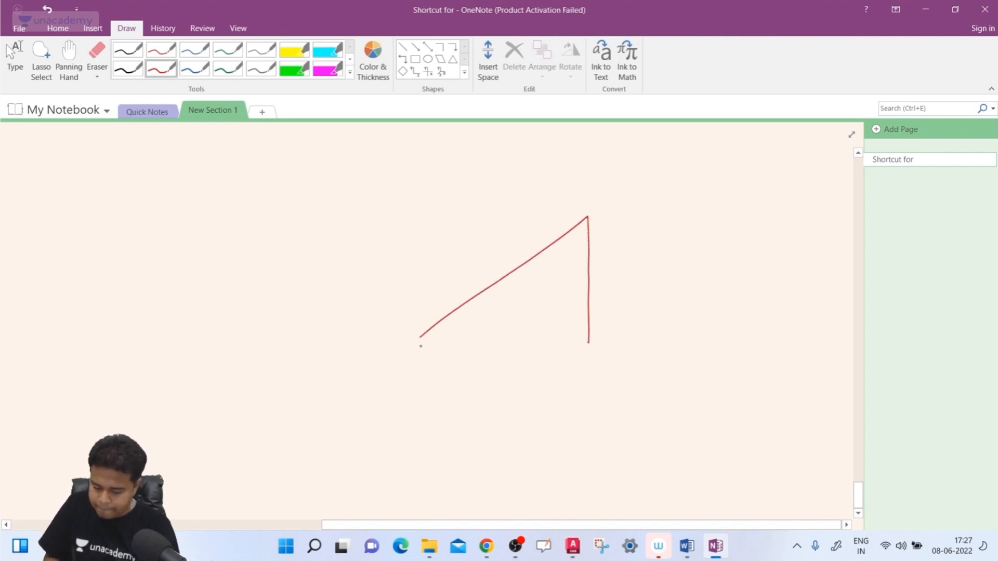
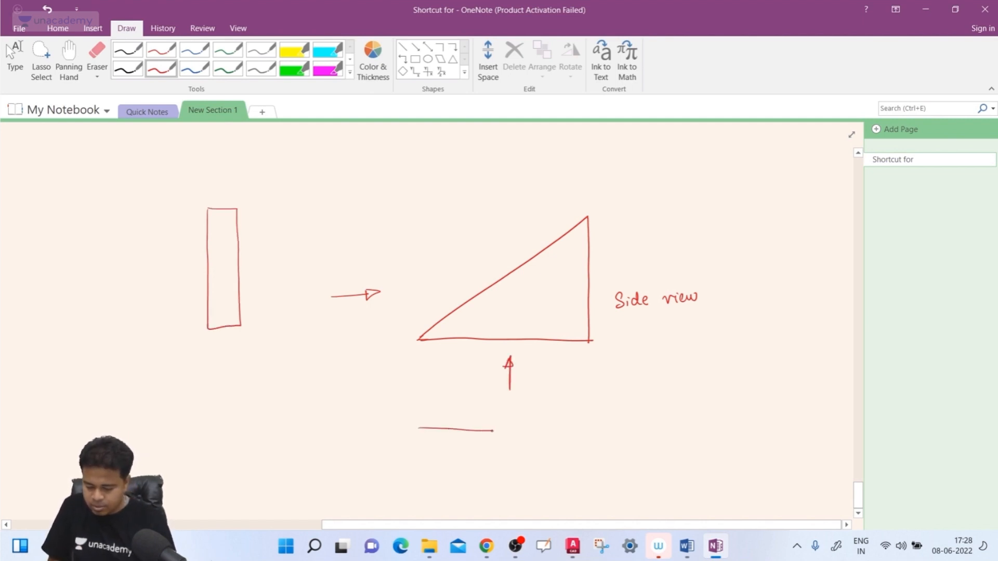
- Draw the elongated rectangle below the triangle and double-underline the word Slant above the sloping side
{"action": "left_click_drag", "start_coordinate": [420, 455], "coordinate": [508, 456]}
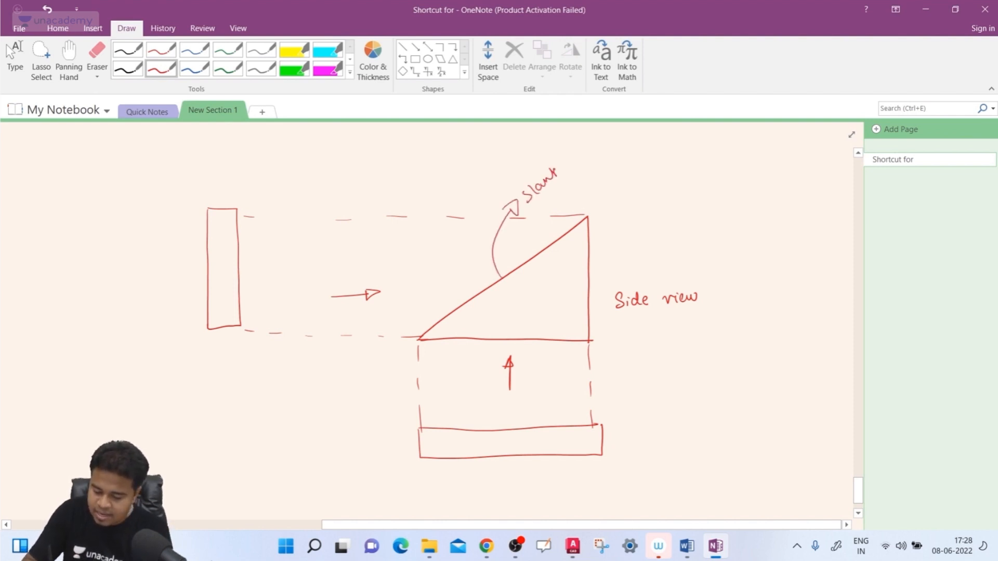
{"action": "left_click_drag", "start_coordinate": [531, 205], "coordinate": [568, 176]}
{"action": "left_click_drag", "start_coordinate": [530, 214], "coordinate": [571, 180]}
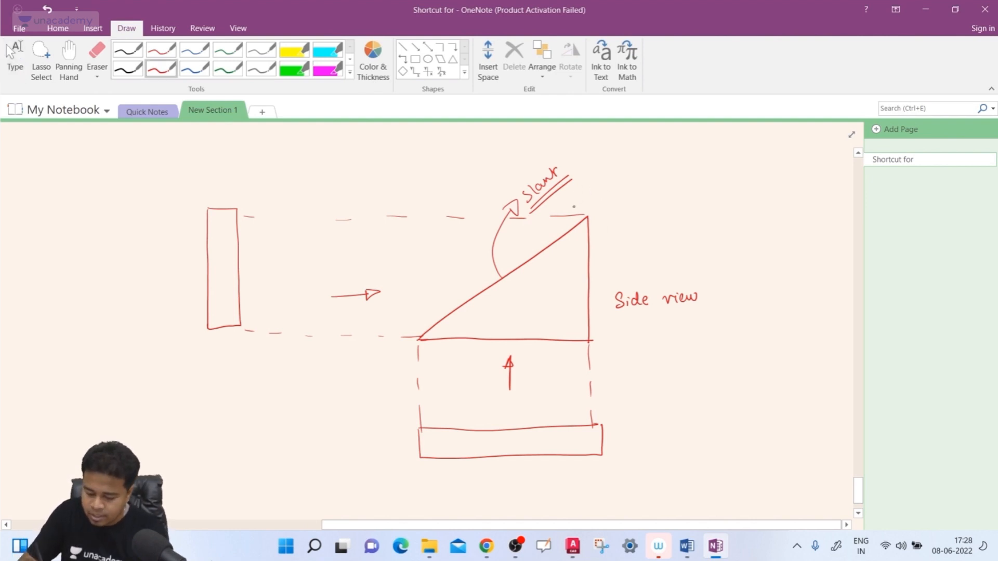
- Sketch a hatched ball at the top of the triangle's slope with an arrow running down along the slope
{"action": "left_click_drag", "start_coordinate": [571, 207], "coordinate": [576, 223]}
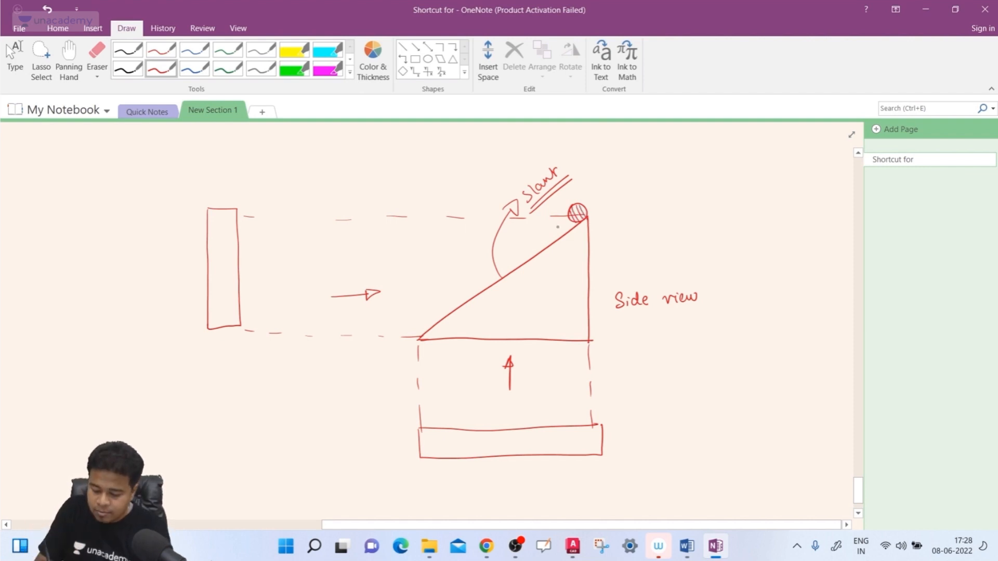
{"action": "left_click_drag", "start_coordinate": [560, 223], "coordinate": [447, 290]}
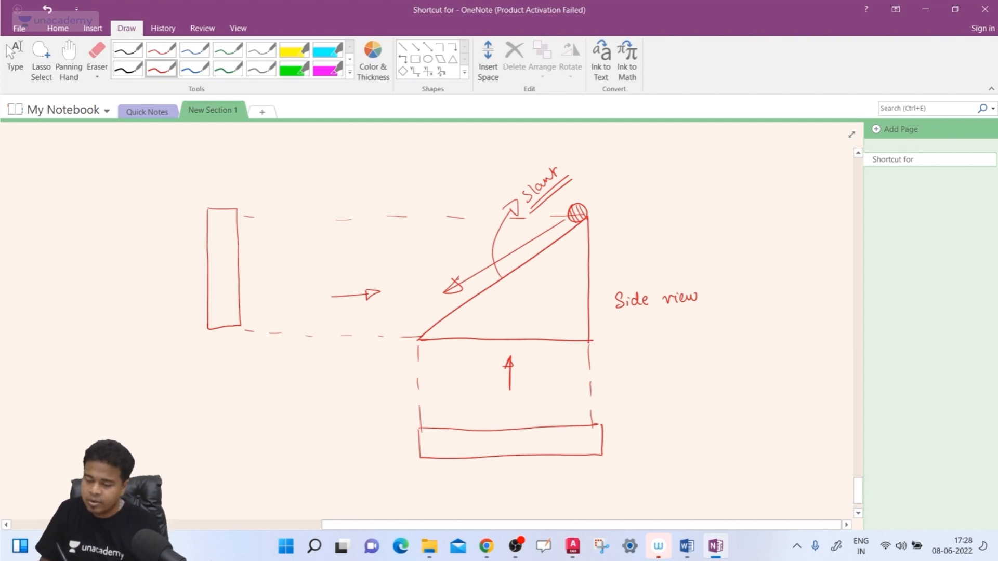
{"action": "key", "text": "Escape"}
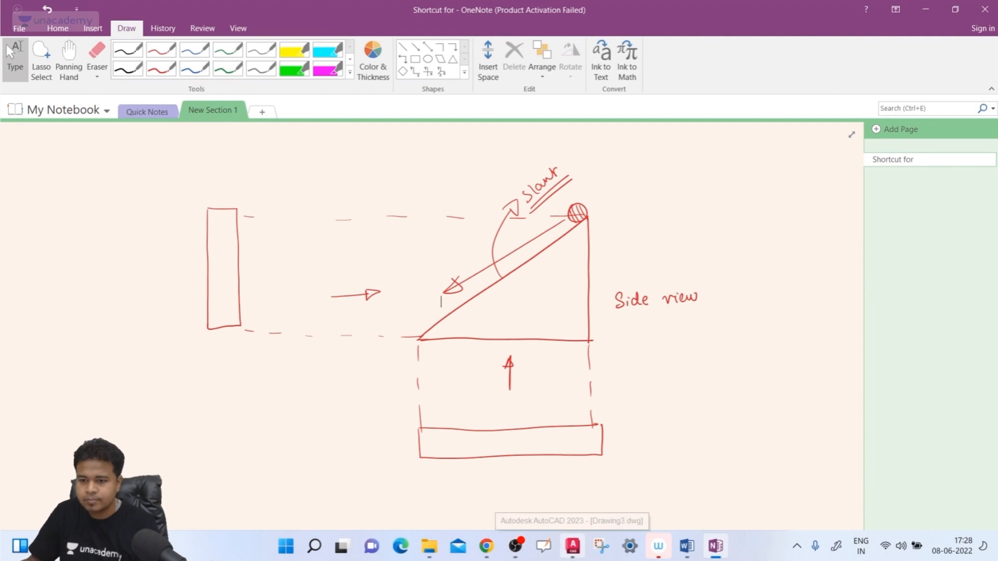
- Switch to AutoCAD and erase the wedge between the UCS origin and the box
{"action": "left_click", "coordinate": [574, 547]}
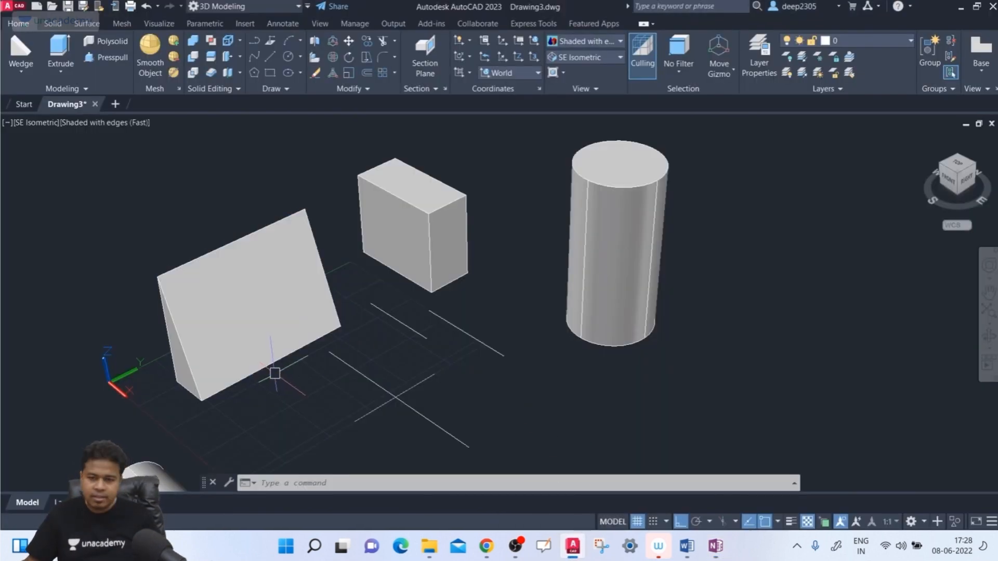
{"action": "middle_click_drag", "start_coordinate": [272, 374], "coordinate": [308, 339], "text": "shift"}
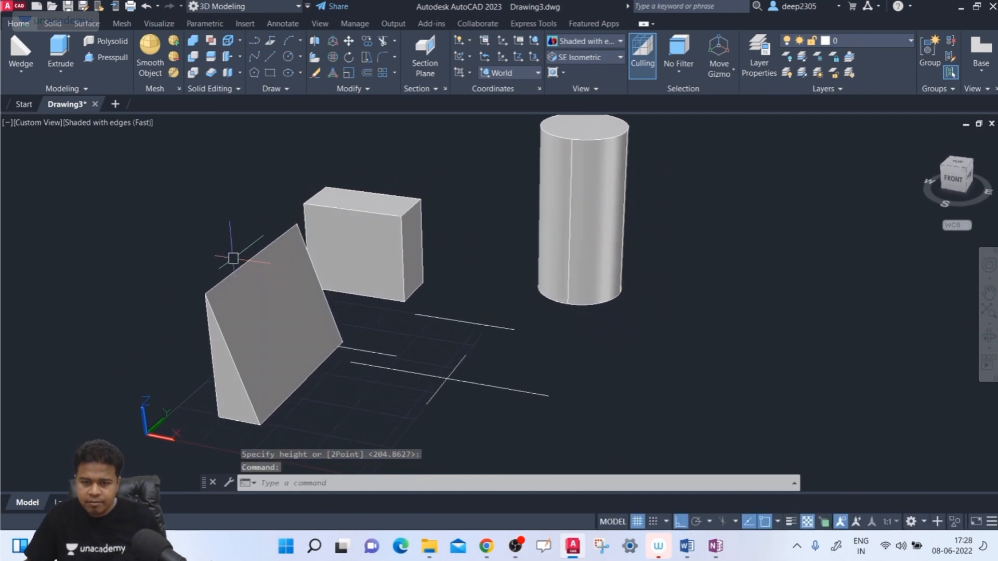
{"action": "scroll", "coordinate": [233, 258], "scroll_direction": "up", "scroll_amount": 1}
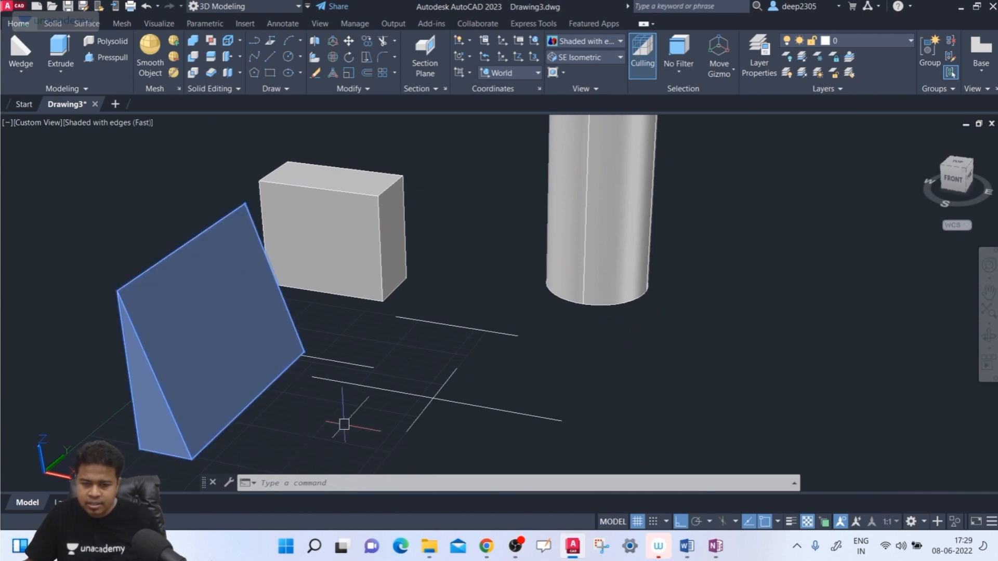
{"action": "scroll", "coordinate": [302, 380], "scroll_direction": "down", "scroll_amount": 2}
{"action": "scroll", "coordinate": [281, 393], "scroll_direction": "up", "scroll_amount": 1}
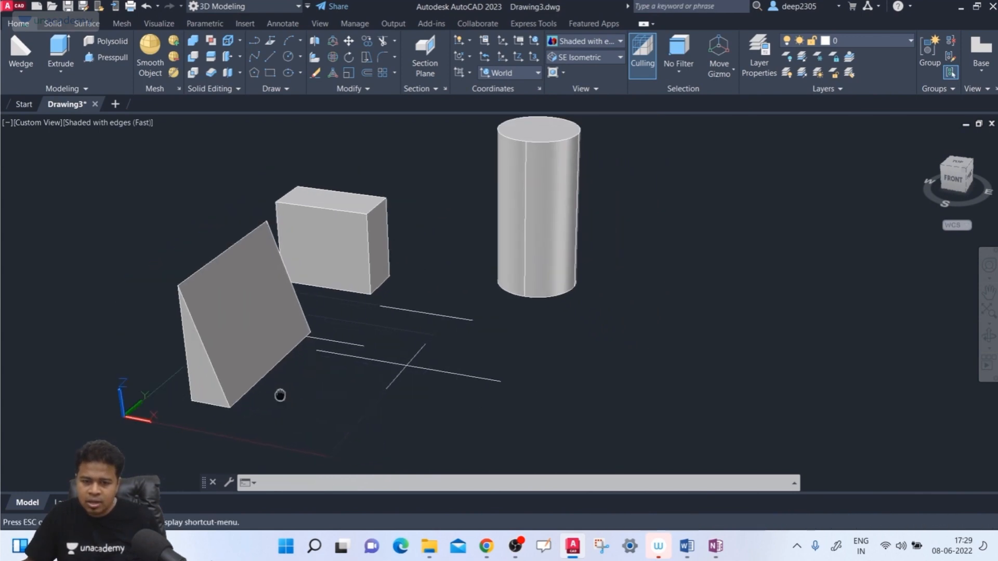
{"action": "middle_click_drag", "start_coordinate": [299, 379], "coordinate": [223, 407], "text": "shift"}
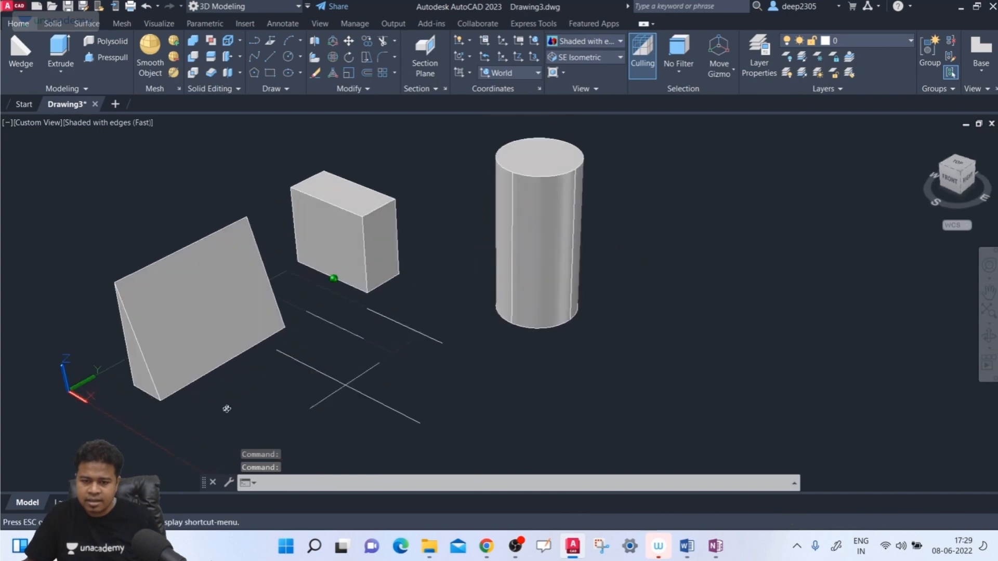
{"action": "left_click", "coordinate": [183, 350]}
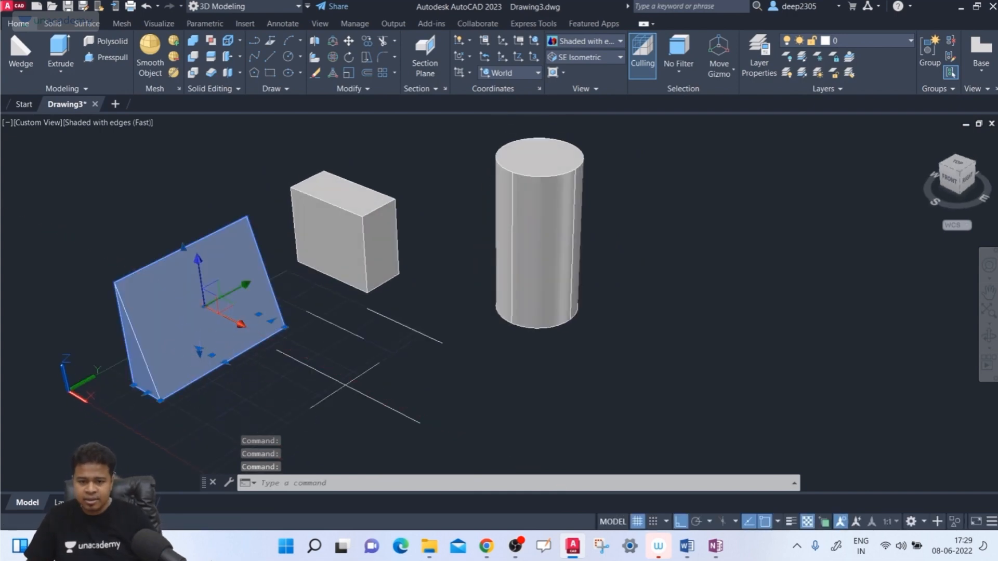
{"action": "key", "text": "Delete"}
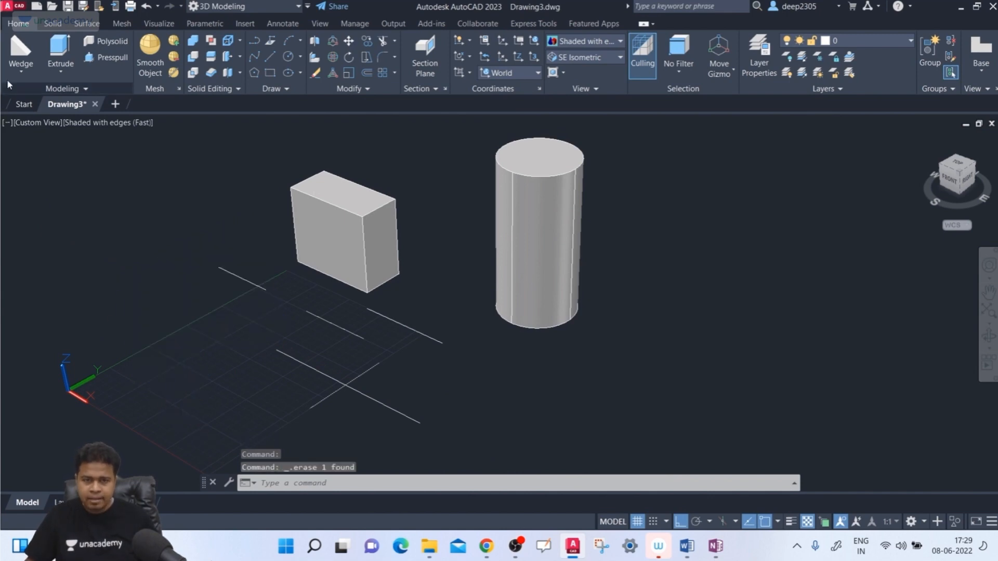
- Create a wedge on the XY grid near the UCS origin, its long narrow base along X and its slope descending away from the origin
{"action": "left_click", "coordinate": [20, 49]}
{"action": "left_click", "coordinate": [146, 380]}
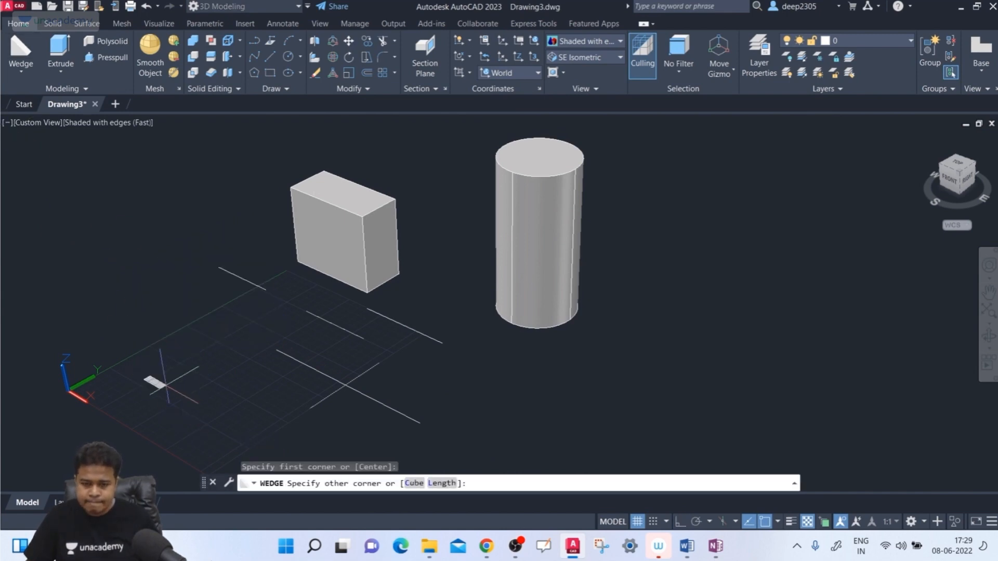
{"action": "left_click", "coordinate": [285, 425]}
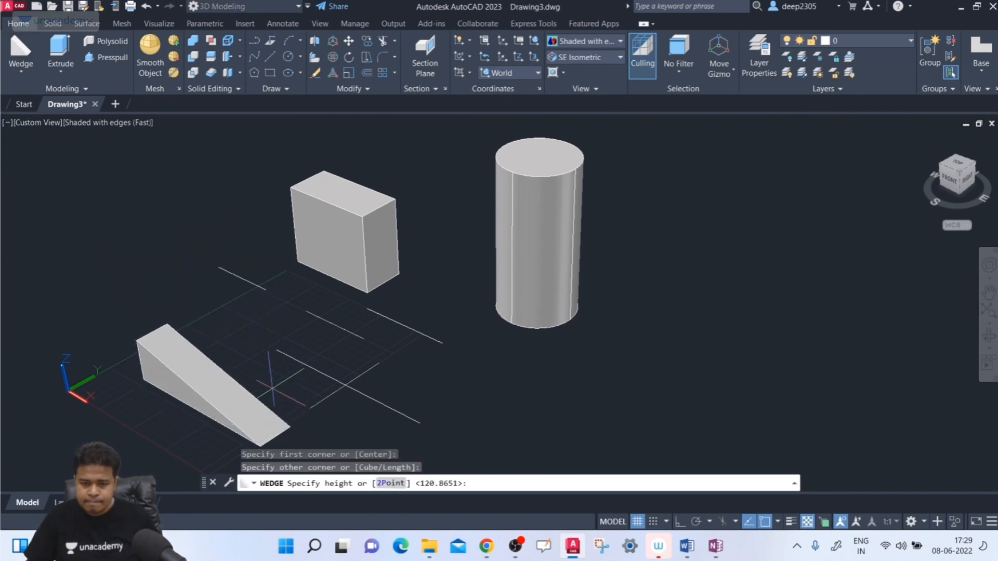
{"action": "left_click", "coordinate": [286, 293]}
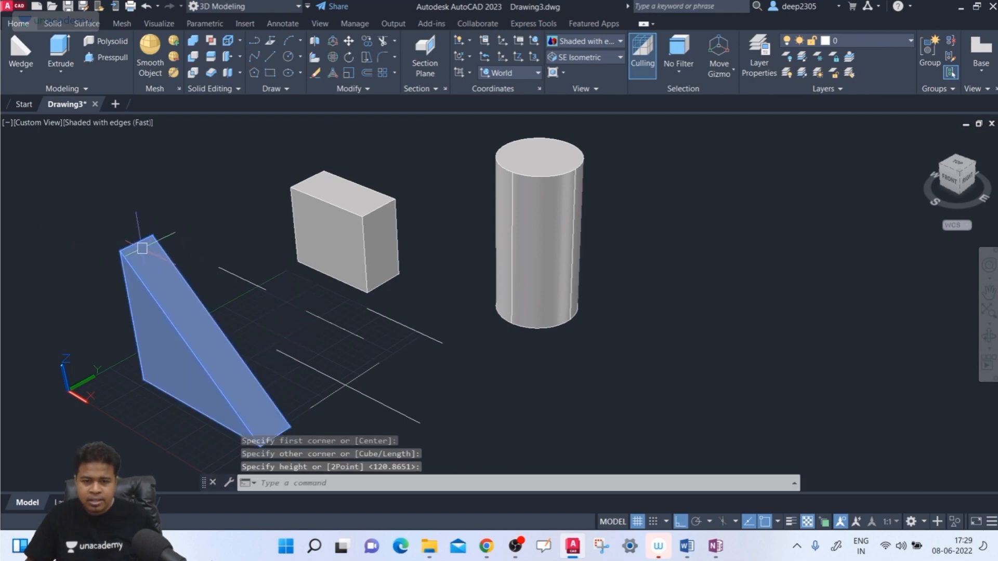
{"action": "left_click", "coordinate": [213, 363]}
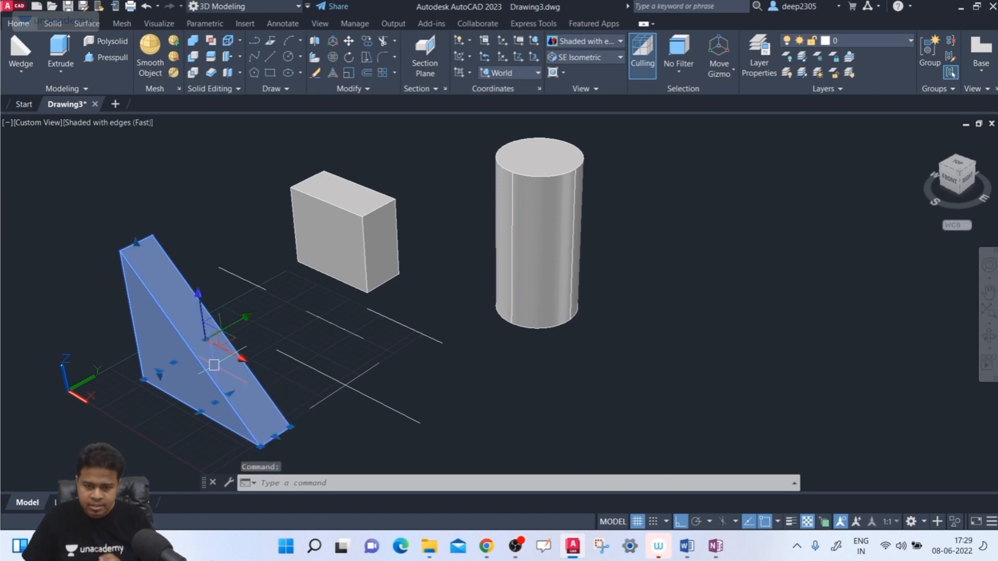
{"action": "key", "text": "Escape"}
- Erase the box and the upright cylinder together
{"action": "scroll", "coordinate": [500, 312], "scroll_direction": "down", "scroll_amount": 2}
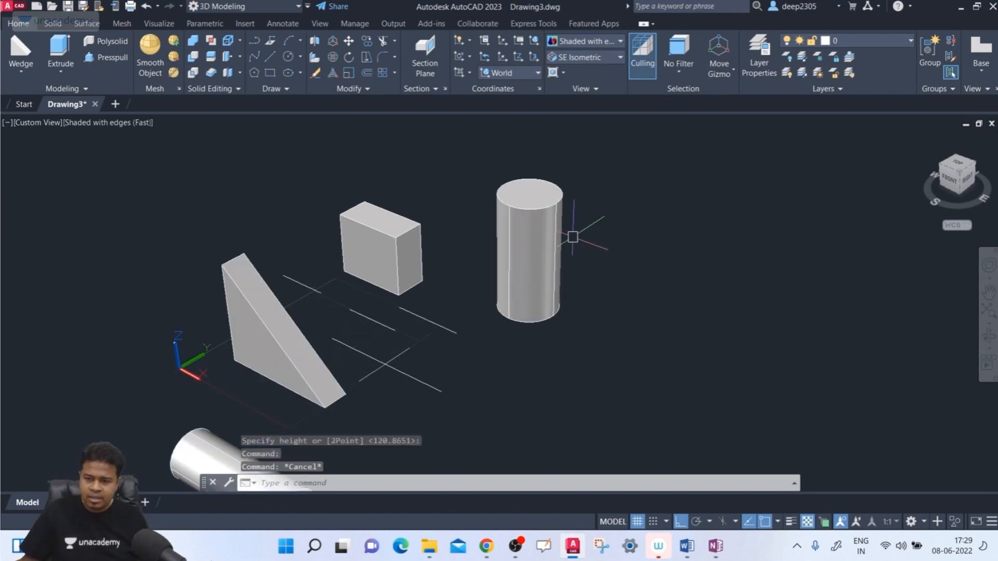
{"action": "left_click", "coordinate": [630, 226]}
{"action": "left_click", "coordinate": [294, 273]}
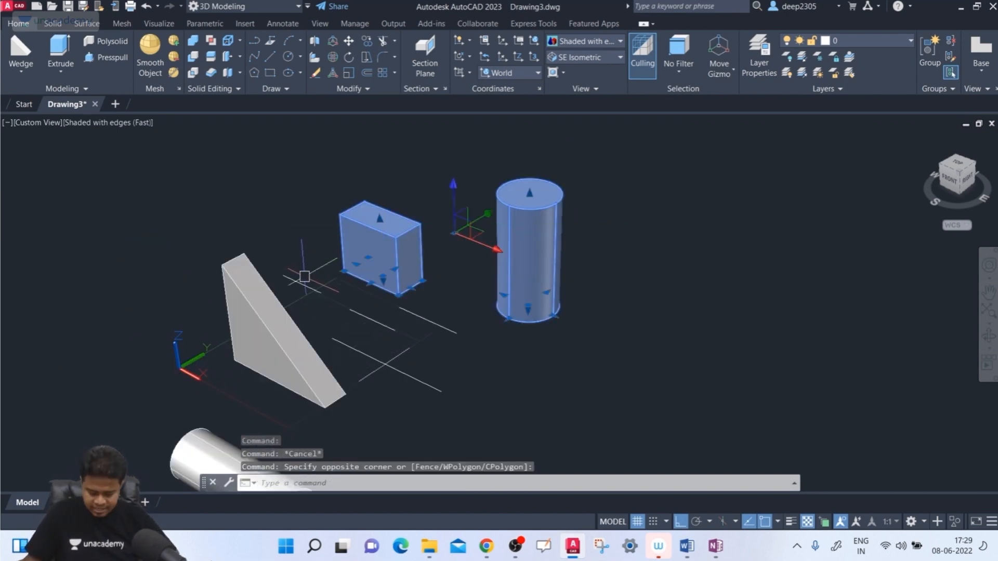
{"action": "key", "text": "Delete"}
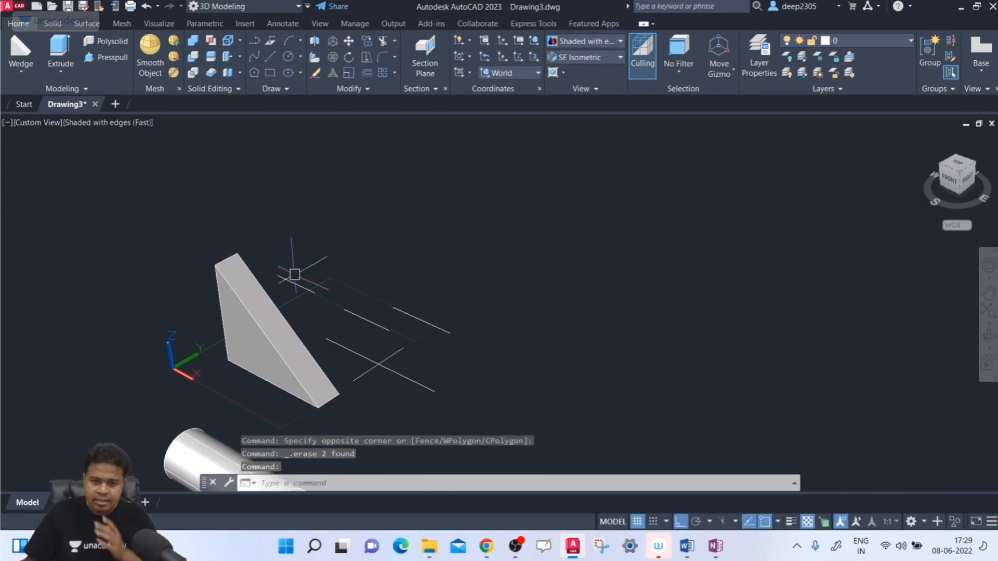
{"action": "type", "text": "ucs"}
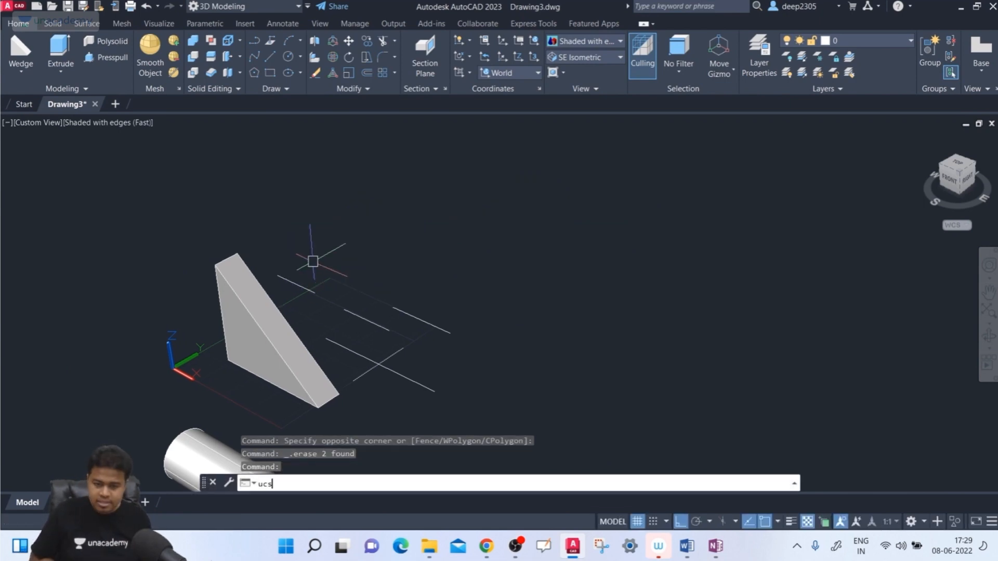
{"action": "key", "text": "Return"}
{"action": "key", "text": "Escape"}
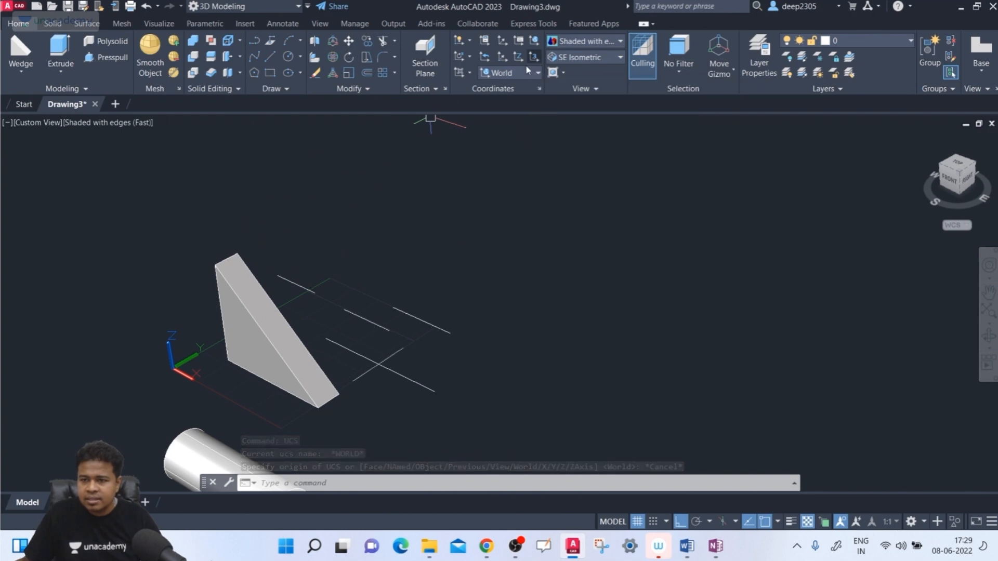
- Turn Ortho off and rotate the UCS 90 degrees about its Y axis
{"action": "type", "text": "uc"}
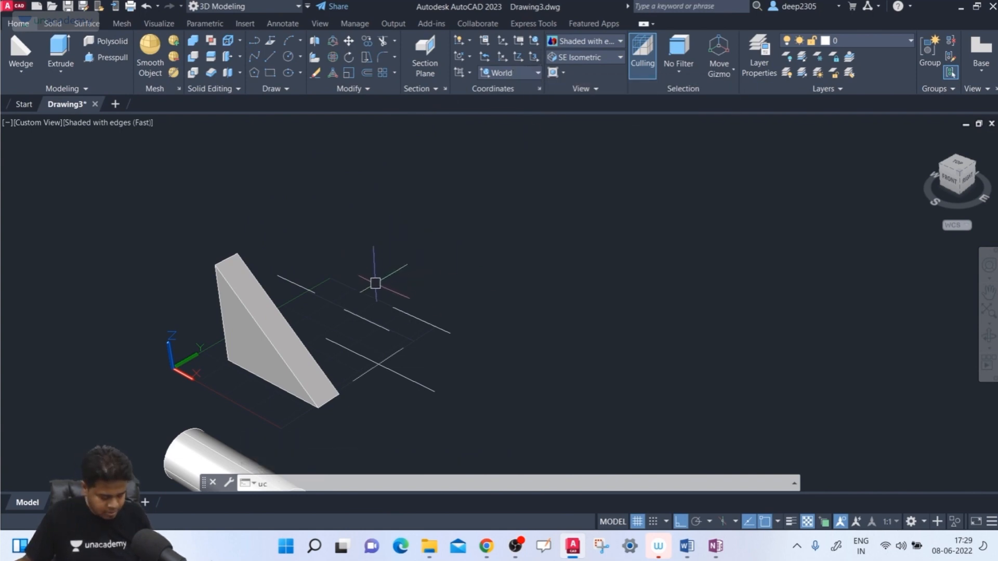
{"action": "type", "text": "s"}
{"action": "key", "text": "Return"}
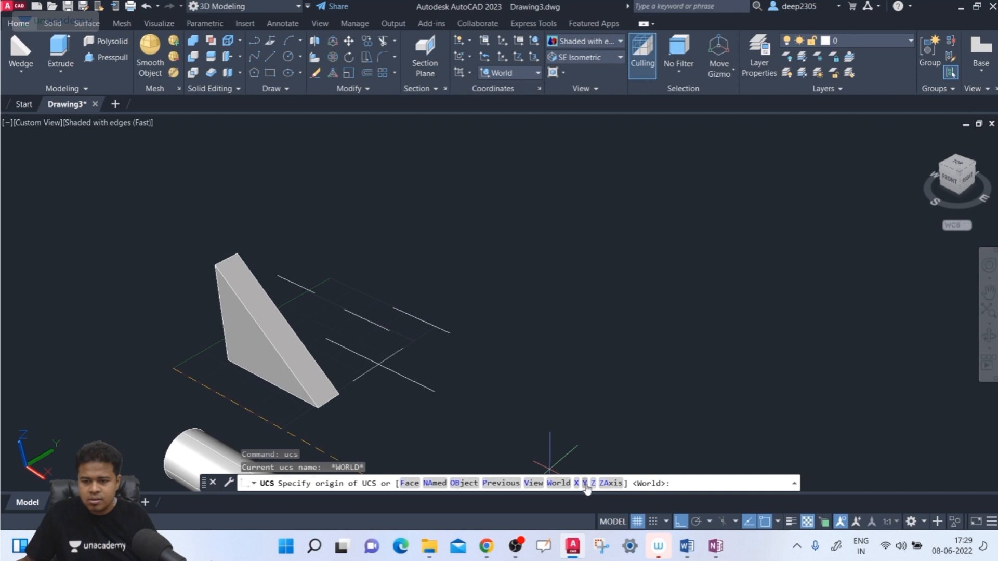
{"action": "left_click", "coordinate": [586, 483]}
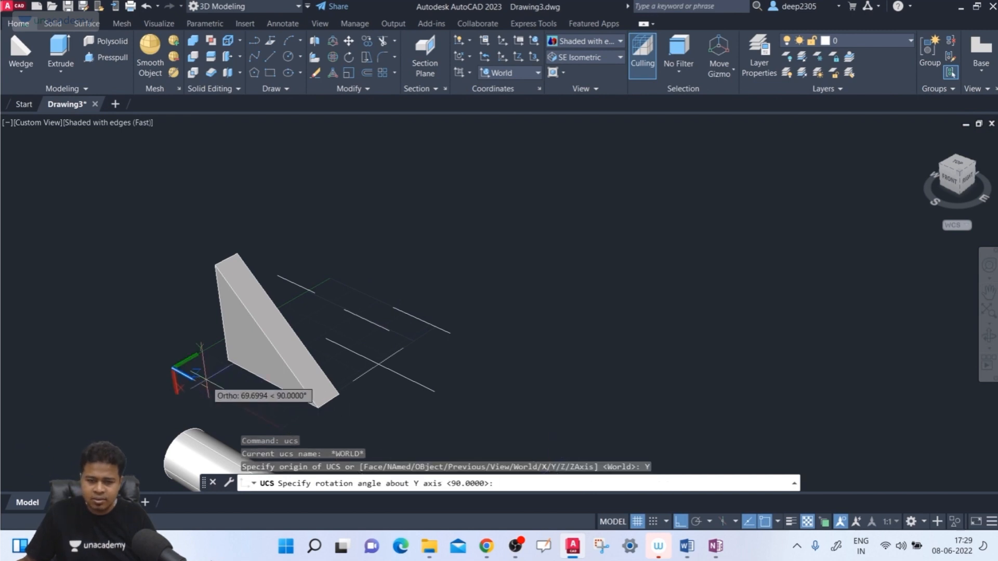
{"action": "middle_click_drag", "start_coordinate": [209, 398], "coordinate": [188, 282]}
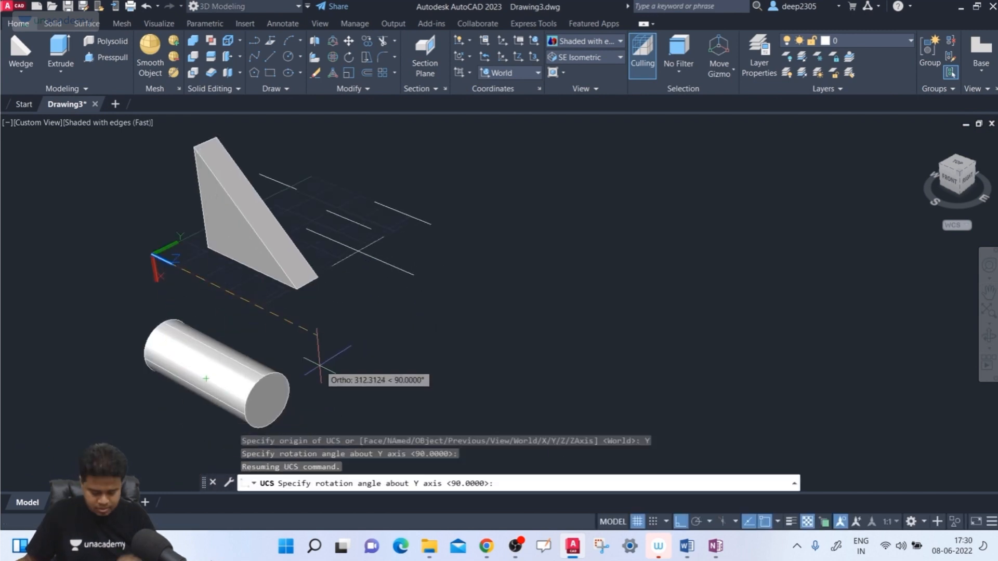
{"action": "key", "text": "F8"}
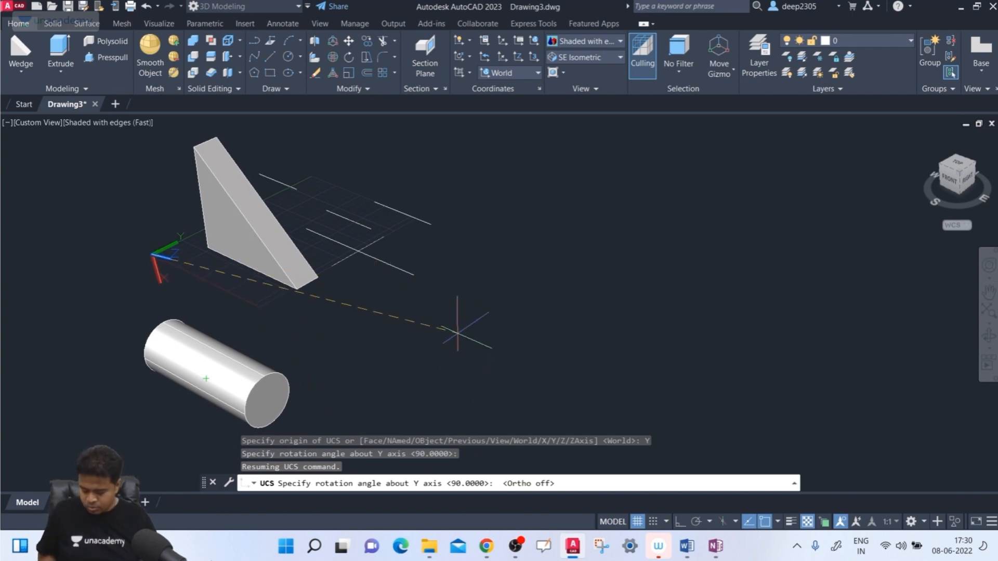
{"action": "type", "text": "90"}
{"action": "key", "text": "Return"}
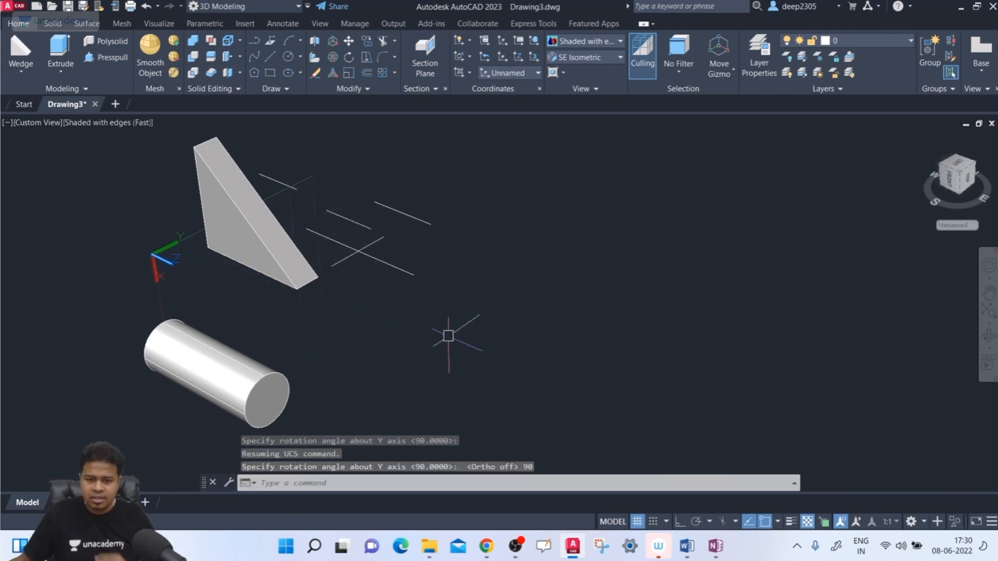
{"action": "scroll", "coordinate": [103, 236], "scroll_direction": "up", "scroll_amount": 1}
{"action": "scroll", "coordinate": [77, 264], "scroll_direction": "down", "scroll_amount": 3}
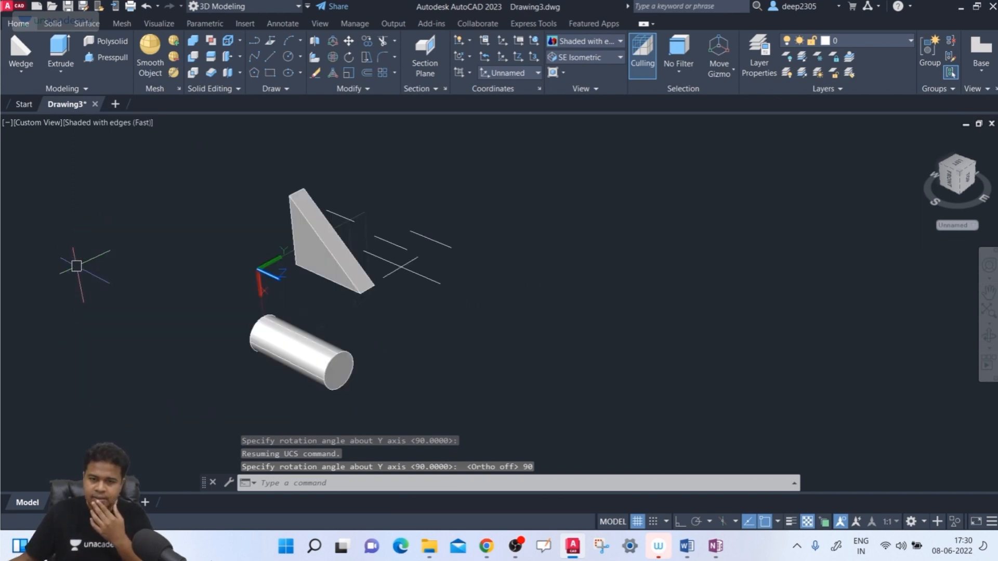
{"action": "middle_click_drag", "start_coordinate": [248, 259], "coordinate": [323, 295]}
{"action": "scroll", "coordinate": [381, 295], "scroll_direction": "up", "scroll_amount": 3}
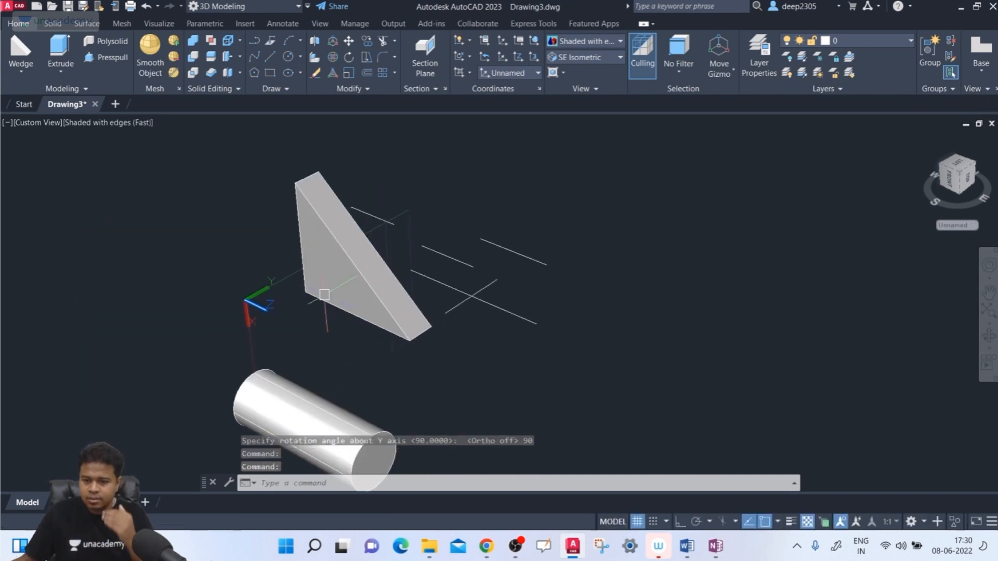
{"action": "middle_click_drag", "start_coordinate": [364, 352], "coordinate": [352, 357]}
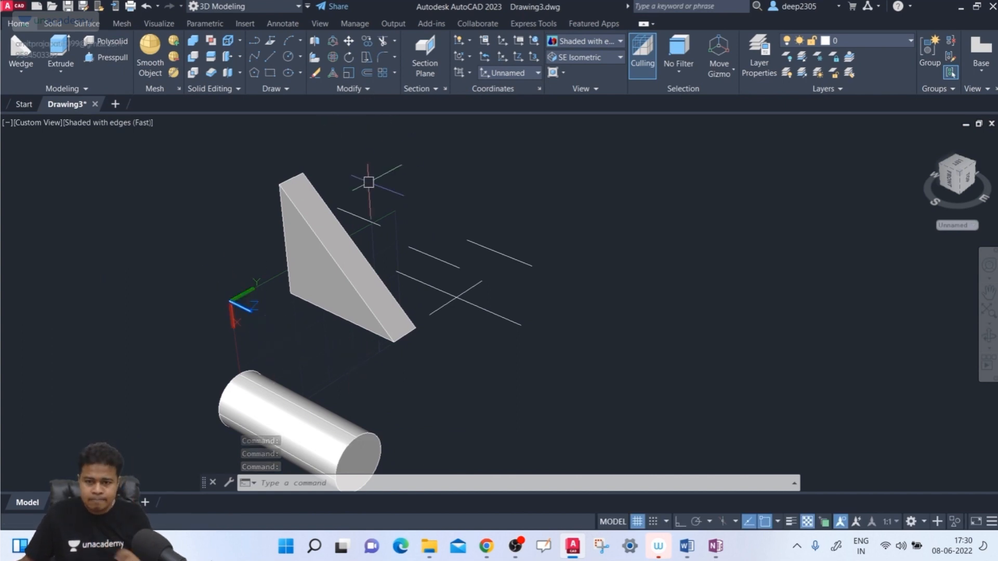
{"action": "left_click", "coordinate": [21, 49]}
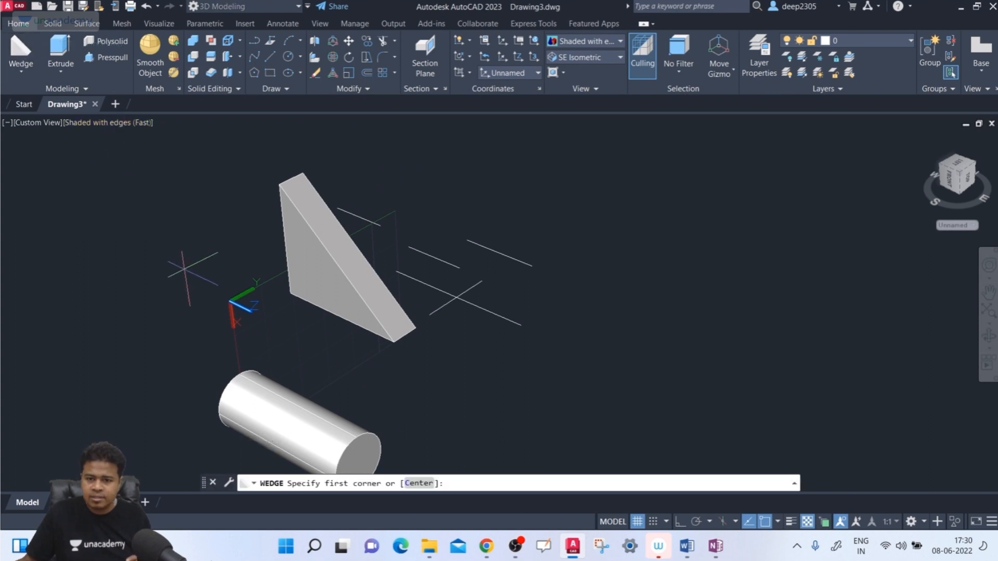
{"action": "middle_click_drag", "start_coordinate": [223, 301], "coordinate": [169, 224]}
{"action": "key", "text": "Escape"}
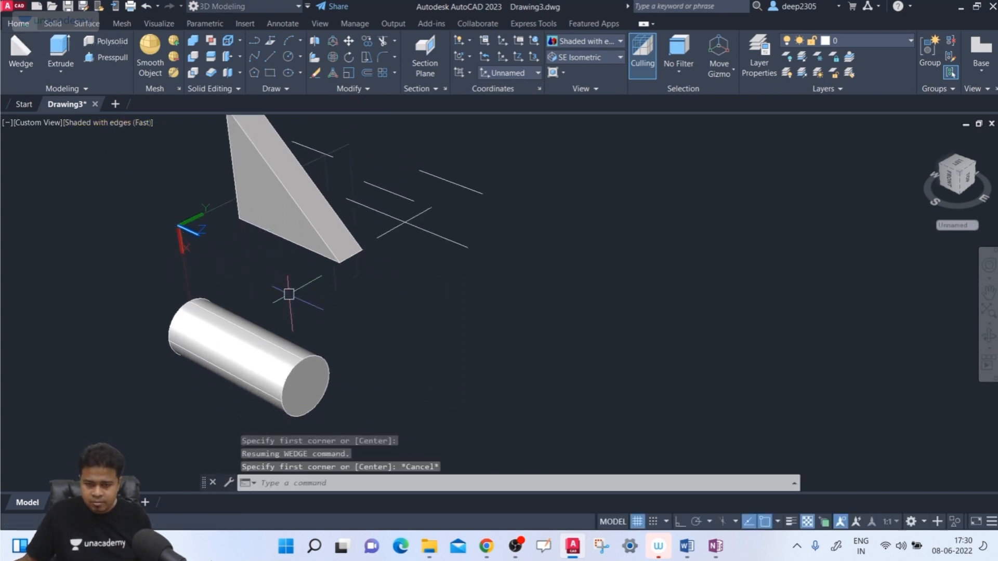
- Erase the horizontal cylinder below the UCS origin
{"action": "left_click", "coordinate": [334, 289]}
{"action": "left_click", "coordinate": [225, 416]}
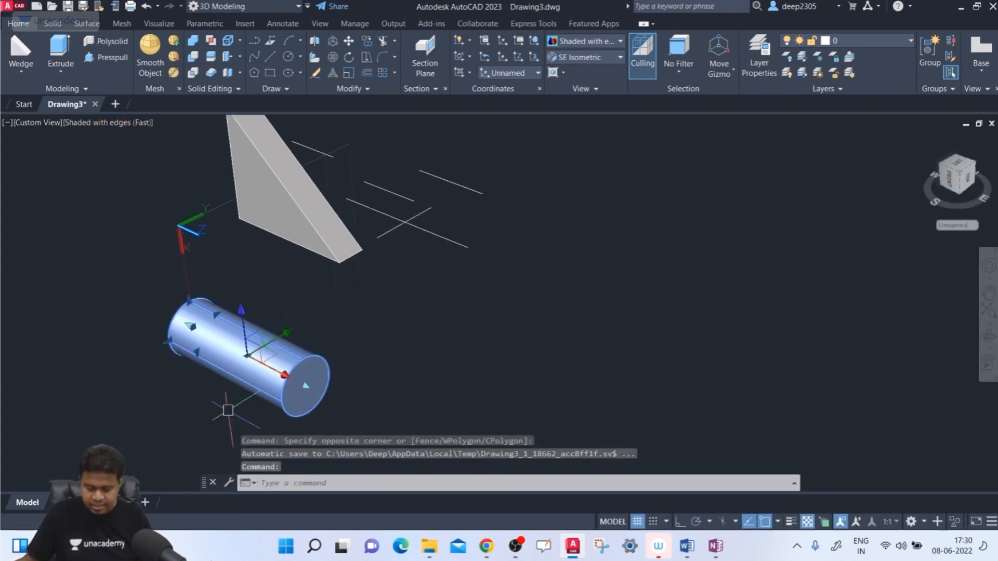
{"action": "key", "text": "Delete"}
- Create a wedge about 116 units high on the rotated UCS's XY grid near the origin, its narrow base running along X
{"action": "left_click", "coordinate": [21, 49]}
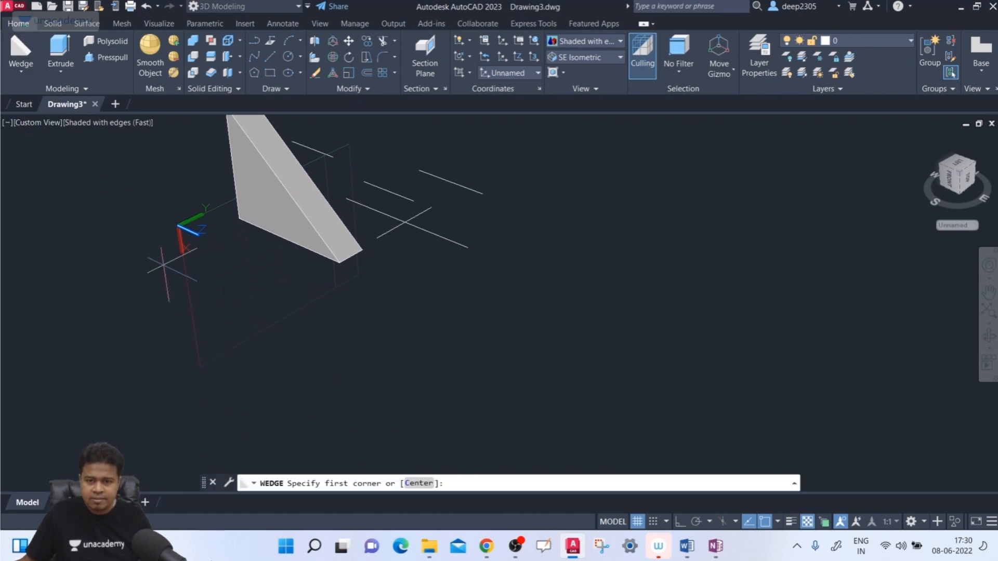
{"action": "left_click", "coordinate": [210, 265]}
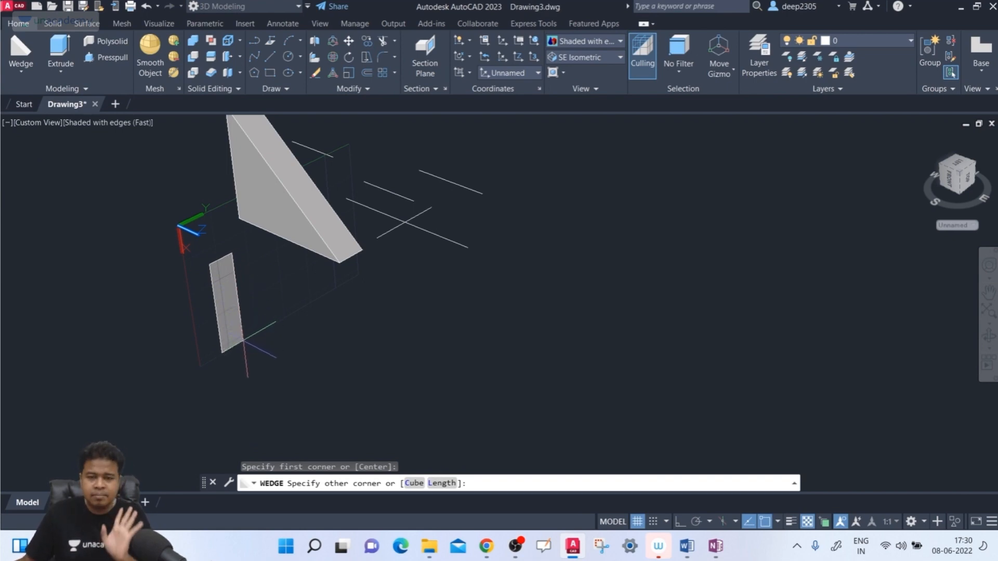
{"action": "left_click", "coordinate": [243, 340]}
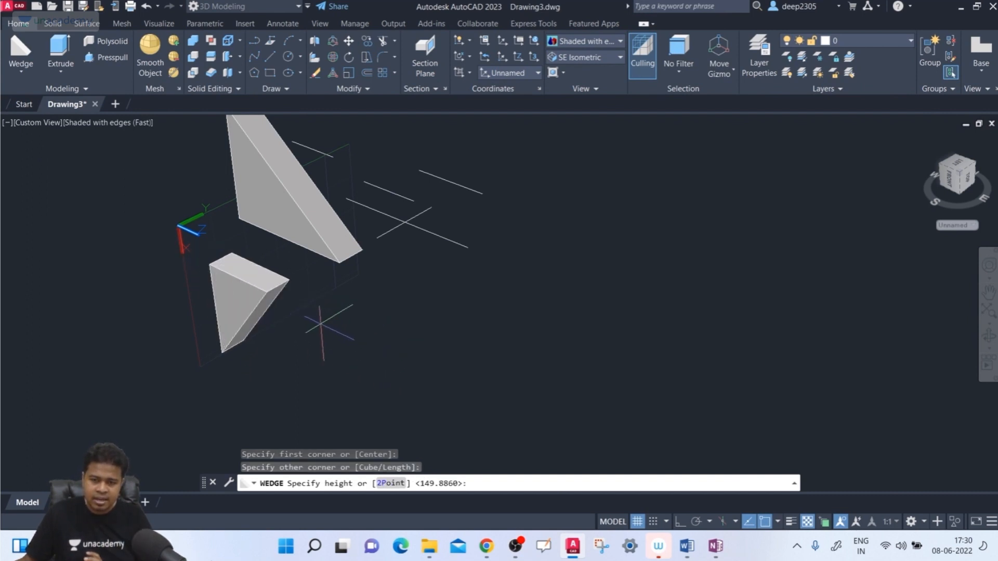
{"action": "left_click", "coordinate": [331, 317]}
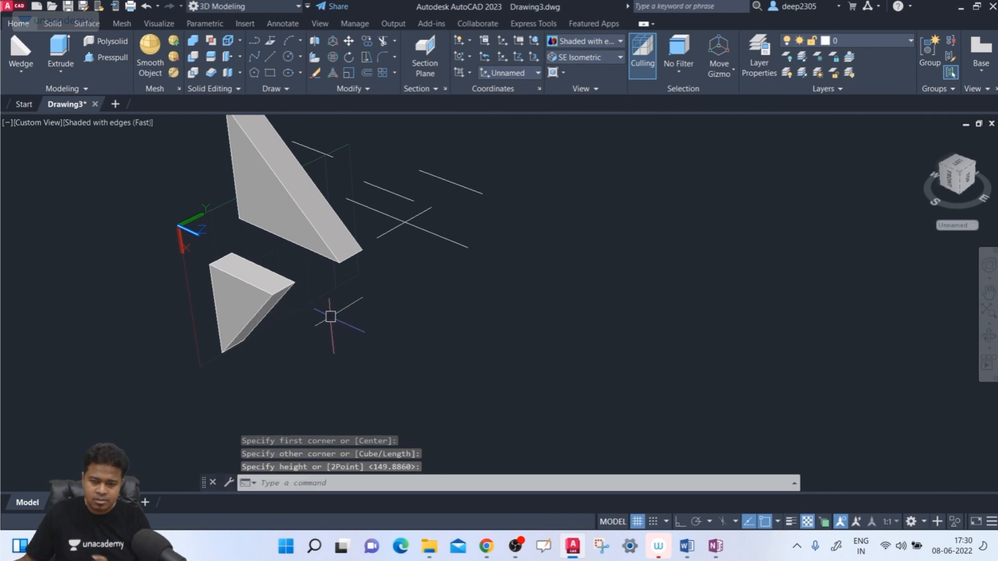
- Examine both wedges from several angles to compare their slope directions, and restore the SE Isometric view
{"action": "middle_click_drag", "start_coordinate": [365, 333], "coordinate": [246, 204], "text": "shift"}
{"action": "middle_click_drag", "start_coordinate": [246, 220], "coordinate": [281, 236], "text": "shift"}
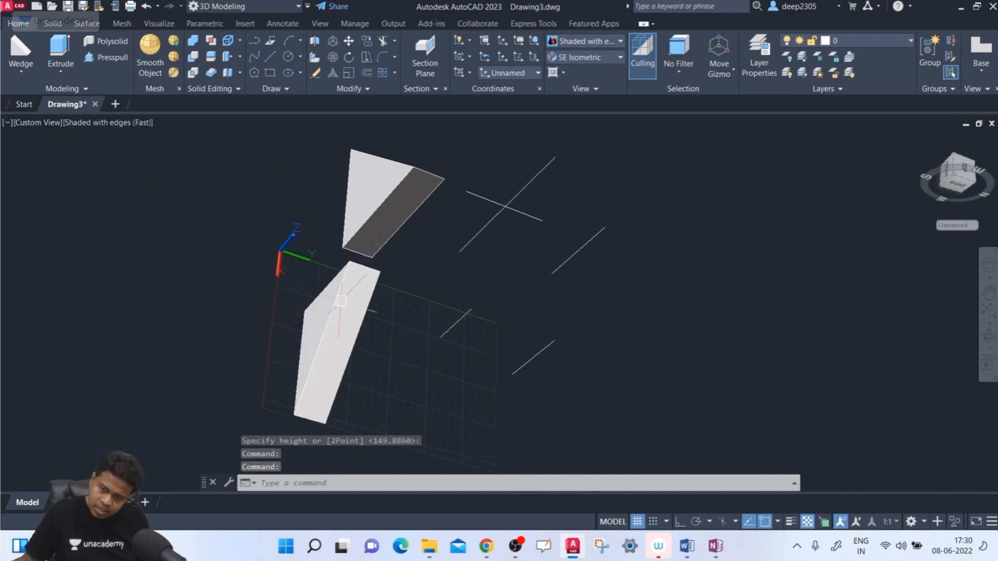
{"action": "middle_click_drag", "start_coordinate": [351, 384], "coordinate": [358, 295], "text": "shift"}
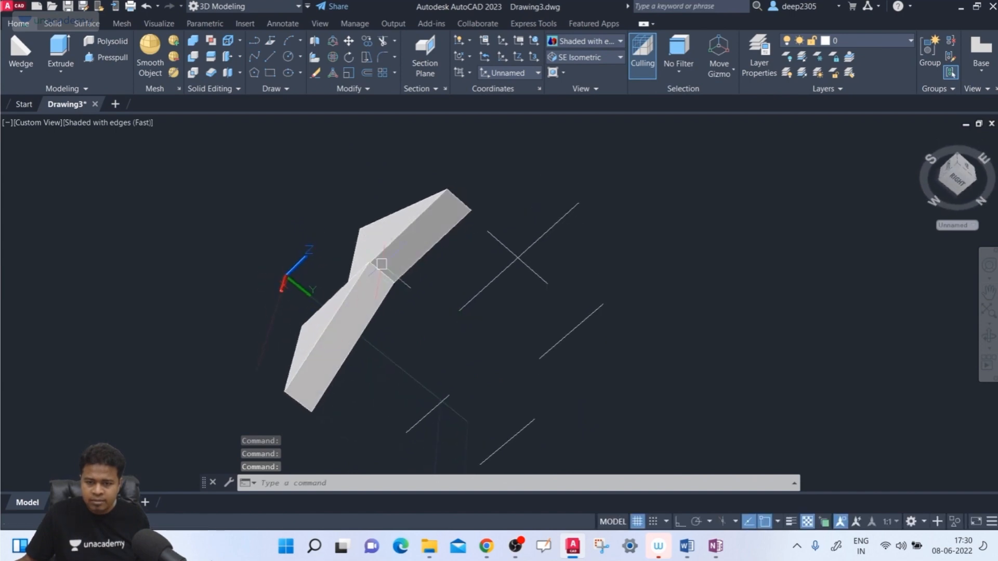
{"action": "middle_click_drag", "start_coordinate": [253, 420], "coordinate": [359, 343], "text": "shift"}
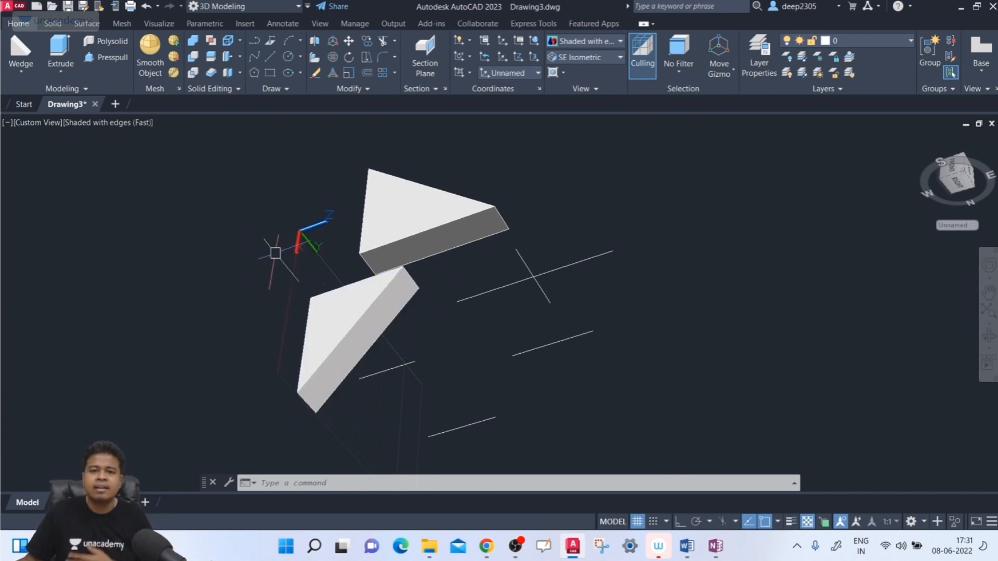
{"action": "left_click", "coordinate": [581, 57]}
{"action": "left_click", "coordinate": [588, 163]}
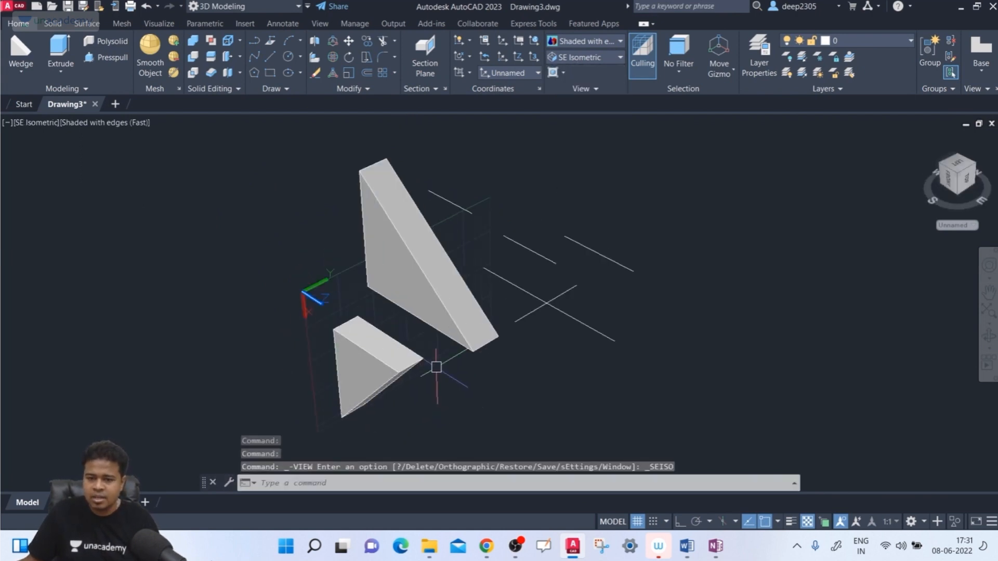
- Erase the smaller wedge below the large upright one
{"action": "middle_click_drag", "start_coordinate": [436, 367], "coordinate": [404, 372]}
{"action": "left_click", "coordinate": [354, 363]}
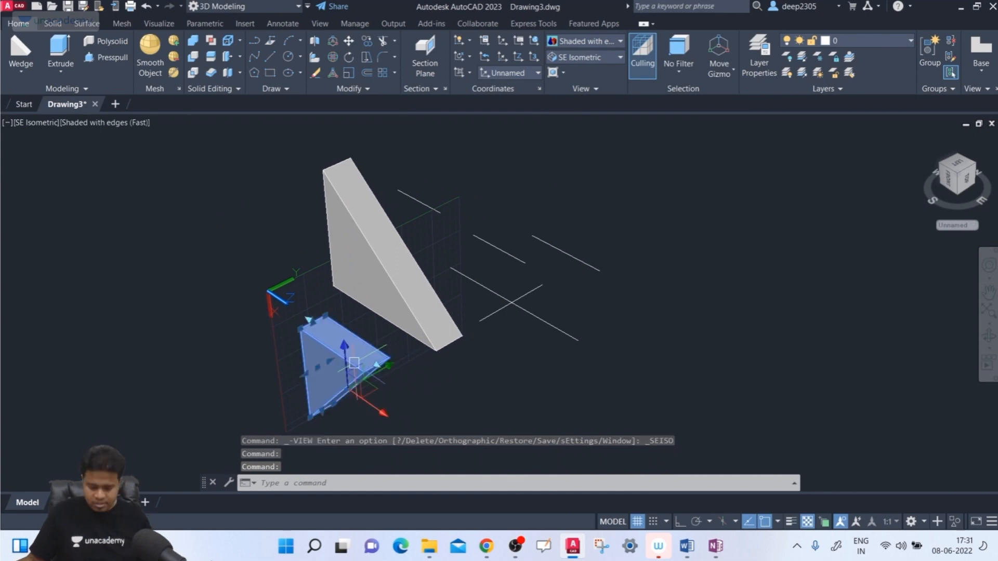
{"action": "key", "text": "Delete"}
- Reset the UCS to World
{"action": "type", "text": "u"}
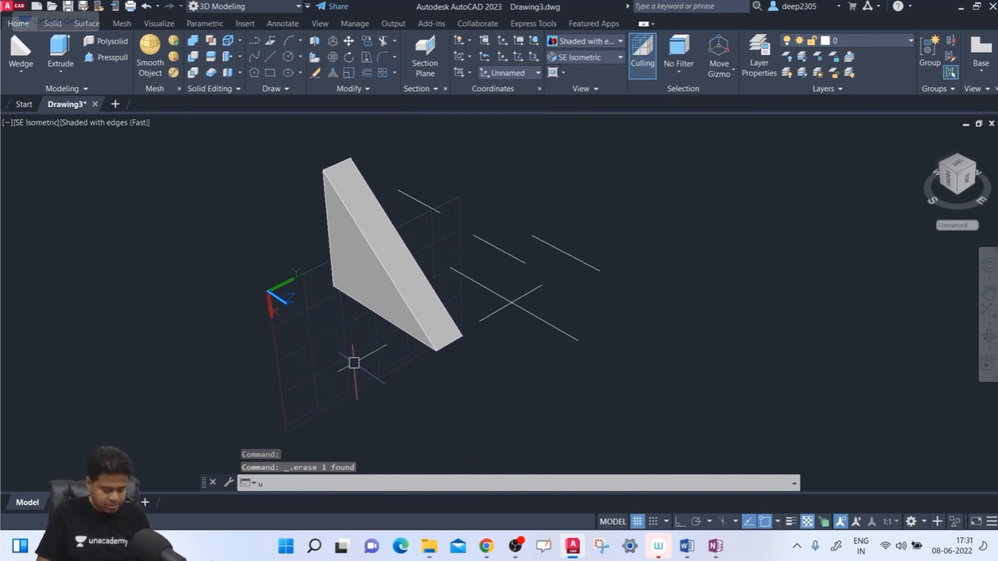
{"action": "type", "text": "cs"}
{"action": "key", "text": "Return"}
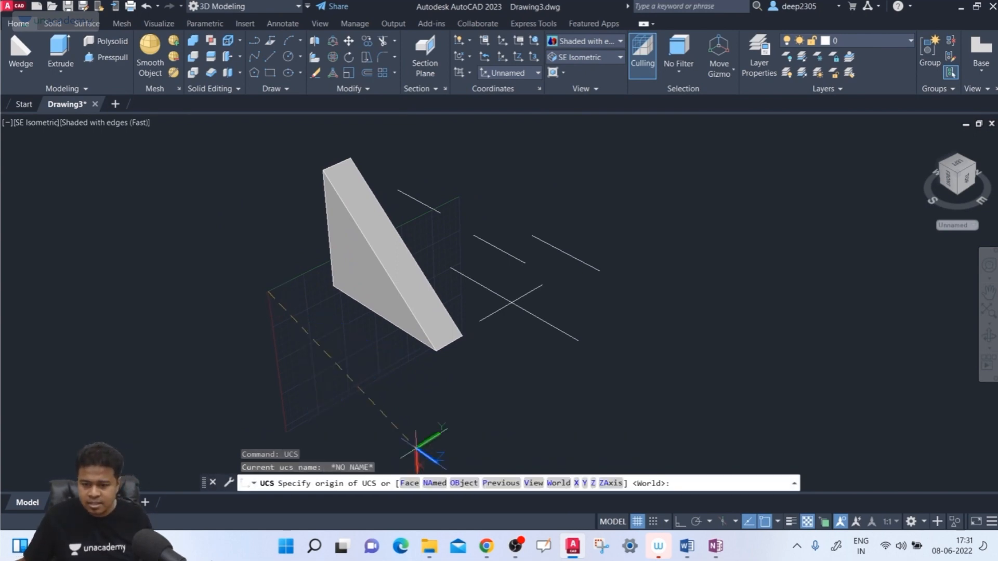
{"action": "left_click", "coordinate": [500, 484]}
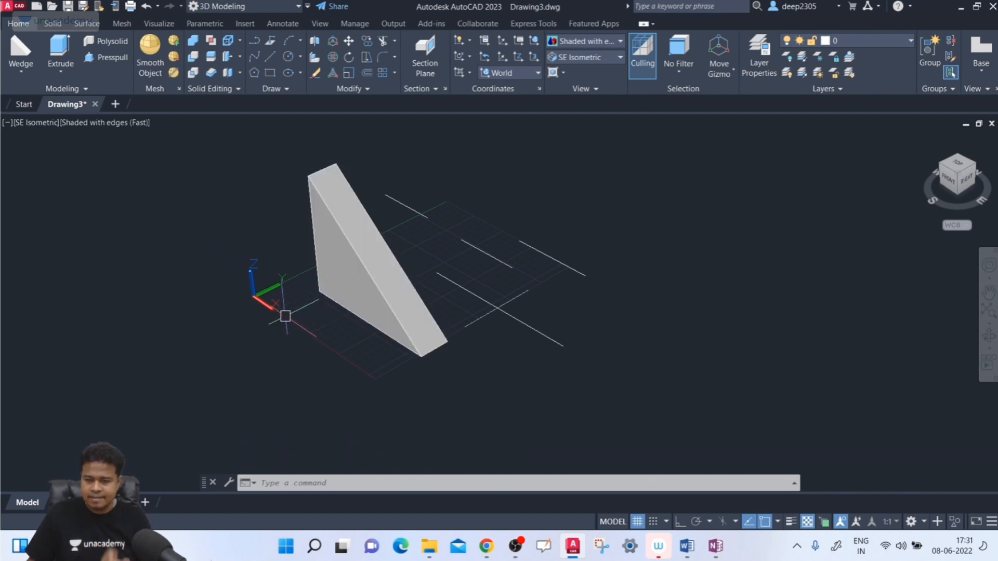
{"action": "middle_click_drag", "start_coordinate": [309, 256], "coordinate": [229, 302]}
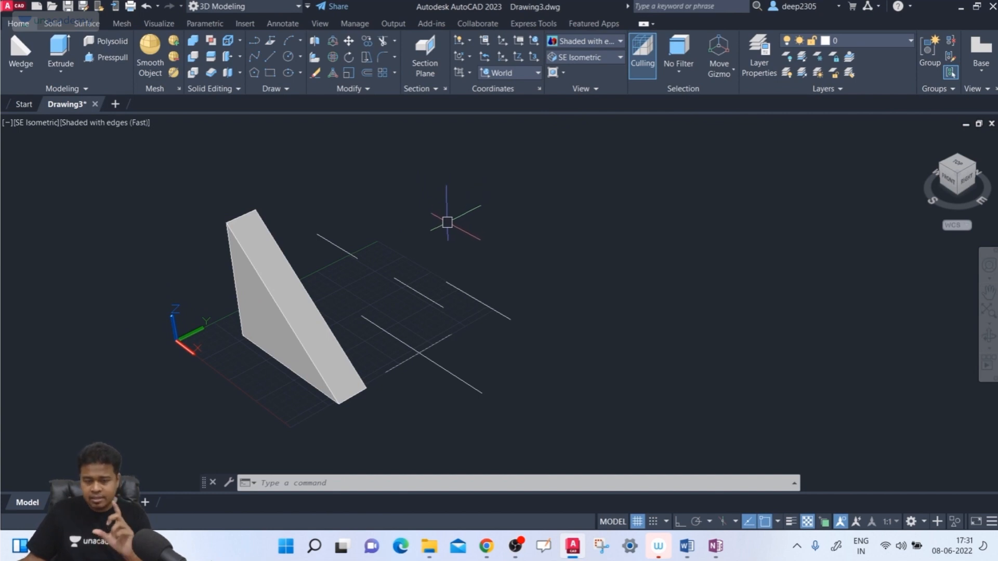
- Try rotating the UCS 90 degrees about its Z axis with Ortho on, and undo the rotation
{"action": "type", "text": "ucs"}
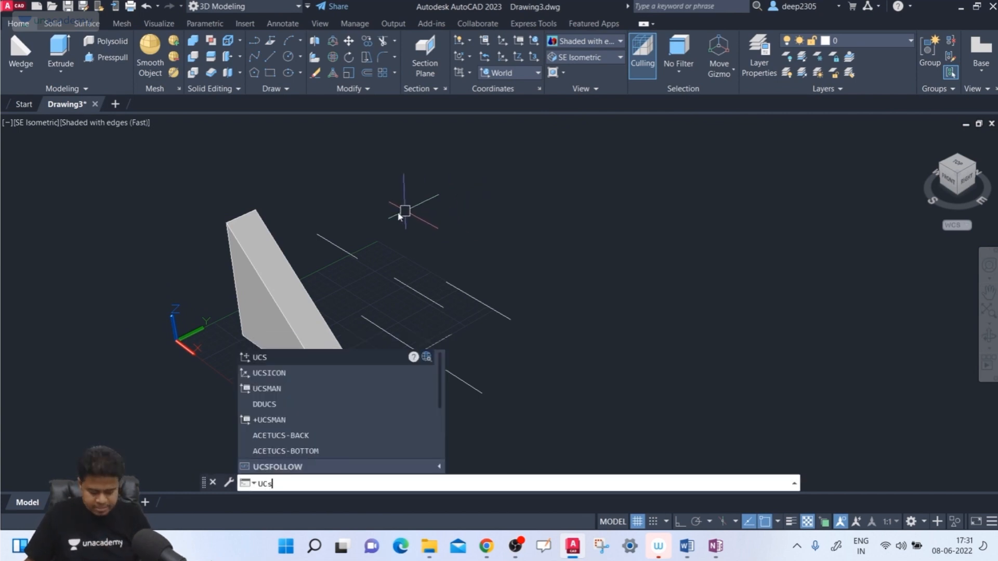
{"action": "key", "text": "Return"}
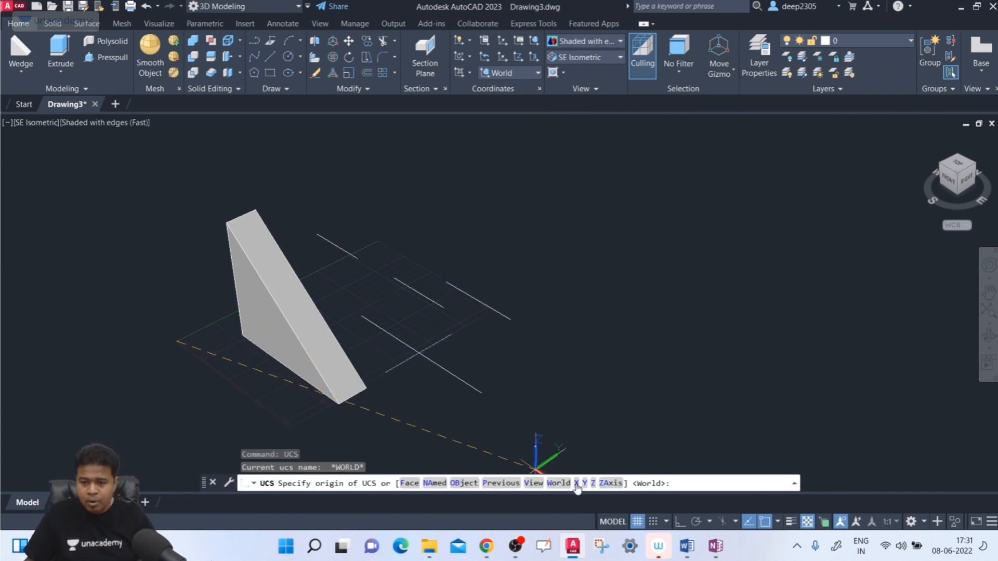
{"action": "left_click", "coordinate": [594, 483]}
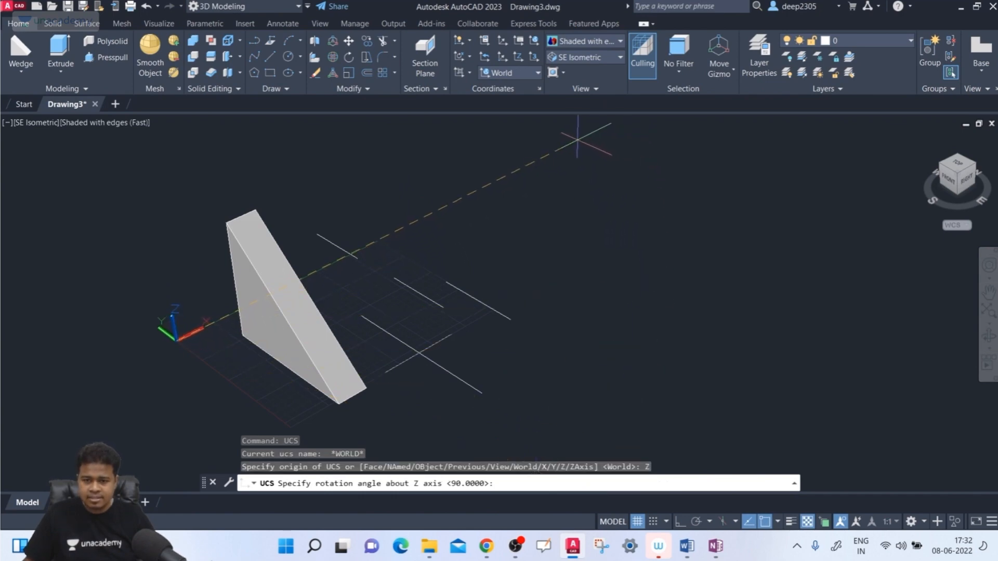
{"action": "middle_click_drag", "start_coordinate": [534, 202], "coordinate": [524, 248]}
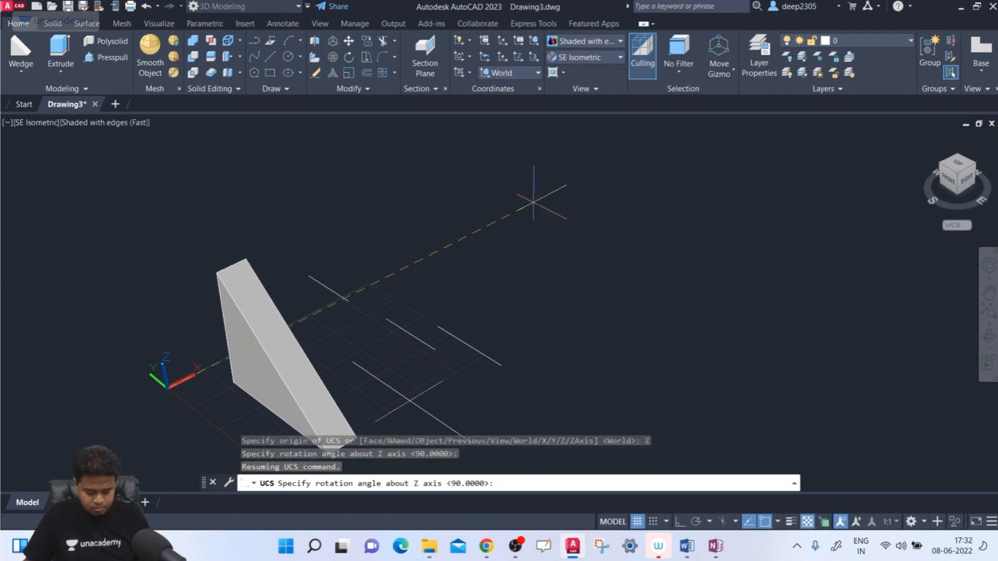
{"action": "key", "text": "F8"}
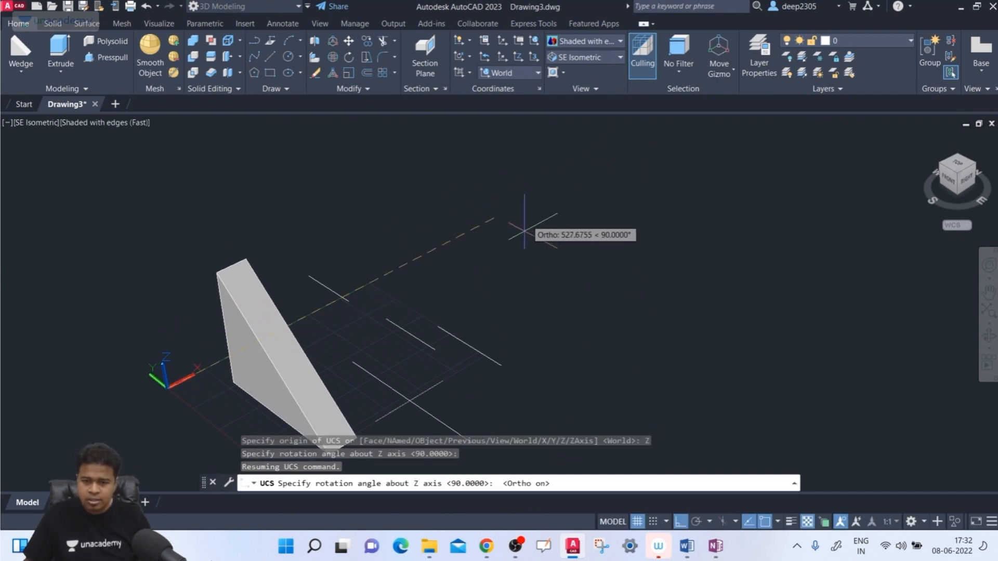
{"action": "left_click", "coordinate": [572, 186]}
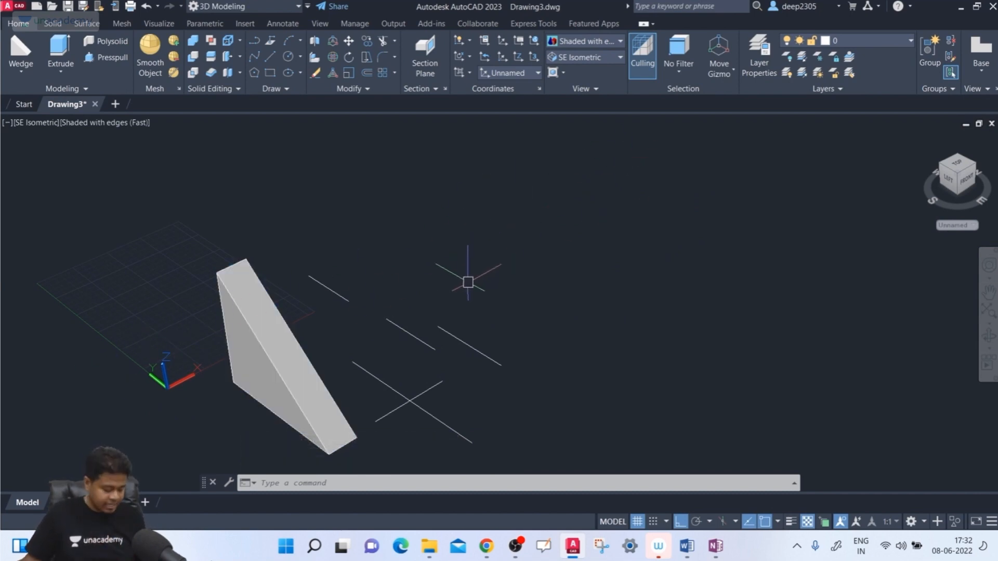
{"action": "key", "text": "ctrl+z"}
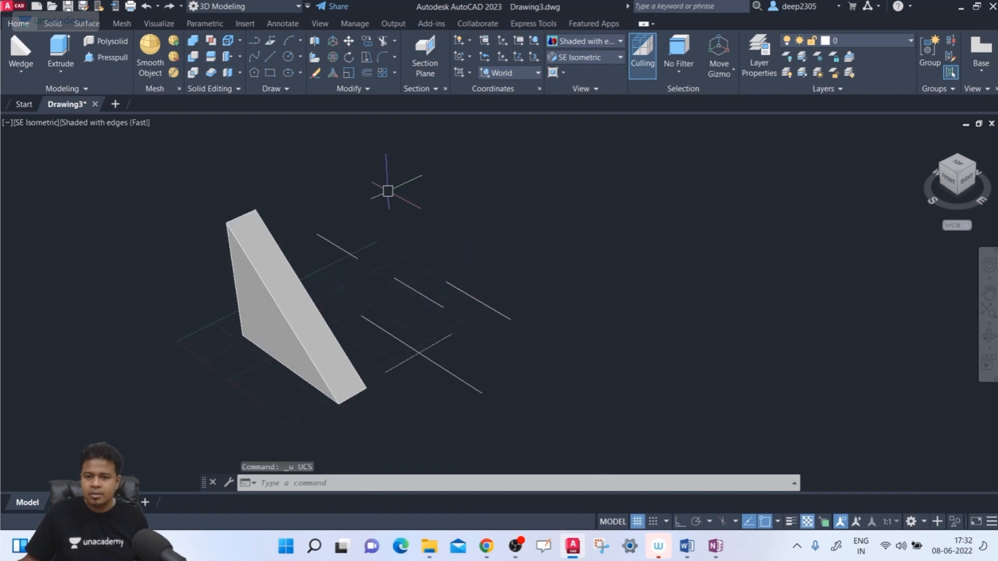
- Turn the display of the UCS icon back on
{"action": "left_click", "coordinate": [321, 24]}
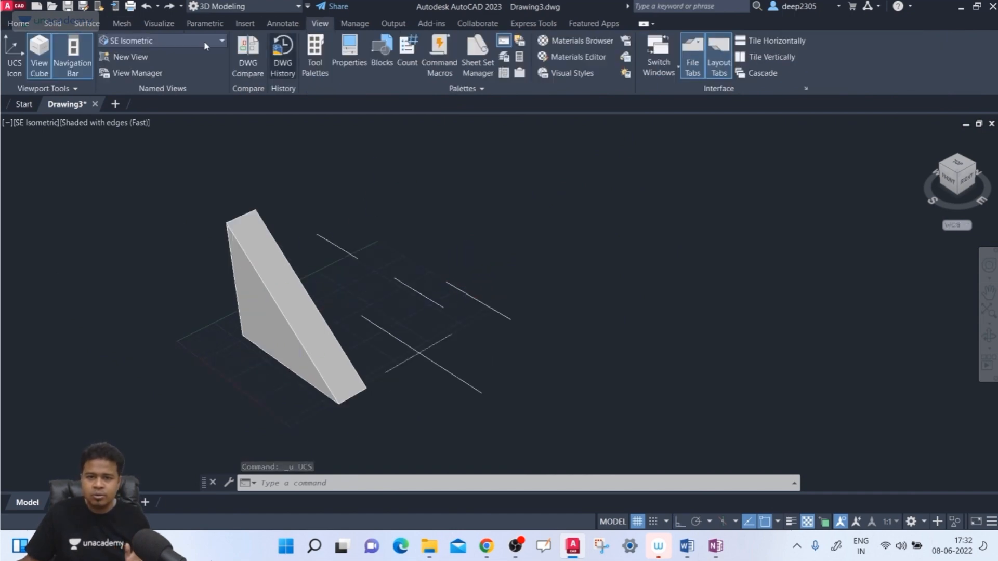
{"action": "left_click", "coordinate": [23, 71]}
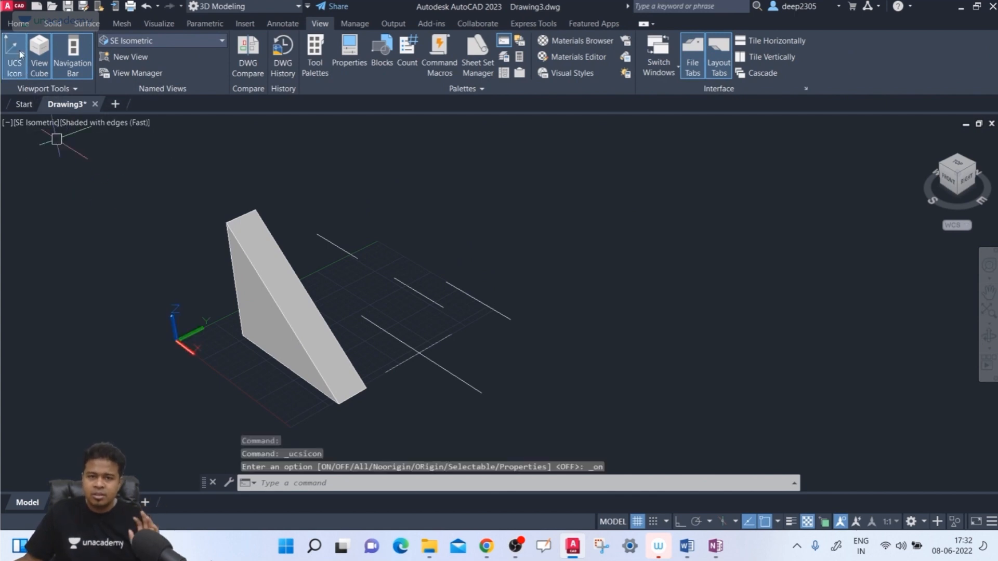
{"action": "left_click", "coordinate": [19, 23]}
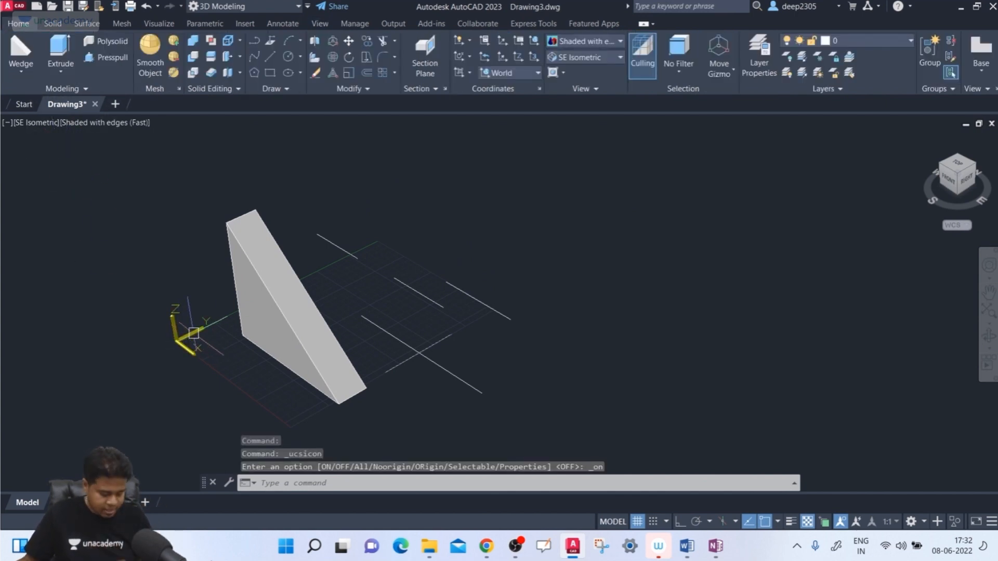
- Rotate the UCS 90 degrees about its Z axis with Ortho turned on
{"action": "type", "text": "uc"}
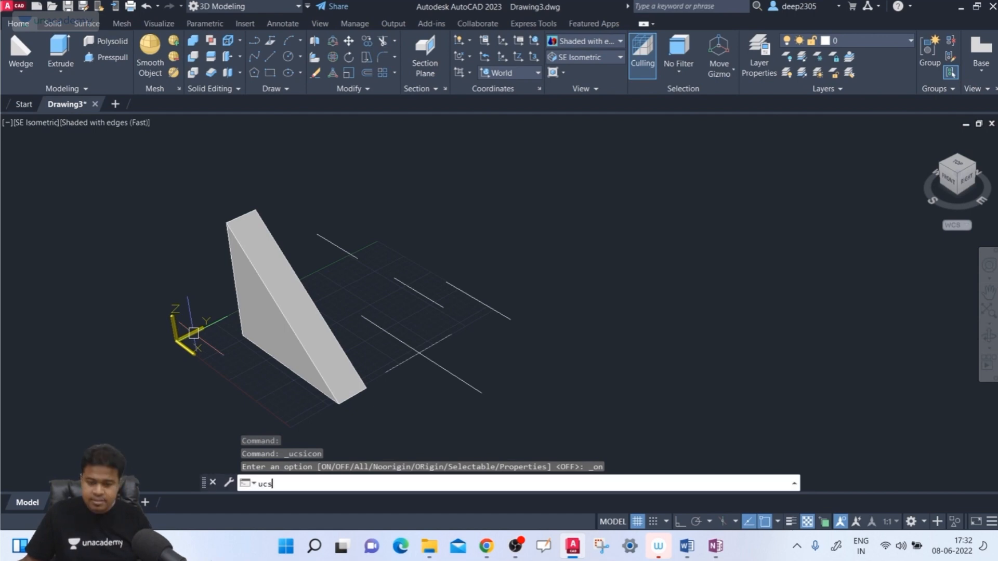
{"action": "type", "text": "s"}
{"action": "key", "text": "Return"}
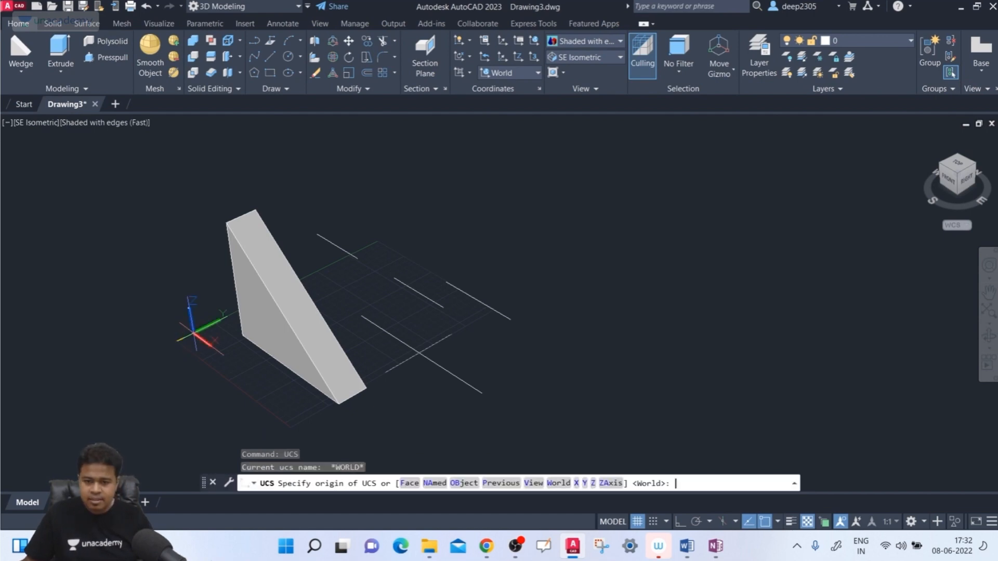
{"action": "left_click", "coordinate": [593, 483]}
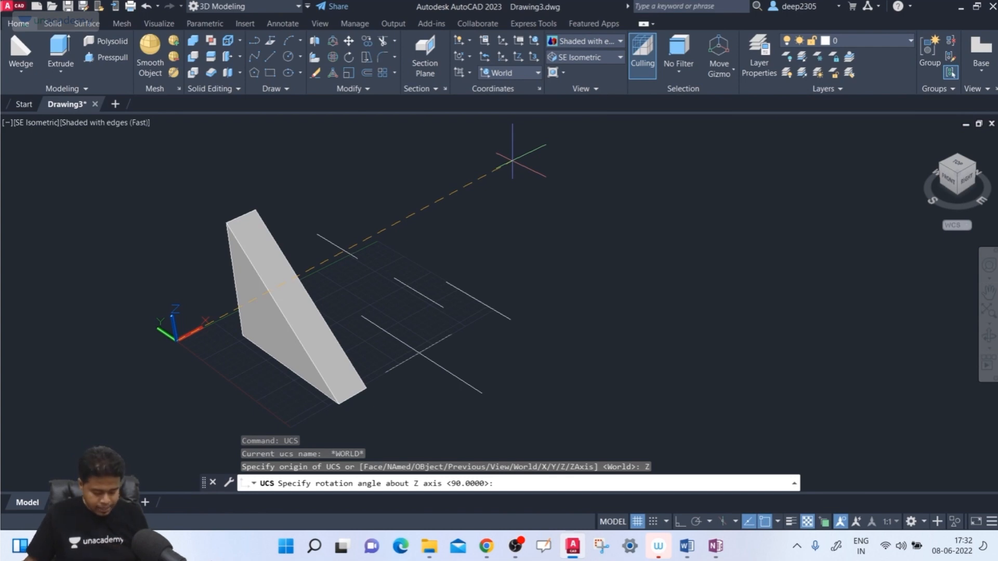
{"action": "key", "text": "F8"}
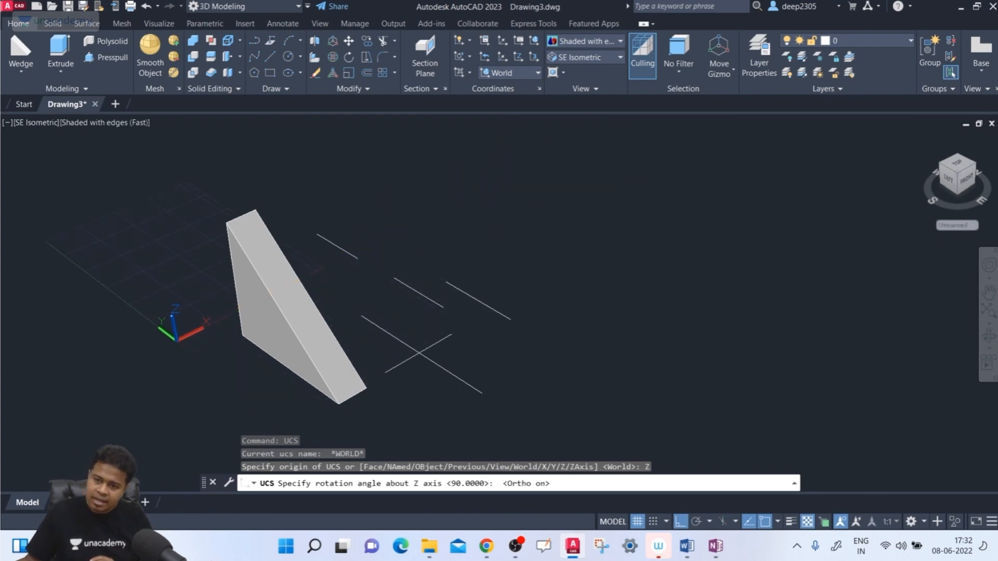
{"action": "left_click", "coordinate": [509, 162]}
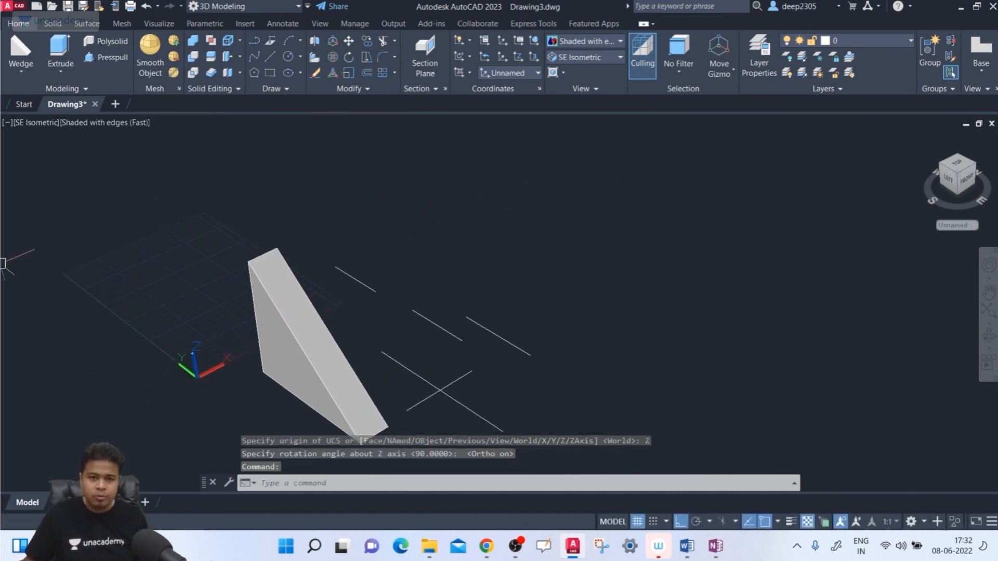
- Create a wedge on the rotated XY grid beside the existing one, its long narrow base along X and its slope descending toward positive X
{"action": "left_click", "coordinate": [30, 52]}
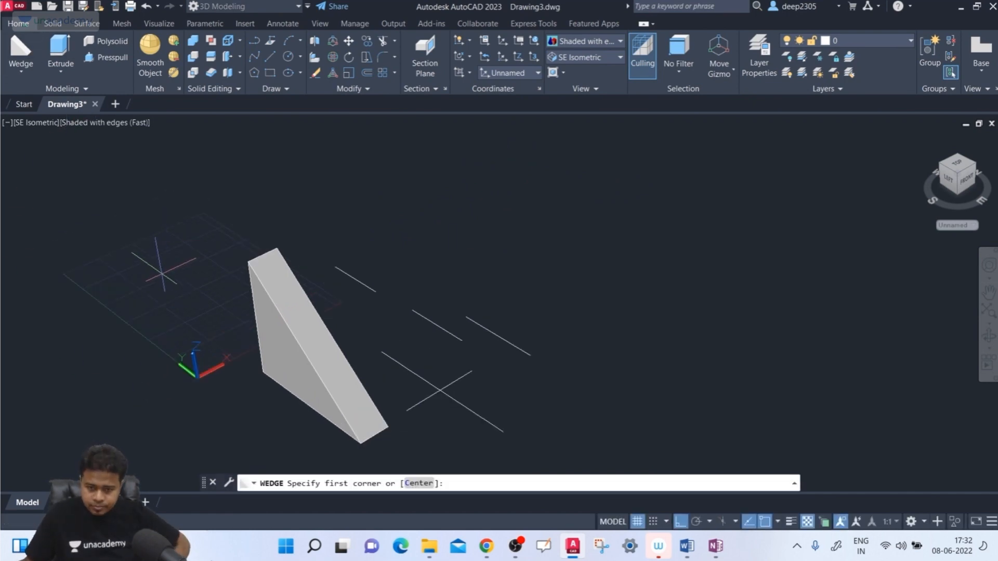
{"action": "left_click", "coordinate": [139, 300]}
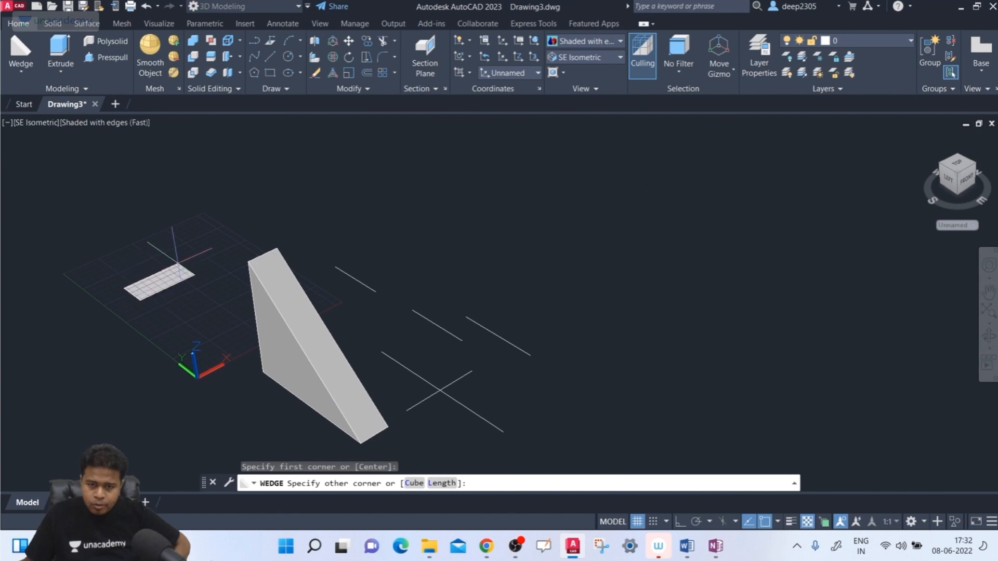
{"action": "left_click", "coordinate": [239, 229]}
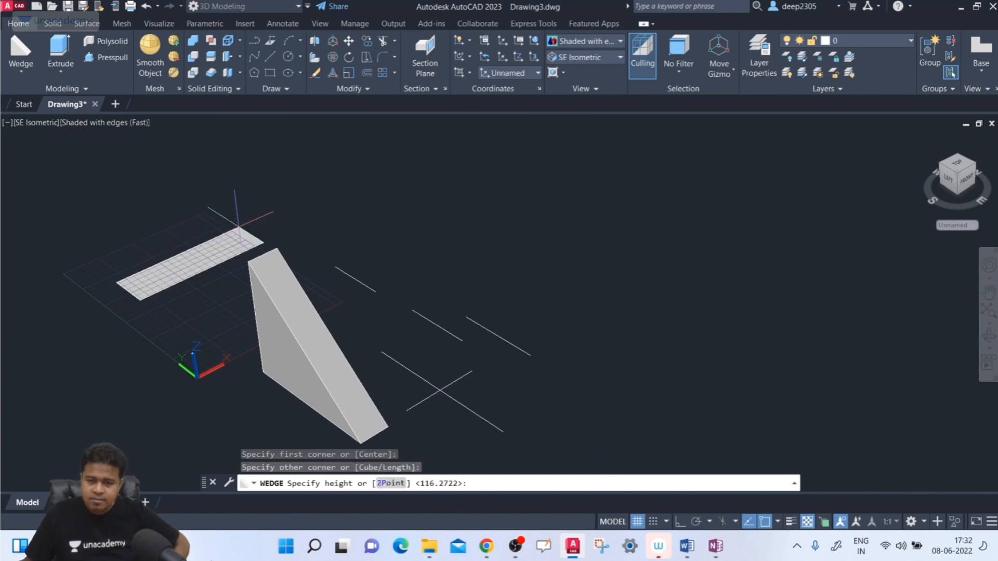
{"action": "left_click", "coordinate": [286, 135]}
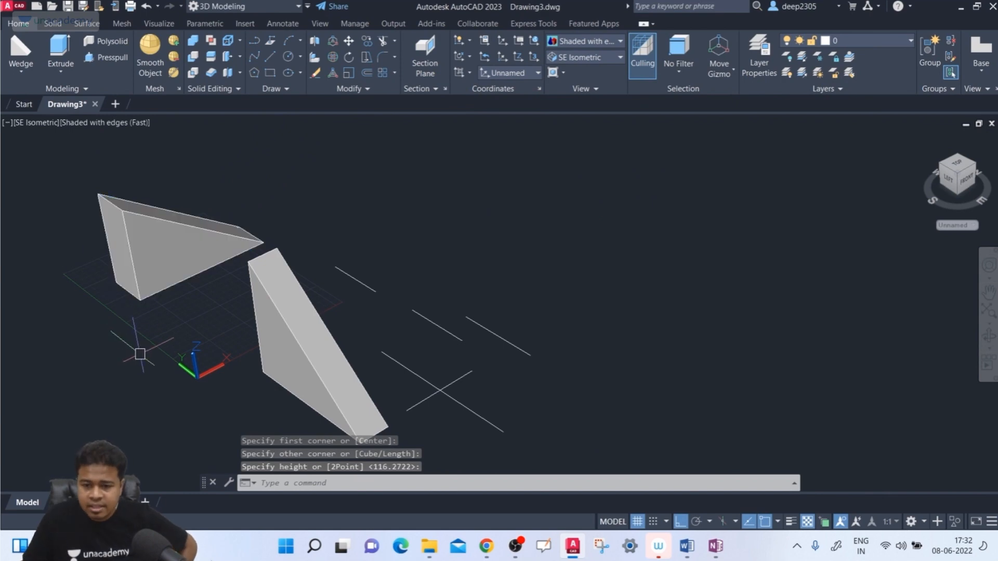
{"action": "middle_click_drag", "start_coordinate": [163, 329], "coordinate": [169, 353]}
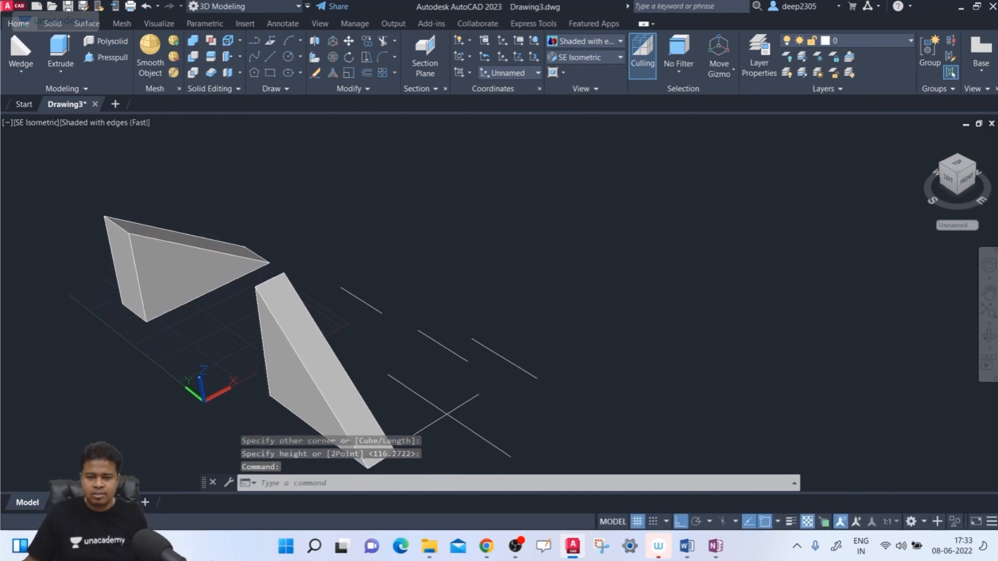
{"action": "type", "text": "we"}
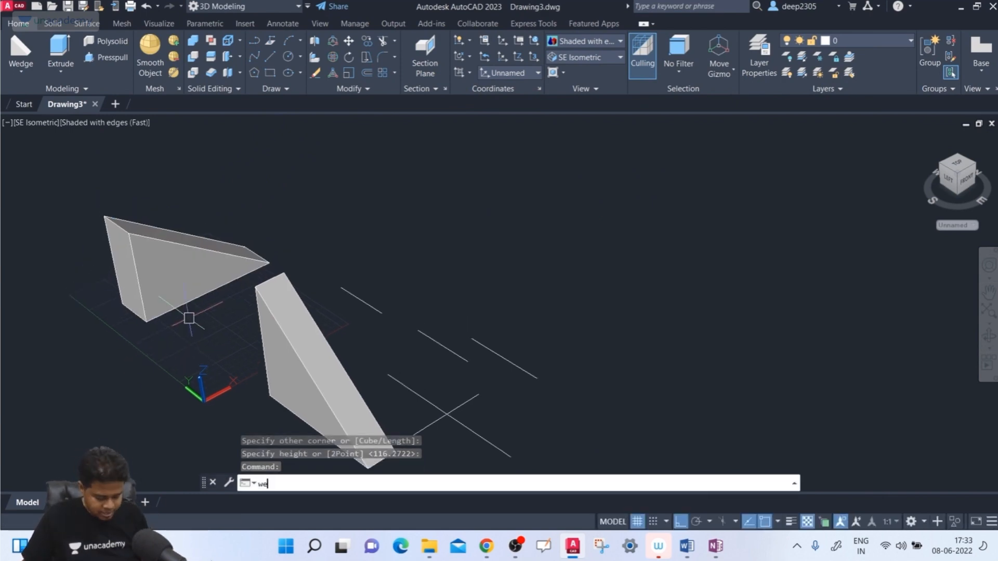
{"action": "key", "text": "Escape"}
{"action": "key", "text": "Escape"}
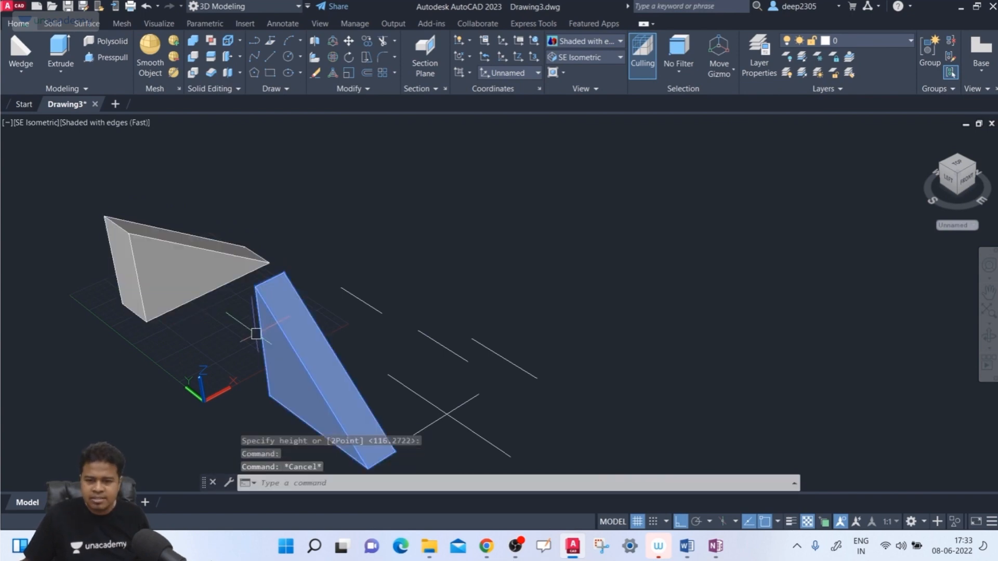
- Return the UCS to World with the Previous option, and run the Previous option once more
{"action": "type", "text": "ucs"}
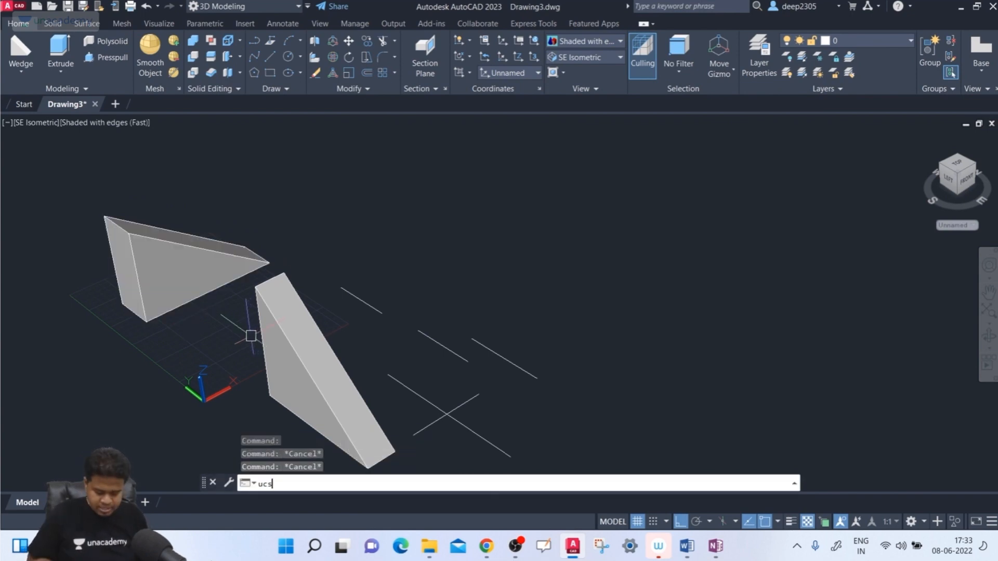
{"action": "key", "text": "Return"}
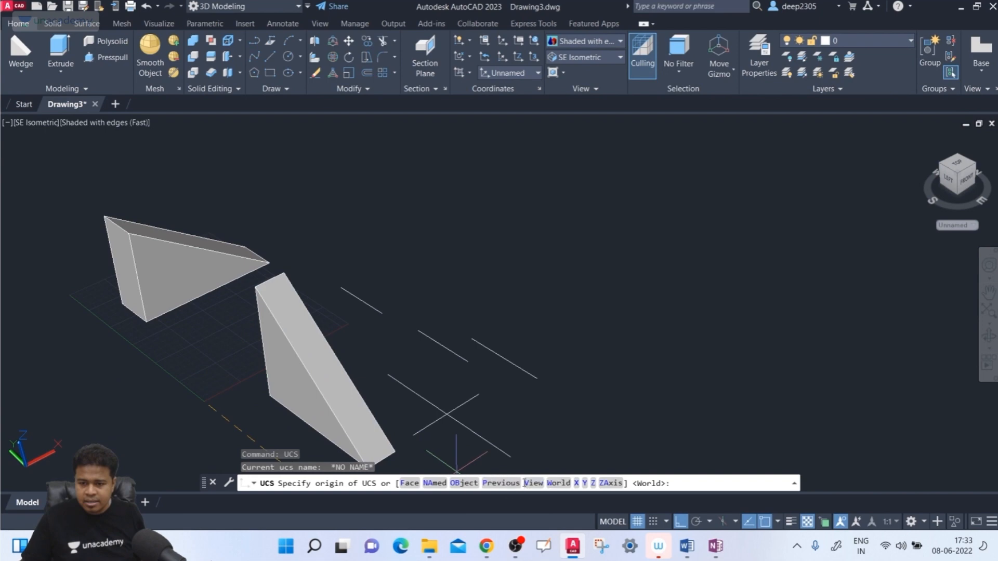
{"action": "left_click", "coordinate": [491, 483]}
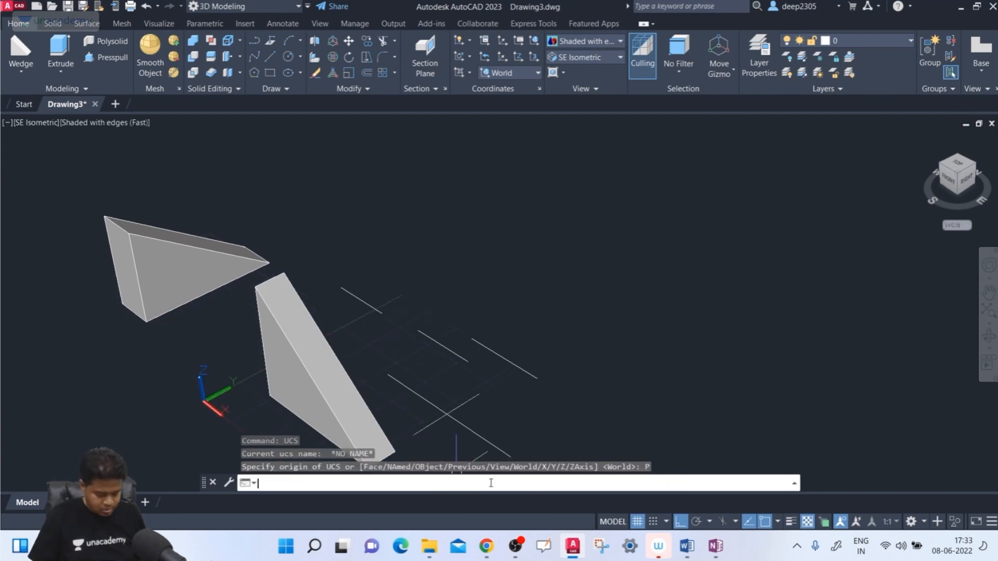
{"action": "type", "text": "ucs"}
{"action": "key", "text": "Return"}
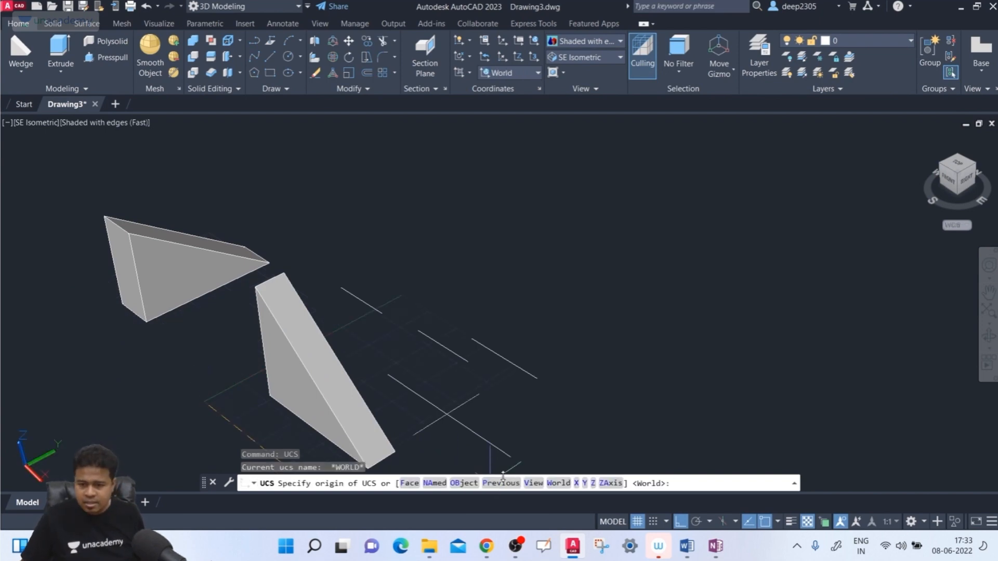
{"action": "left_click", "coordinate": [499, 484]}
- Delete both wedges
{"action": "middle_click_drag", "start_coordinate": [301, 345], "coordinate": [237, 134]}
{"action": "left_click", "coordinate": [216, 161]}
{"action": "left_click", "coordinate": [289, 219]}
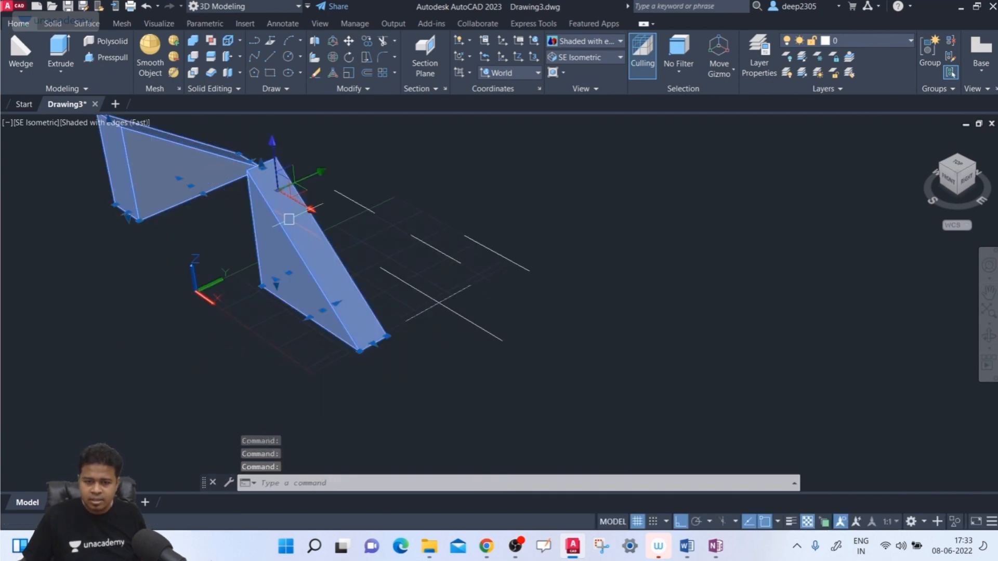
{"action": "key", "text": "Delete"}
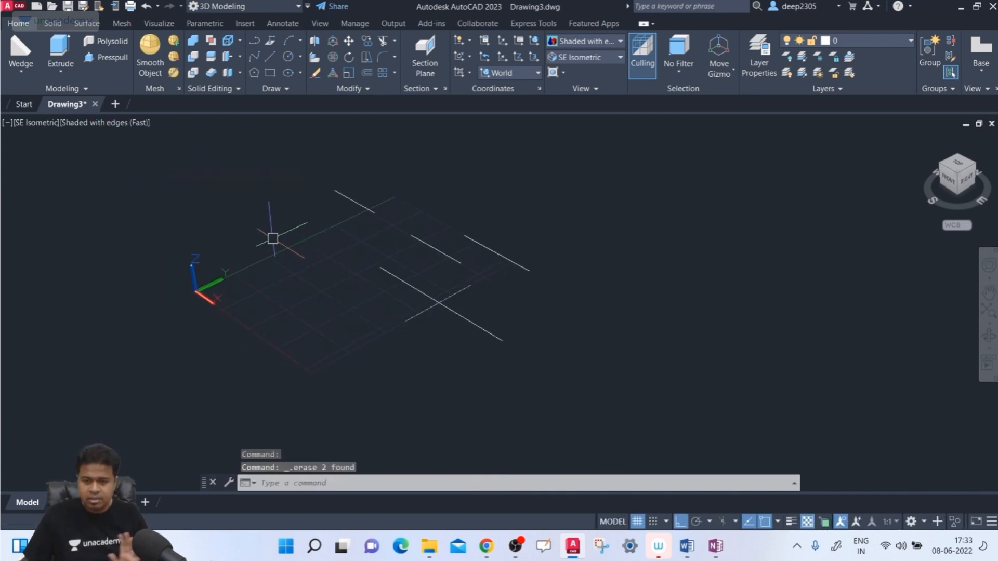
- Create a wedge from a center point on the XY grid with its long base along X, view it from the front, and erase it
{"action": "left_click", "coordinate": [20, 50]}
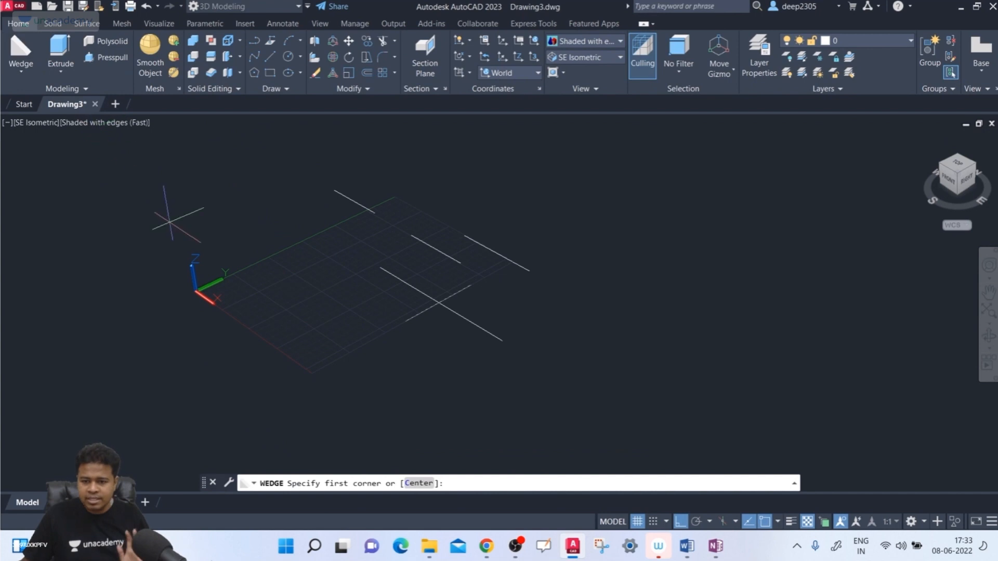
{"action": "left_click", "coordinate": [419, 484]}
{"action": "left_click", "coordinate": [293, 304]}
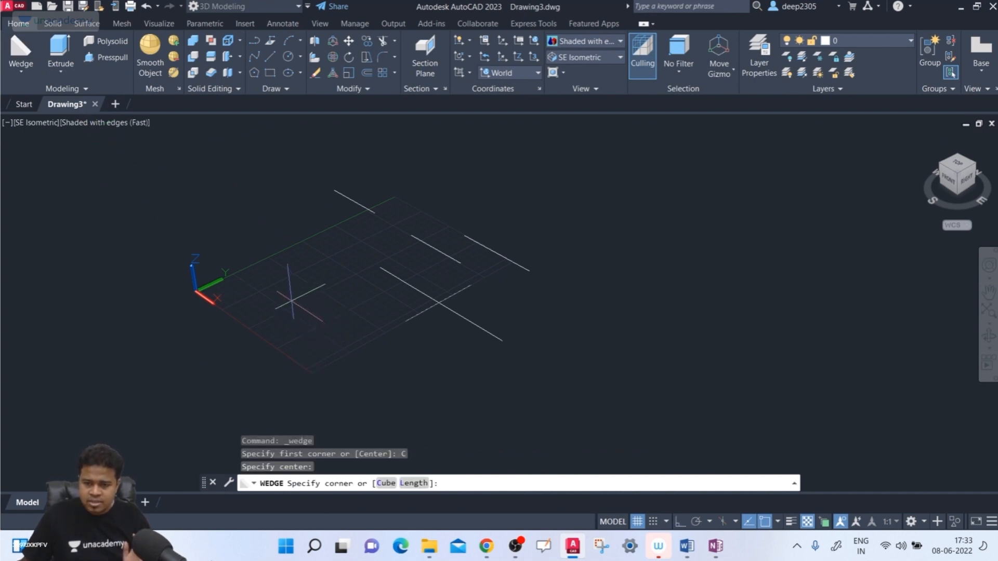
{"action": "left_click", "coordinate": [367, 328]}
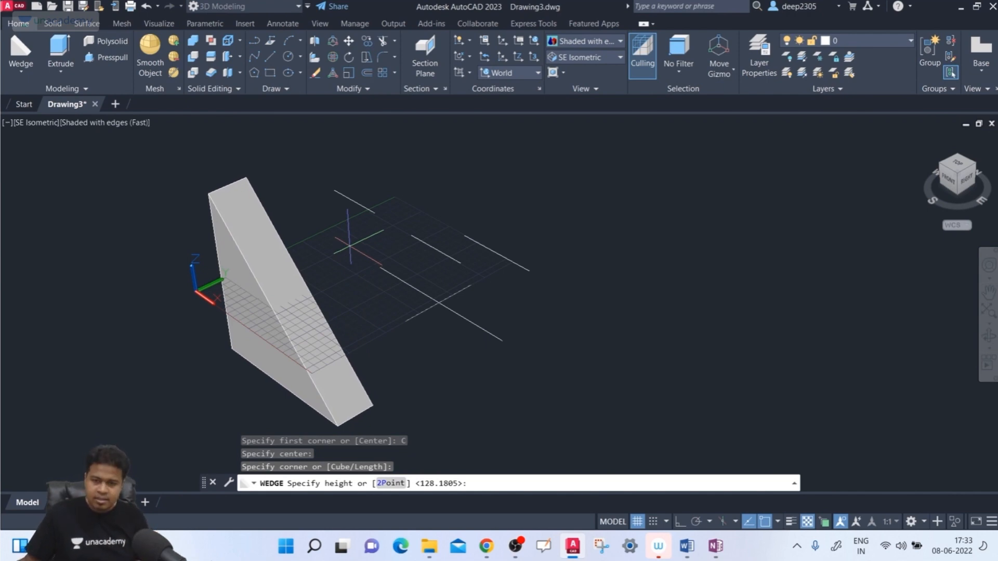
{"action": "left_click", "coordinate": [349, 241]}
{"action": "middle_click_drag", "start_coordinate": [339, 307], "coordinate": [352, 270], "text": "shift"}
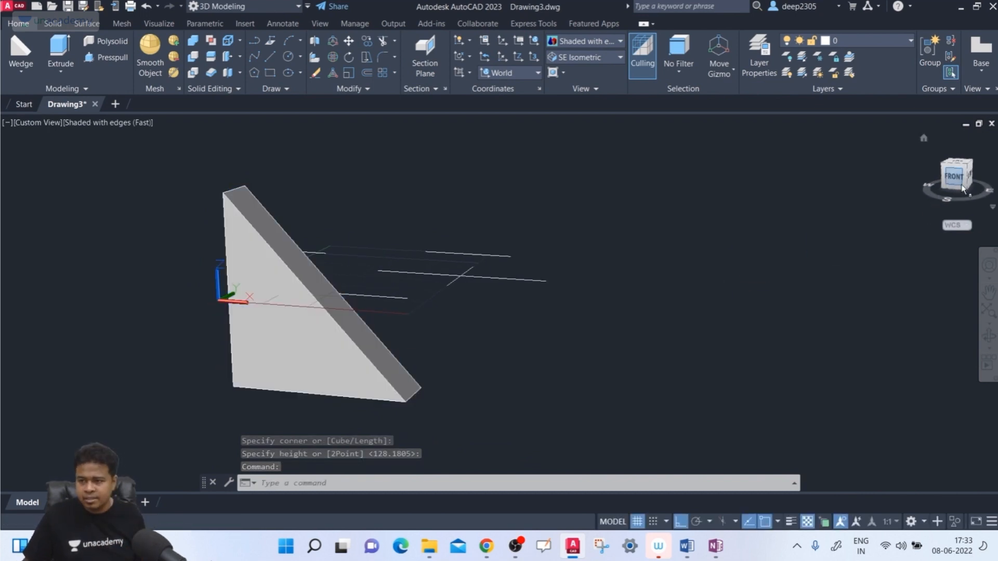
{"action": "left_click", "coordinate": [971, 165]}
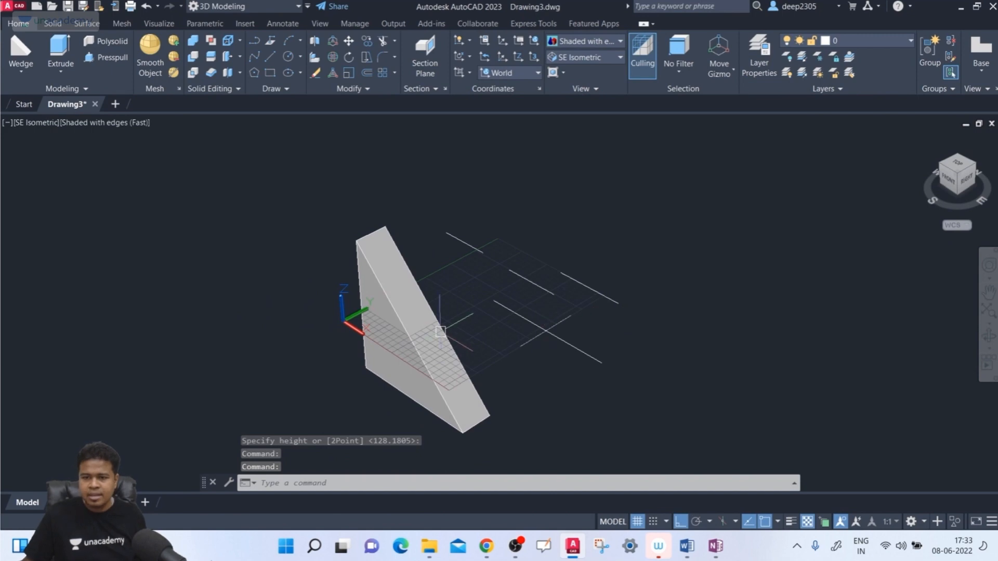
{"action": "left_click", "coordinate": [406, 320]}
{"action": "key", "text": "Delete"}
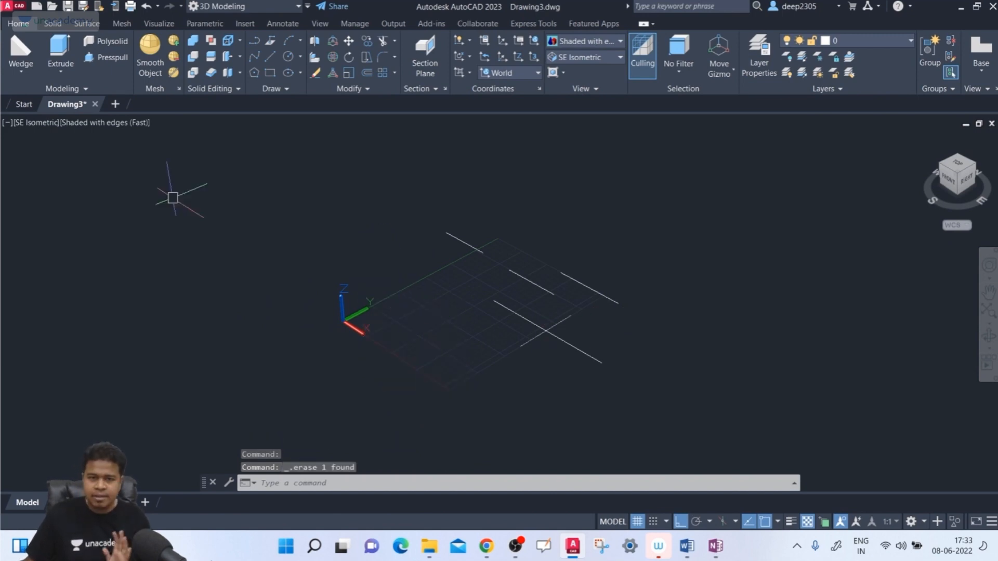
- Create a narrow wedge from a center point, set its height with the 2Point option by picking two points beside it, and erase it
{"action": "left_click", "coordinate": [19, 50]}
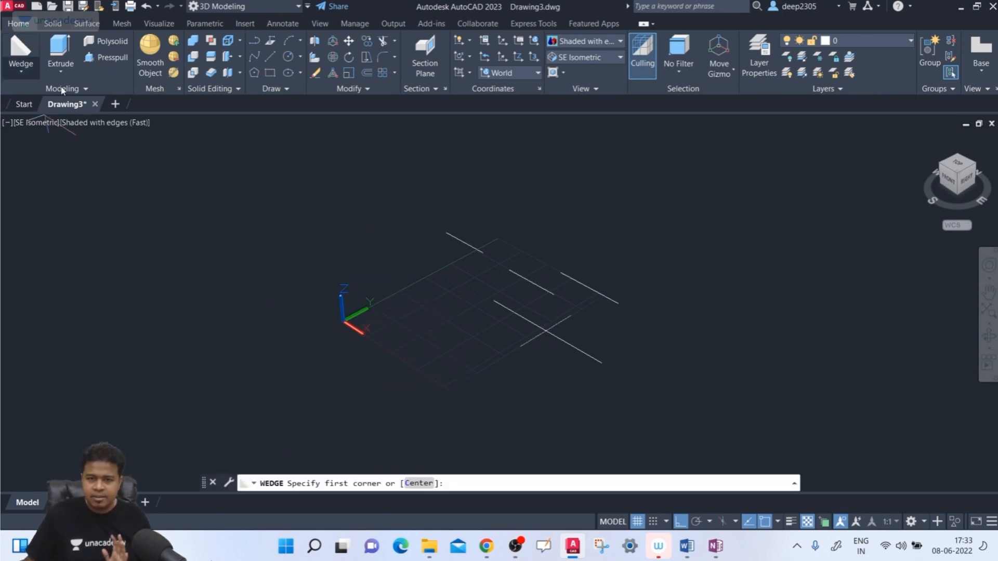
{"action": "left_click", "coordinate": [419, 484]}
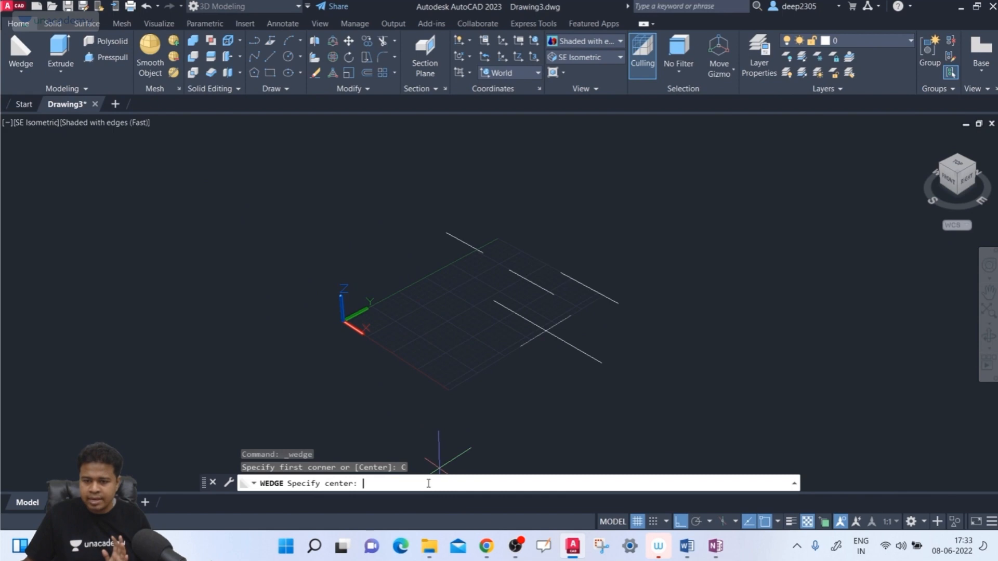
{"action": "left_click", "coordinate": [421, 339]}
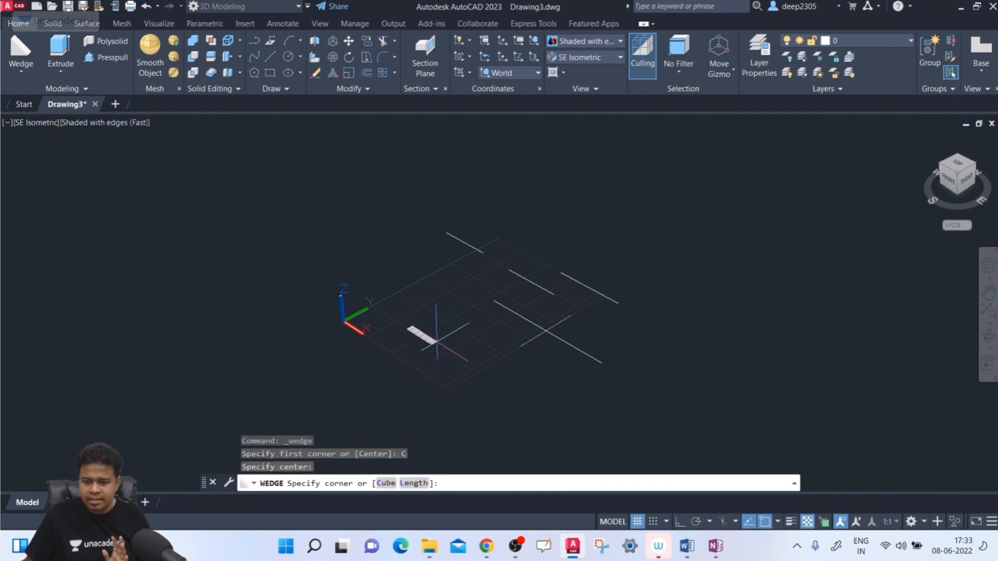
{"action": "left_click", "coordinate": [473, 358]}
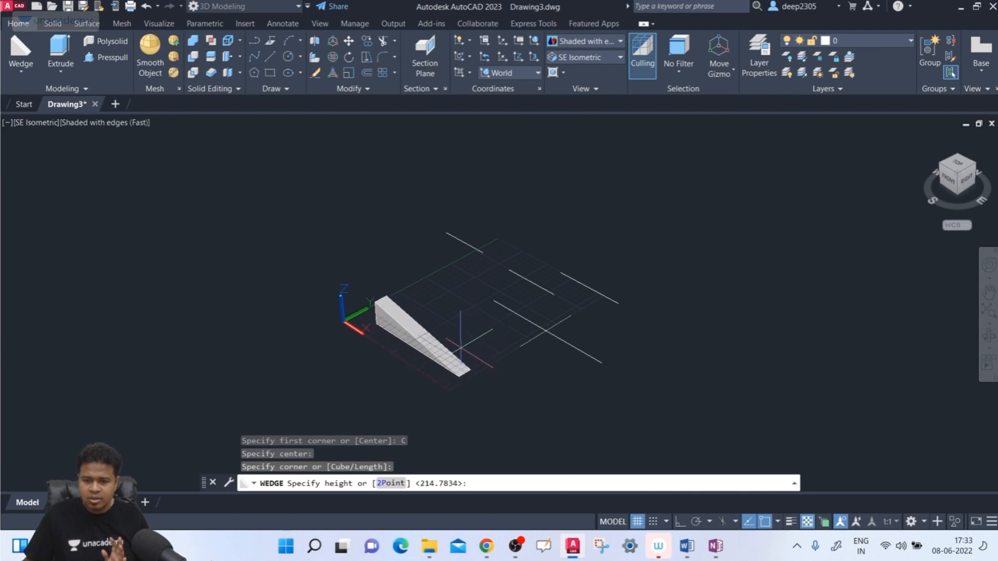
{"action": "left_click", "coordinate": [390, 484]}
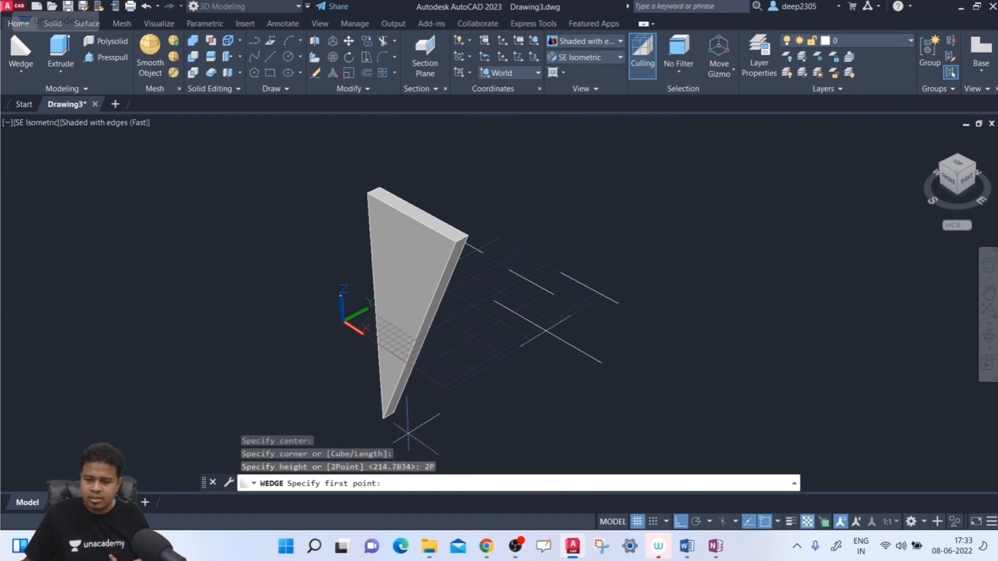
{"action": "left_click", "coordinate": [500, 339]}
{"action": "left_click", "coordinate": [523, 210]}
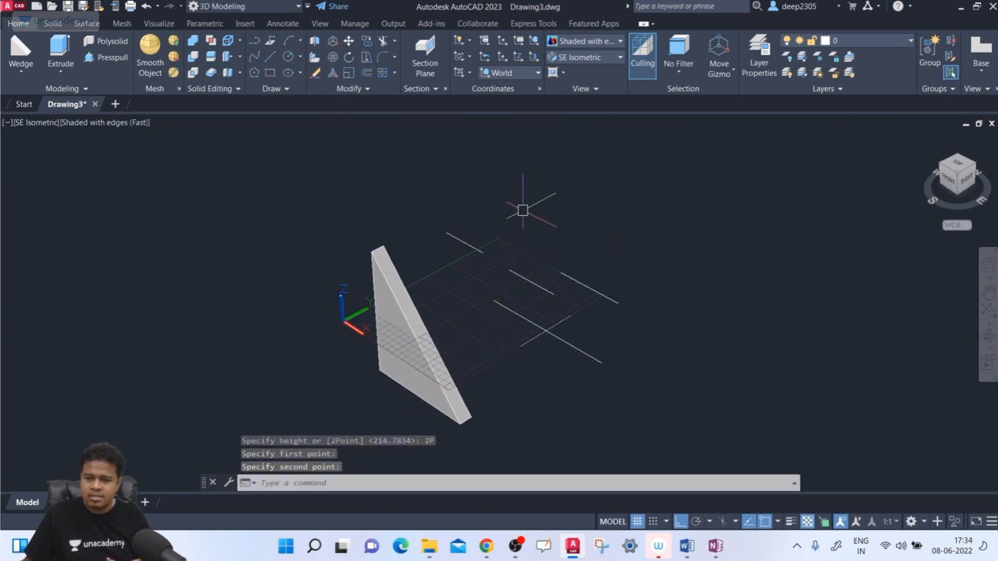
{"action": "left_click", "coordinate": [401, 305]}
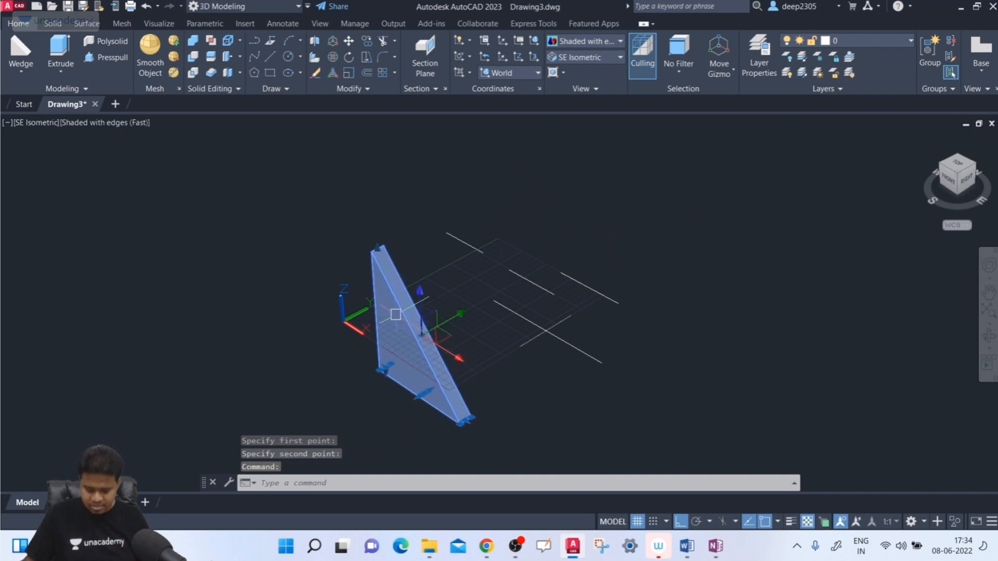
{"action": "key", "text": "Delete"}
- Start a wedge from a first corner on the XY grid using the Cube option for equal sides
{"action": "left_click", "coordinate": [20, 52]}
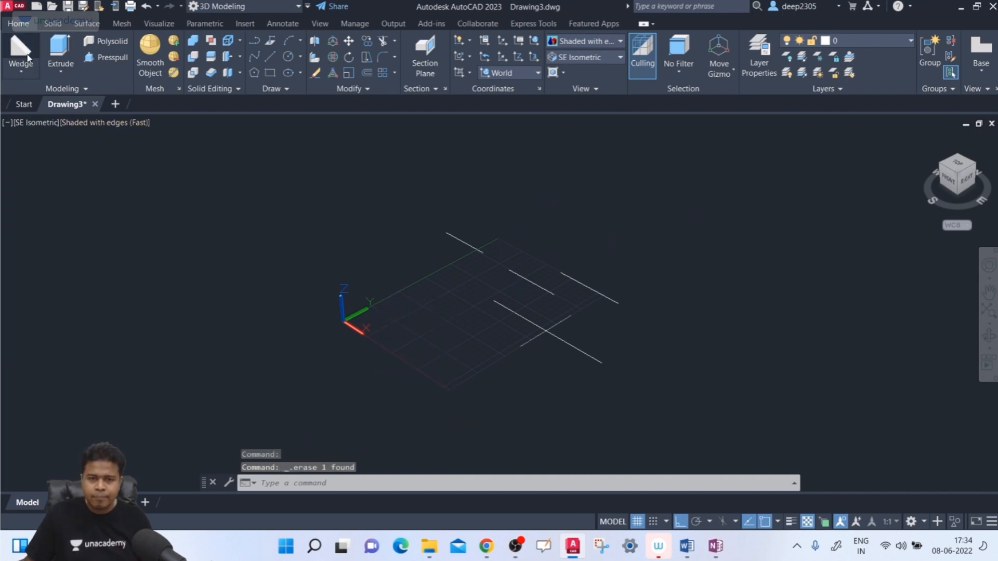
{"action": "left_click", "coordinate": [407, 318]}
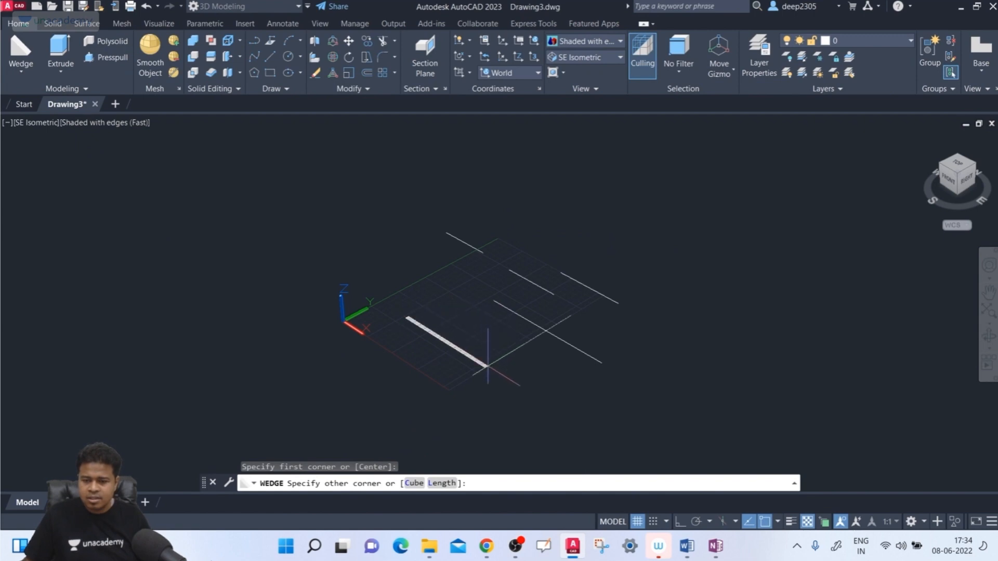
{"action": "left_click", "coordinate": [414, 484]}
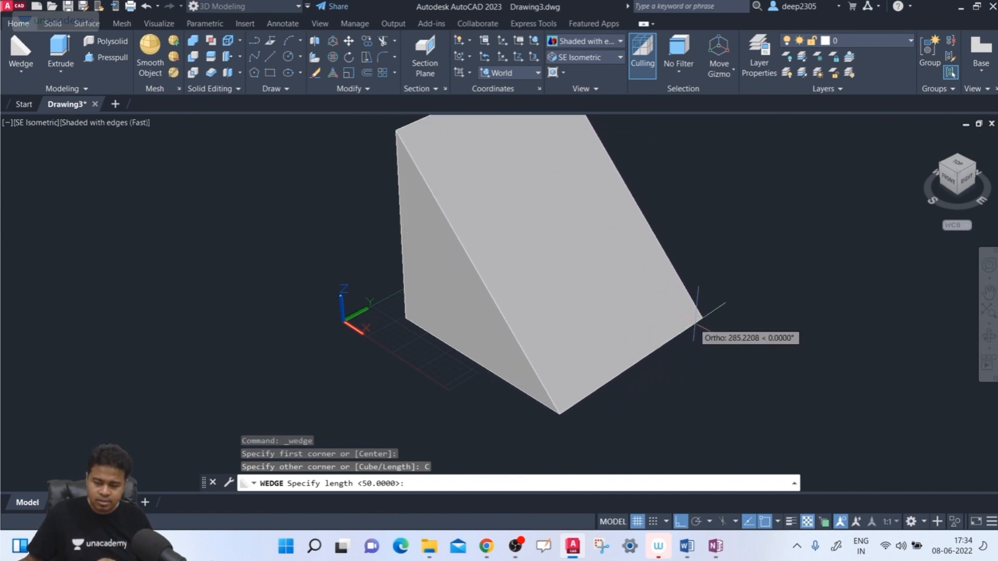
{"action": "middle_click_drag", "start_coordinate": [682, 331], "coordinate": [682, 326]}
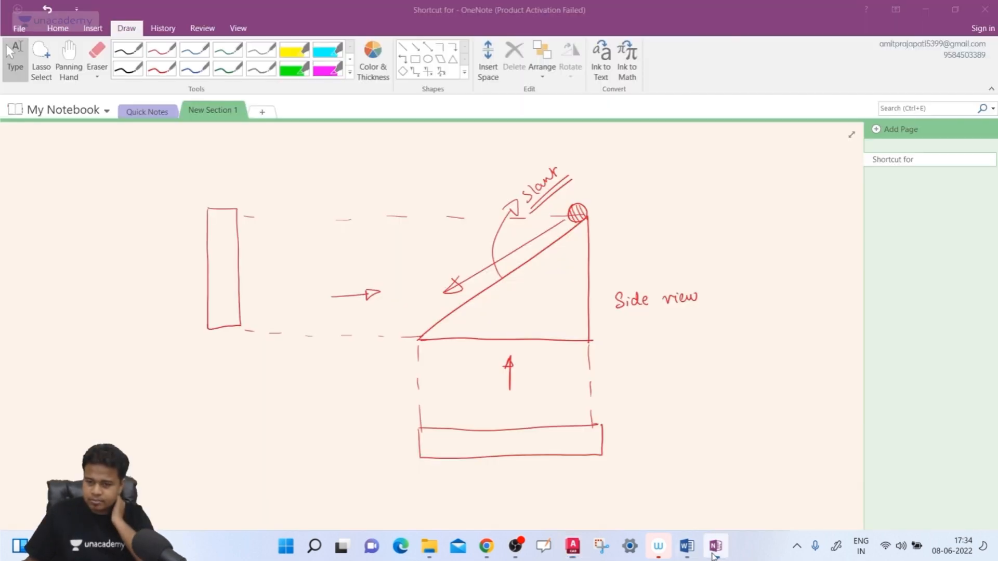
- Switch to OneNote and sketch a cube in red ink on a blank area, with corner dots and a dashed diagonal across its right face
{"action": "left_click", "coordinate": [711, 546]}
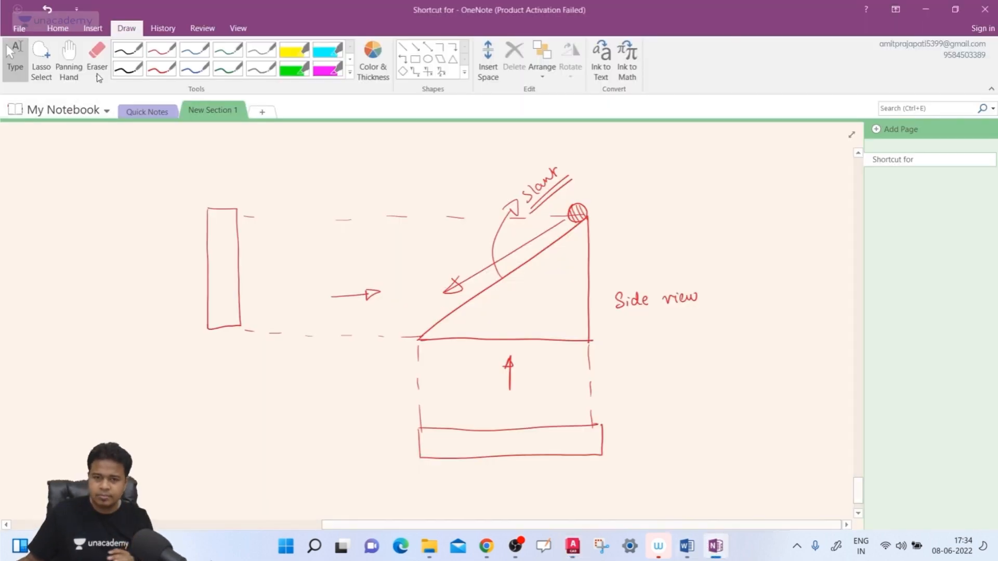
{"action": "left_click", "coordinate": [68, 65]}
{"action": "scroll", "coordinate": [240, 309], "scroll_direction": "down", "scroll_amount": 4}
{"action": "scroll", "coordinate": [240, 309], "scroll_direction": "down", "scroll_amount": 3}
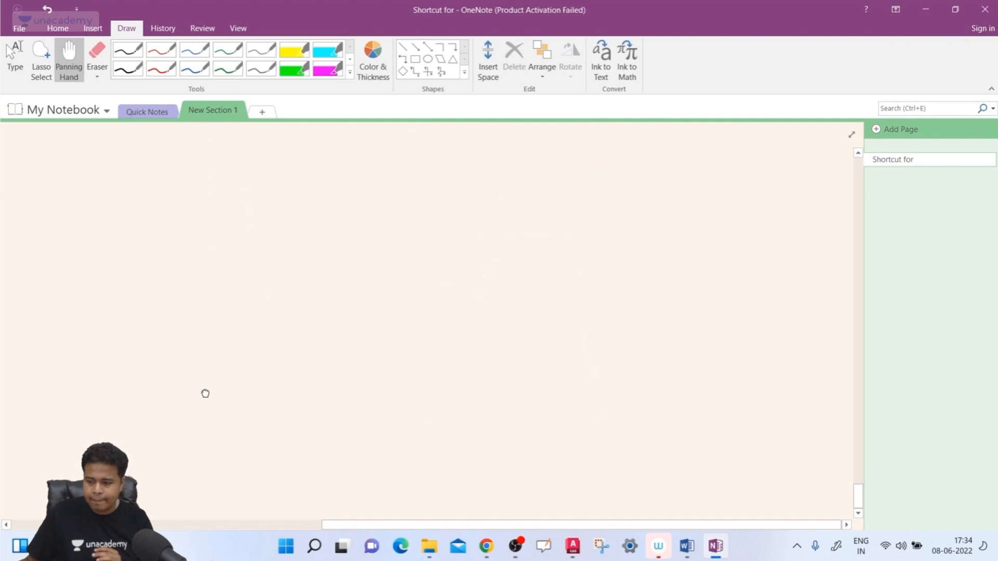
{"action": "left_click", "coordinate": [161, 68]}
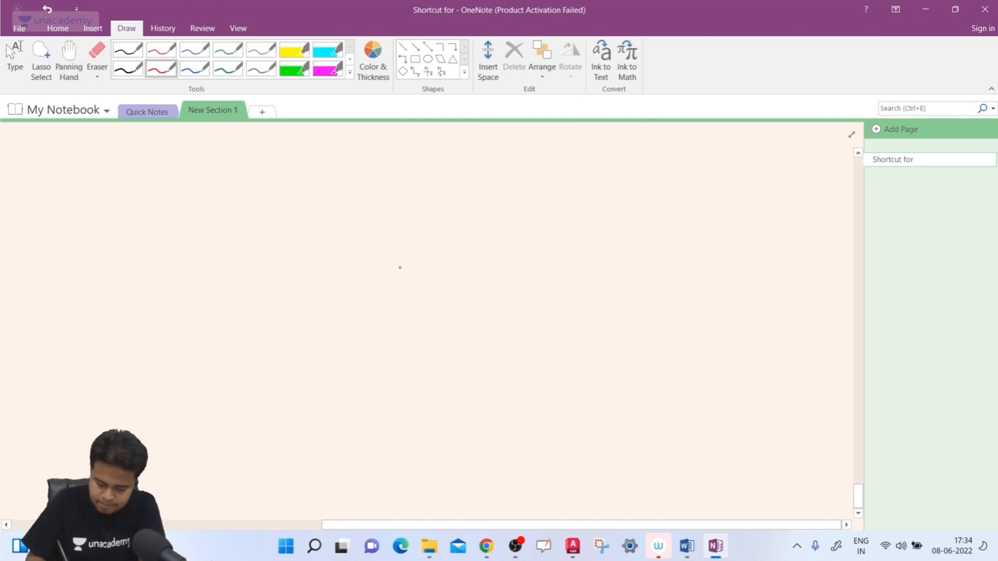
{"action": "mouse_move", "coordinate": [387, 260]}
{"action": "left_mouse_down"}
{"action": "mouse_move", "coordinate": [491, 315]}
{"action": "mouse_move", "coordinate": [615, 230]}
{"action": "left_mouse_up"}
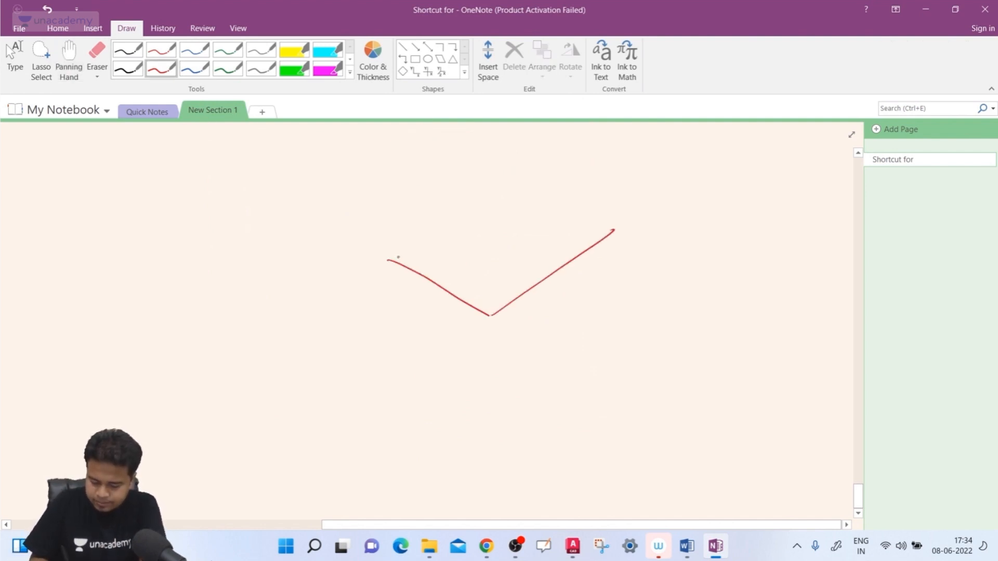
{"action": "mouse_move", "coordinate": [389, 260]}
{"action": "left_mouse_down"}
{"action": "mouse_move", "coordinate": [501, 181]}
{"action": "mouse_move", "coordinate": [608, 227]}
{"action": "left_mouse_up"}
{"action": "mouse_move", "coordinate": [388, 260]}
{"action": "left_mouse_down"}
{"action": "mouse_move", "coordinate": [392, 395]}
{"action": "mouse_move", "coordinate": [491, 456]}
{"action": "left_mouse_up"}
{"action": "mouse_move", "coordinate": [491, 316]}
{"action": "left_mouse_down"}
{"action": "mouse_move", "coordinate": [499, 437]}
{"action": "mouse_move", "coordinate": [626, 347]}
{"action": "left_mouse_up"}
{"action": "left_click_drag", "start_coordinate": [615, 232], "coordinate": [613, 353]}
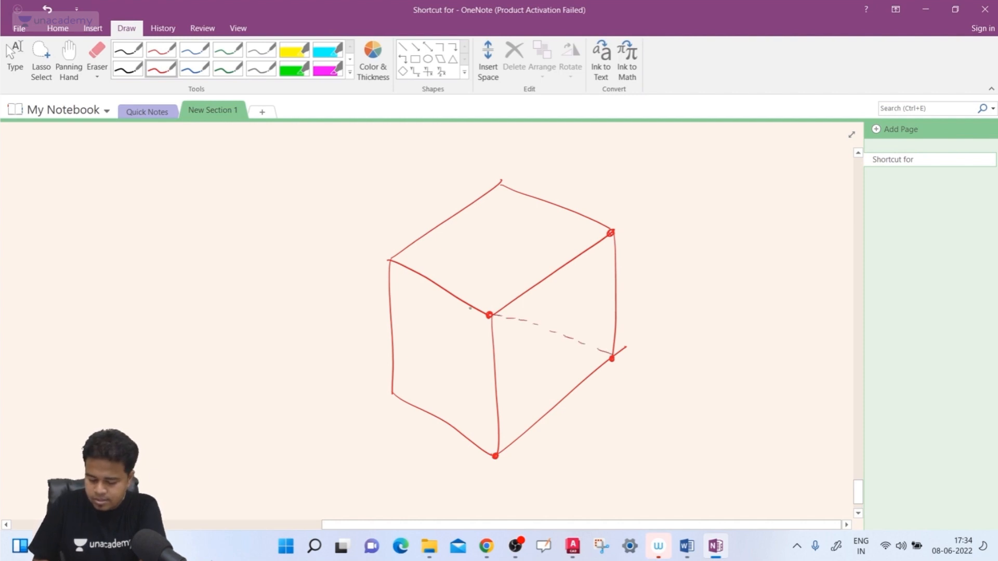
- Sketch a triangle beside the cube and draw a solid line over the dashed diagonal on the cube's right face
{"action": "mouse_move", "coordinate": [695, 251]}
{"action": "left_mouse_down"}
{"action": "mouse_move", "coordinate": [698, 363]}
{"action": "mouse_move", "coordinate": [795, 299]}
{"action": "mouse_move", "coordinate": [833, 323]}
{"action": "left_mouse_up"}
{"action": "left_click_drag", "start_coordinate": [695, 370], "coordinate": [822, 325]}
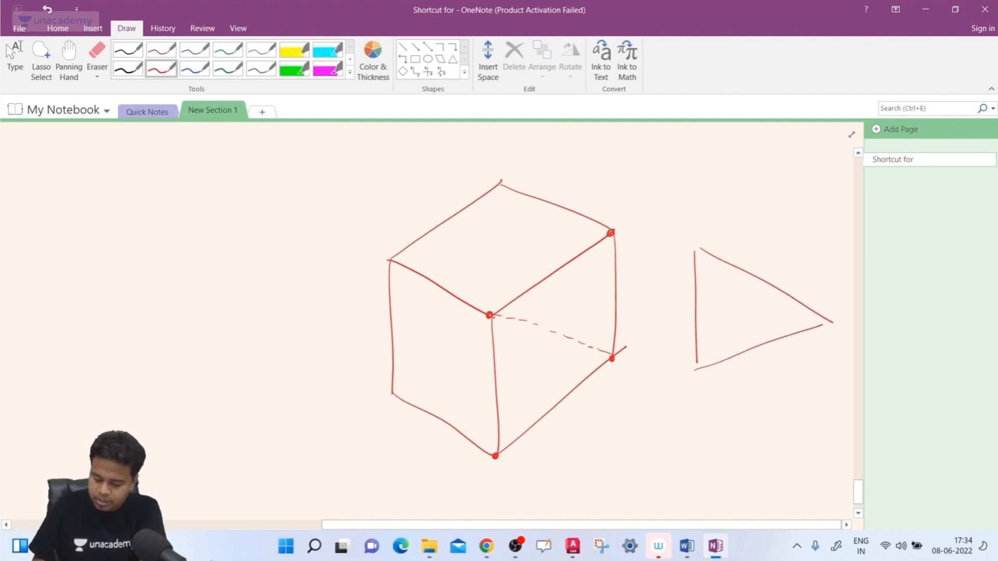
{"action": "left_click_drag", "start_coordinate": [491, 316], "coordinate": [634, 354]}
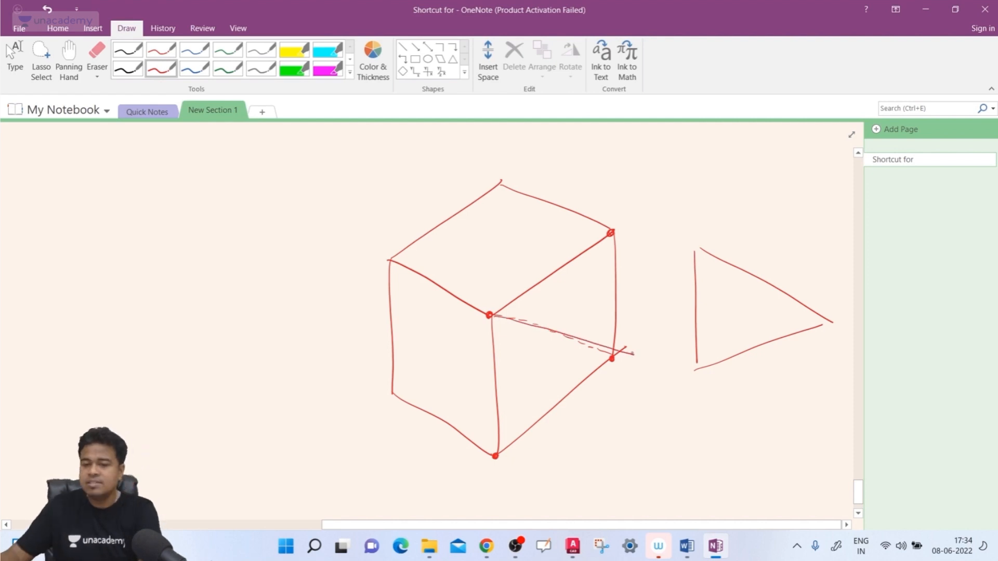
- Switch back to AutoCAD and finish the Cube-option wedge with a length of 100 along X
{"action": "left_click", "coordinate": [572, 546]}
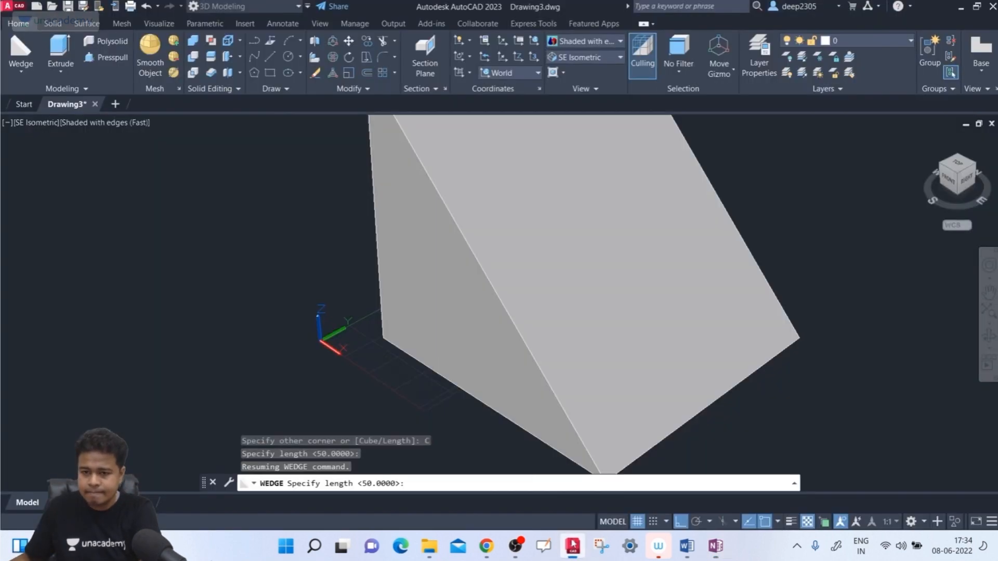
{"action": "scroll", "coordinate": [508, 296], "scroll_direction": "up", "scroll_amount": 4}
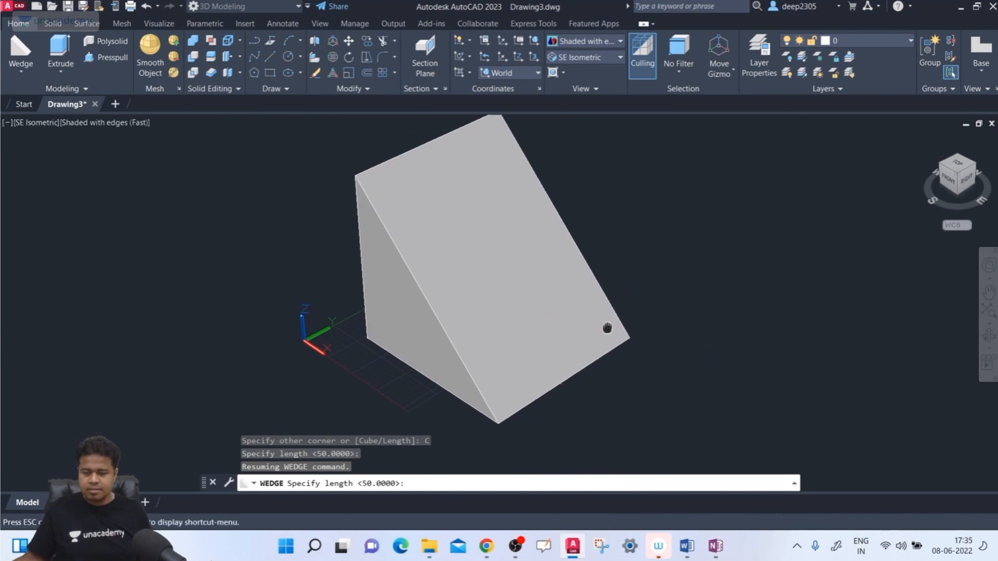
{"action": "scroll", "coordinate": [550, 318], "scroll_direction": "up", "scroll_amount": 2}
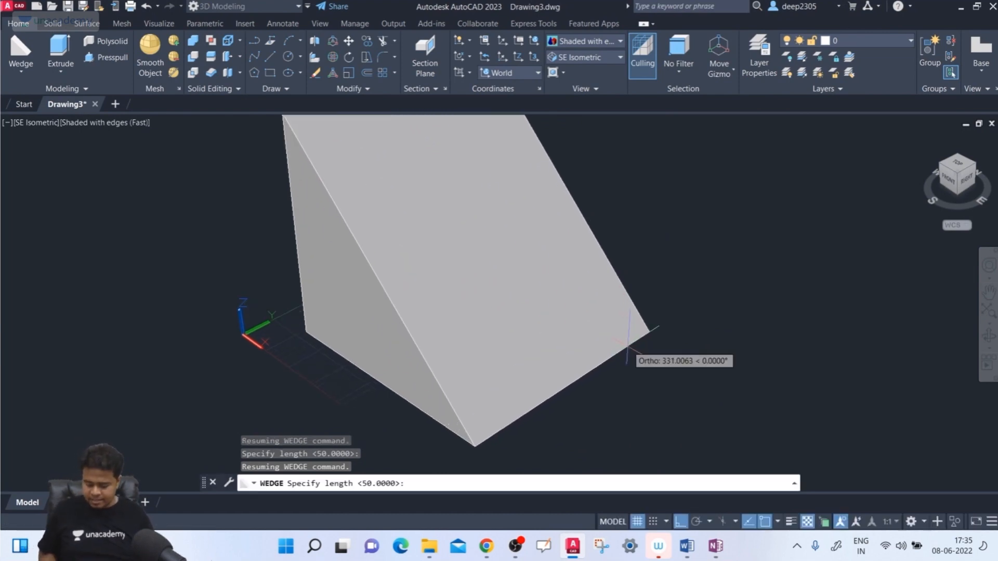
{"action": "type", "text": "100"}
{"action": "key", "text": "Return"}
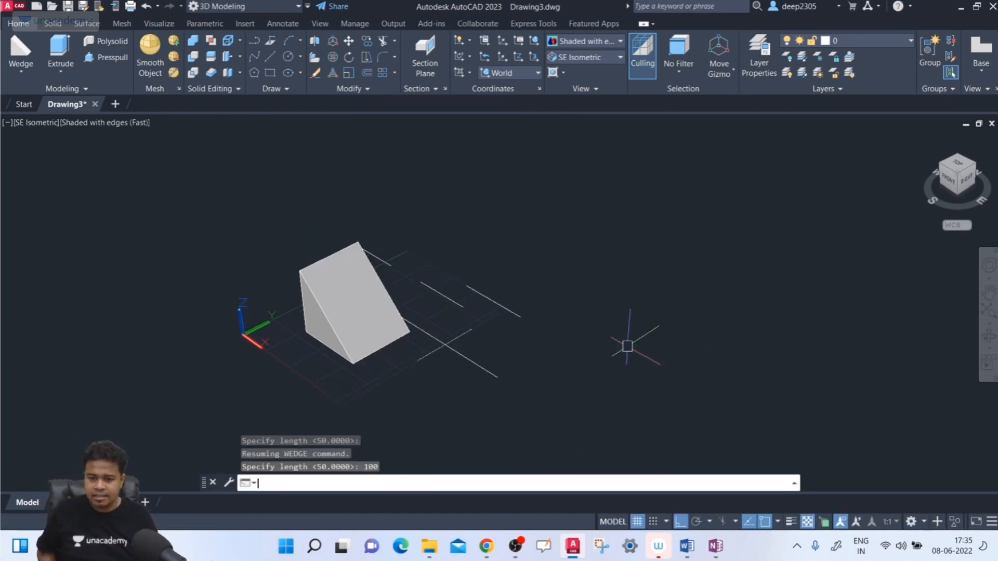
{"action": "scroll", "coordinate": [379, 385], "scroll_direction": "up", "scroll_amount": 3}
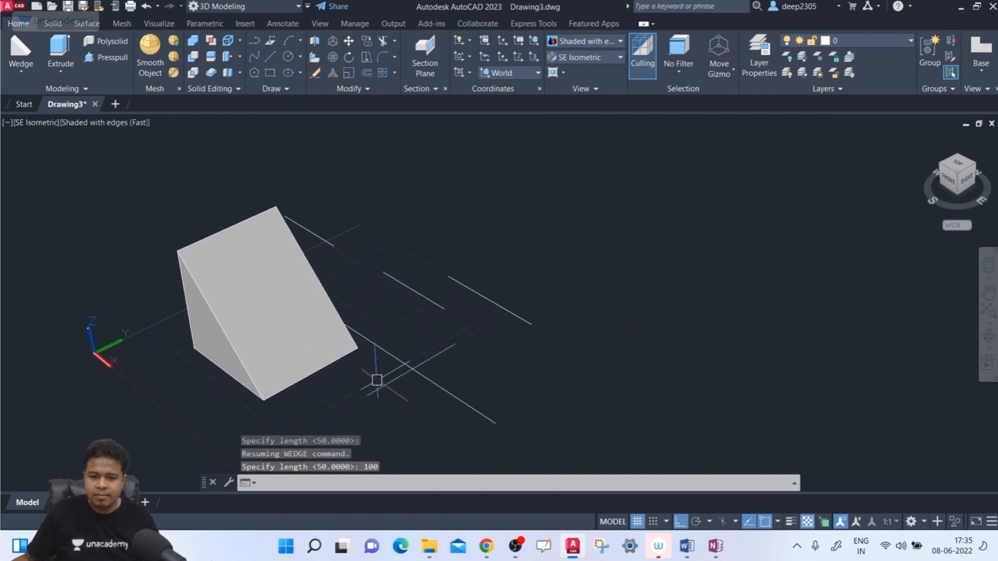
- Start a wedge with its first corner in front of the existing one, using the Length option and a length of 200 along X
{"action": "scroll", "coordinate": [248, 394], "scroll_direction": "up", "scroll_amount": 2}
{"action": "middle_click_drag", "start_coordinate": [249, 393], "coordinate": [351, 323]}
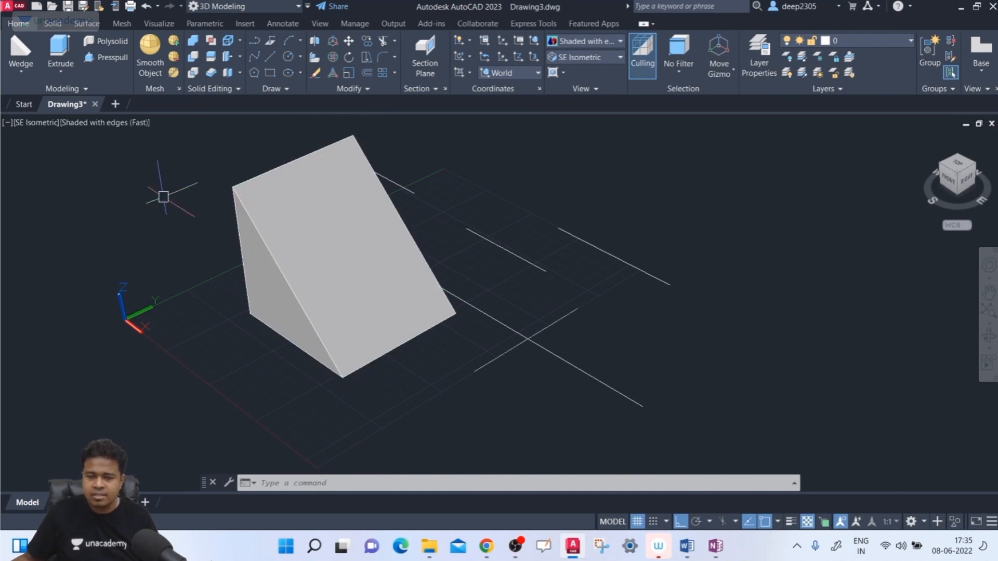
{"action": "left_click", "coordinate": [25, 67]}
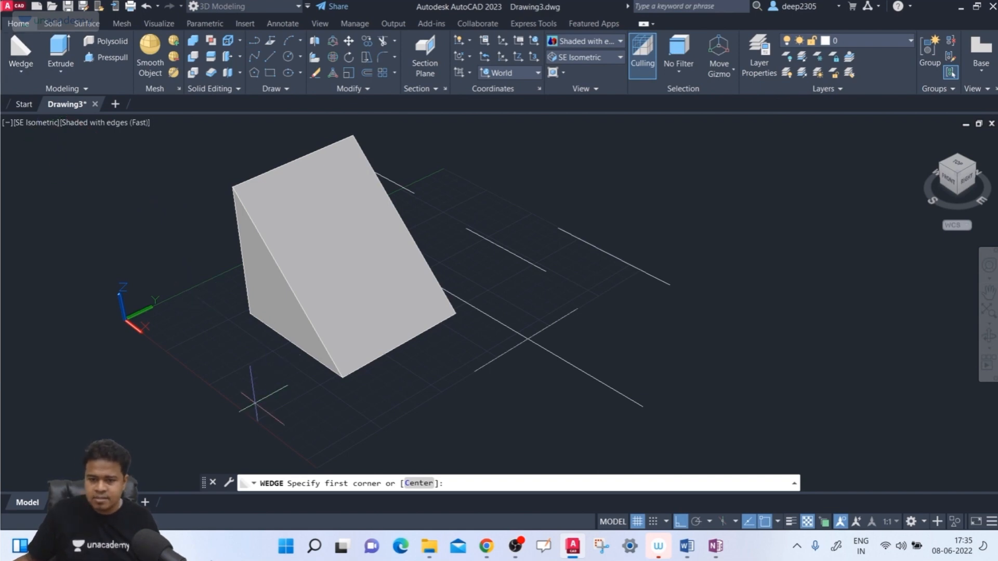
{"action": "middle_click_drag", "start_coordinate": [69, 391], "coordinate": [161, 341]}
{"action": "left_click", "coordinate": [114, 342]}
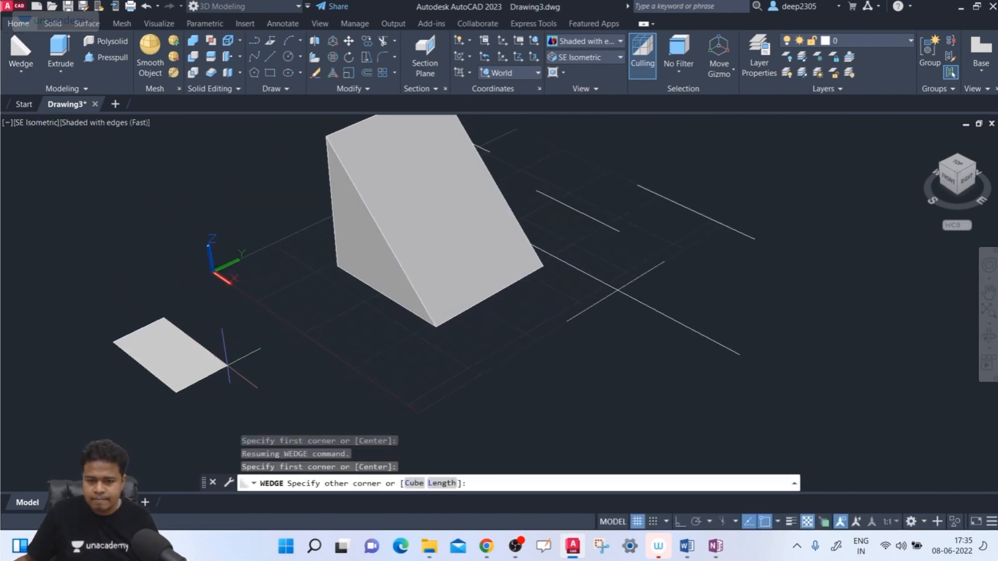
{"action": "left_click", "coordinate": [443, 489]}
{"action": "middle_click_drag", "start_coordinate": [190, 345], "coordinate": [152, 256]}
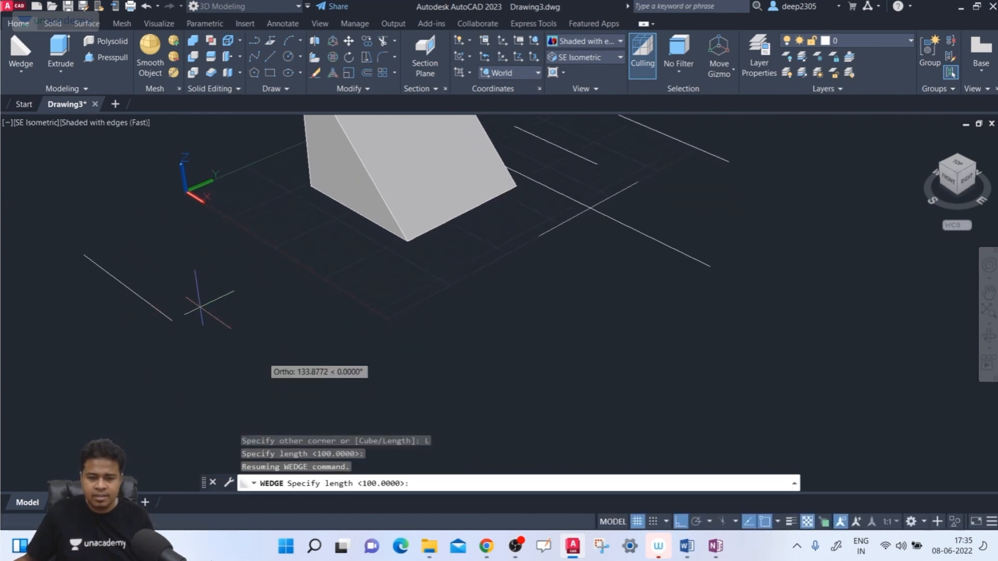
{"action": "type", "text": "2"}
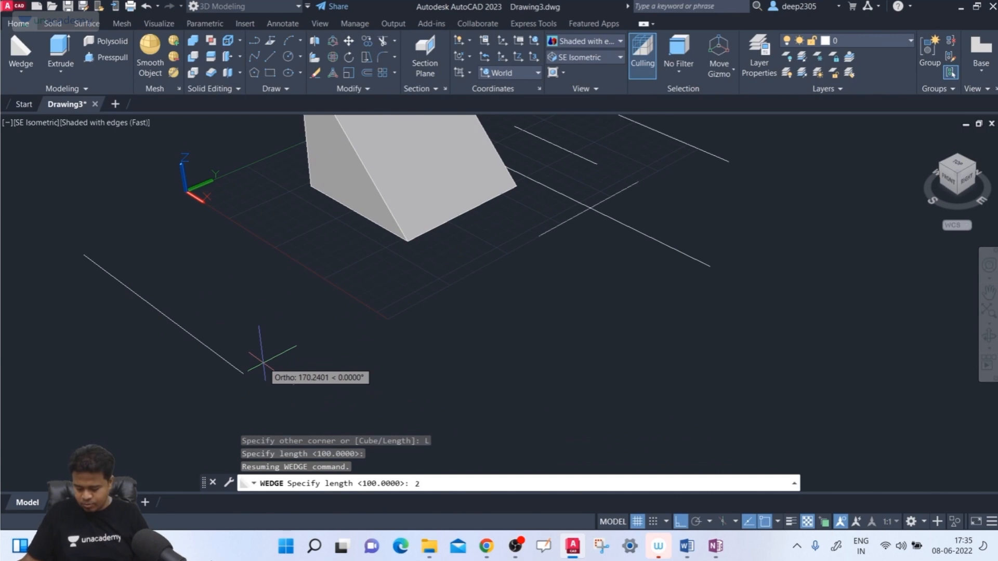
{"action": "type", "text": "00"}
{"action": "key", "text": "Return"}
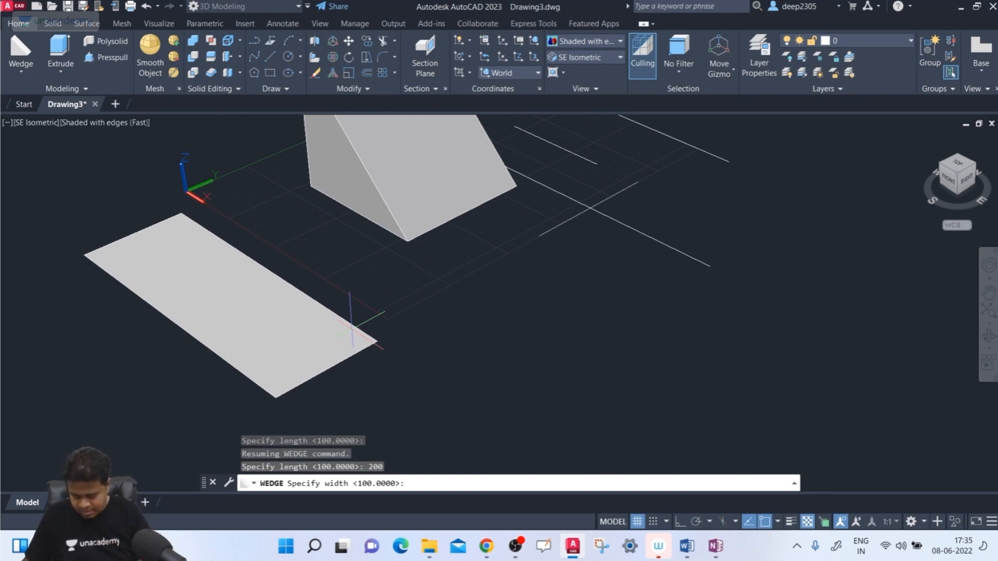
- Complete the wedge with a width of 20 and a height of 150
{"action": "type", "text": "0"}
{"action": "key", "text": "Return"}
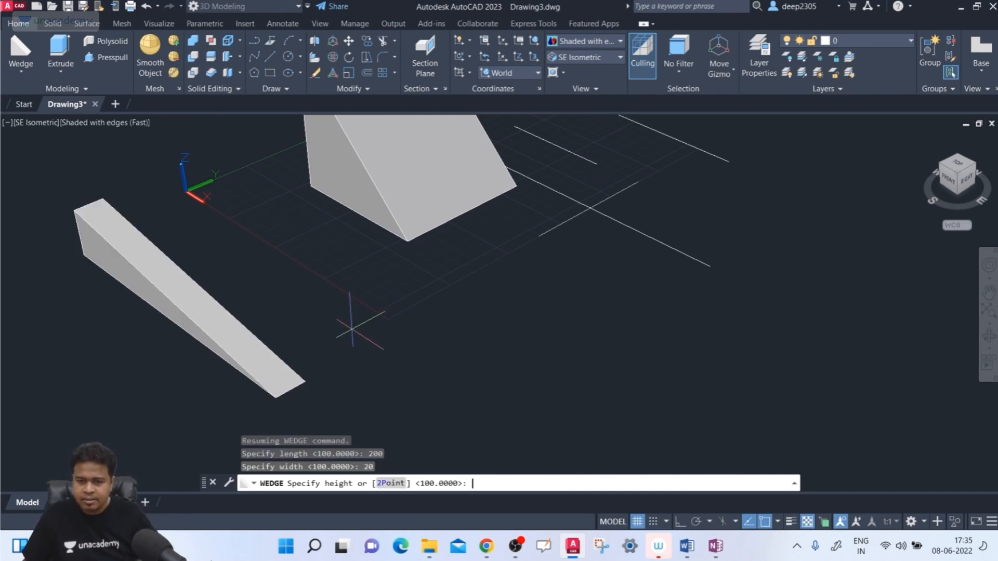
{"action": "middle_click_drag", "start_coordinate": [281, 311], "coordinate": [354, 392]}
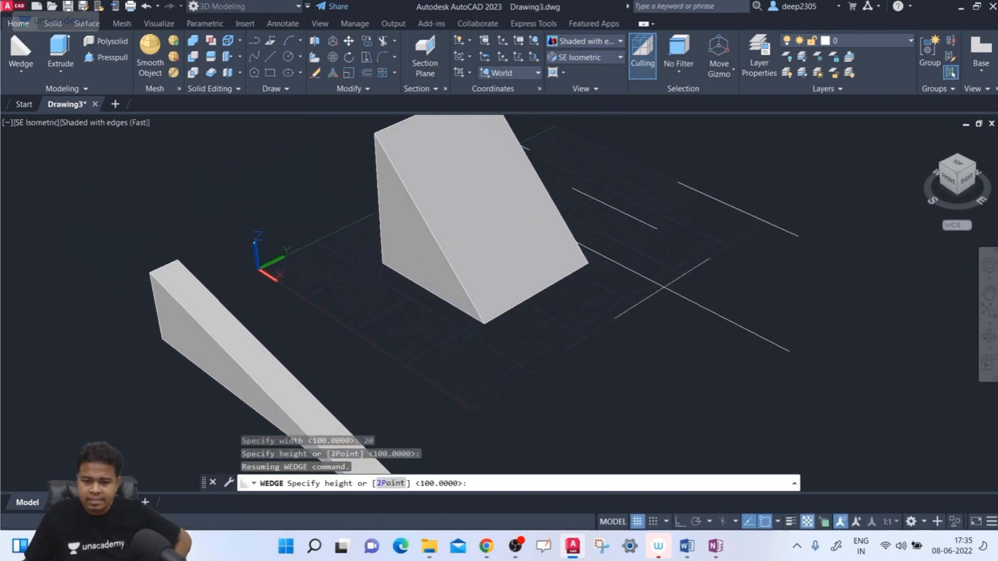
{"action": "type", "text": "150"}
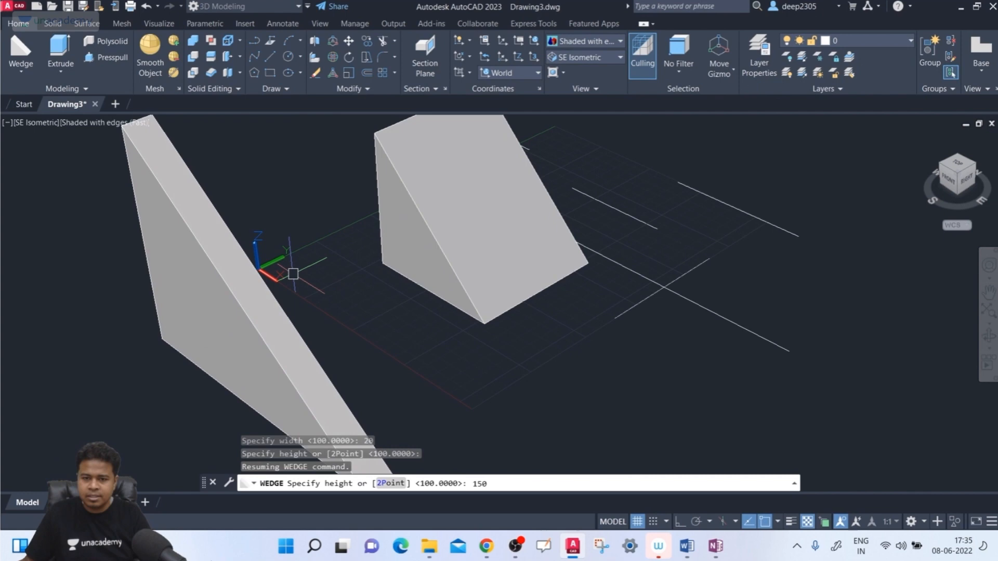
{"action": "key", "text": "Return"}
{"action": "scroll", "coordinate": [291, 275], "scroll_direction": "down", "scroll_amount": 1}
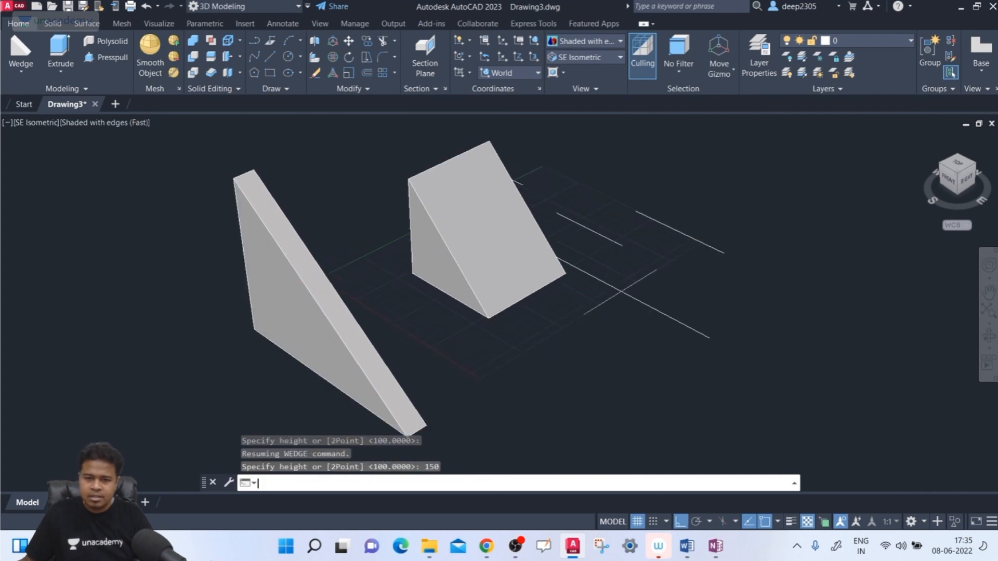
{"action": "scroll", "coordinate": [290, 276], "scroll_direction": "up", "scroll_amount": 1}
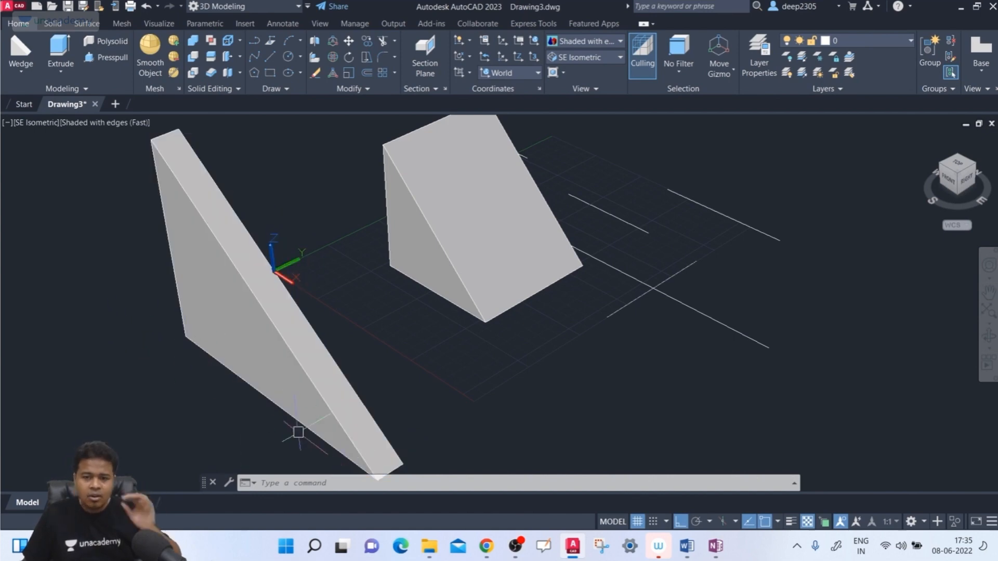
{"action": "scroll", "coordinate": [504, 301], "scroll_direction": "up", "scroll_amount": 1}
{"action": "middle_click_drag", "start_coordinate": [183, 347], "coordinate": [172, 316]}
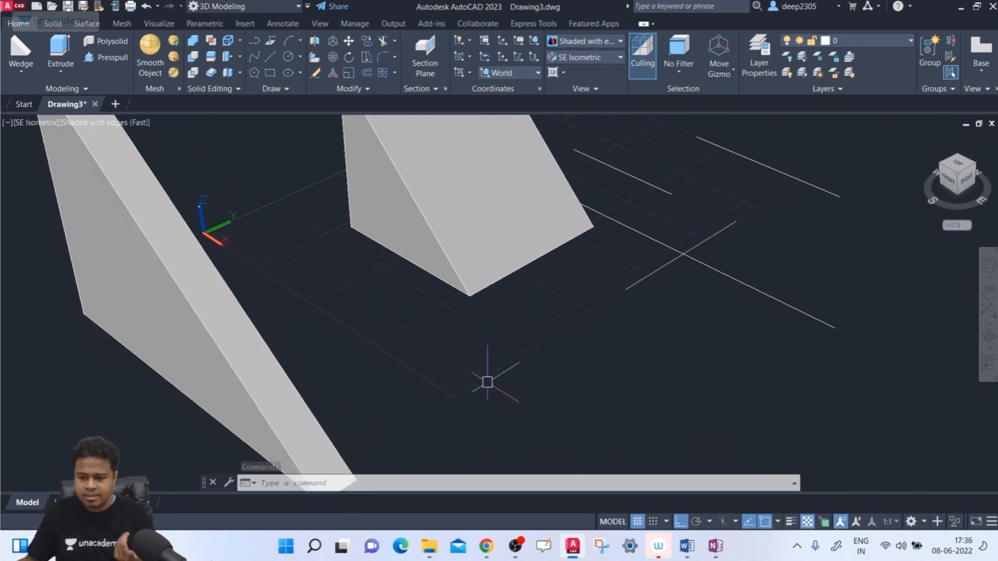
- Switch to OneNote and sketch a thin wedge in red ink on a blank area of the page
{"action": "left_click", "coordinate": [717, 549]}
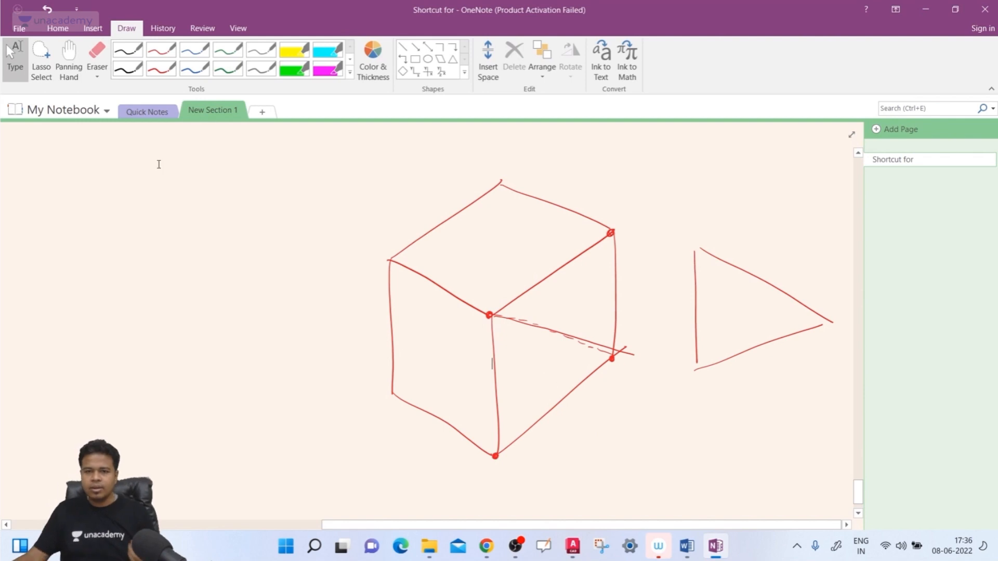
{"action": "left_click", "coordinate": [69, 57]}
{"action": "left_click_drag", "start_coordinate": [217, 317], "coordinate": [164, 130]}
{"action": "left_click_drag", "start_coordinate": [145, 350], "coordinate": [161, 249]}
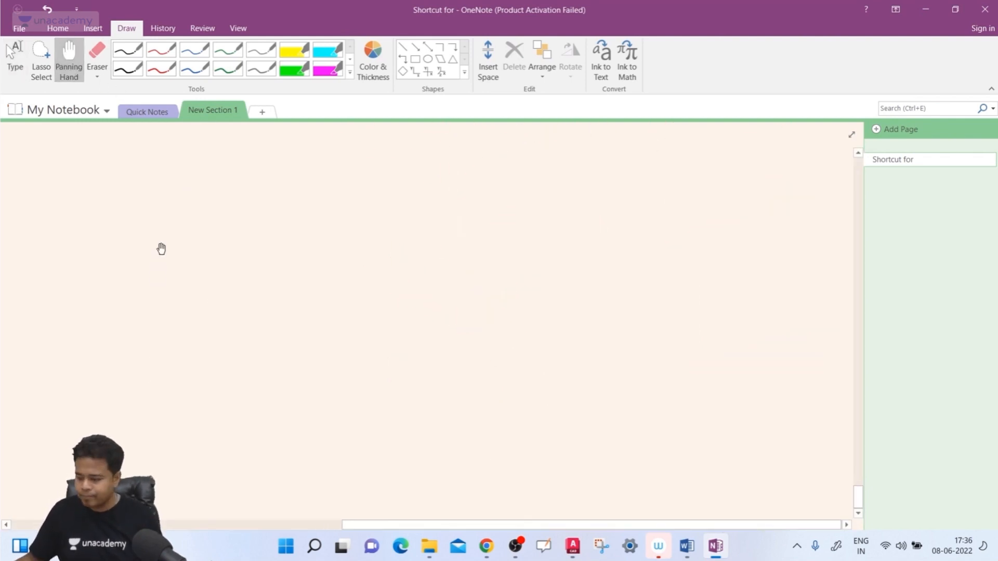
{"action": "left_click", "coordinate": [162, 69]}
{"action": "left_click_drag", "start_coordinate": [389, 213], "coordinate": [395, 414]}
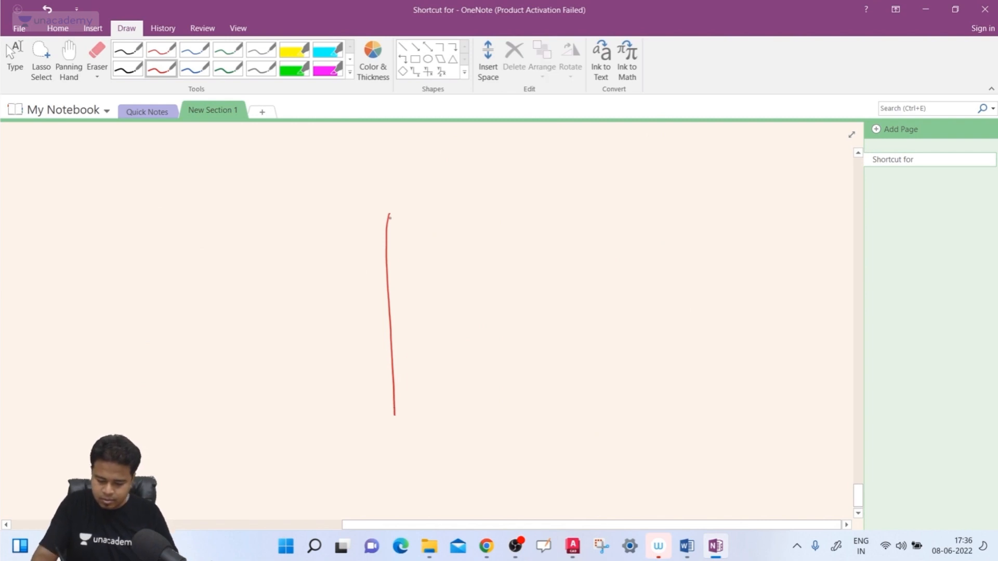
{"action": "left_click_drag", "start_coordinate": [390, 217], "coordinate": [579, 440]}
{"action": "mouse_move", "coordinate": [394, 415]}
{"action": "left_mouse_down"}
{"action": "mouse_move", "coordinate": [589, 453]}
{"action": "mouse_move", "coordinate": [649, 419]}
{"action": "mouse_move", "coordinate": [456, 177]}
{"action": "left_mouse_up"}
{"action": "left_click_drag", "start_coordinate": [390, 217], "coordinate": [455, 176]}
- Add opposing arrows across the wedge's sloped face labelled "width", and a red dot at the front lower corner of its vertical edge
{"action": "left_click_drag", "start_coordinate": [595, 344], "coordinate": [631, 320]}
{"action": "left_click_drag", "start_coordinate": [598, 335], "coordinate": [606, 343]}
{"action": "left_click_drag", "start_coordinate": [516, 386], "coordinate": [522, 381]}
{"action": "left_click_drag", "start_coordinate": [517, 382], "coordinate": [522, 389]}
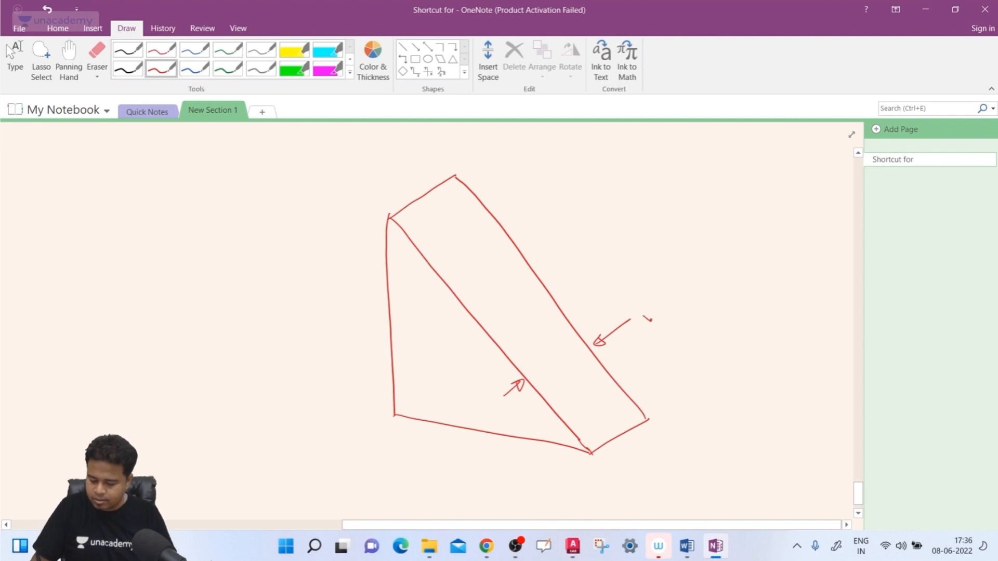
{"action": "left_click_drag", "start_coordinate": [644, 317], "coordinate": [686, 284]}
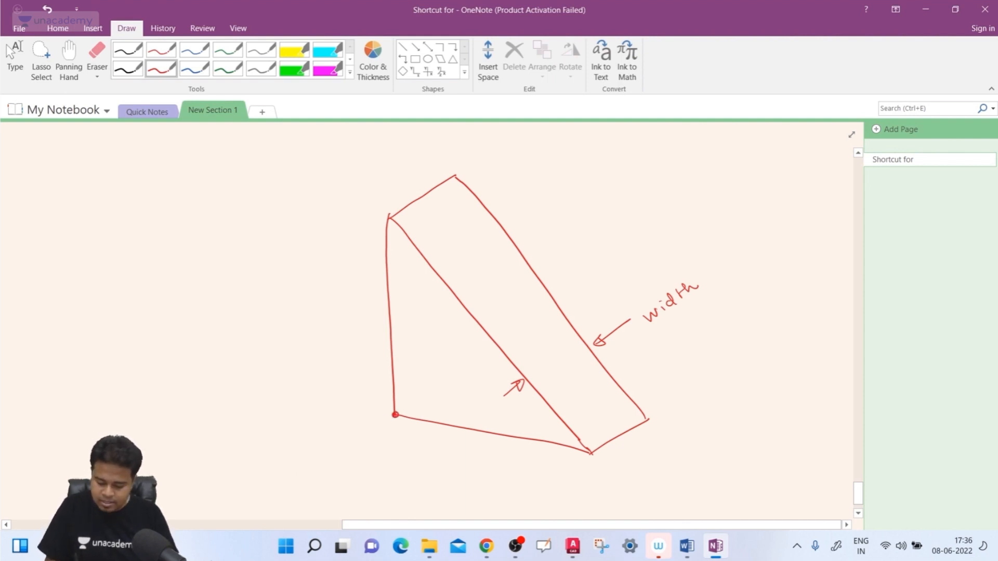
- Draw labelled X, Y and Z axis arrows from one origin dot in black ink beside the wedge
{"action": "left_click", "coordinate": [127, 68]}
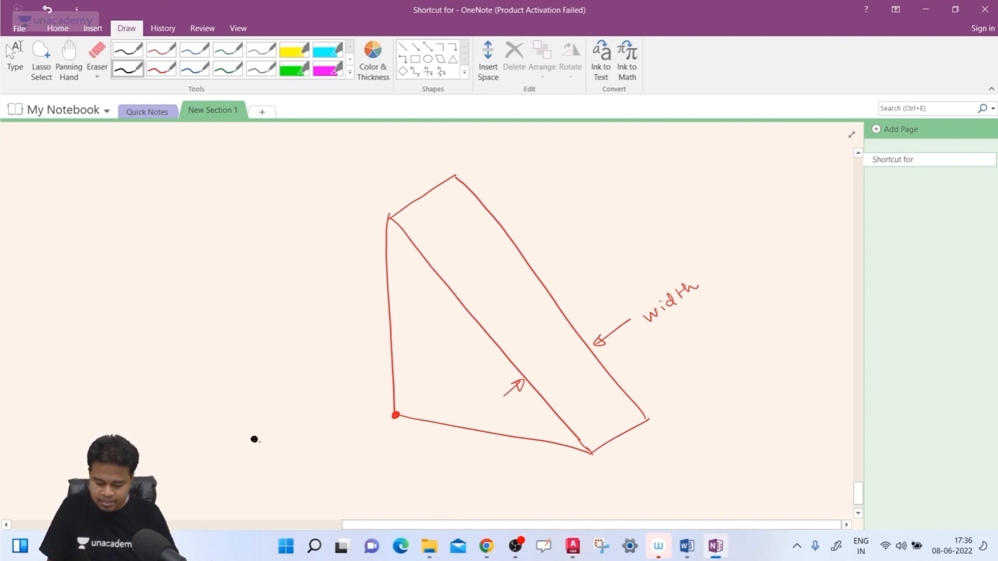
{"action": "left_click_drag", "start_coordinate": [254, 440], "coordinate": [340, 466]}
{"action": "left_click_drag", "start_coordinate": [359, 456], "coordinate": [377, 456]}
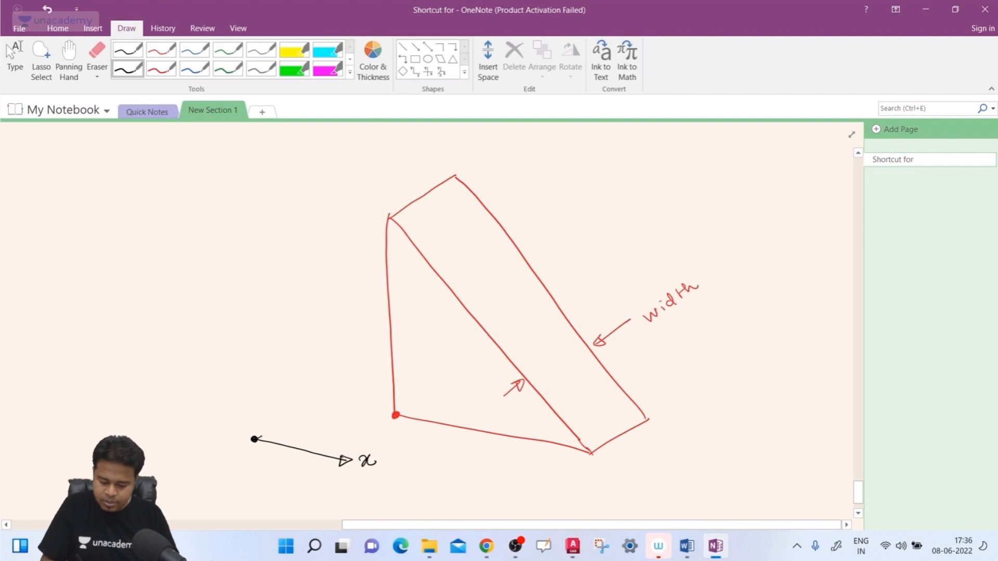
{"action": "mouse_move", "coordinate": [255, 439]}
{"action": "left_mouse_down"}
{"action": "mouse_move", "coordinate": [345, 376]}
{"action": "mouse_move", "coordinate": [342, 387]}
{"action": "mouse_move", "coordinate": [363, 383]}
{"action": "left_mouse_up"}
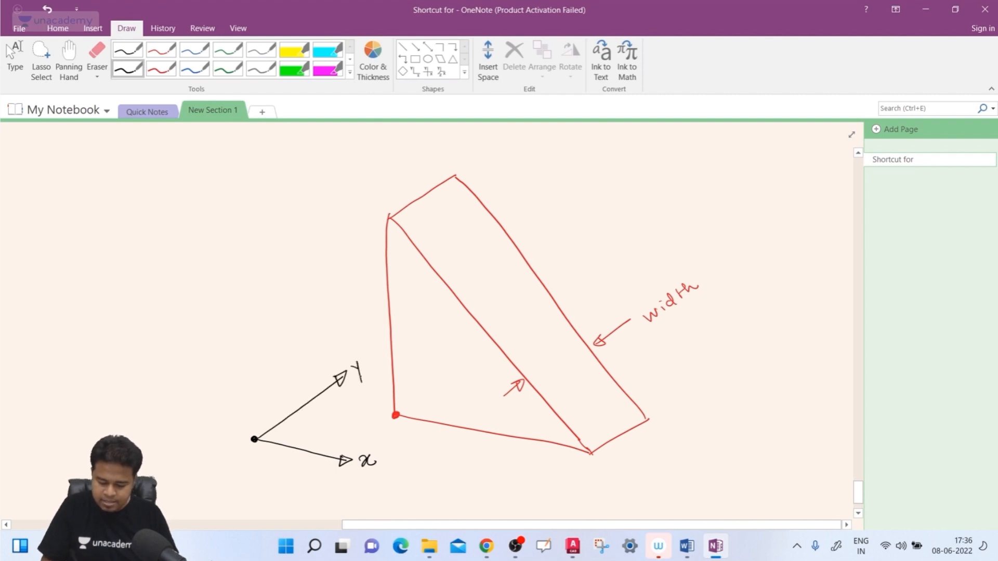
{"action": "mouse_move", "coordinate": [255, 439]}
{"action": "left_mouse_down"}
{"action": "mouse_move", "coordinate": [243, 315]}
{"action": "mouse_move", "coordinate": [272, 308]}
{"action": "left_mouse_up"}
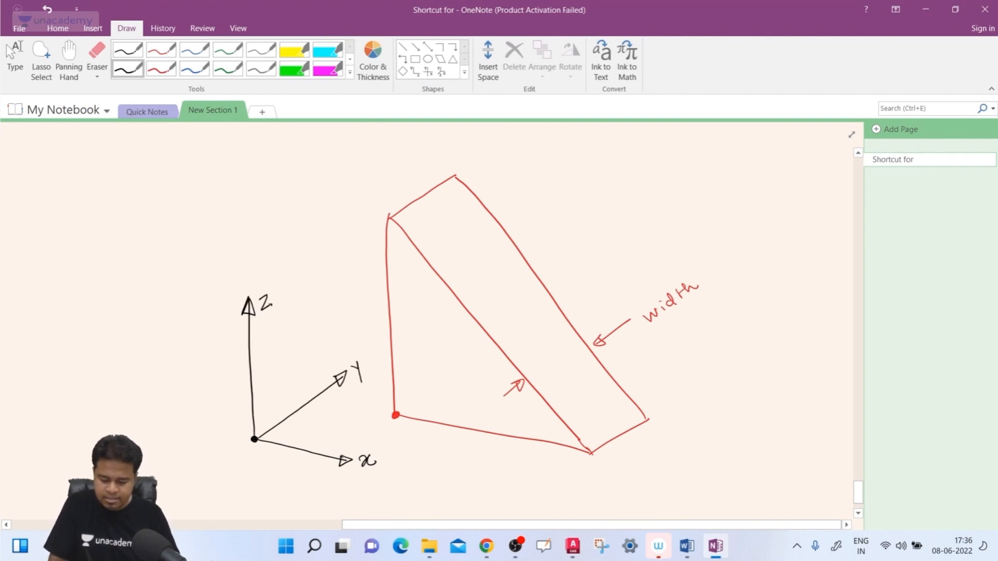
- Add red dimension marks labelled "Length" below the wedge's base edge and "height" beside its vertical edge
{"action": "left_click", "coordinate": [165, 69]}
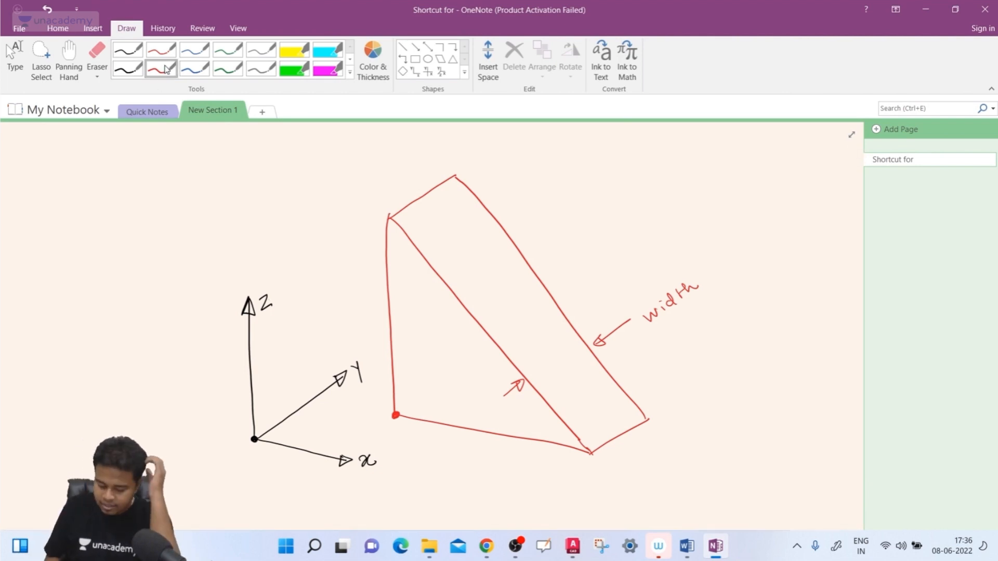
{"action": "mouse_move", "coordinate": [410, 447]}
{"action": "left_mouse_down"}
{"action": "mouse_move", "coordinate": [399, 455]}
{"action": "mouse_move", "coordinate": [476, 468]}
{"action": "mouse_move", "coordinate": [479, 488]}
{"action": "left_mouse_up"}
{"action": "left_click", "coordinate": [477, 462]}
{"action": "mouse_move", "coordinate": [501, 456]}
{"action": "left_mouse_down"}
{"action": "mouse_move", "coordinate": [495, 472]}
{"action": "mouse_move", "coordinate": [503, 462]}
{"action": "left_mouse_up"}
{"action": "mouse_move", "coordinate": [504, 458]}
{"action": "left_mouse_down"}
{"action": "mouse_move", "coordinate": [514, 472]}
{"action": "mouse_move", "coordinate": [586, 478]}
{"action": "mouse_move", "coordinate": [577, 485]}
{"action": "mouse_move", "coordinate": [586, 496]}
{"action": "left_mouse_up"}
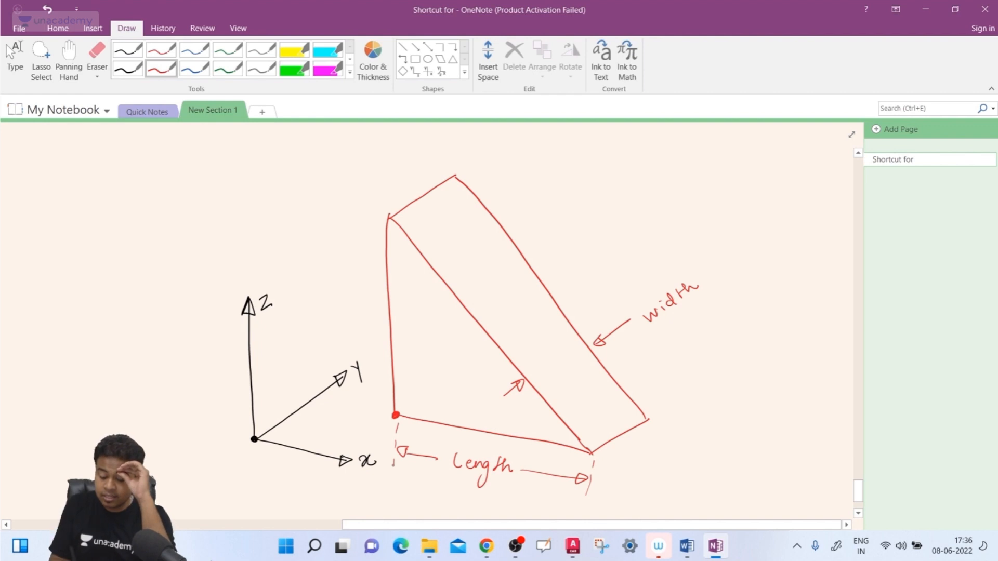
{"action": "mouse_move", "coordinate": [364, 229]}
{"action": "left_mouse_down"}
{"action": "mouse_move", "coordinate": [362, 266]}
{"action": "mouse_move", "coordinate": [340, 300]}
{"action": "mouse_move", "coordinate": [353, 300]}
{"action": "left_mouse_up"}
{"action": "mouse_move", "coordinate": [360, 290]}
{"action": "left_mouse_down"}
{"action": "mouse_move", "coordinate": [355, 311]}
{"action": "mouse_move", "coordinate": [370, 299]}
{"action": "mouse_move", "coordinate": [369, 416]}
{"action": "mouse_move", "coordinate": [373, 401]}
{"action": "left_mouse_up"}
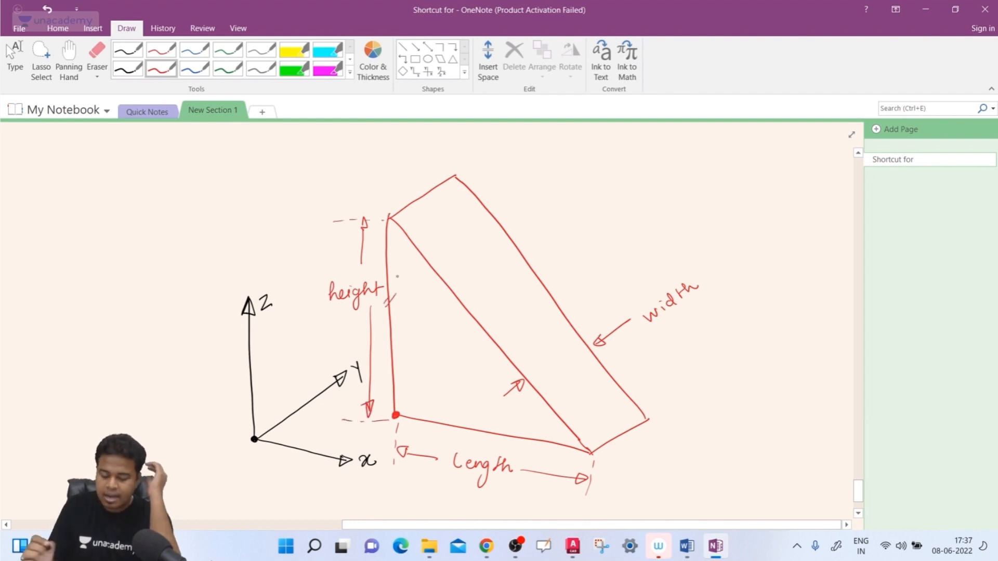
- Draw red arrows linking height to the Z axis, Length to the X axis and width to the Y axis
{"action": "left_click_drag", "start_coordinate": [325, 300], "coordinate": [270, 324]}
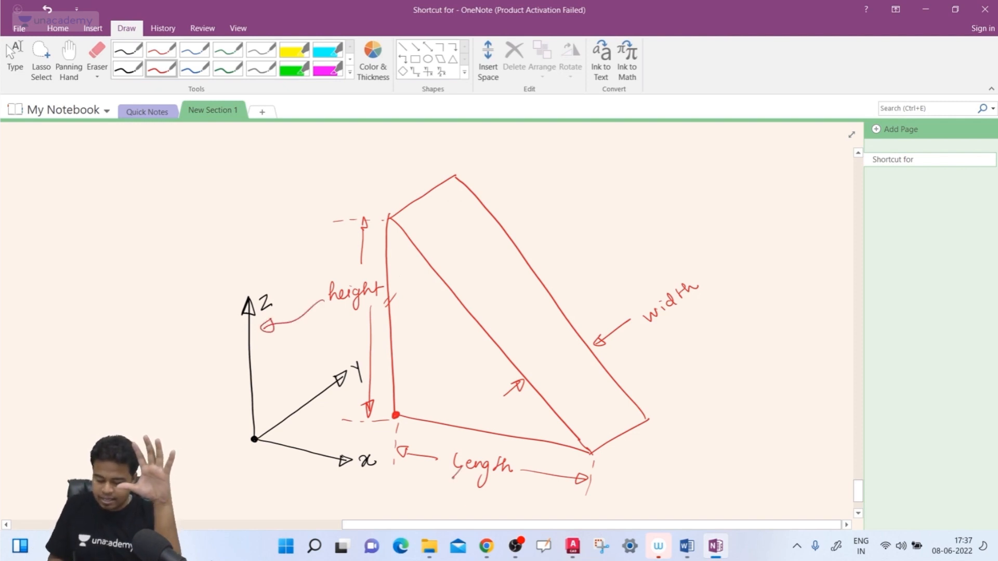
{"action": "left_click_drag", "start_coordinate": [456, 475], "coordinate": [365, 475]}
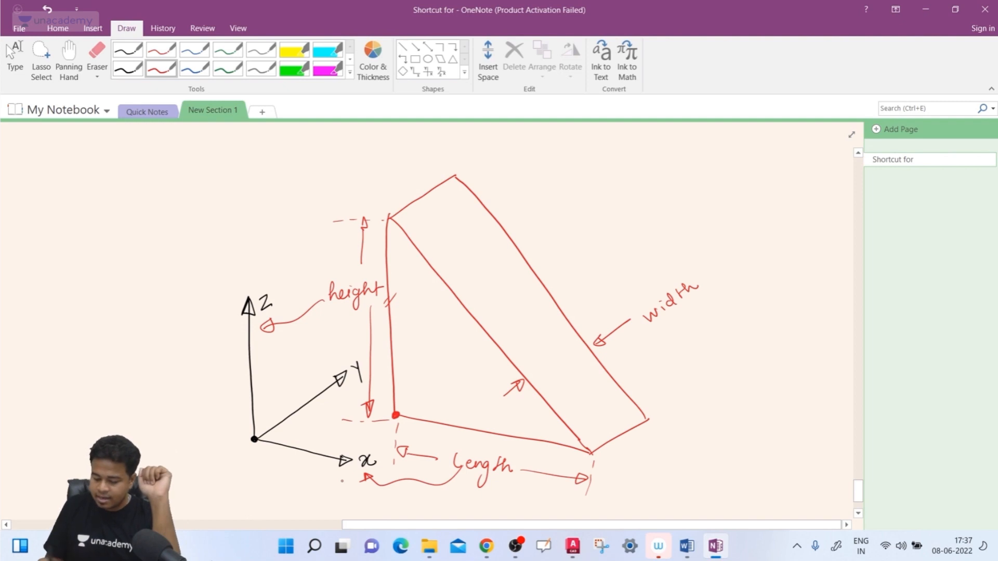
{"action": "mouse_move", "coordinate": [687, 307]}
{"action": "left_mouse_down"}
{"action": "mouse_move", "coordinate": [519, 369]}
{"action": "mouse_move", "coordinate": [374, 369]}
{"action": "left_mouse_up"}
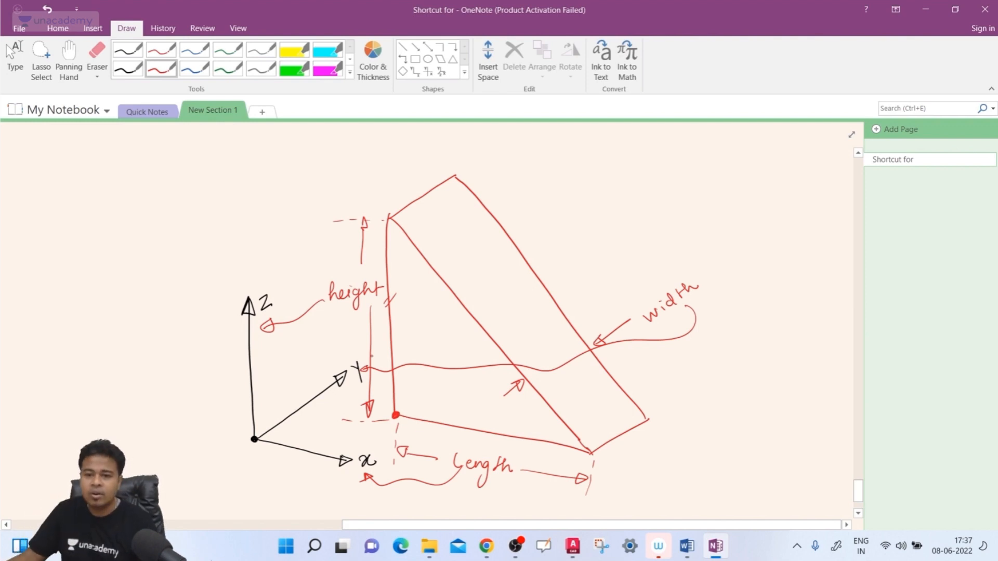
{"action": "key", "text": "Escape"}
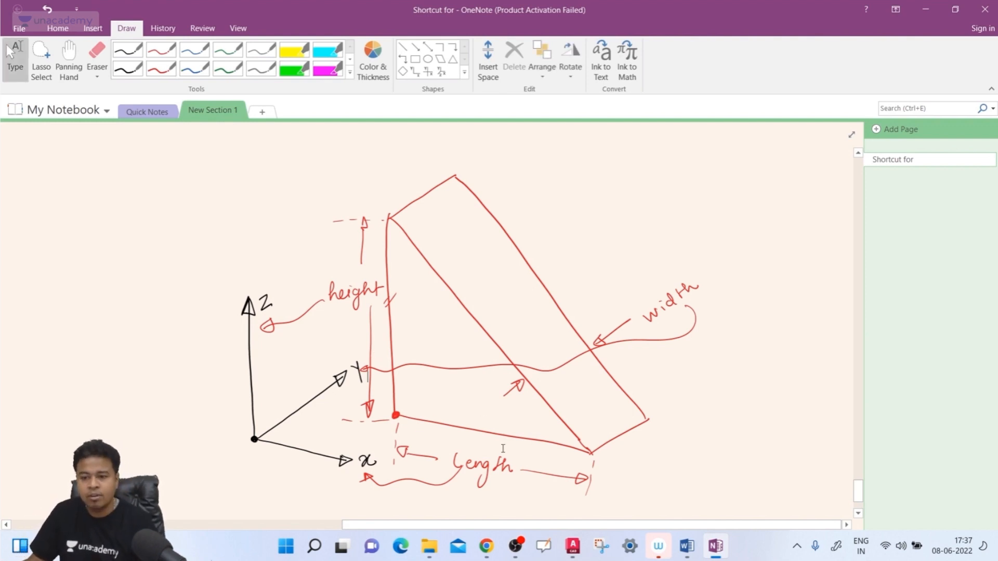
- Switch back to AutoCAD and inspect the thin wedge's shape and grips against the UCS axes
{"action": "left_click", "coordinate": [573, 549]}
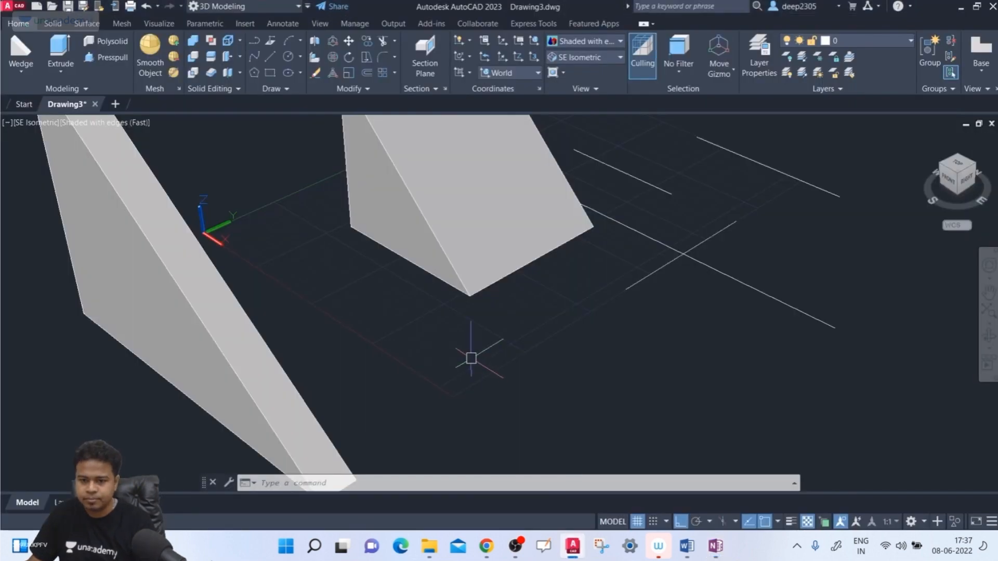
{"action": "scroll", "coordinate": [471, 359], "scroll_direction": "down", "scroll_amount": 3}
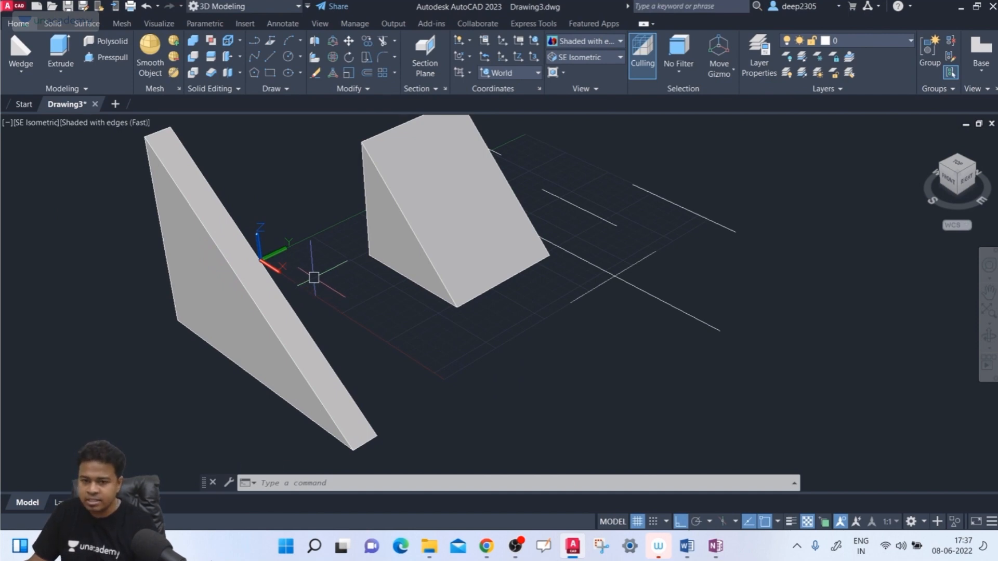
{"action": "left_click", "coordinate": [307, 301]}
{"action": "left_click", "coordinate": [289, 358]}
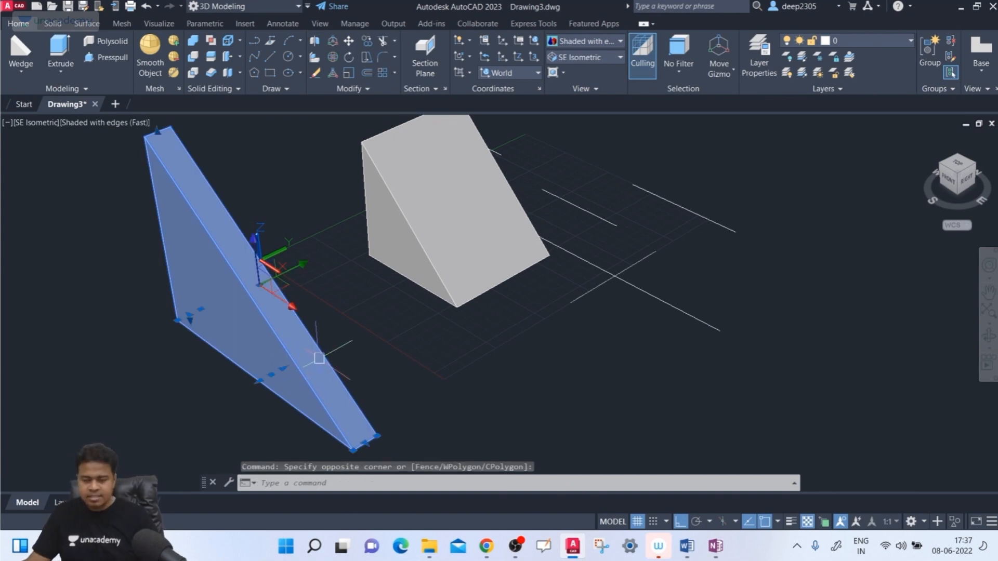
{"action": "key", "text": "Escape"}
{"action": "middle_click_drag", "start_coordinate": [373, 323], "coordinate": [341, 312], "text": "shift"}
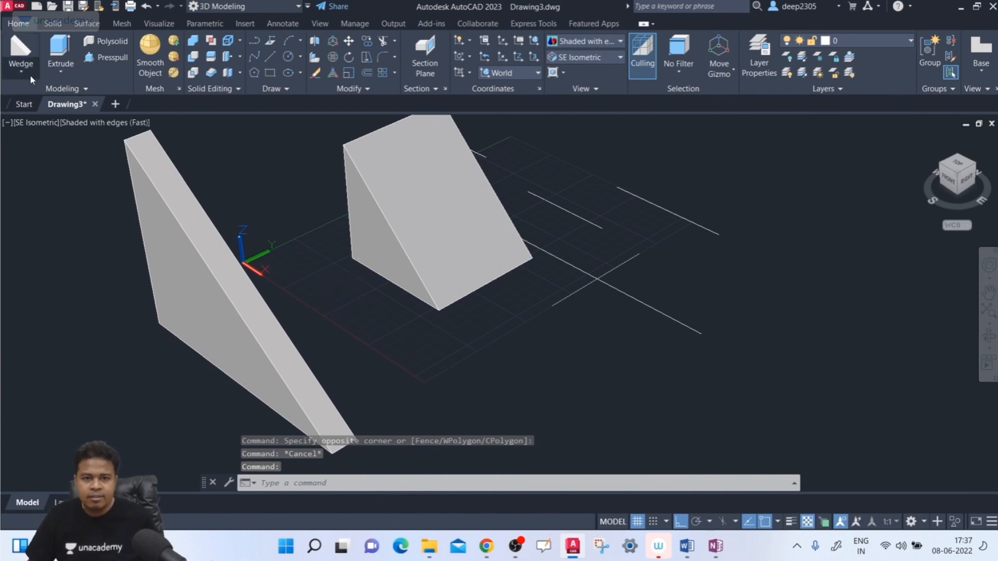
- Select both wedges and delete them
{"action": "left_click", "coordinate": [21, 71]}
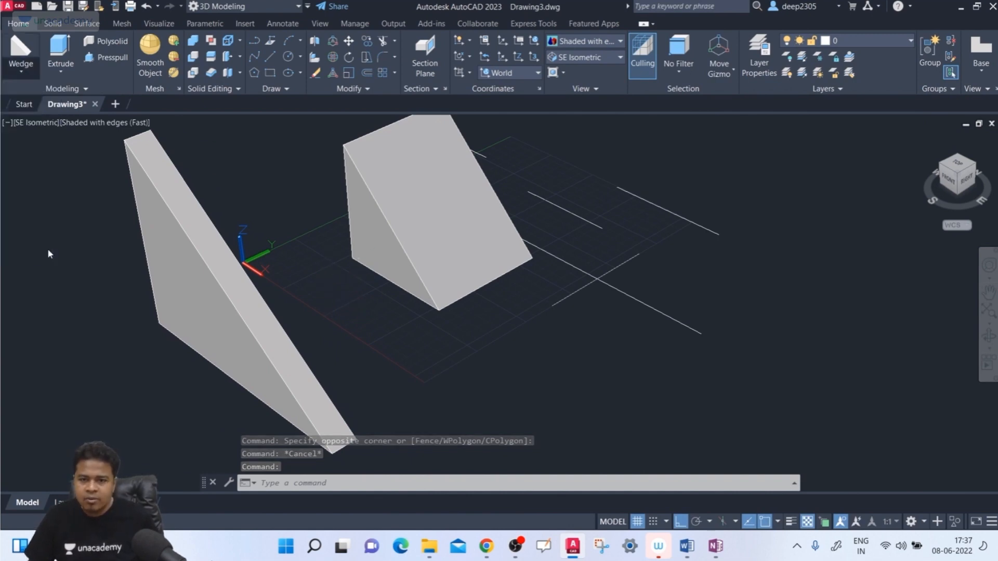
{"action": "left_click", "coordinate": [426, 218]}
{"action": "left_click", "coordinate": [254, 306]}
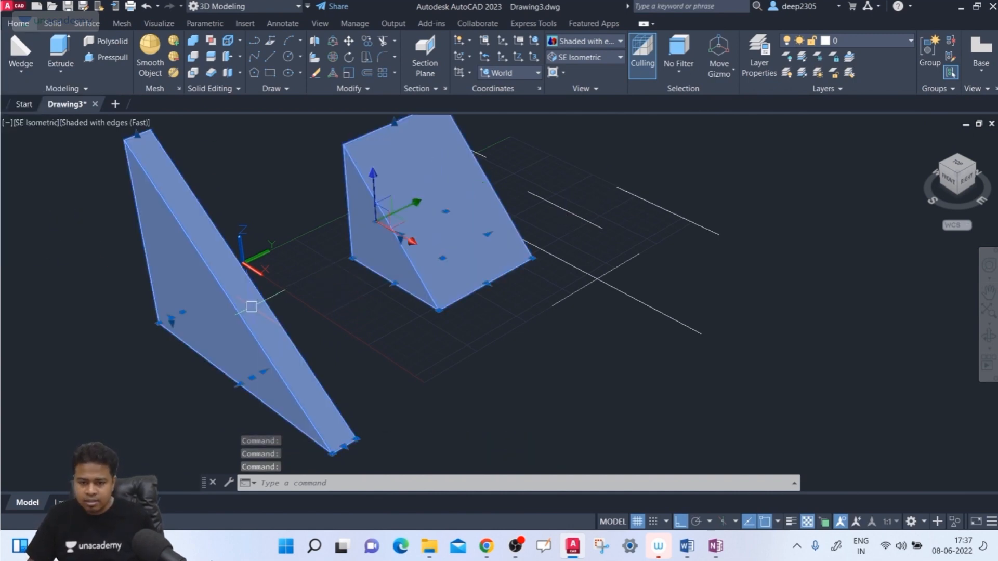
{"action": "key", "text": "Delete"}
- Create a torus on the ground plane with a radius of 100 and a tube radius of 10
{"action": "left_click", "coordinate": [21, 71]}
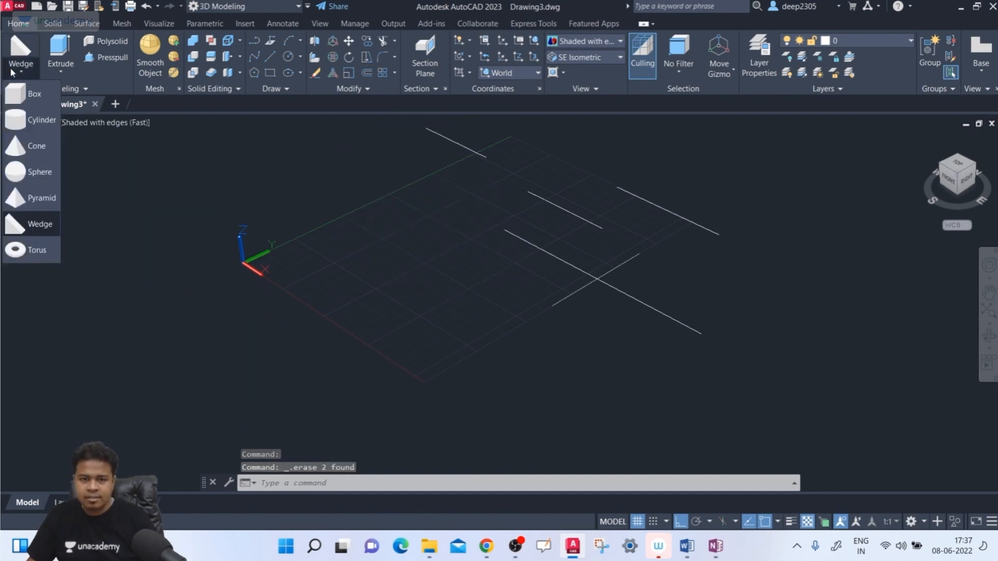
{"action": "left_click", "coordinate": [41, 242]}
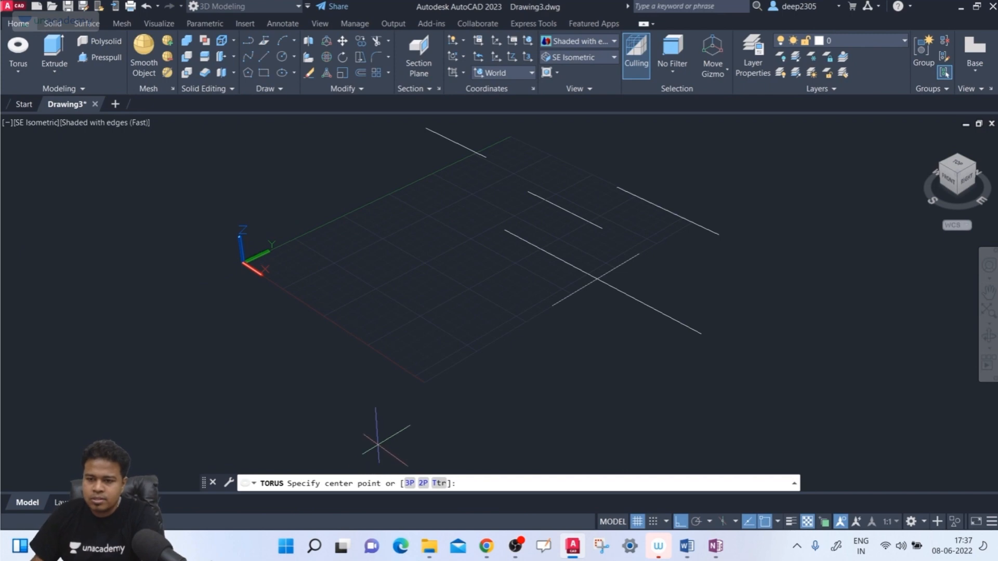
{"action": "left_click", "coordinate": [382, 269]}
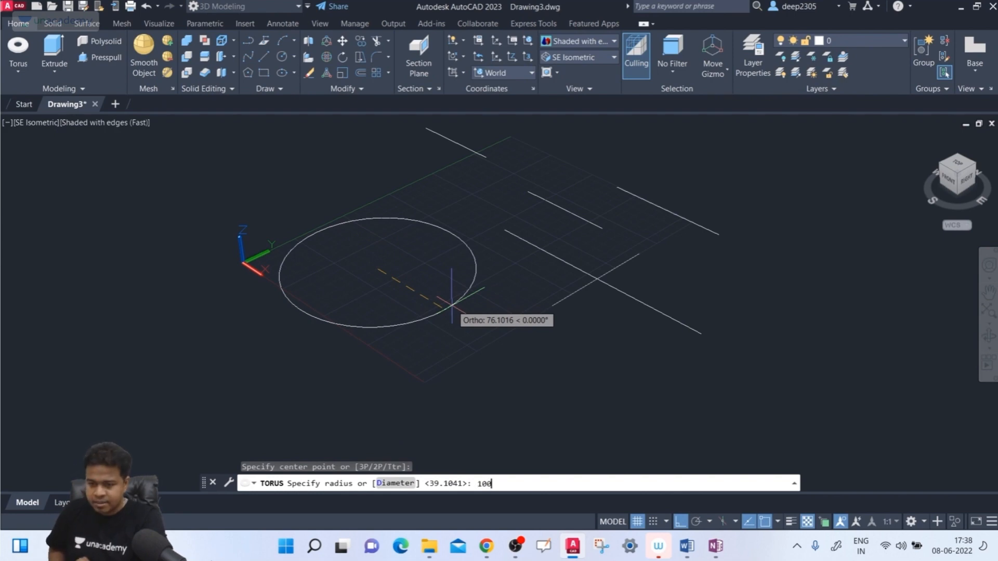
{"action": "key", "text": "Return"}
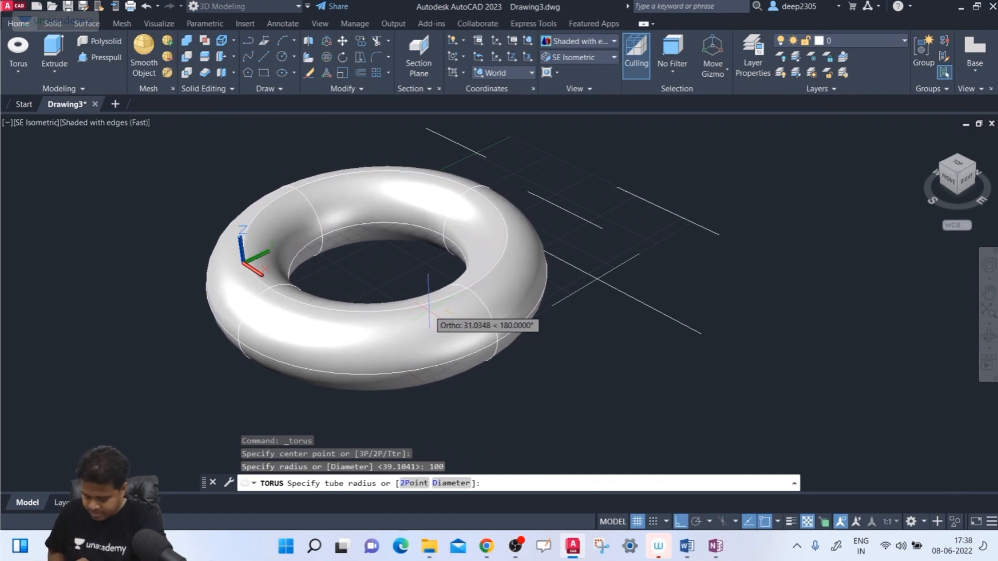
{"action": "key", "text": "Return"}
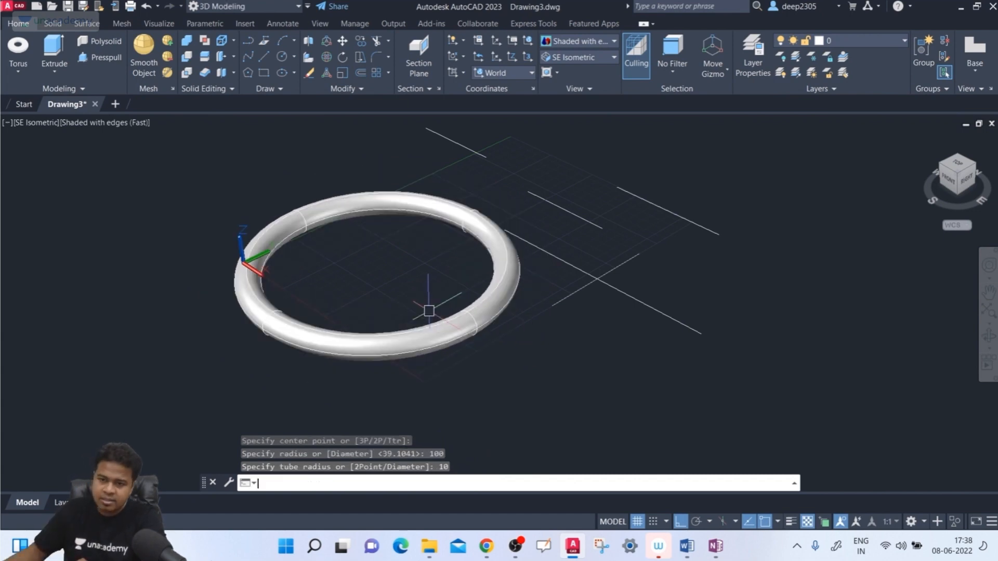
- Inspect the torus's ring and tube closely, and delete it
{"action": "scroll", "coordinate": [405, 280], "scroll_direction": "up", "scroll_amount": 1}
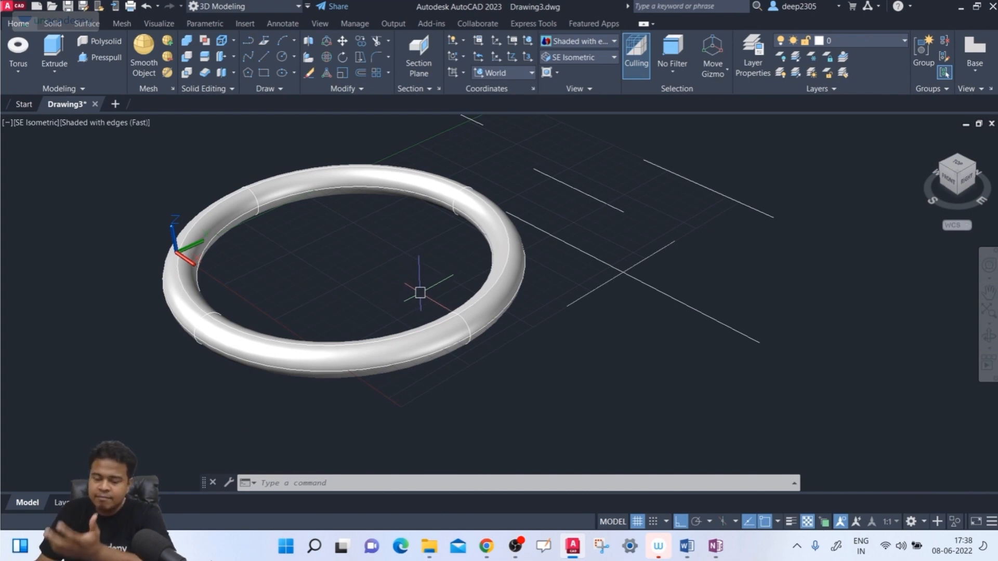
{"action": "left_click", "coordinate": [510, 252]}
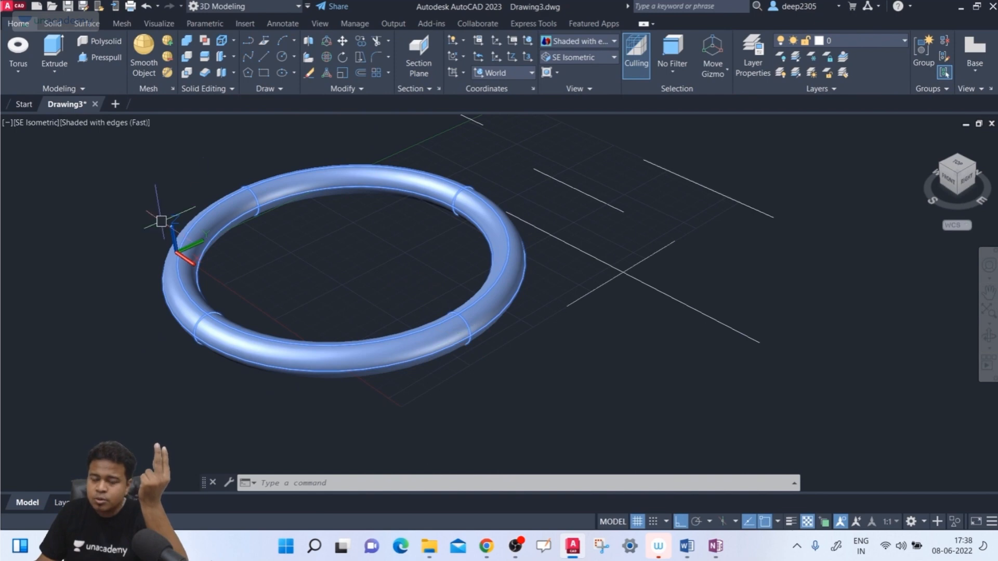
{"action": "key", "text": "Escape"}
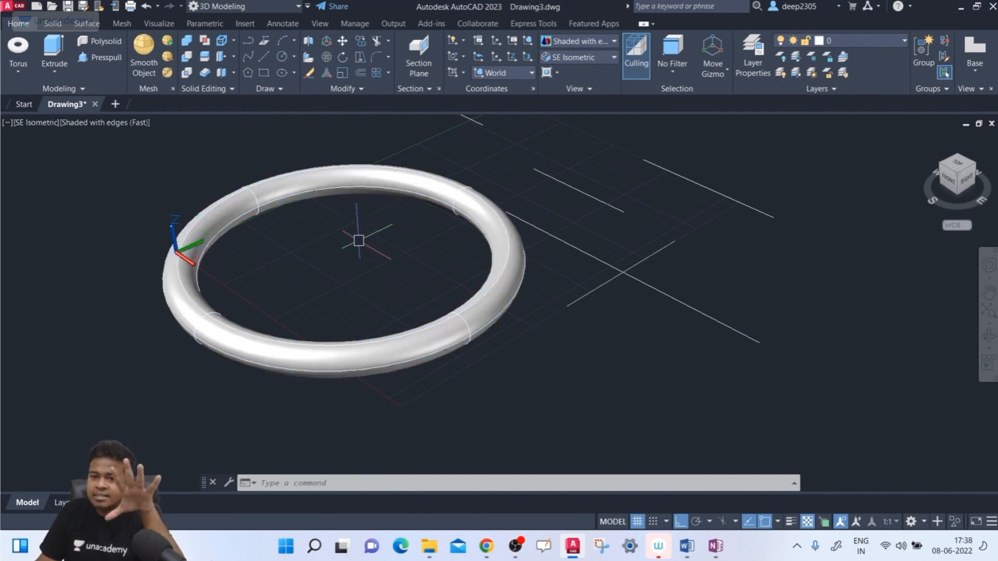
{"action": "scroll", "coordinate": [462, 329], "scroll_direction": "up", "scroll_amount": 2}
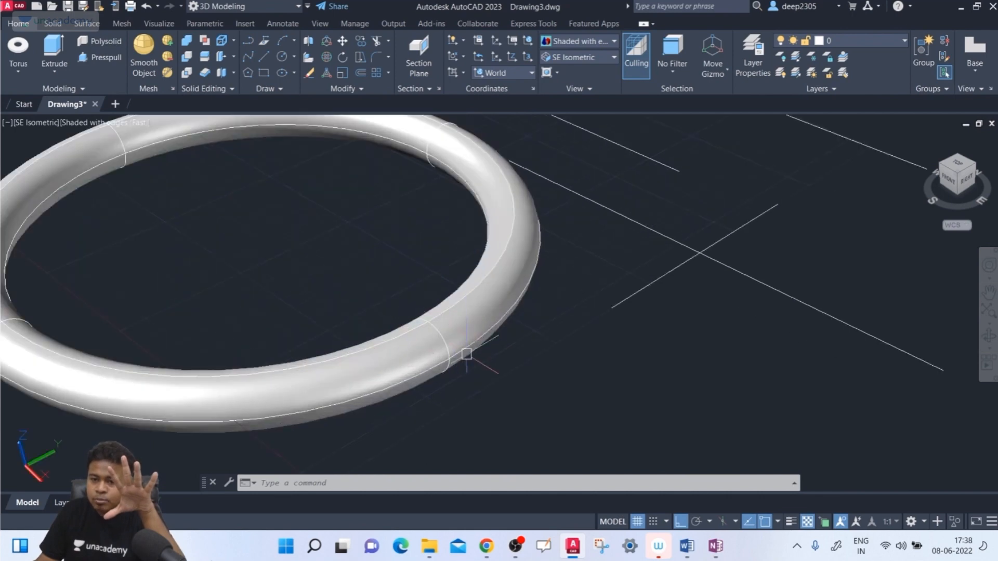
{"action": "scroll", "coordinate": [257, 271], "scroll_direction": "down", "scroll_amount": 3}
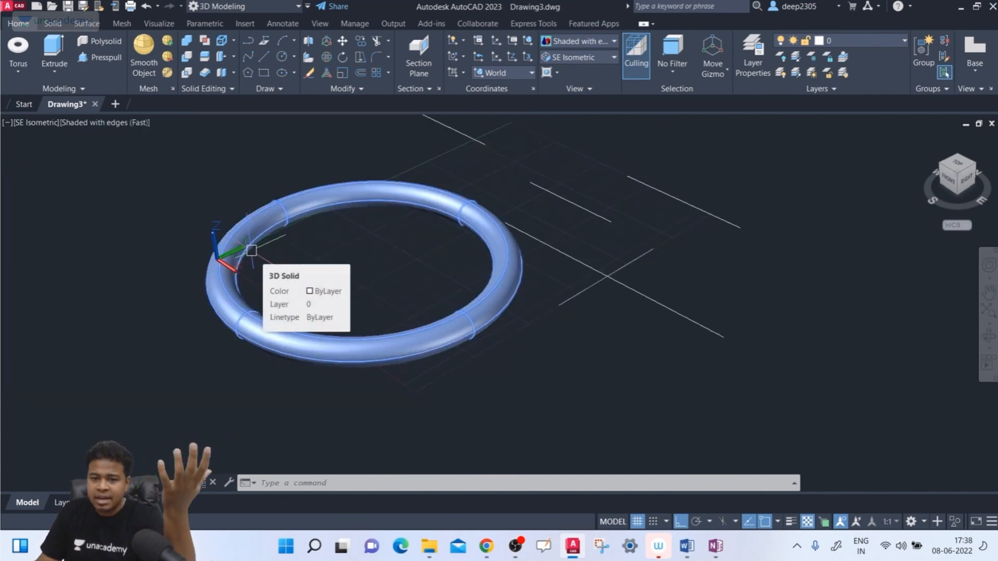
{"action": "scroll", "coordinate": [335, 285], "scroll_direction": "up", "scroll_amount": 2}
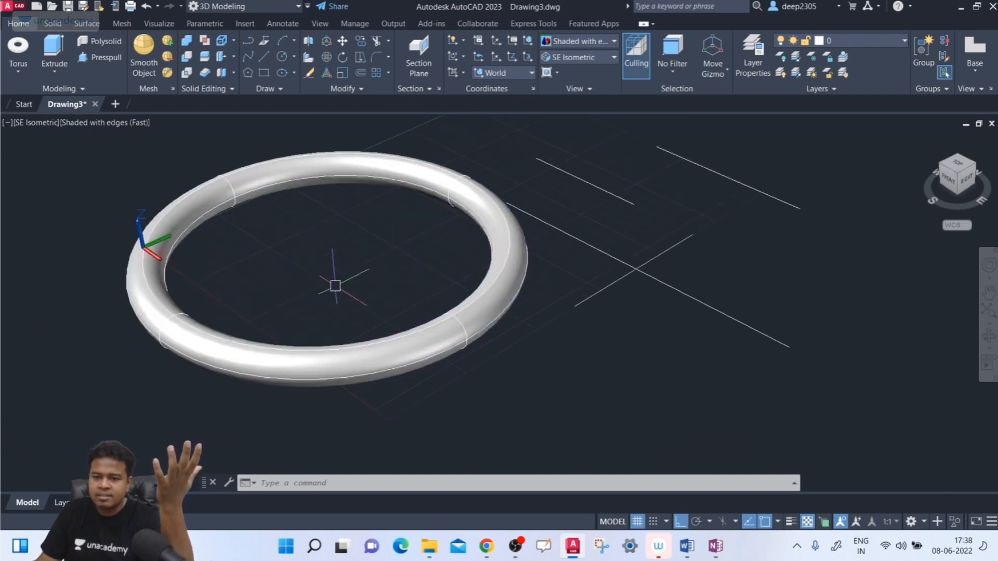
{"action": "middle_click_drag", "start_coordinate": [335, 286], "coordinate": [330, 311]}
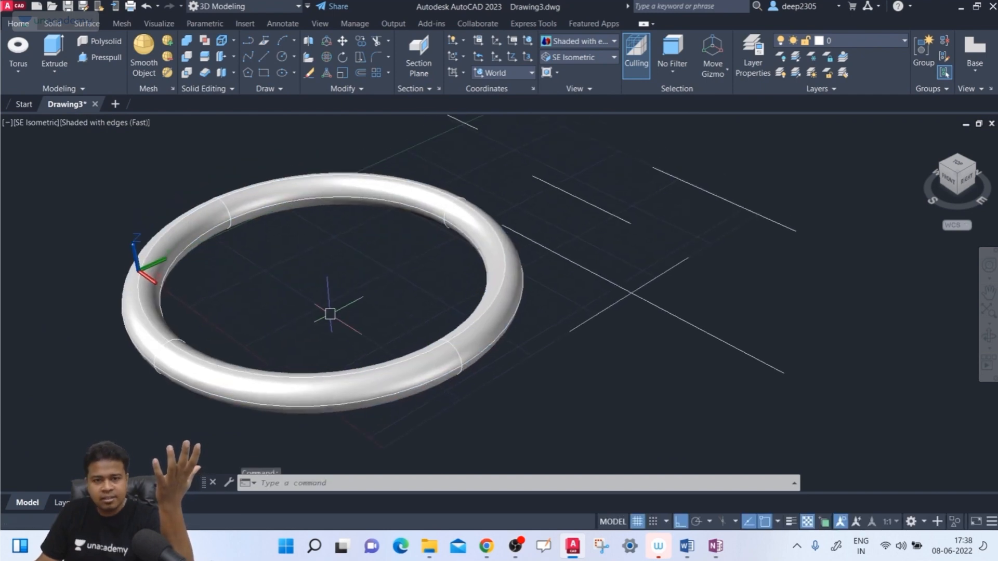
{"action": "left_click", "coordinate": [346, 391]}
{"action": "key", "text": "Delete"}
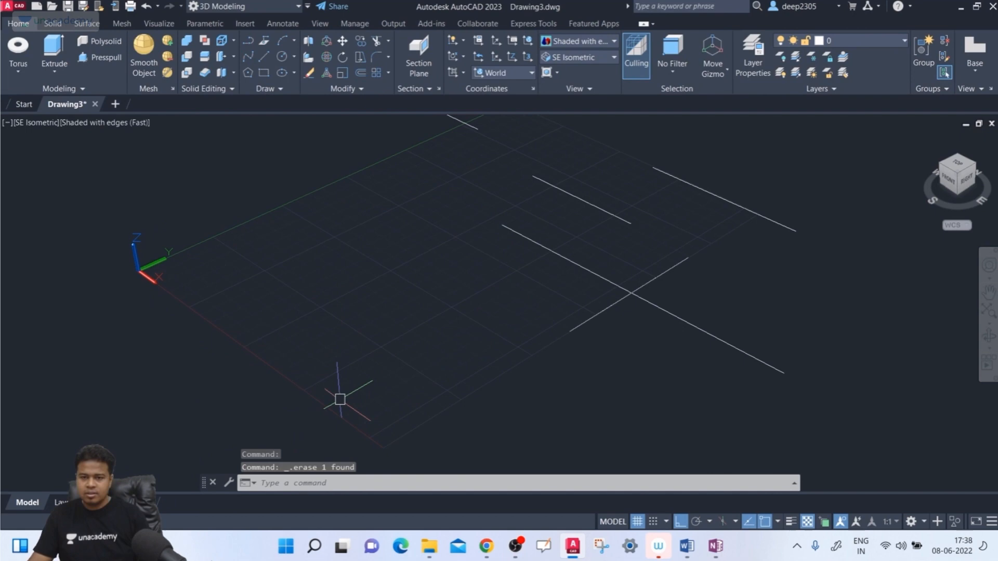
{"action": "left_click", "coordinate": [15, 72]}
{"action": "left_click", "coordinate": [37, 251]}
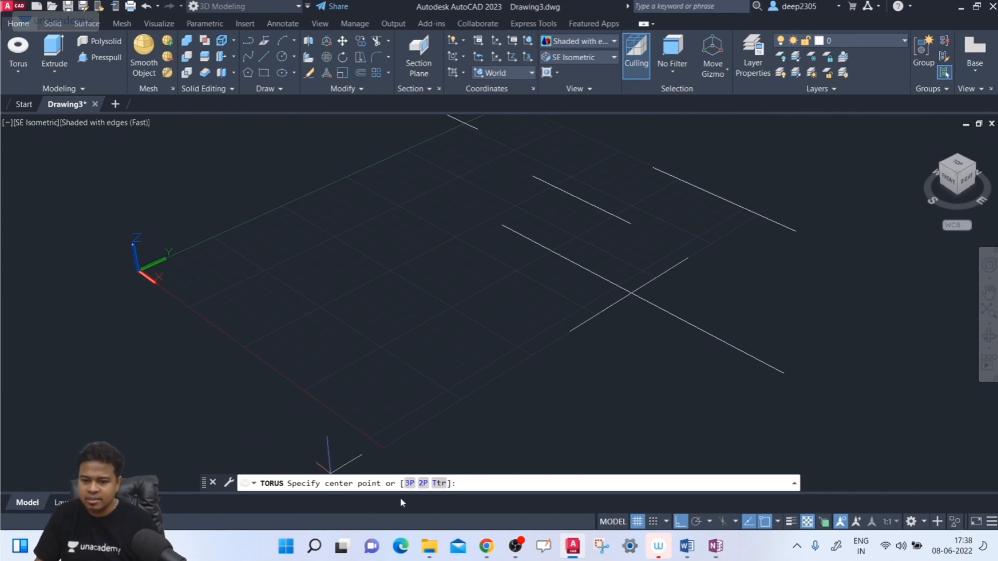
{"action": "left_click", "coordinate": [410, 484]}
{"action": "middle_click_drag", "start_coordinate": [471, 358], "coordinate": [397, 344]}
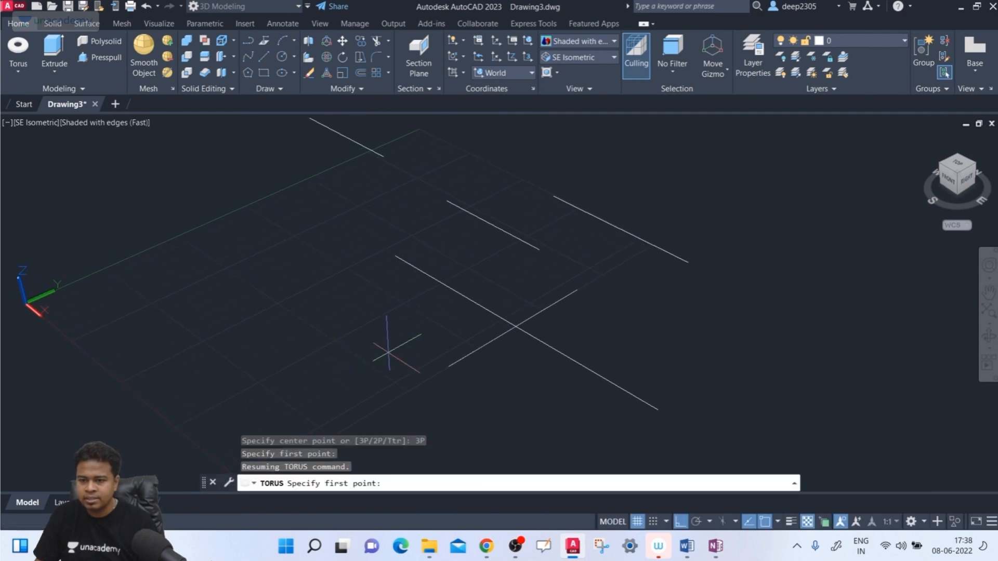
{"action": "left_click", "coordinate": [447, 200]}
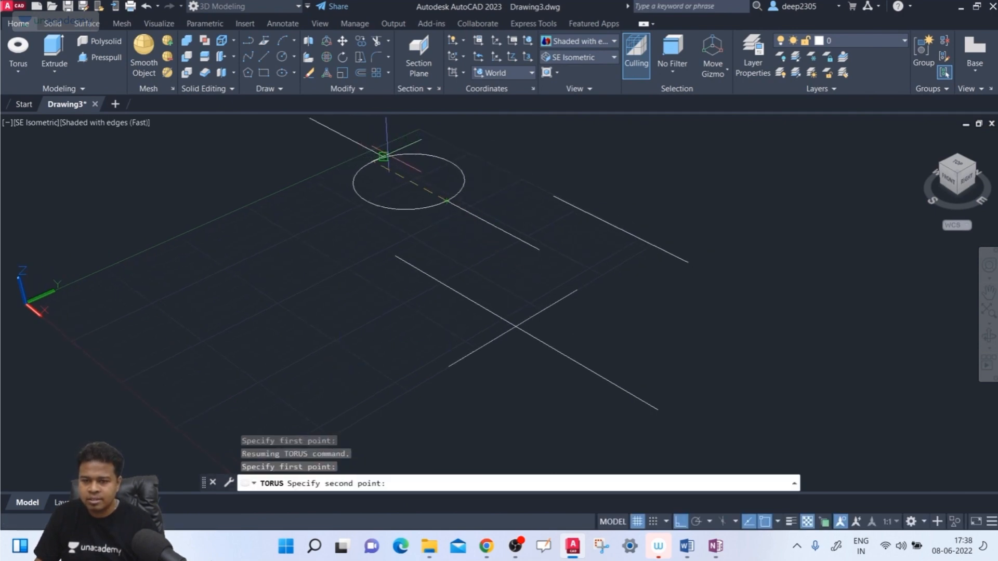
{"action": "left_click", "coordinate": [384, 155]}
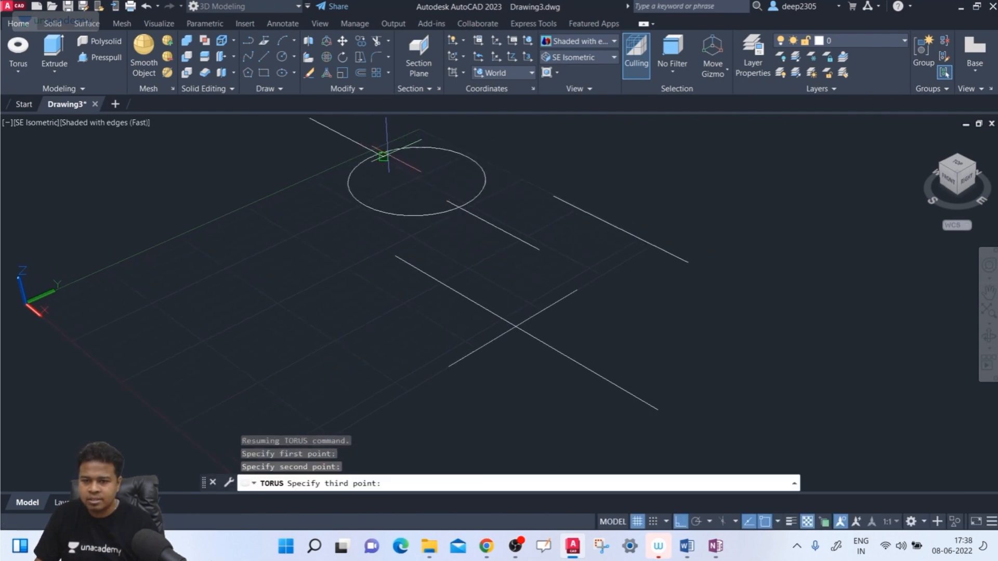
{"action": "left_click", "coordinate": [395, 255]}
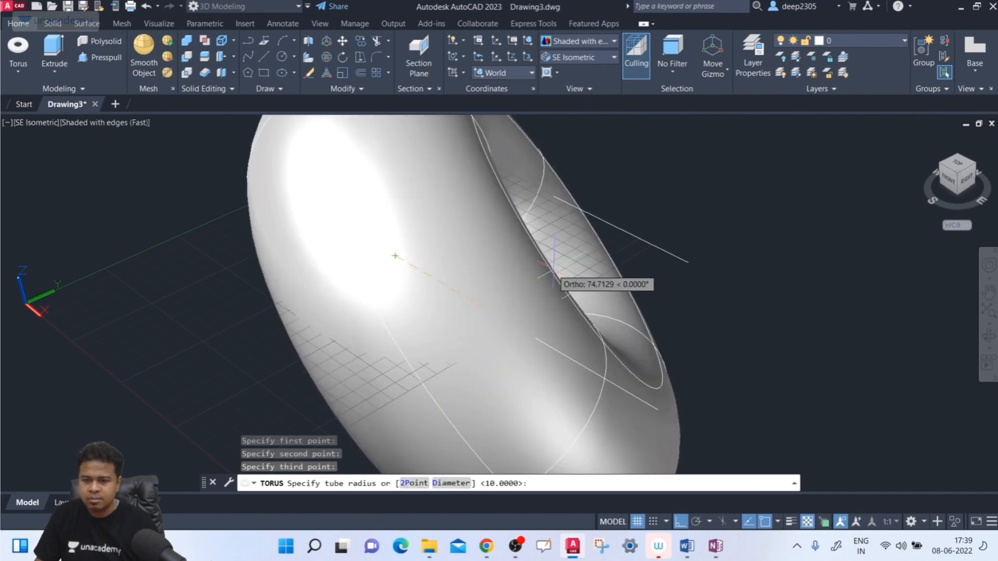
{"action": "key", "text": "Escape"}
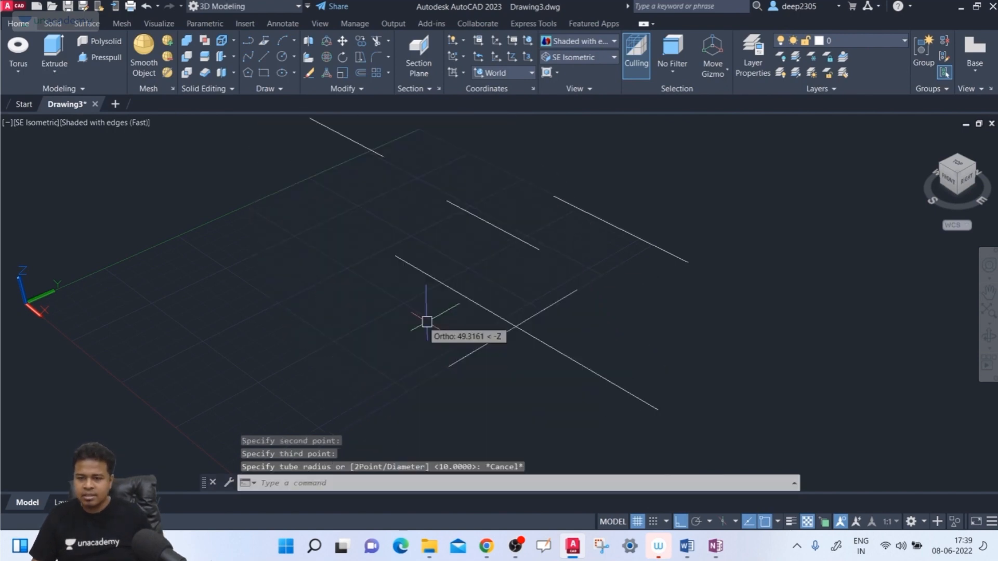
- Delete the middle of the three short parallel lines
{"action": "middle_click_drag", "start_coordinate": [535, 297], "coordinate": [512, 364], "text": "shift"}
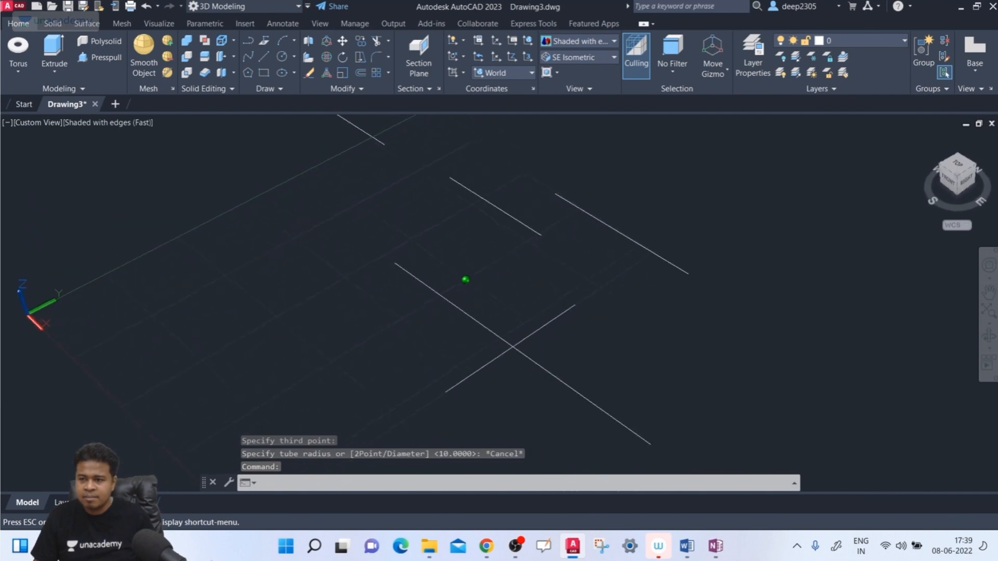
{"action": "left_click", "coordinate": [958, 177]}
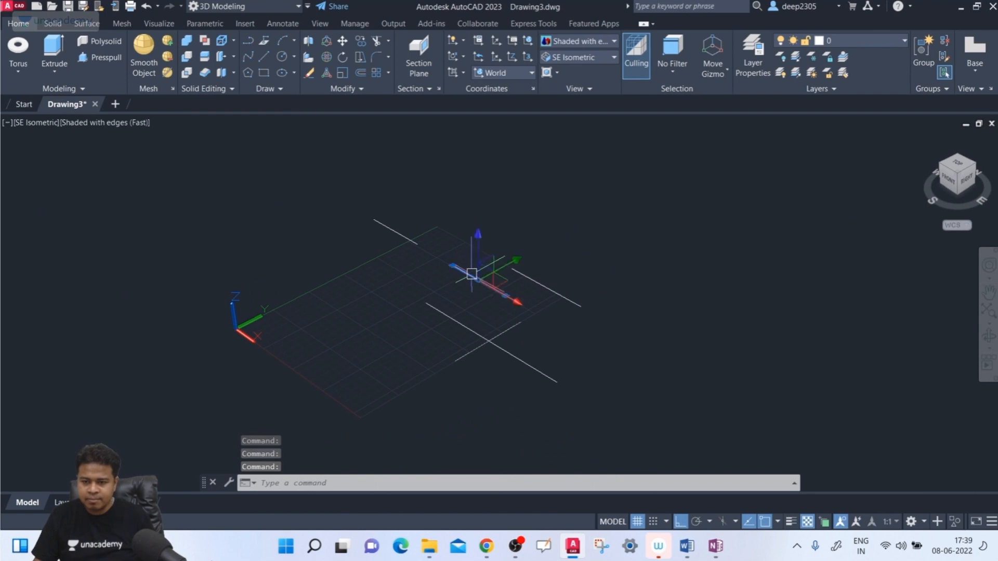
{"action": "key", "text": "Delete"}
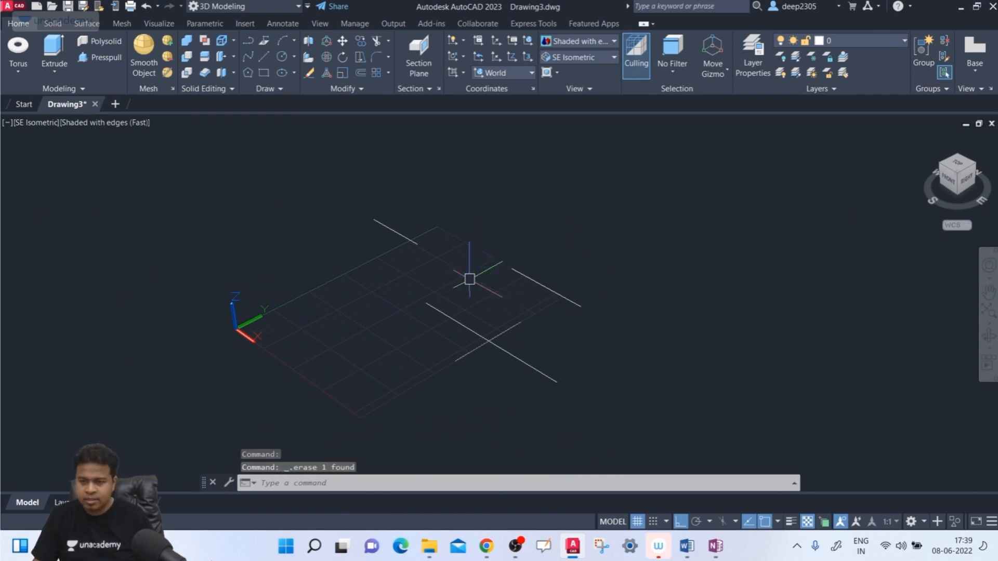
- With Ortho off, create a torus centred on the rear short line's endpoint, its radius reaching the long line's nearest endpoint, tube radius 20
{"action": "left_click", "coordinate": [11, 47]}
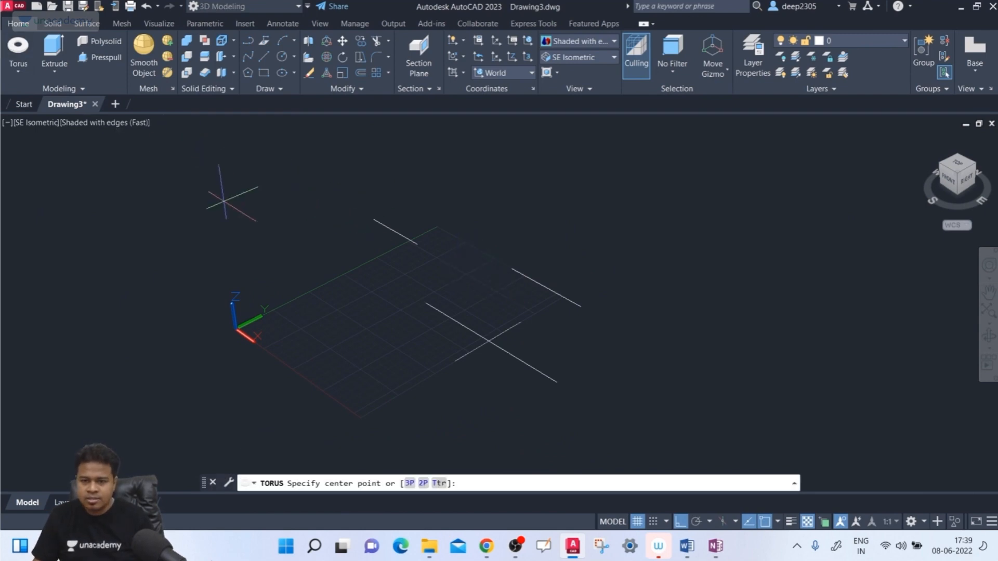
{"action": "left_click", "coordinate": [418, 245]}
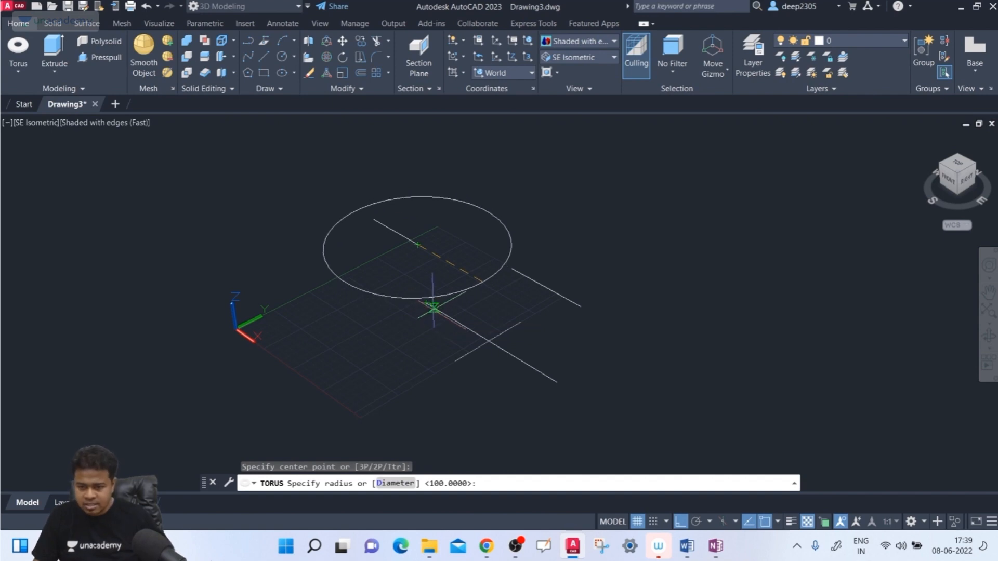
{"action": "key", "text": "F8"}
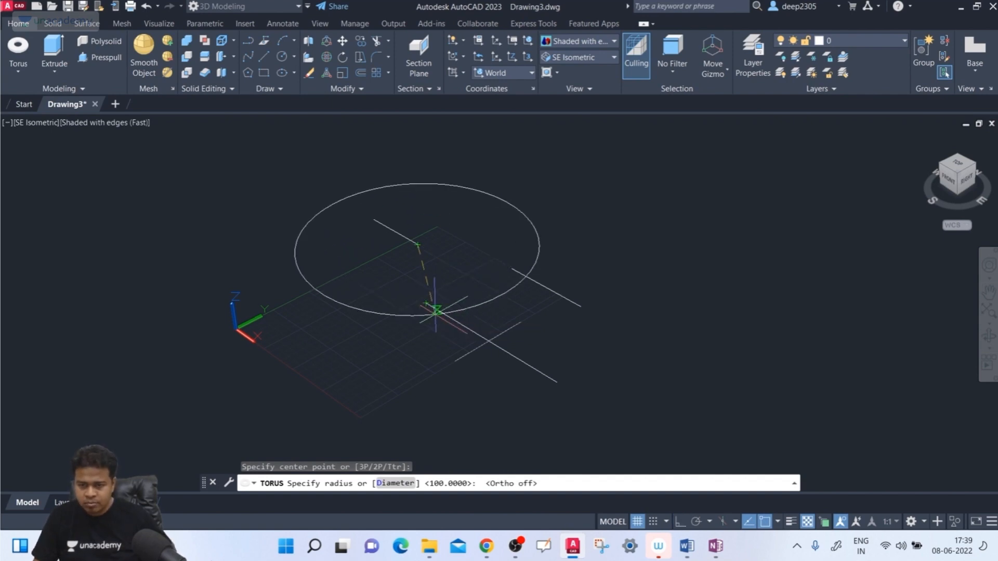
{"action": "left_click", "coordinate": [426, 302]}
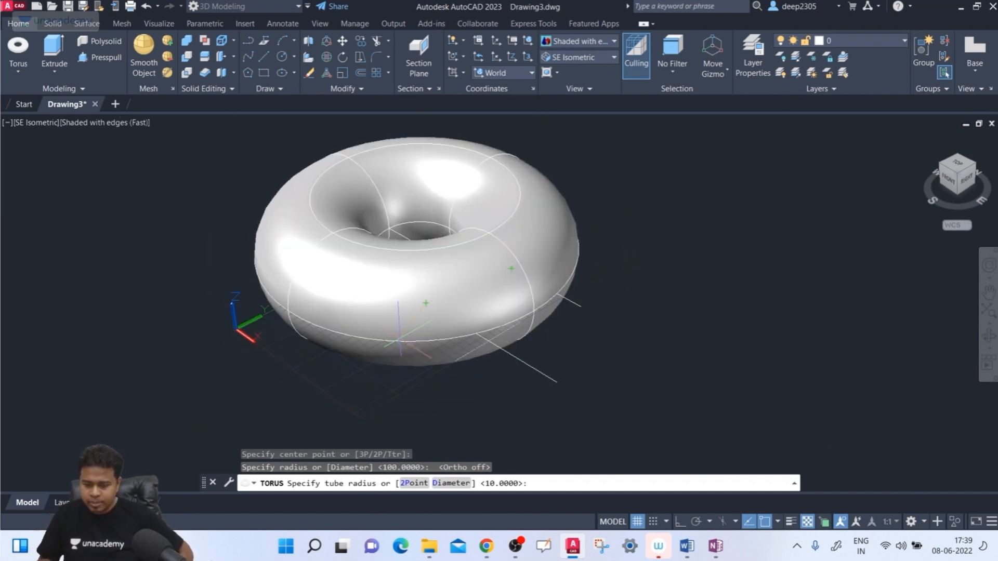
{"action": "key", "text": "Return"}
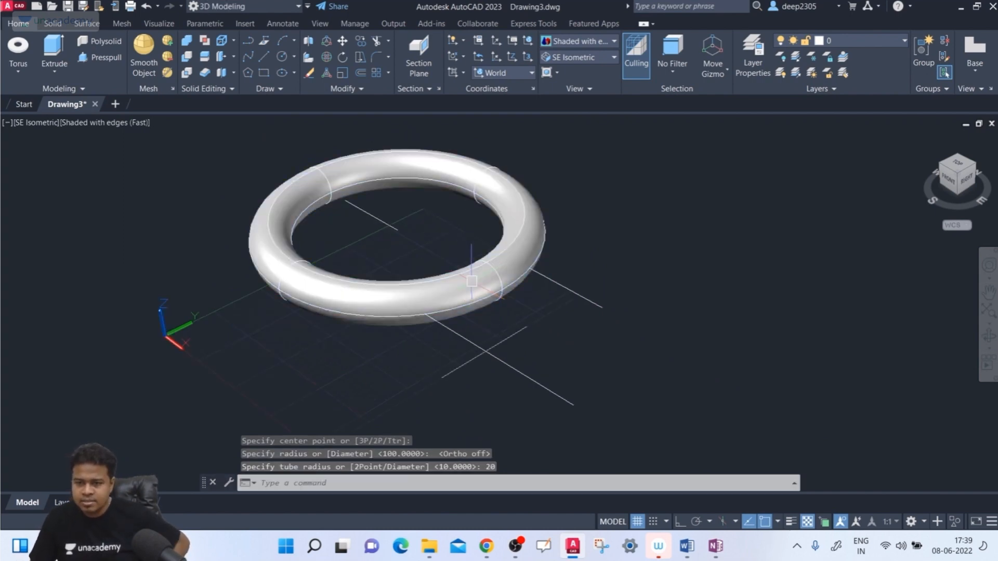
- Delete the torus drawn between the line endpoints
{"action": "left_click", "coordinate": [471, 298]}
{"action": "key", "text": "Delete"}
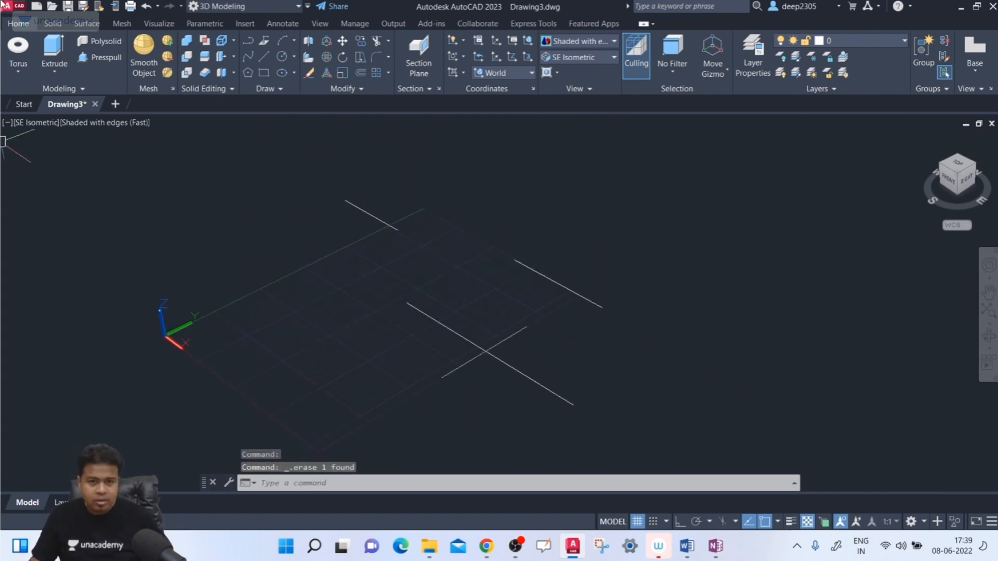
- Create a 3P torus through the nearest endpoints of the three parallel lines, with a tube radius of 20
{"action": "type", "text": "TO"}
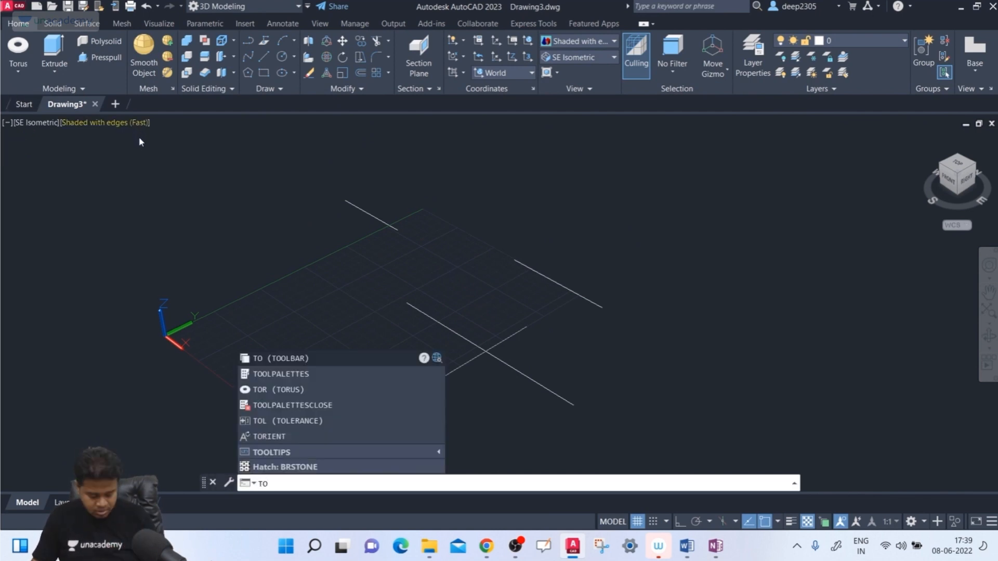
{"action": "type", "text": "u"}
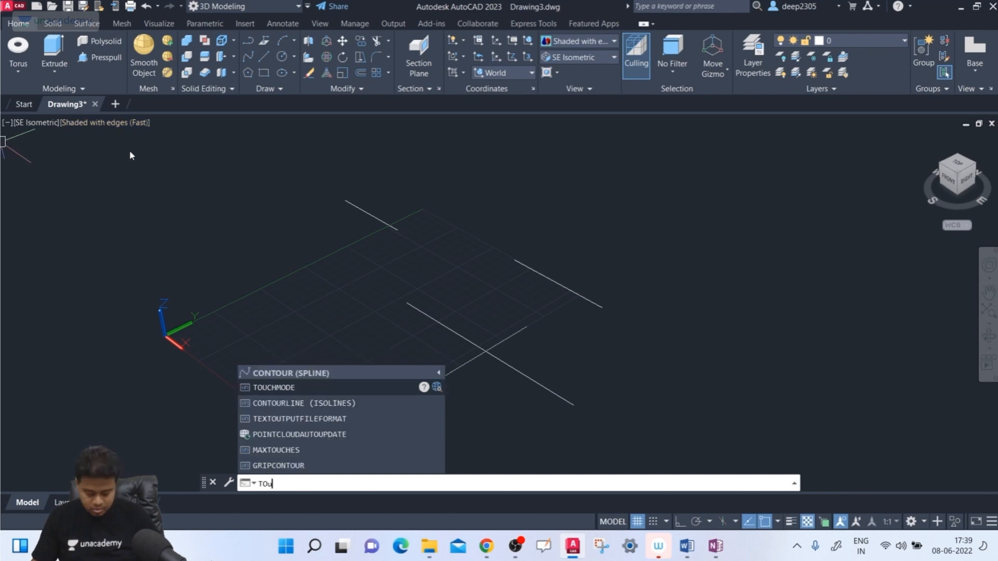
{"action": "type", "text": "r"}
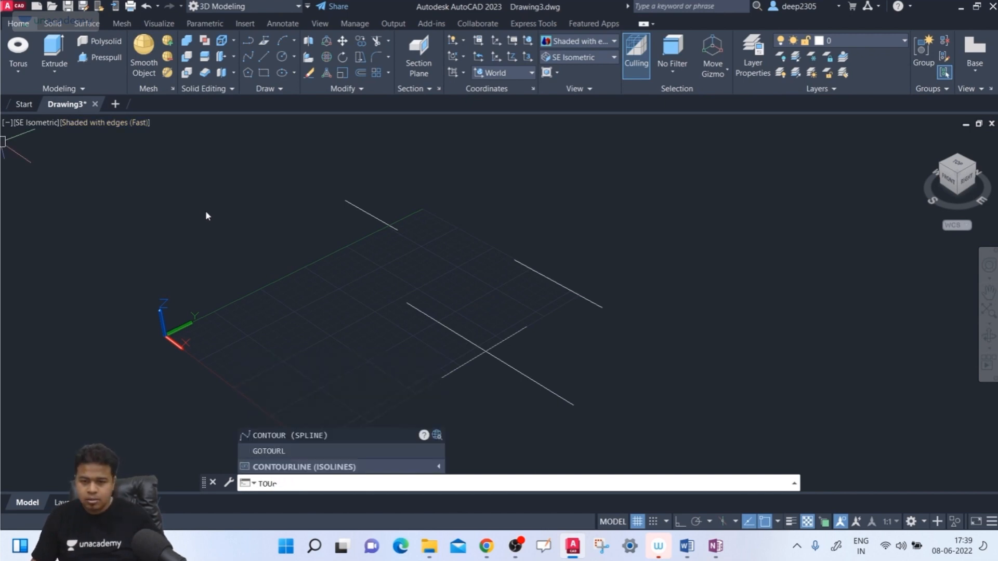
{"action": "key", "text": "BackSpace"}
{"action": "key", "text": "BackSpace"}
{"action": "type", "text": "r"}
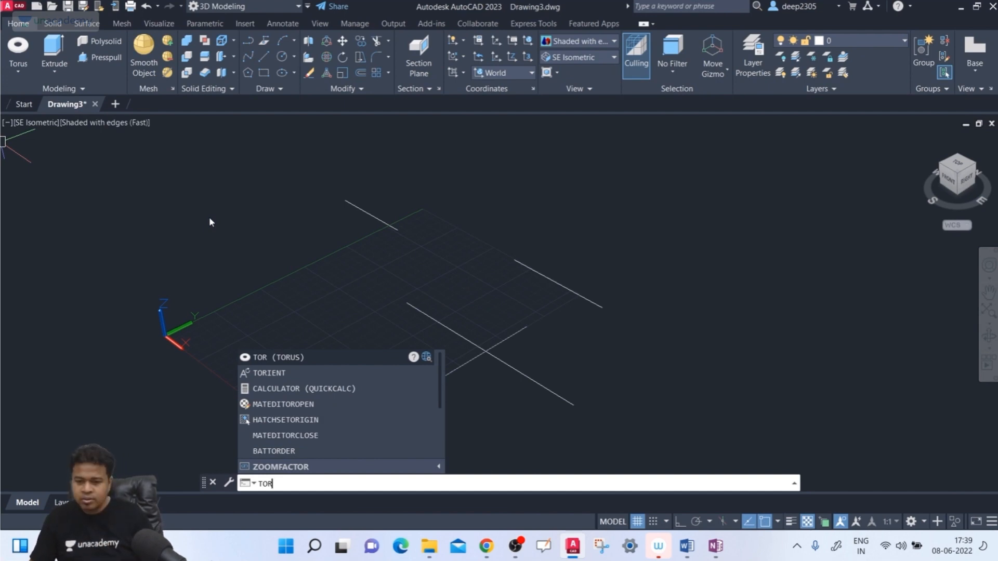
{"action": "key", "text": "Return"}
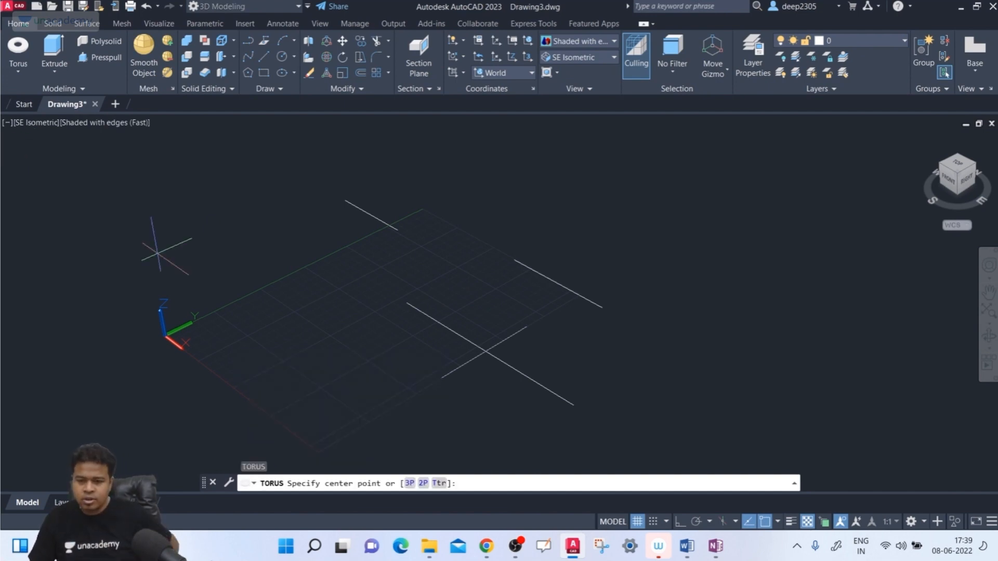
{"action": "left_click", "coordinate": [409, 484]}
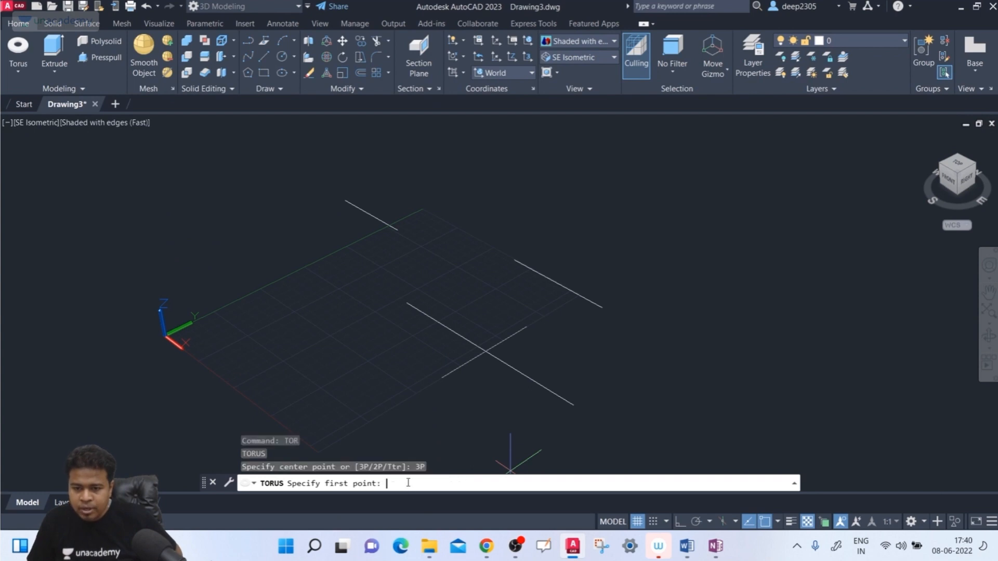
{"action": "left_click", "coordinate": [398, 228]}
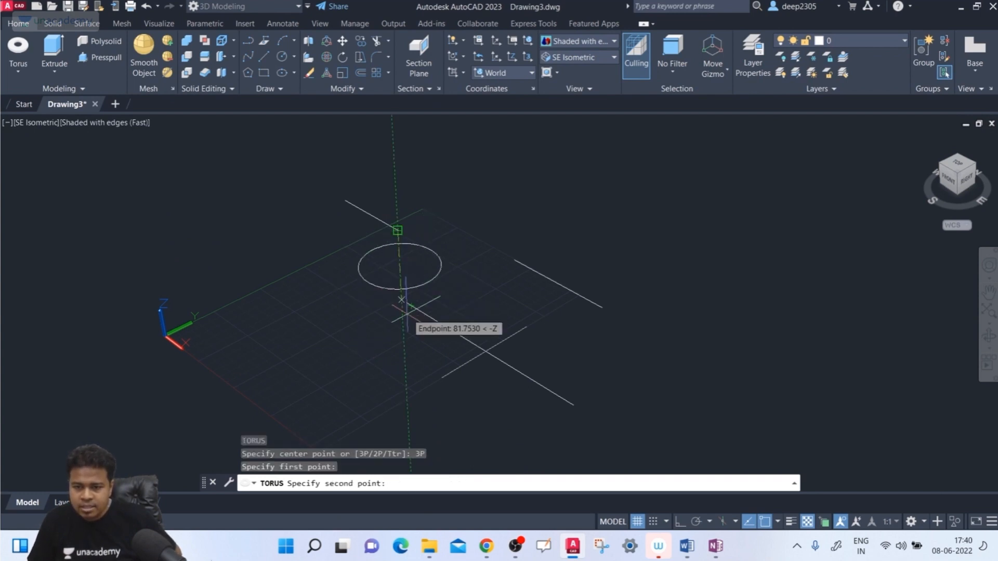
{"action": "left_click", "coordinate": [407, 303]}
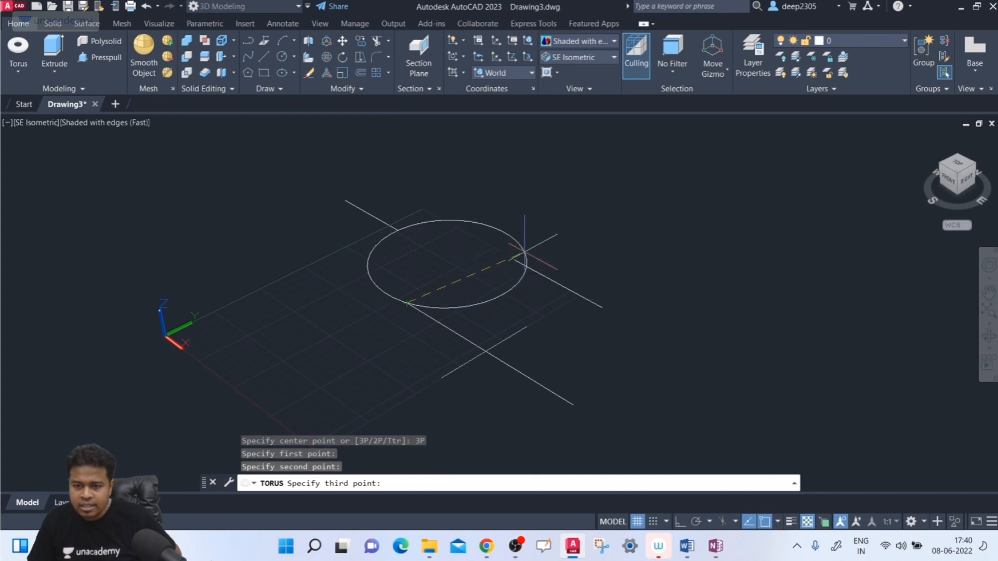
{"action": "left_click", "coordinate": [515, 259]}
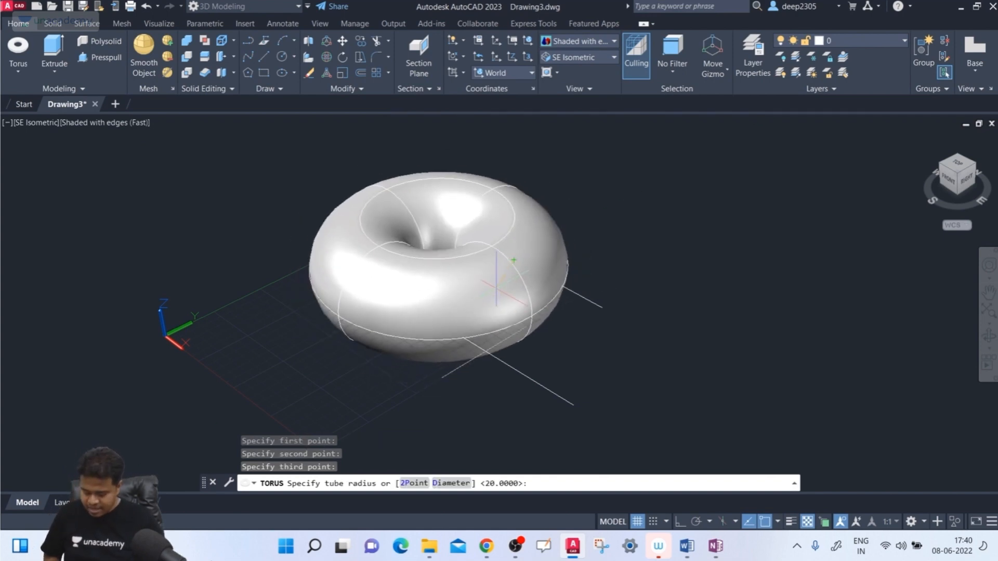
{"action": "type", "text": "20"}
{"action": "key", "text": "Return"}
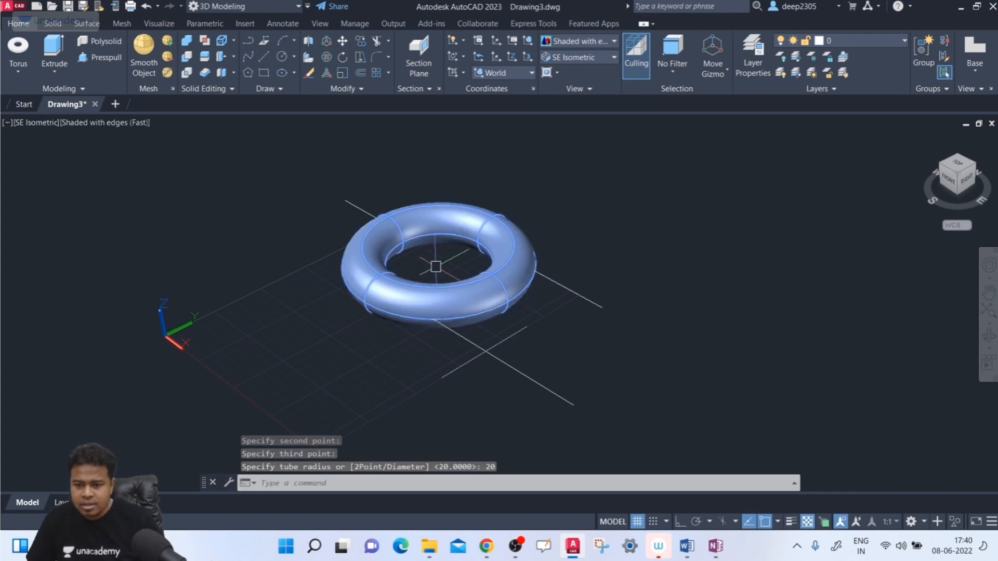
- Delete the three-point torus
{"action": "left_click", "coordinate": [470, 309]}
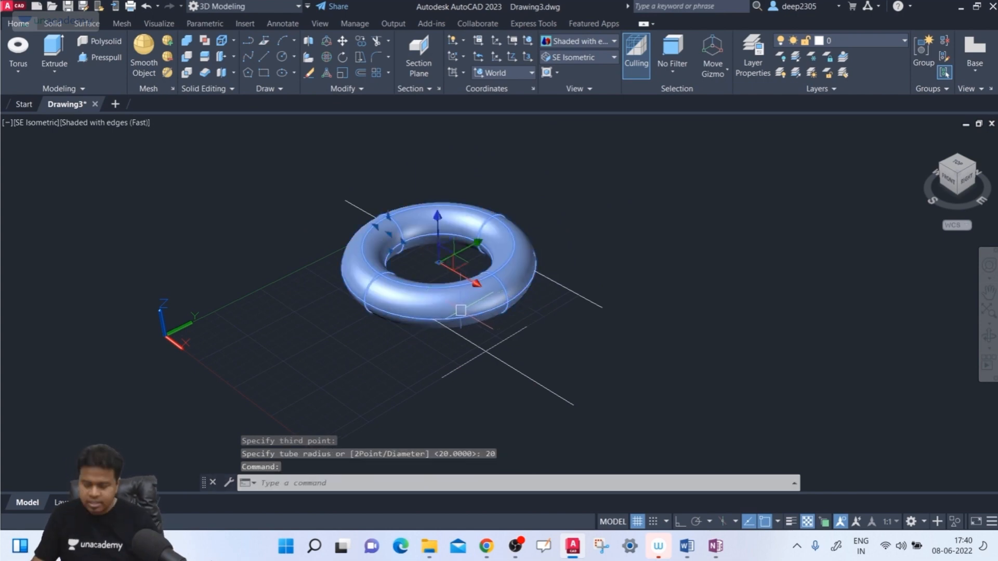
{"action": "key", "text": "Delete"}
- Try to create a Ttr torus tangent to the two short parallel lines with a radius of 150
{"action": "left_click", "coordinate": [19, 47]}
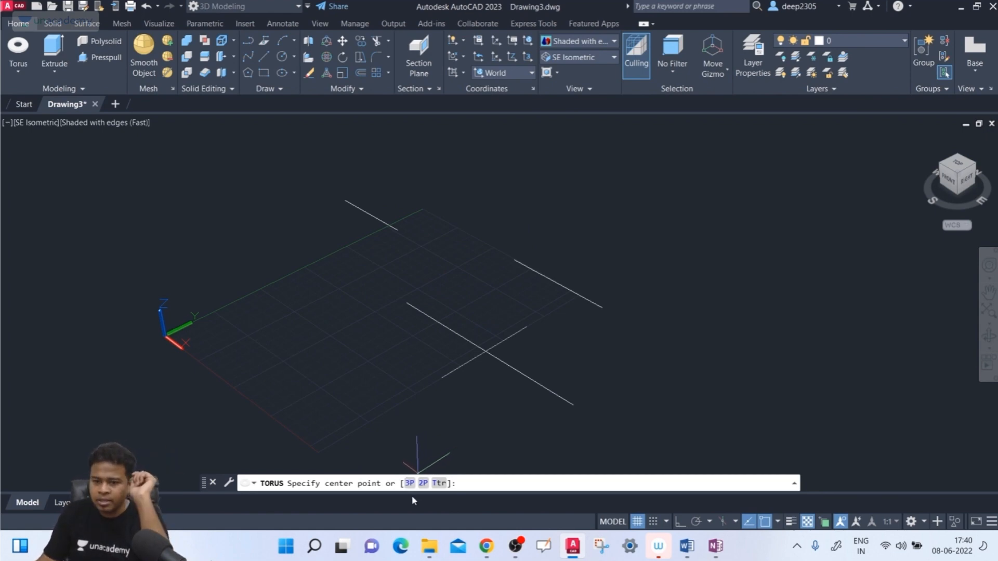
{"action": "left_click", "coordinate": [441, 483]}
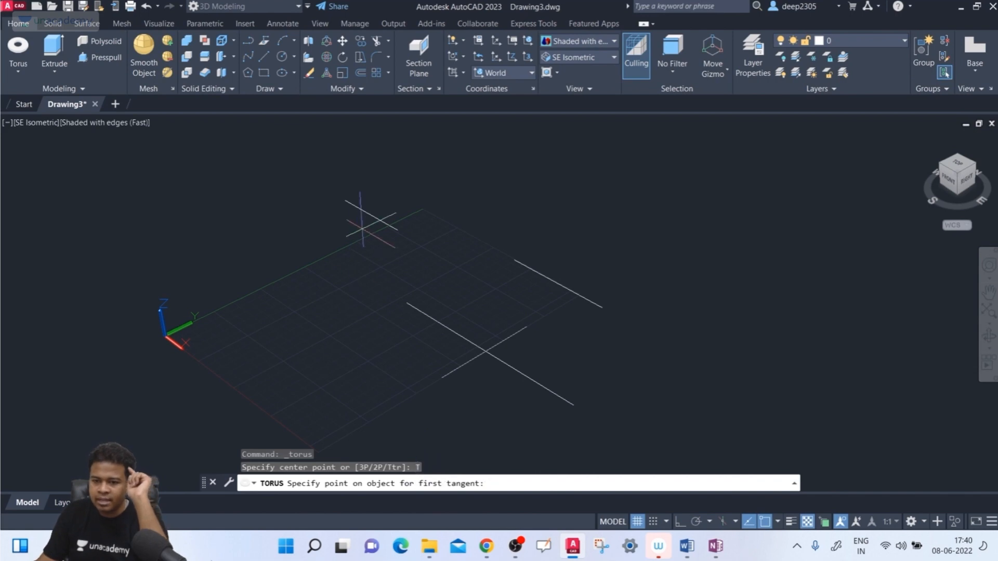
{"action": "left_click", "coordinate": [376, 217]}
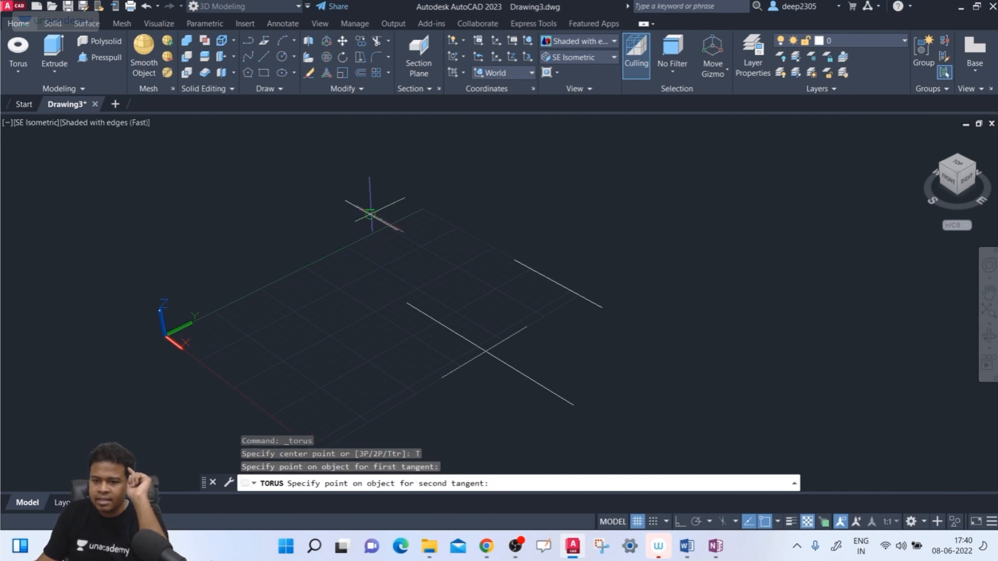
{"action": "left_click", "coordinate": [531, 271]}
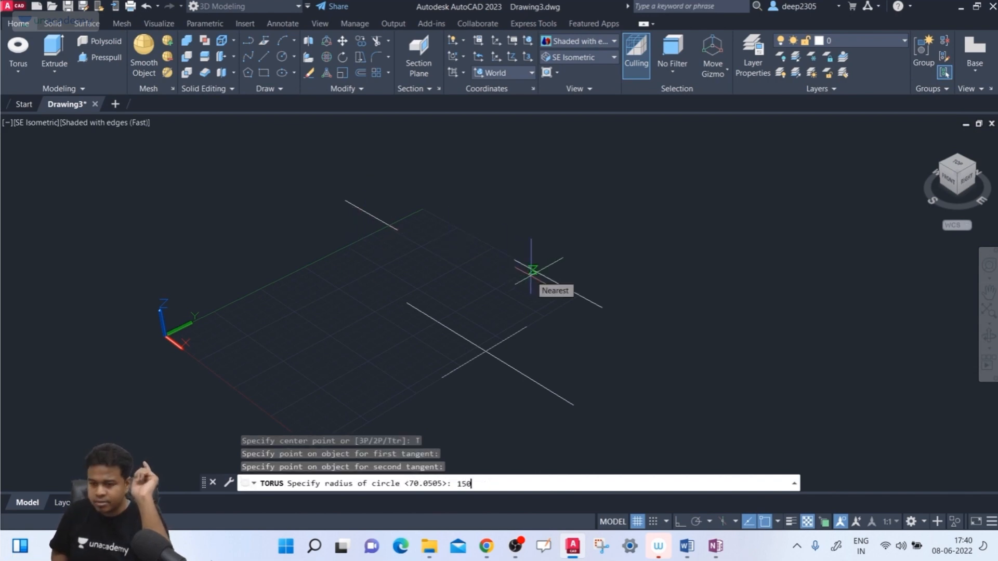
{"action": "type", "text": "150"}
{"action": "key", "text": "Return"}
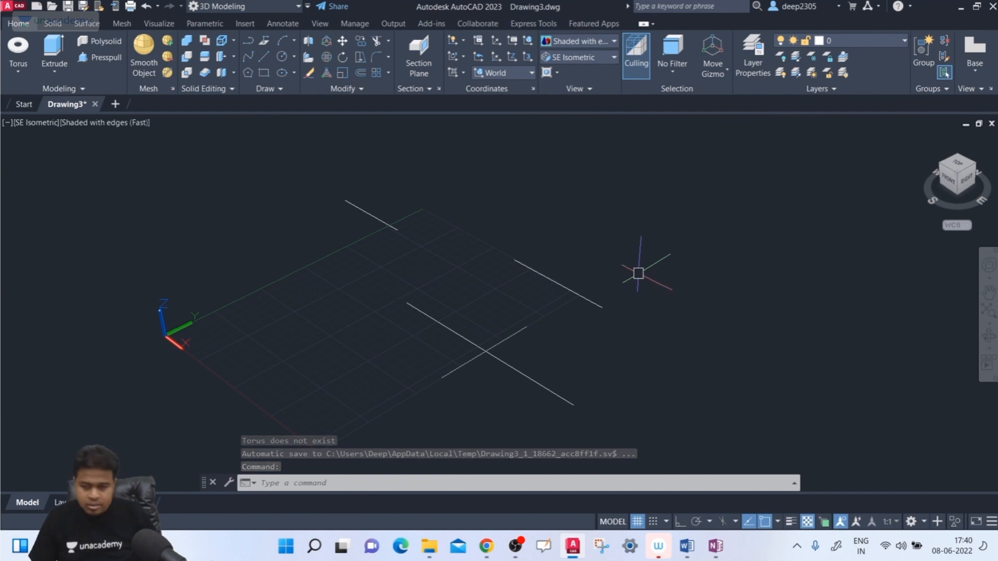
- Try the Ttr torus on the same two short parallel lines again with a radius of 100
{"action": "middle_click_drag", "start_coordinate": [638, 274], "coordinate": [657, 261], "text": "shift"}
{"action": "left_click", "coordinate": [954, 176]}
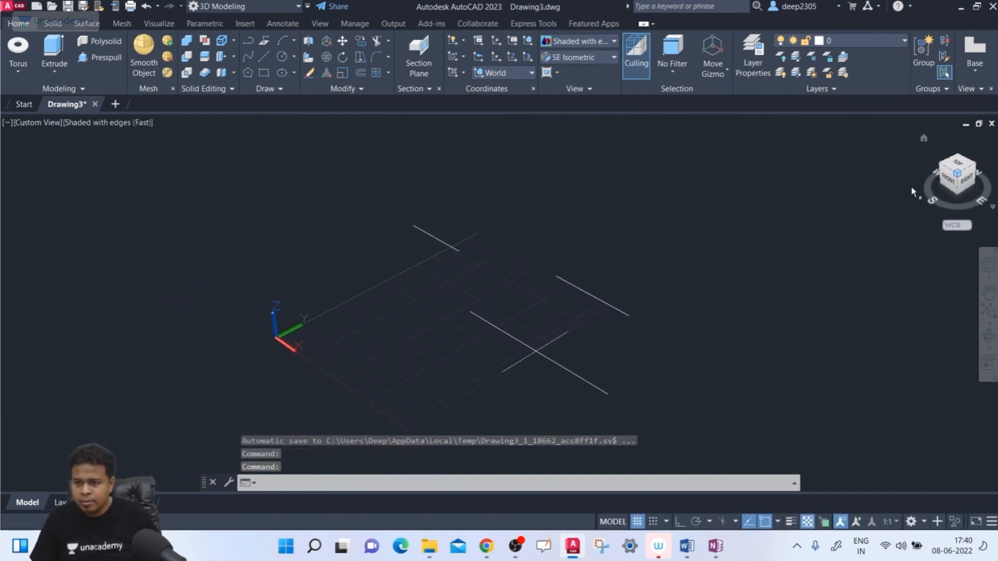
{"action": "left_click", "coordinate": [6, 50]}
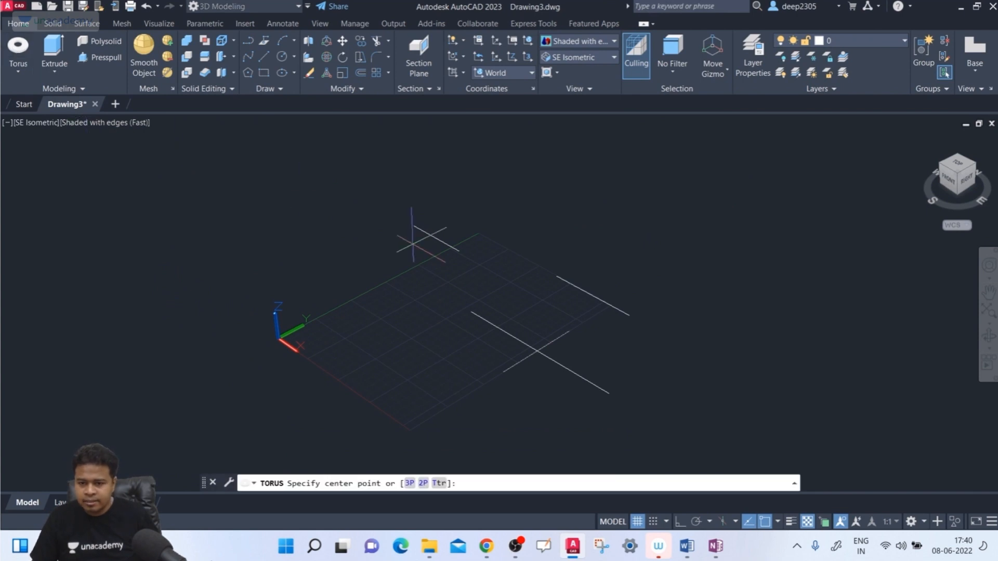
{"action": "left_click", "coordinate": [439, 483]}
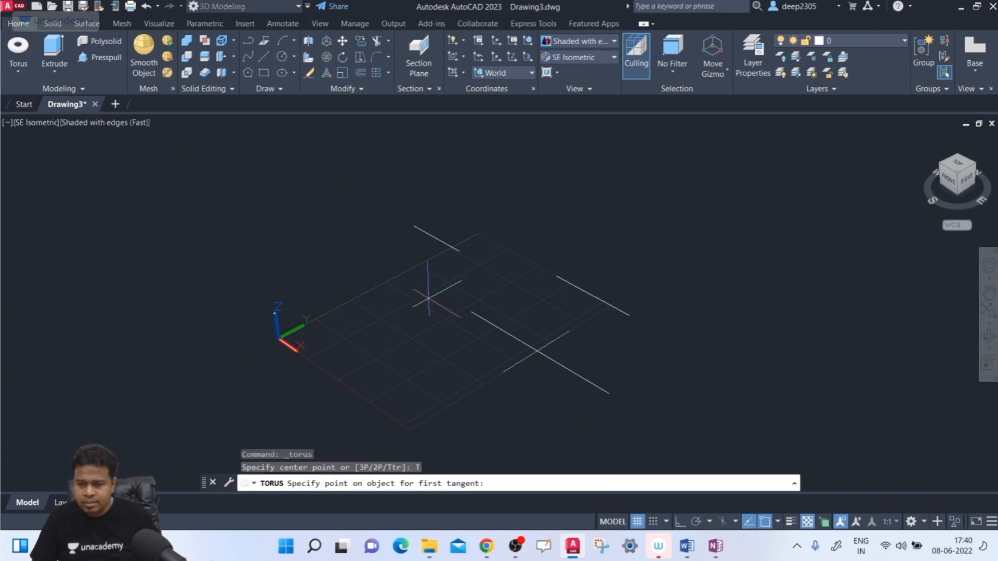
{"action": "left_click", "coordinate": [443, 228]}
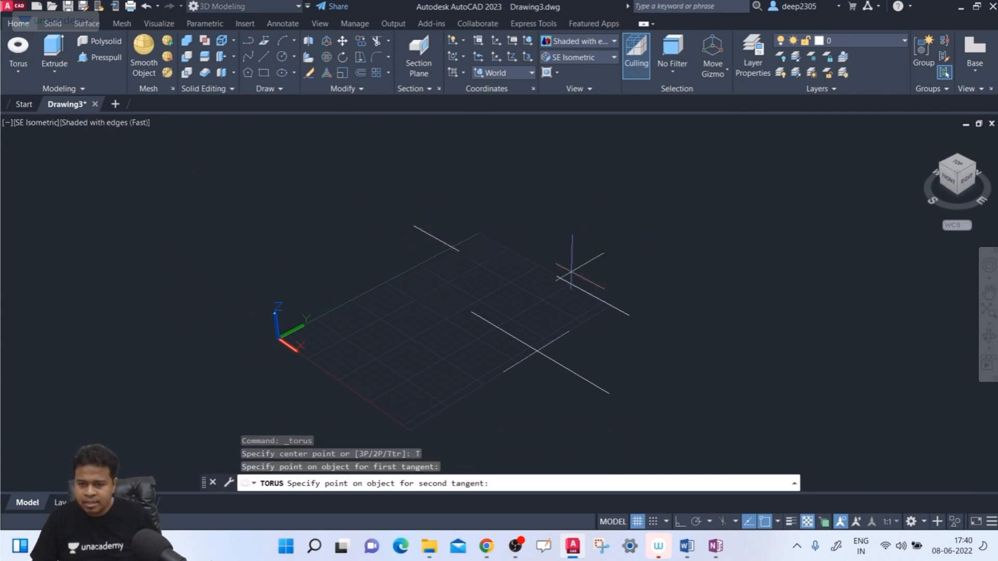
{"action": "left_click", "coordinate": [606, 302]}
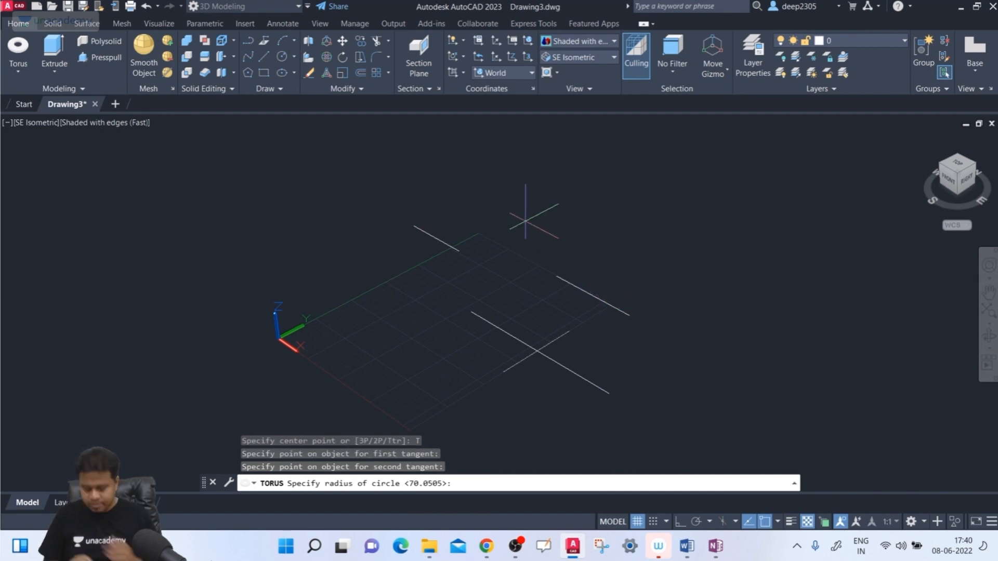
{"action": "type", "text": "100"}
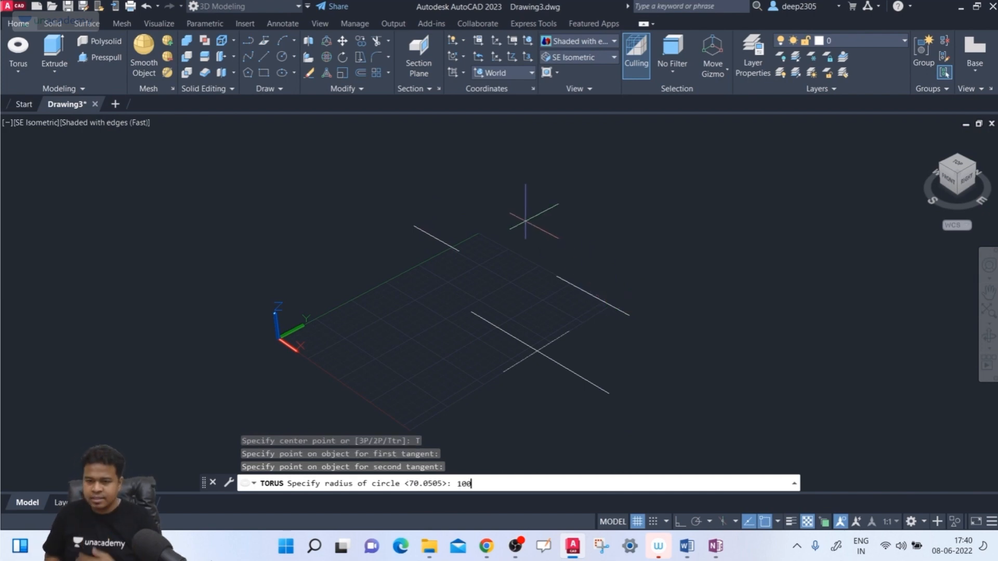
{"action": "key", "text": "Return"}
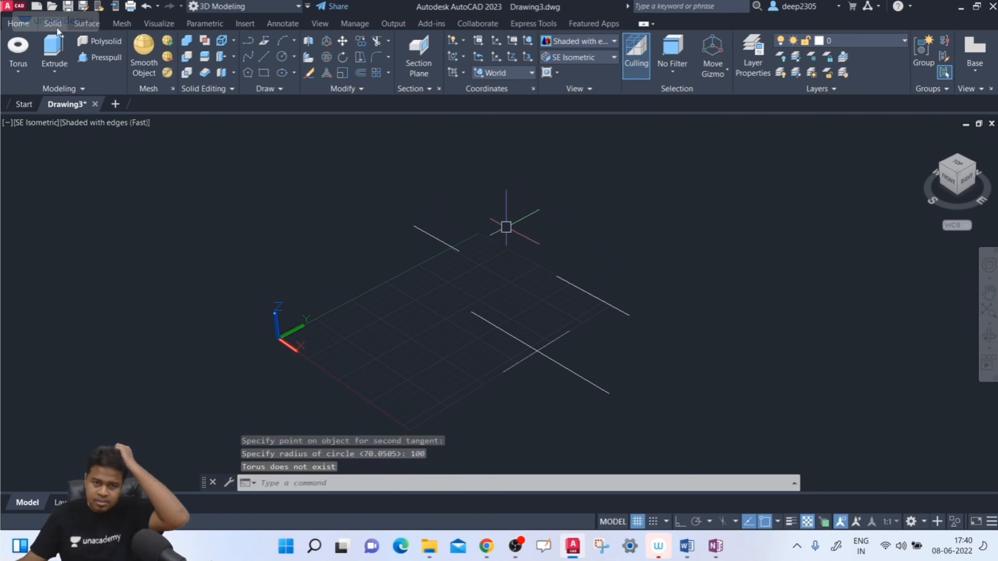
- Try the Ttr torus between the two short parallel lines once more with a radius of 50
{"action": "left_click", "coordinate": [30, 49]}
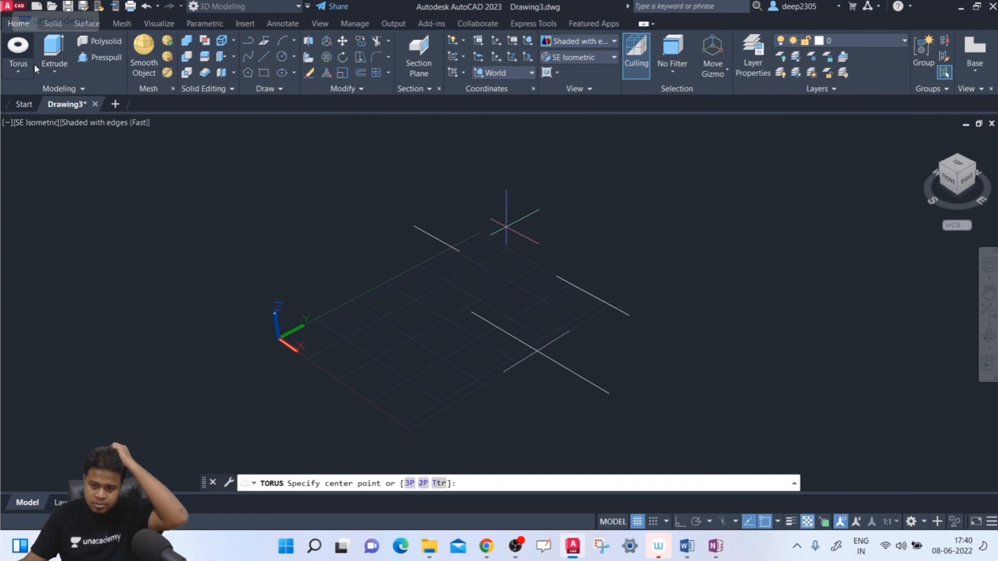
{"action": "left_click", "coordinate": [439, 484]}
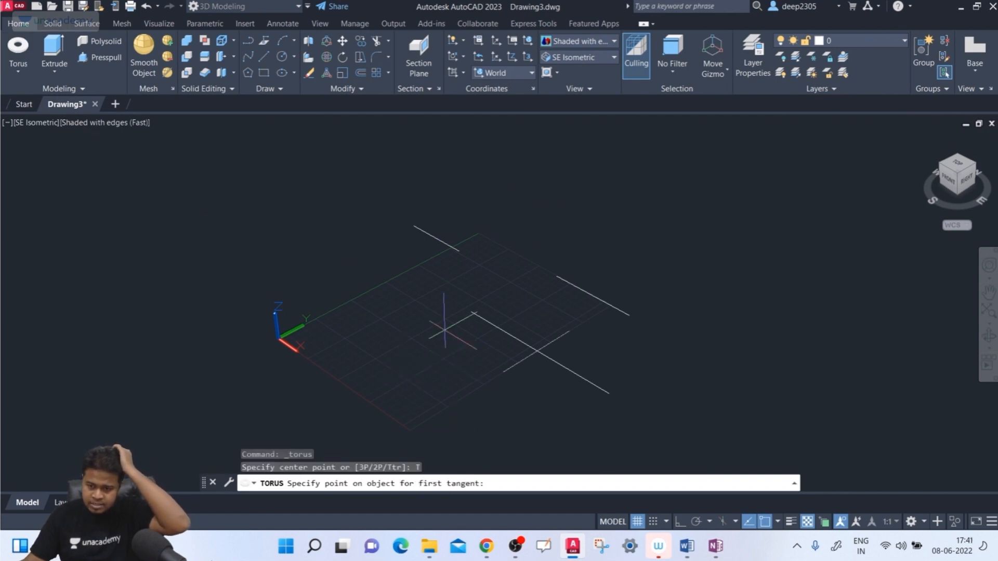
{"action": "left_click", "coordinate": [432, 237]}
{"action": "left_click", "coordinate": [604, 300]}
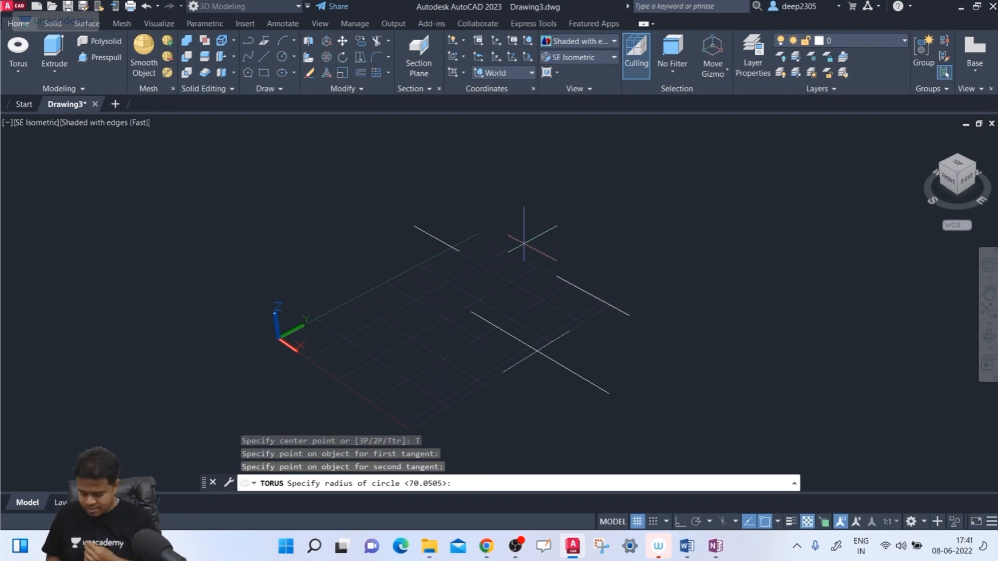
{"action": "type", "text": "5"}
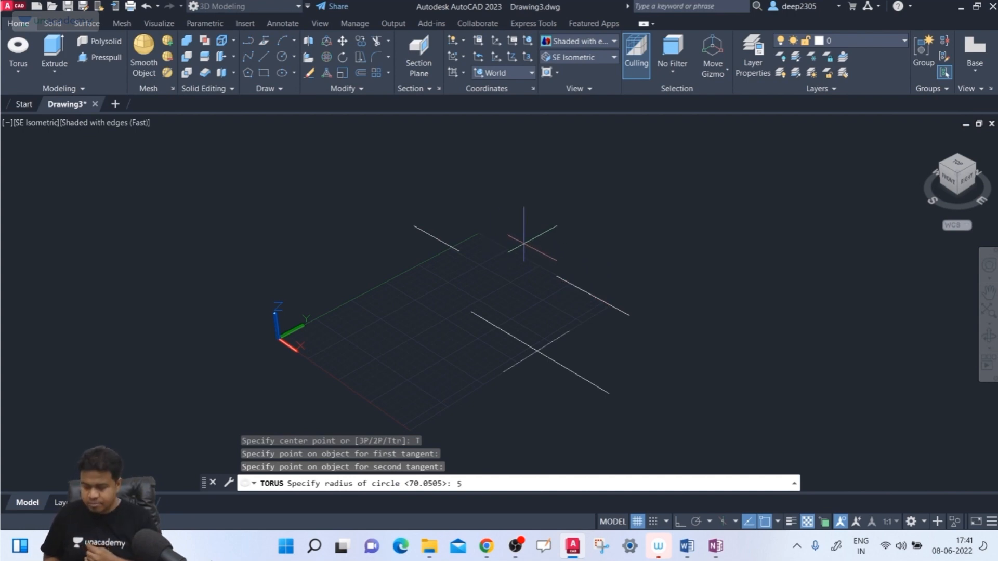
{"action": "type", "text": "0"}
{"action": "key", "text": "Return"}
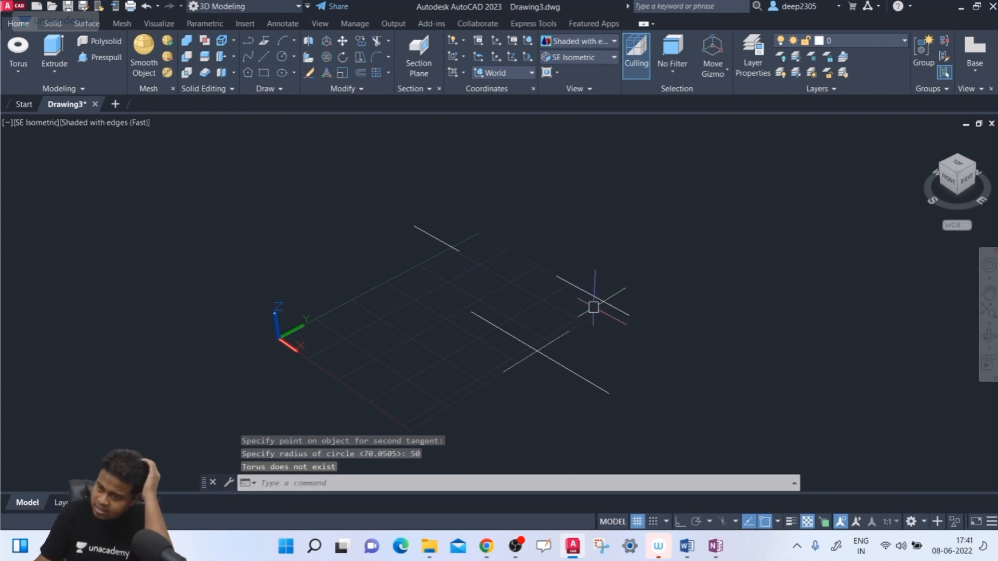
- In SE Isometric view, create a Ttr torus tangent to the crossing line and the short line farthest along Y, radius 100, tube radius 15
{"action": "left_click", "coordinate": [956, 165]}
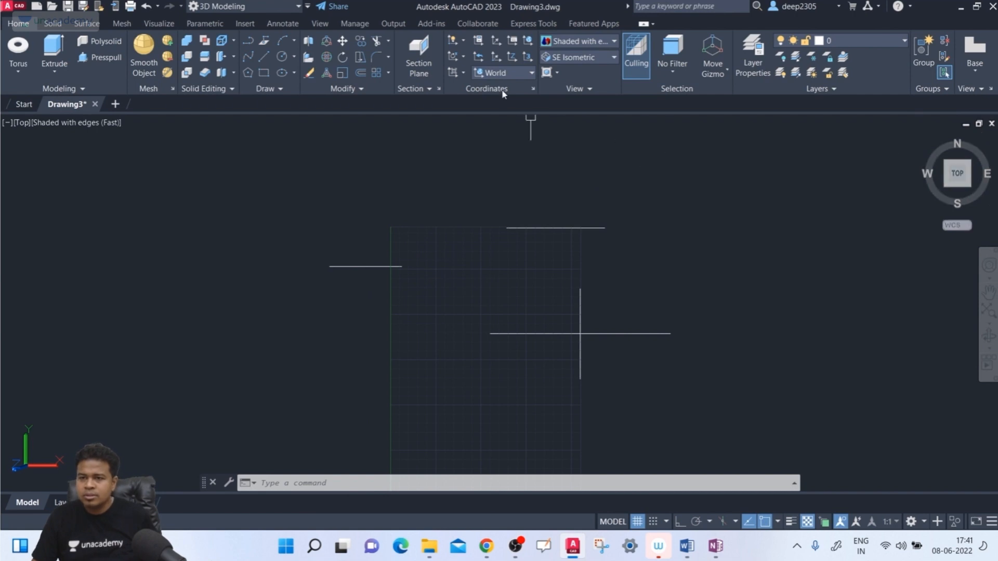
{"action": "left_click", "coordinate": [567, 59]}
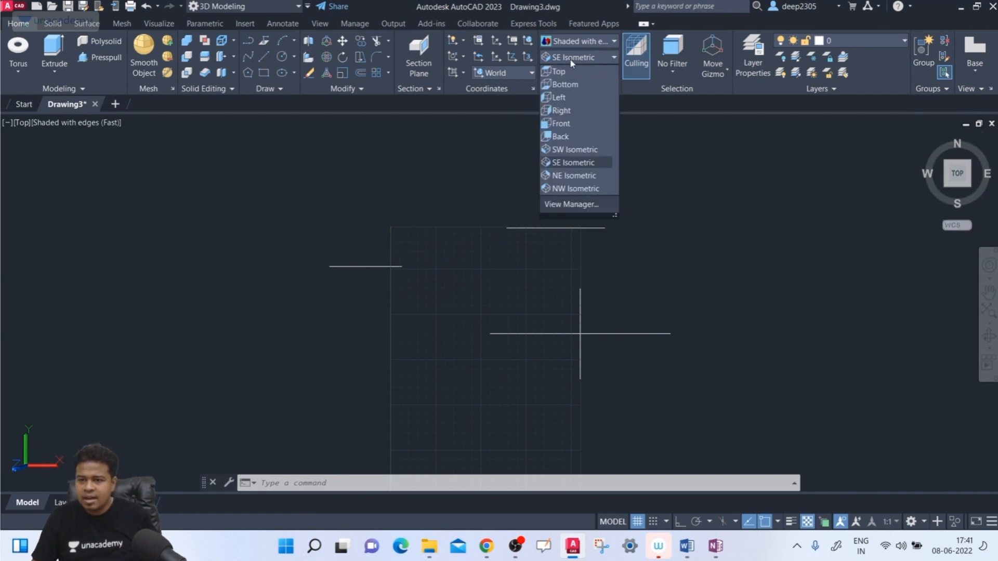
{"action": "left_click", "coordinate": [583, 163]}
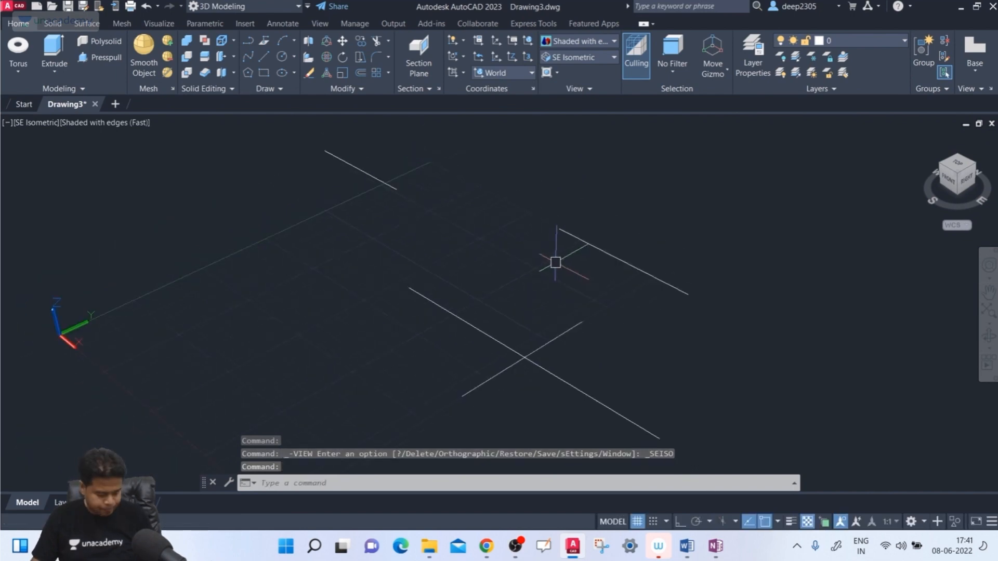
{"action": "left_click", "coordinate": [19, 49]}
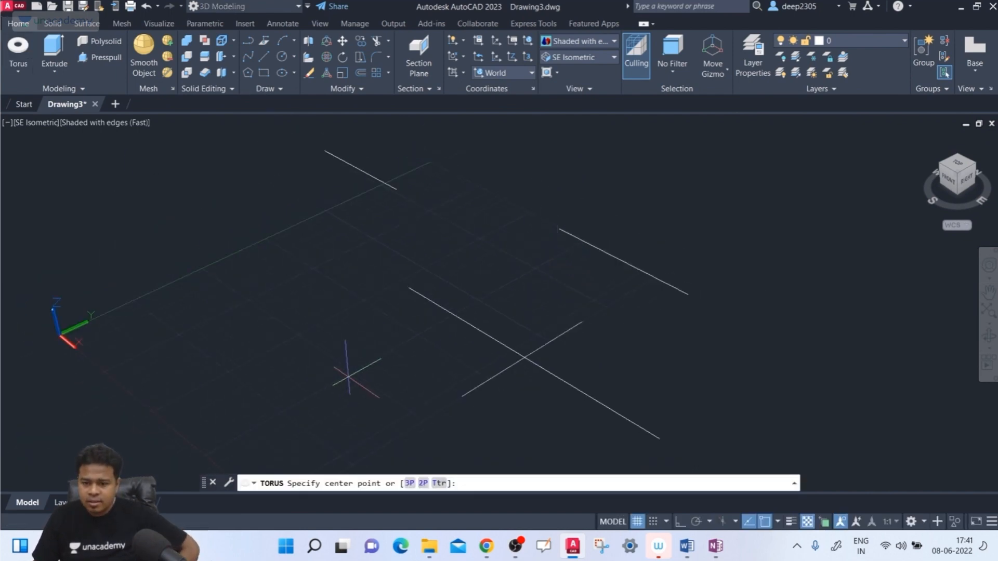
{"action": "left_click", "coordinate": [440, 483]}
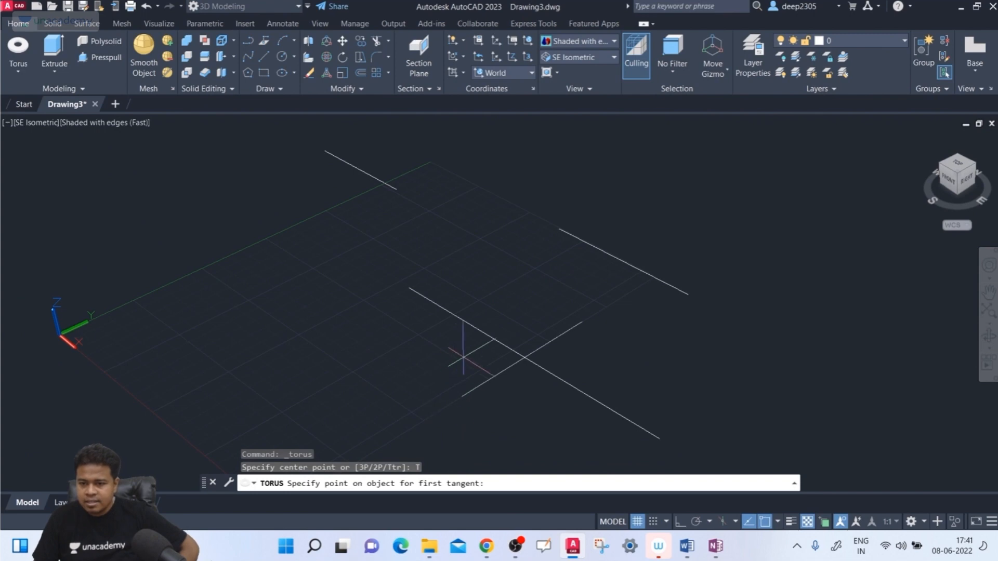
{"action": "left_click", "coordinate": [560, 334]}
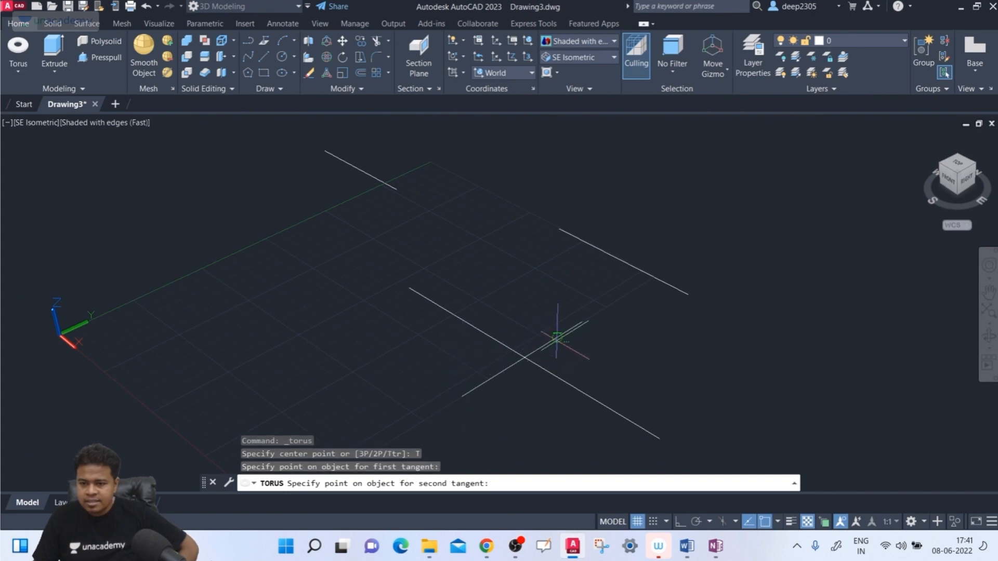
{"action": "left_click", "coordinate": [577, 237]}
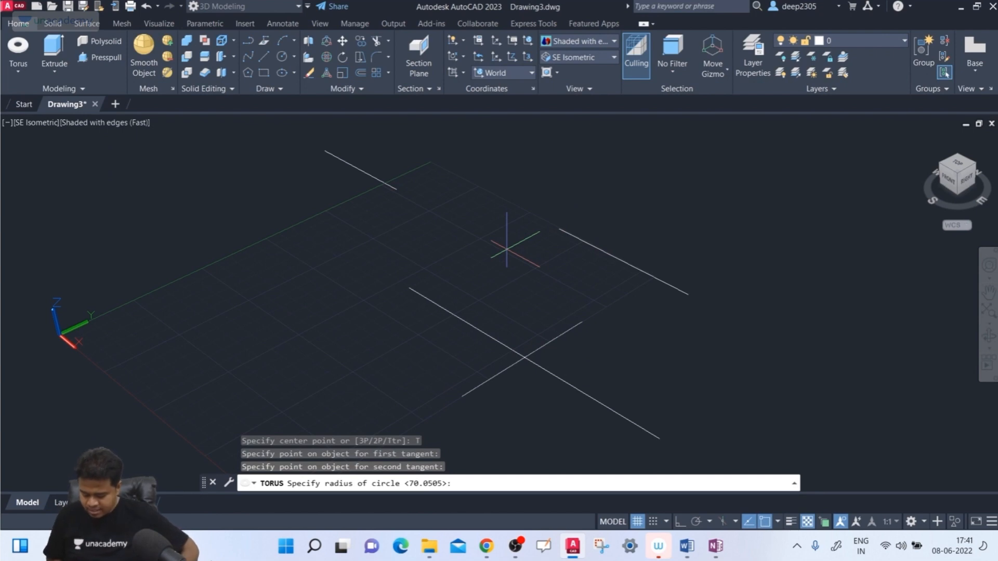
{"action": "key", "text": "Return"}
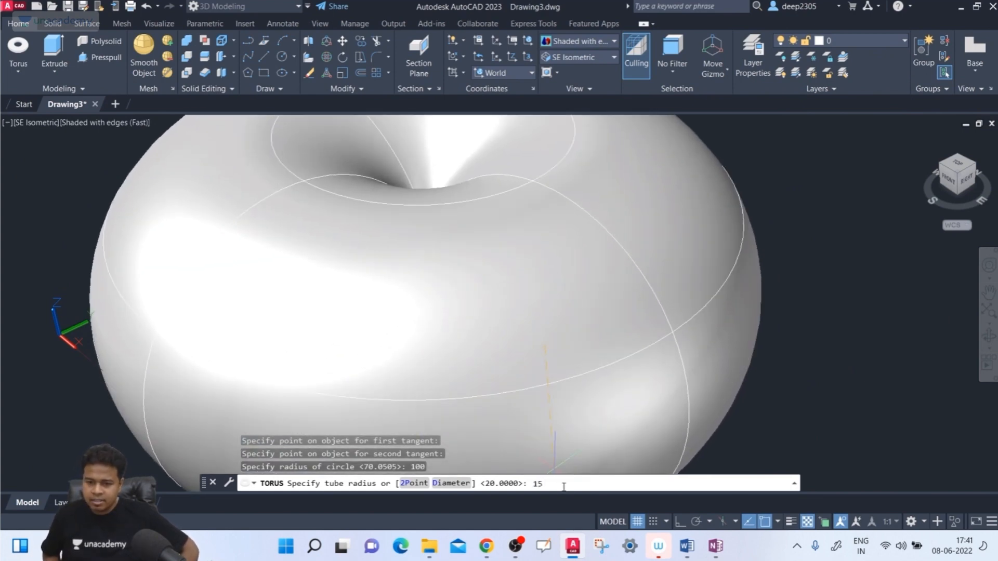
{"action": "key", "text": "Return"}
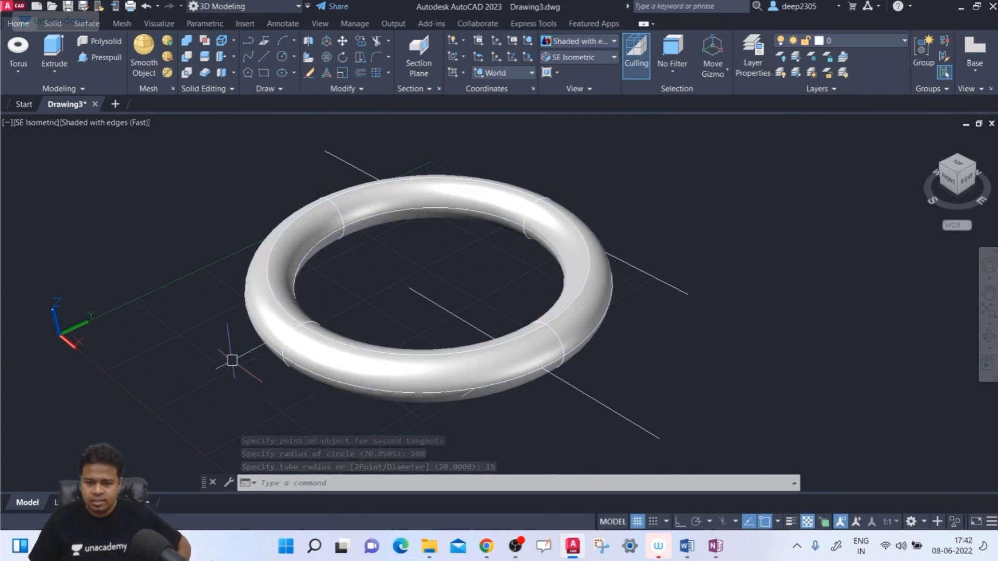
- Delete the torus made with the tangent-tangent-radius option
{"action": "left_click", "coordinate": [266, 333]}
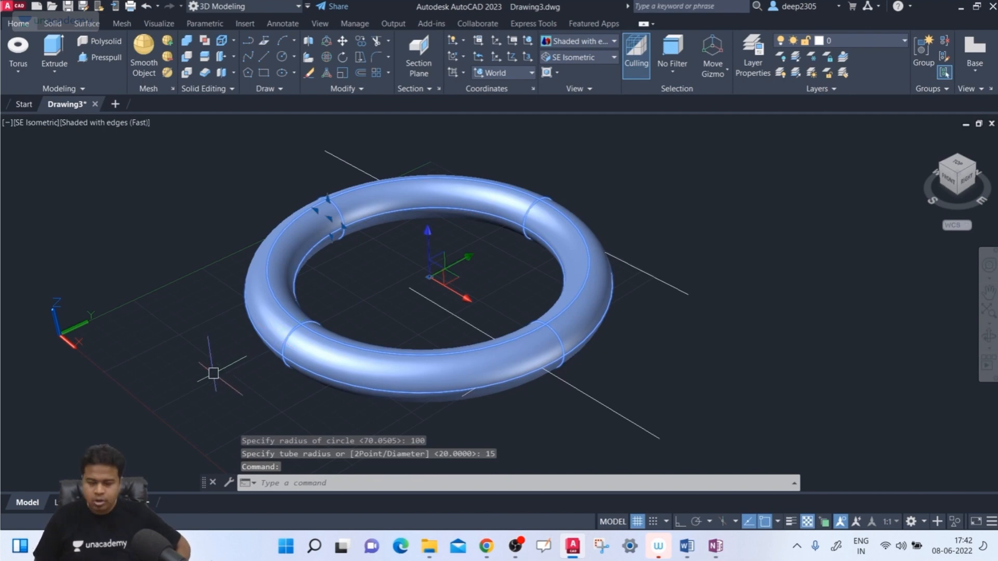
{"action": "key", "text": "Delete"}
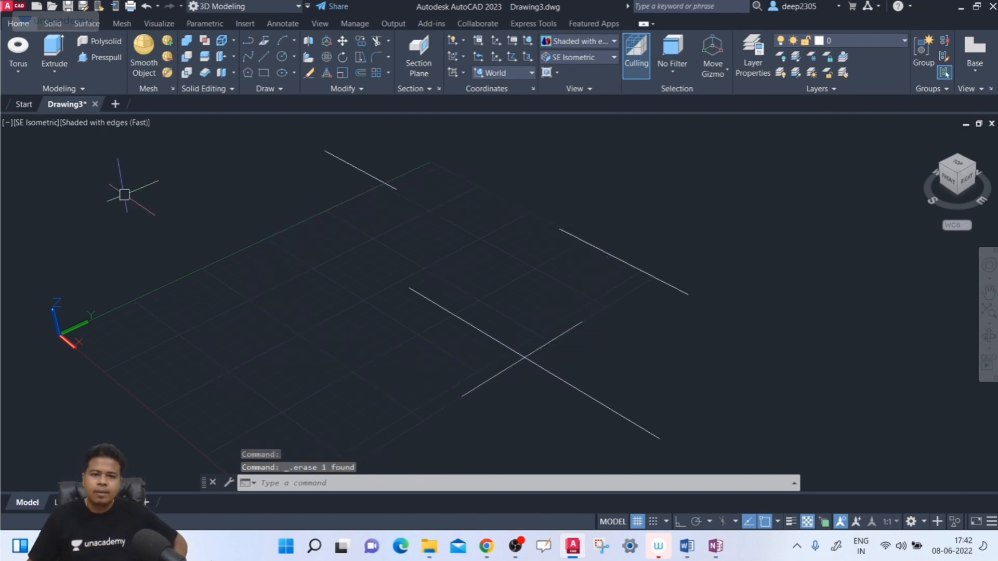